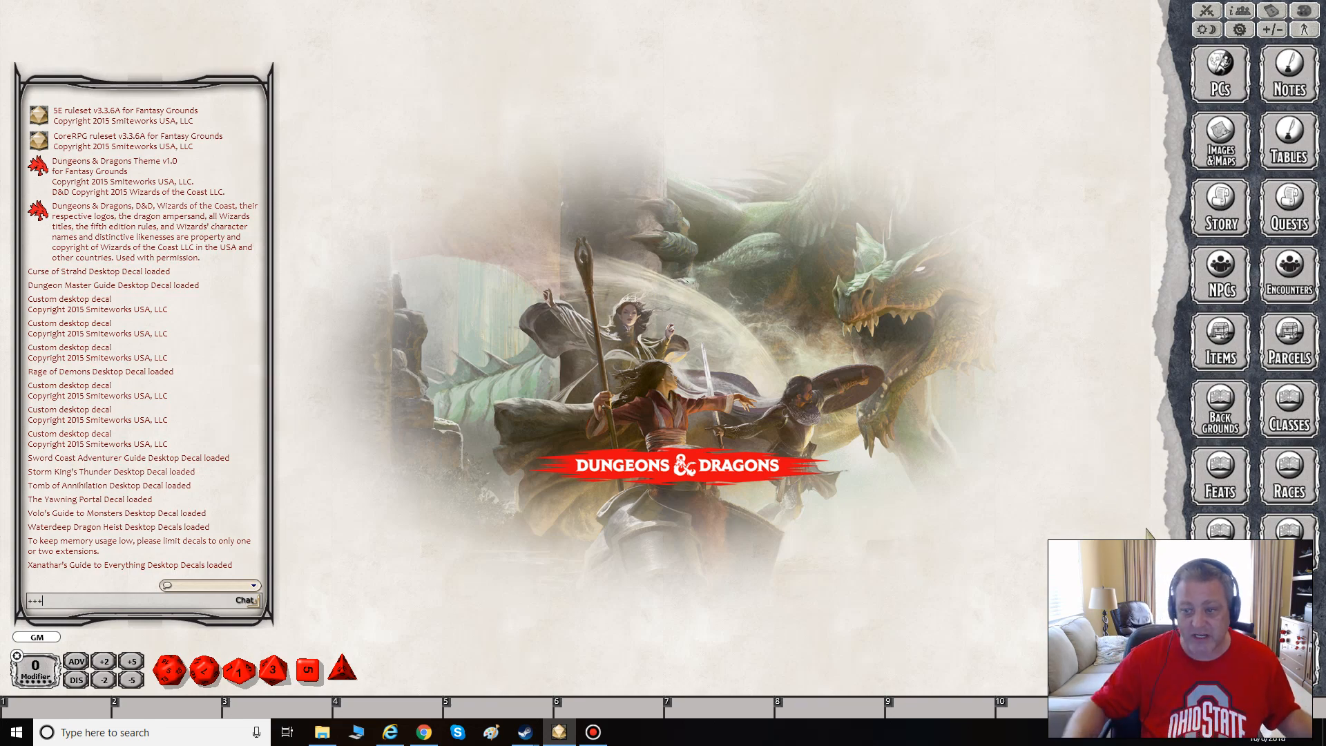
Look through the Core Rules modules in the Library, then close it.
click(1221, 663)
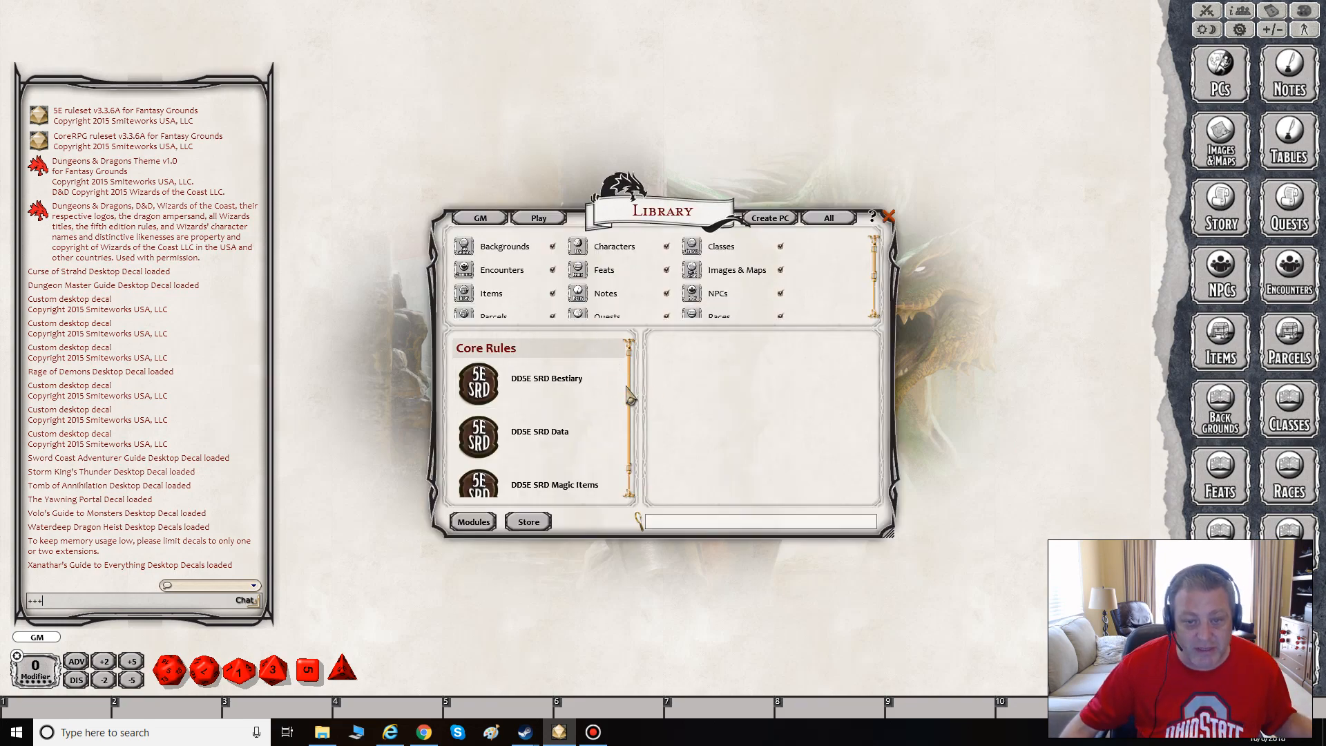
scroll(633, 404, down, 1)
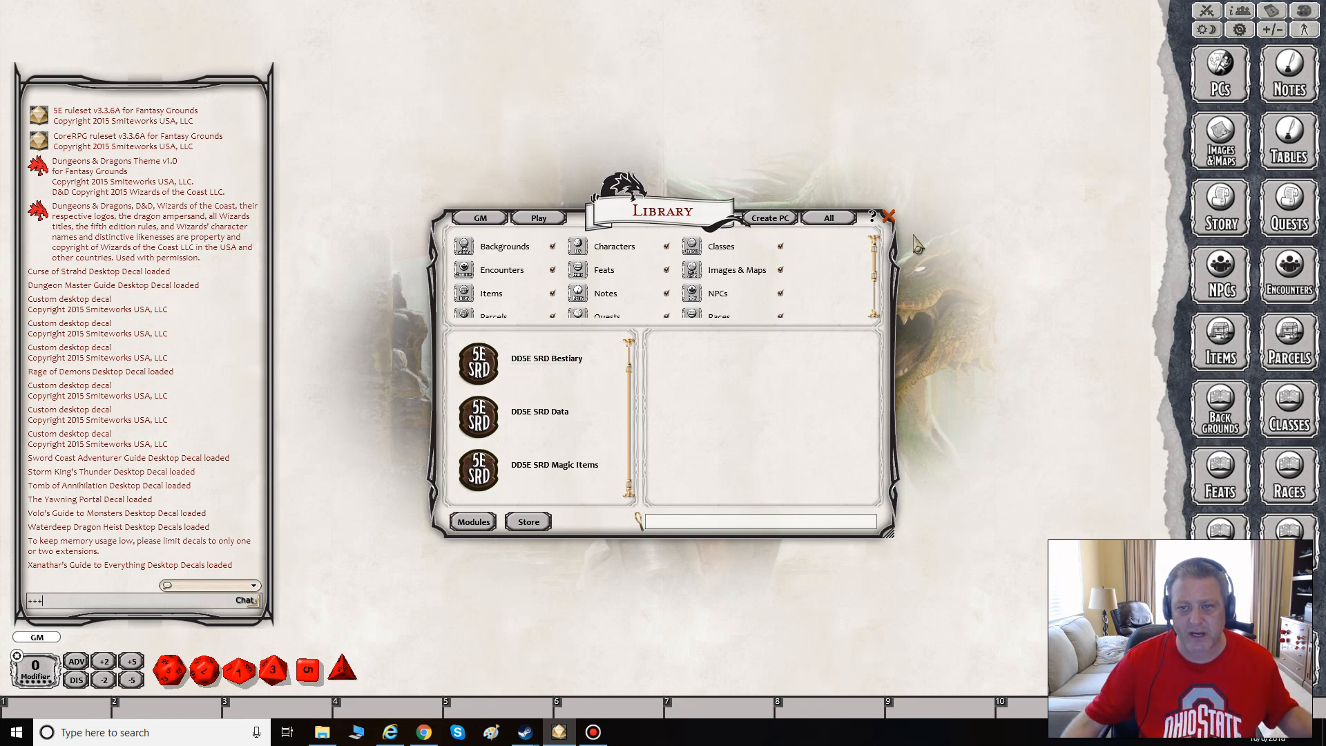
click(889, 216)
Open the NPC list, enlarge its window, and browse the DD5E SRD Bestiary entries down to the giant creatures.
click(1219, 275)
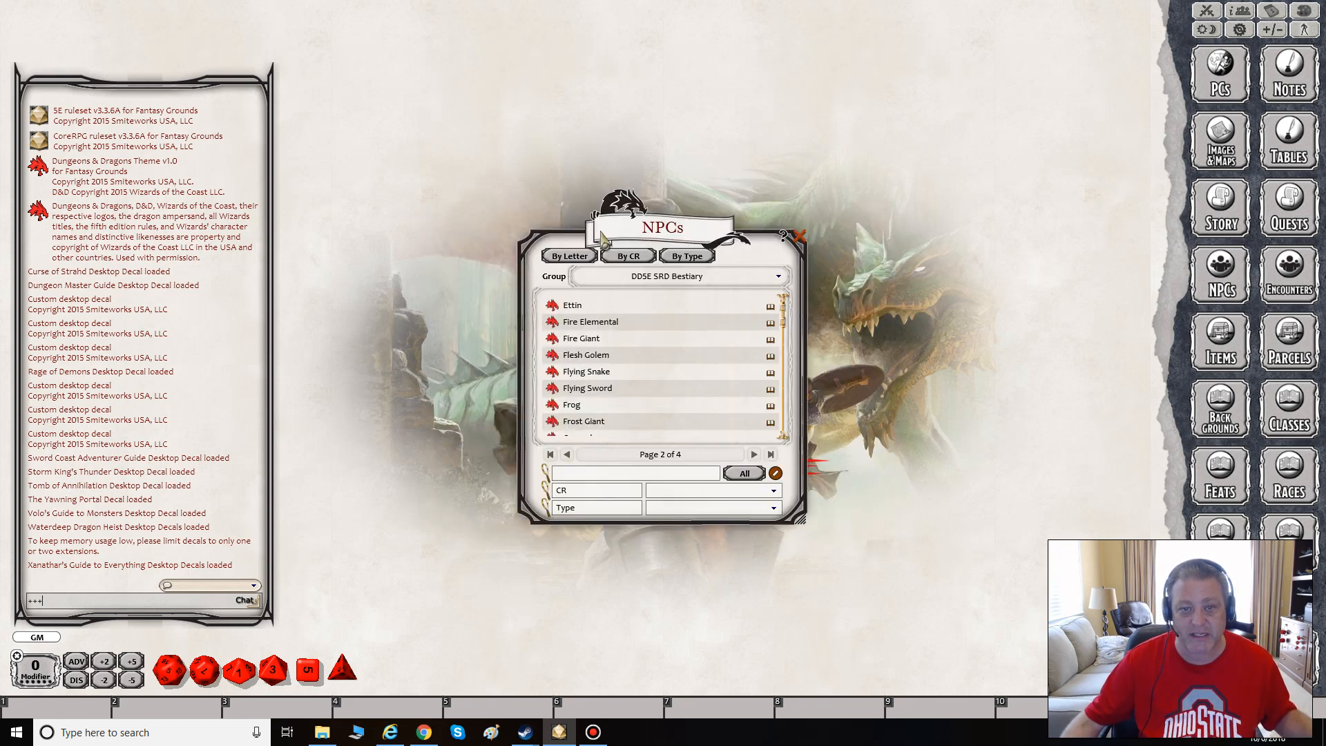
drag(618, 225, 430, 67)
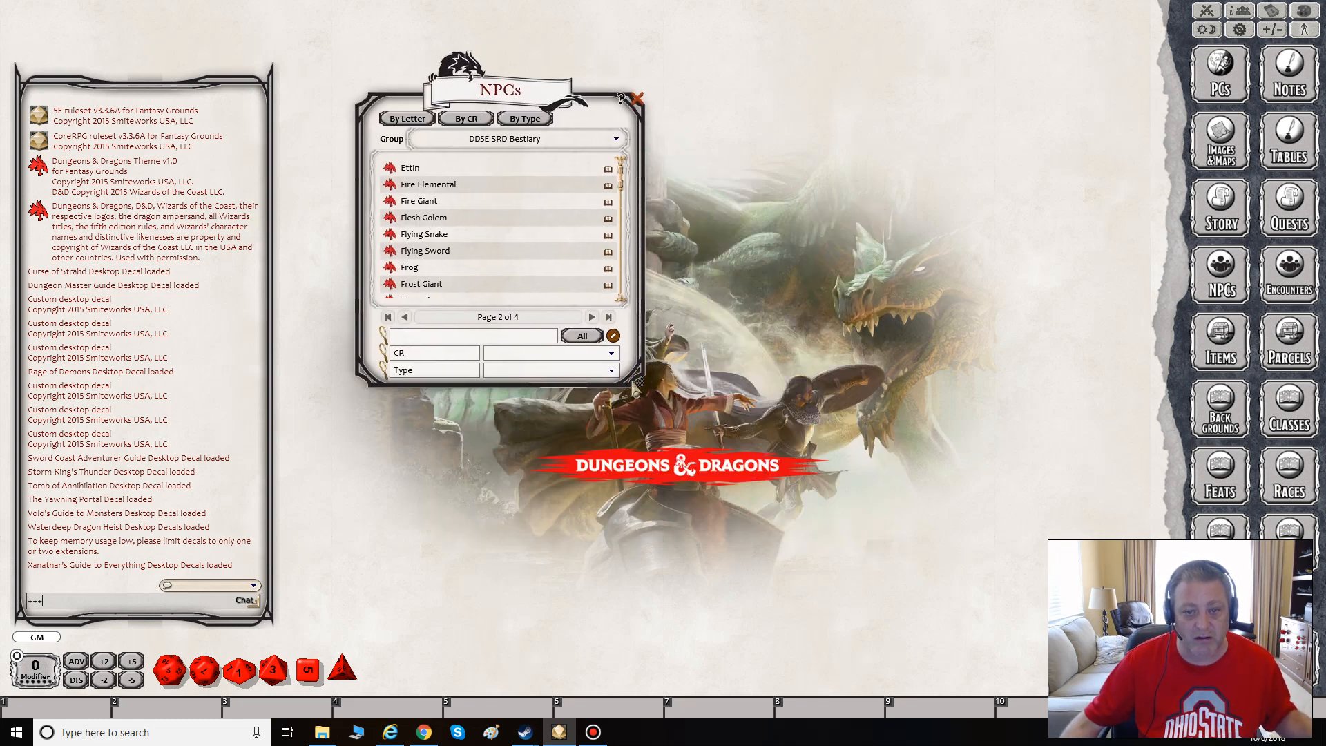
drag(633, 379, 827, 536)
scroll(484, 332, down, 5)
scroll(486, 333, down, 6)
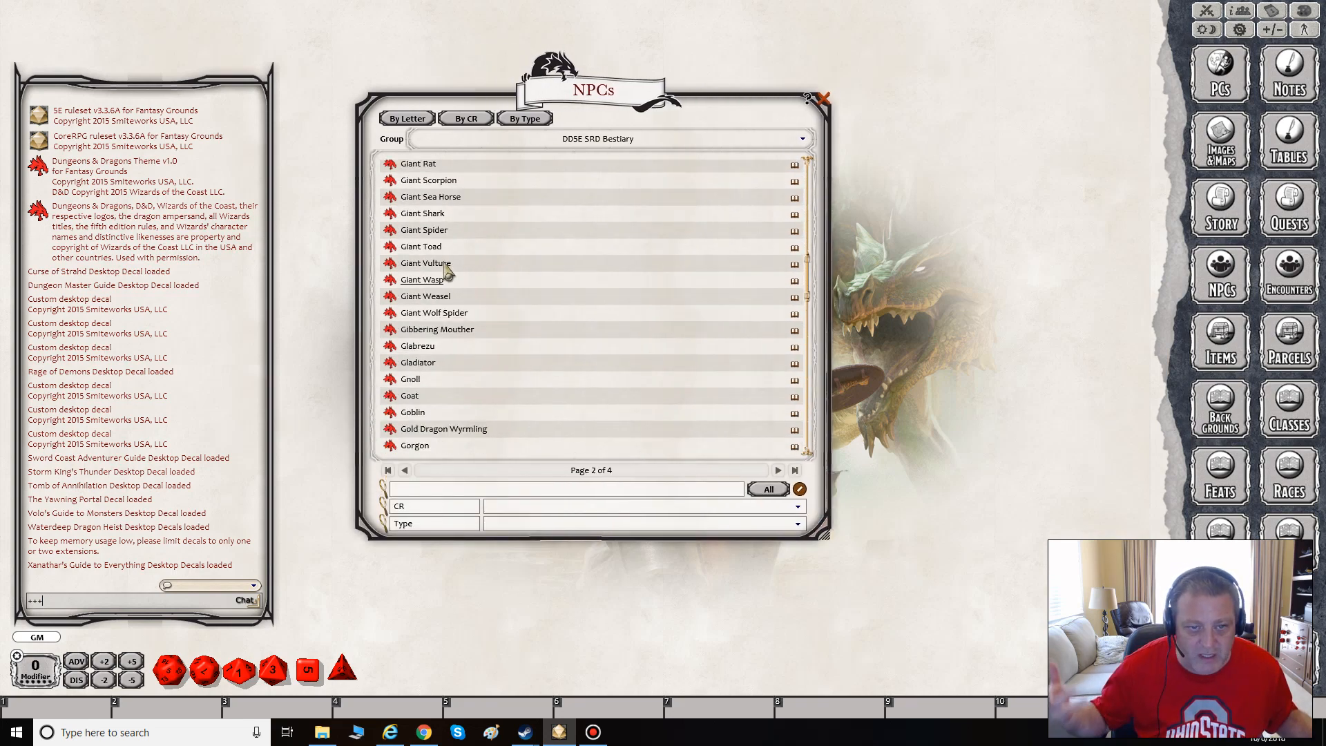
View the Giant Spider's stat block, then close it and the NPC list.
click(414, 230)
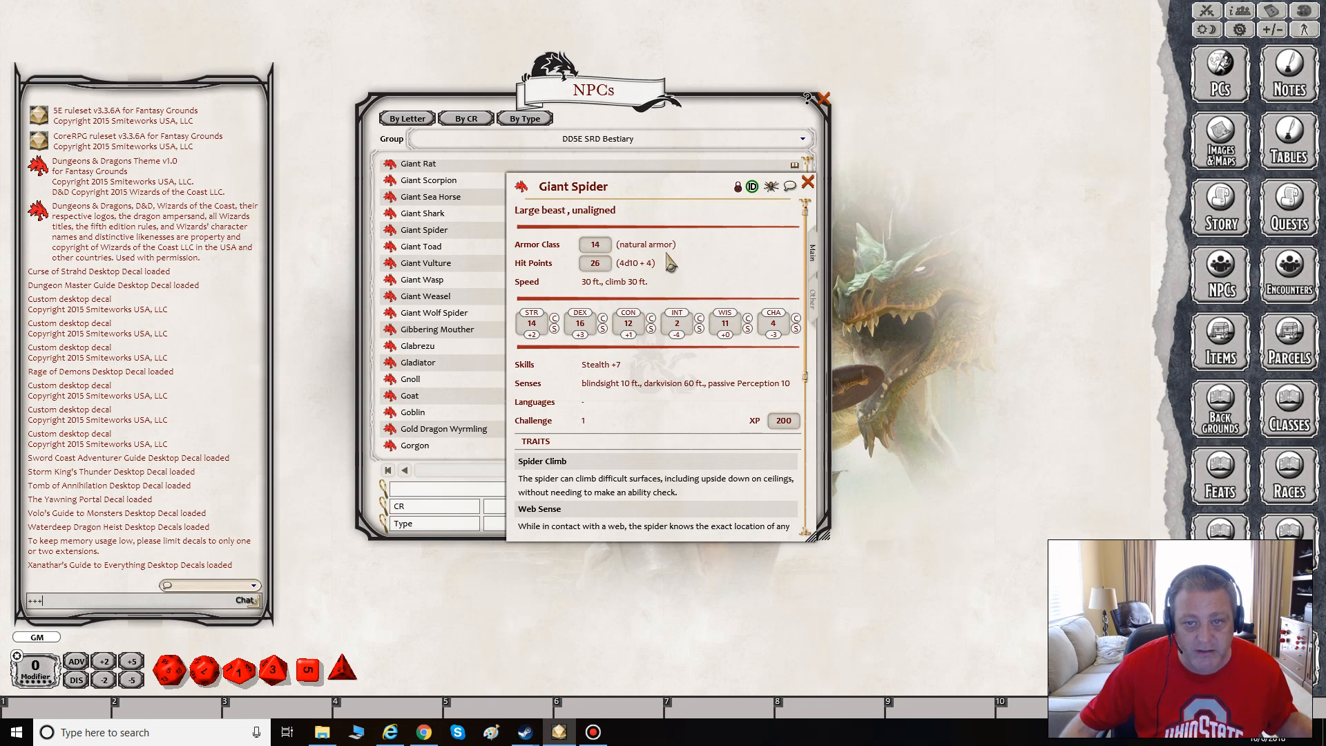
click(808, 182)
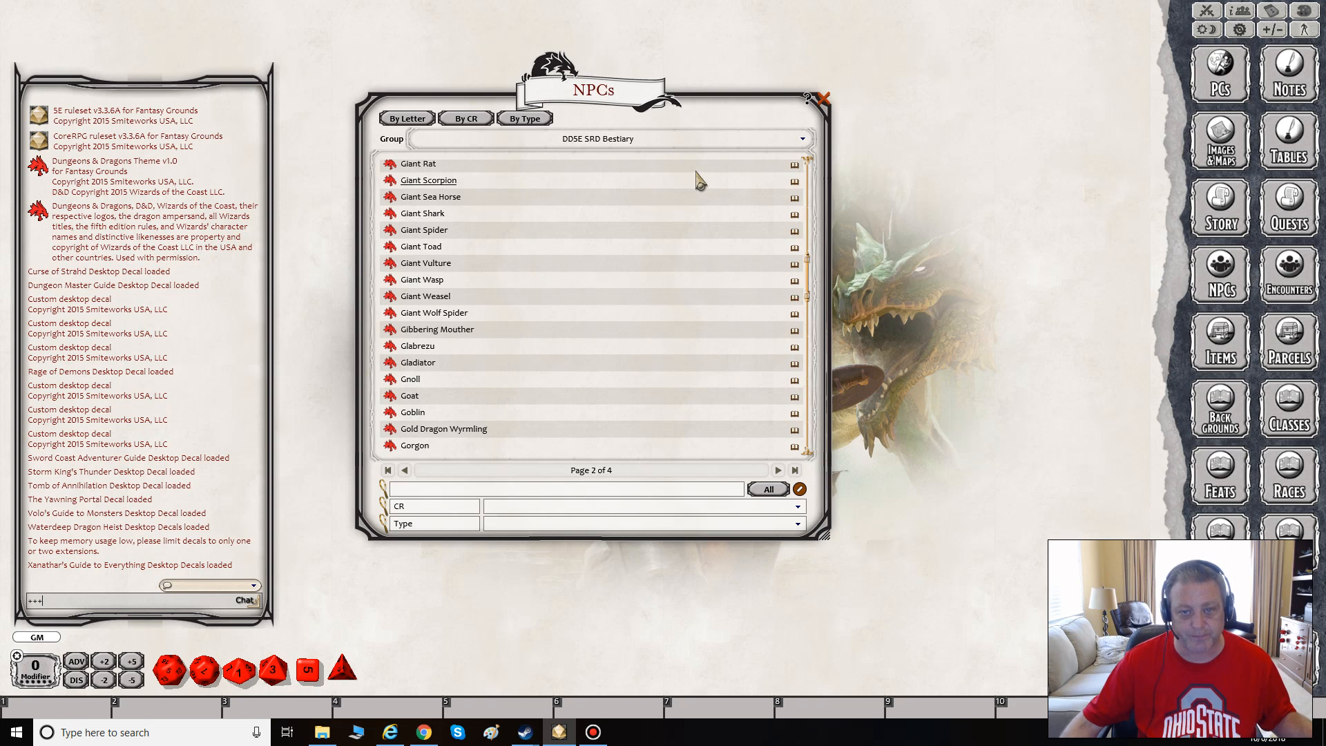
click(823, 98)
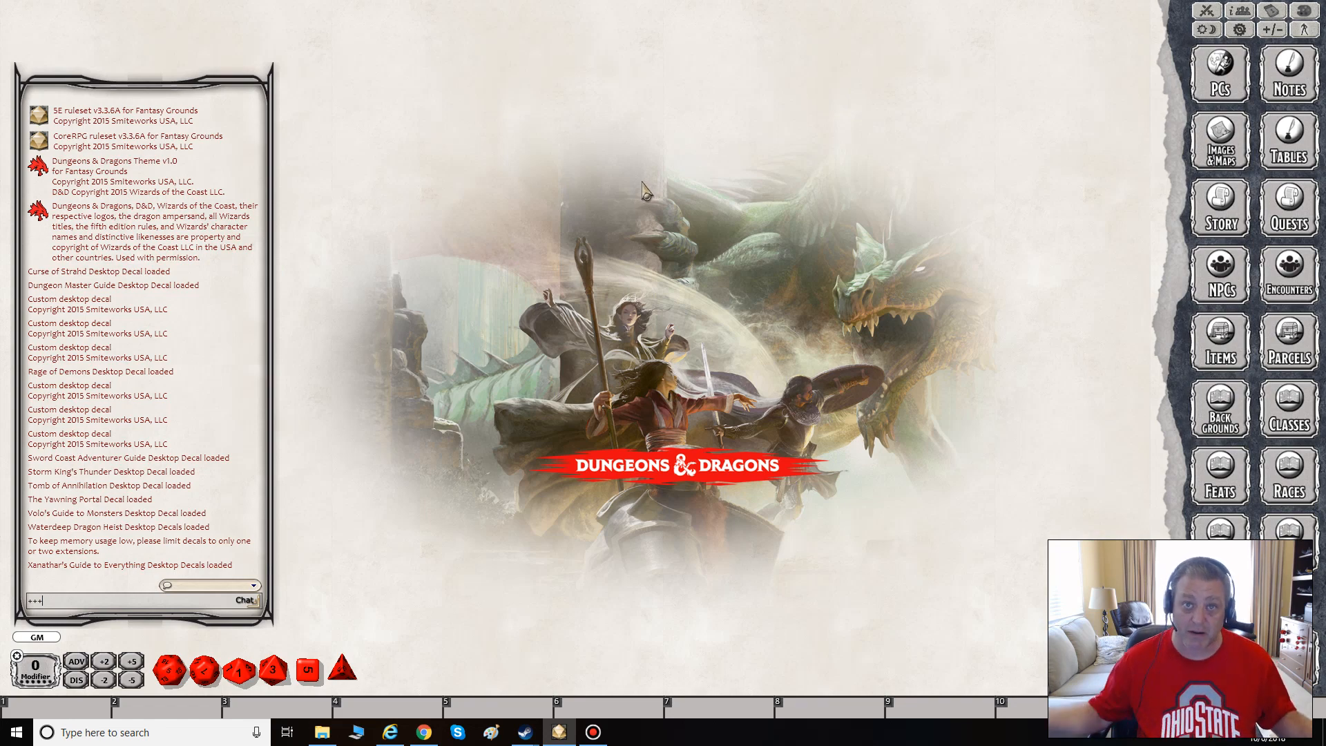
Unlock the chat window, make it shorter and wider, and place it just above the dice and modifier controls.
right_click(181, 189)
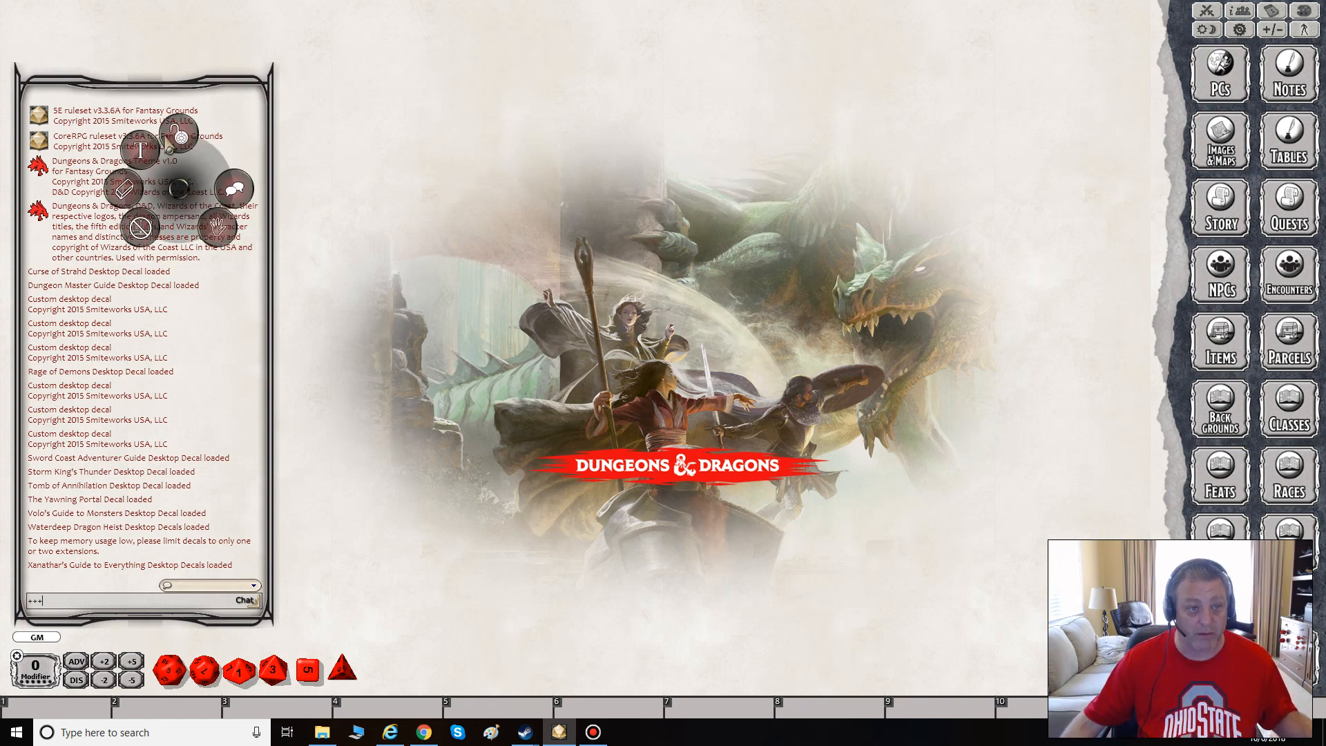
click(180, 134)
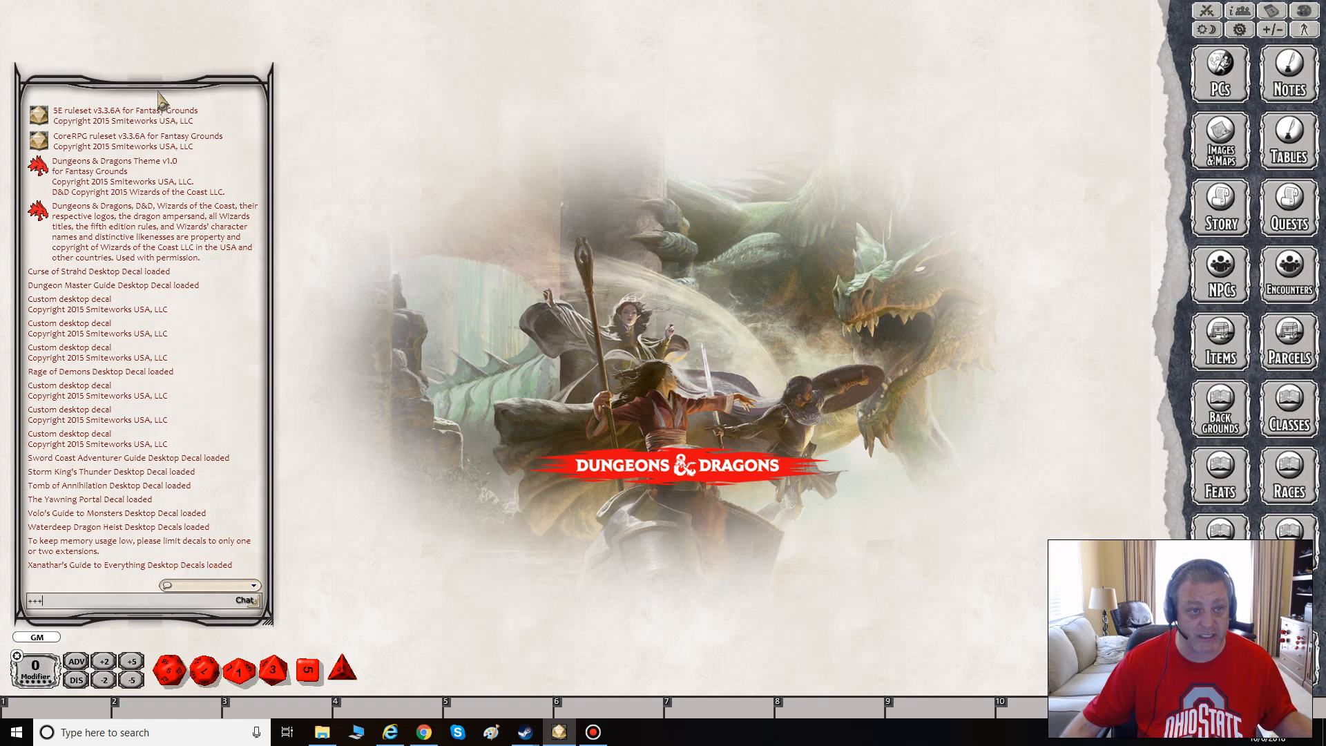
drag(295, 72, 577, 21)
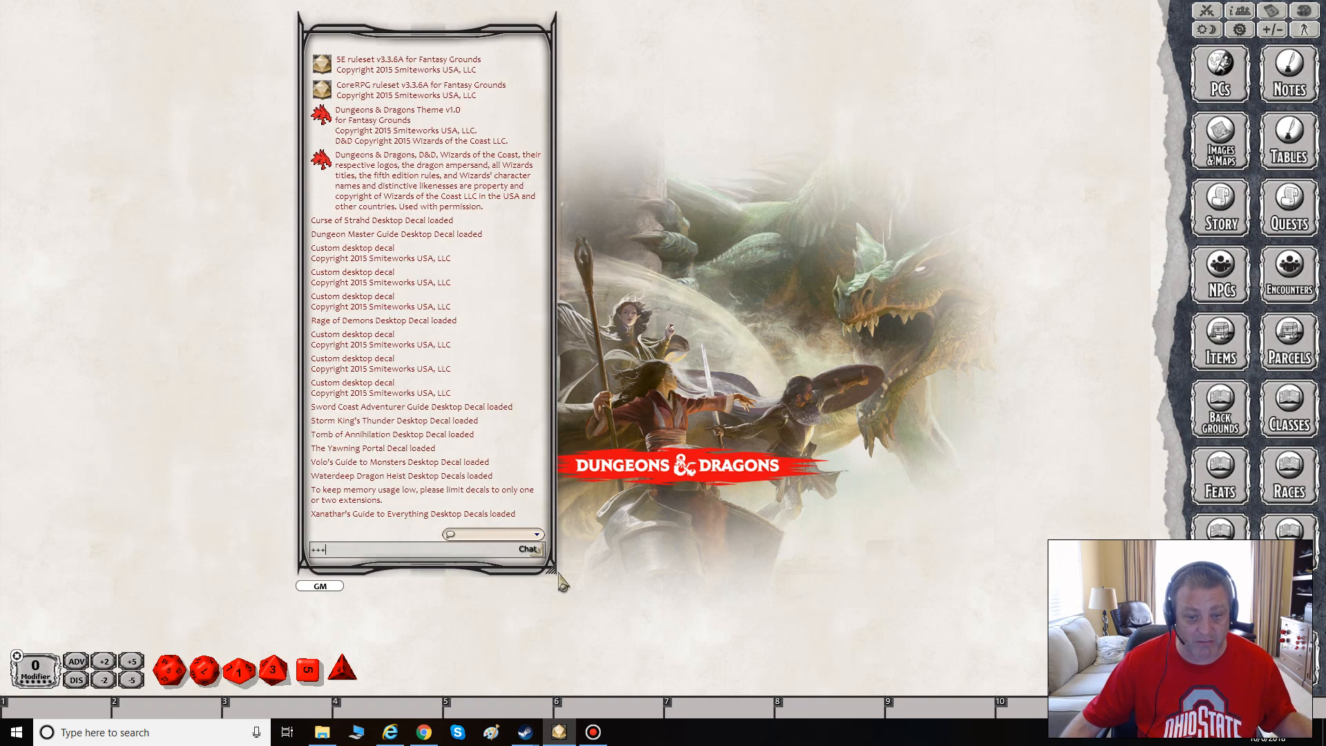
drag(565, 582, 628, 216)
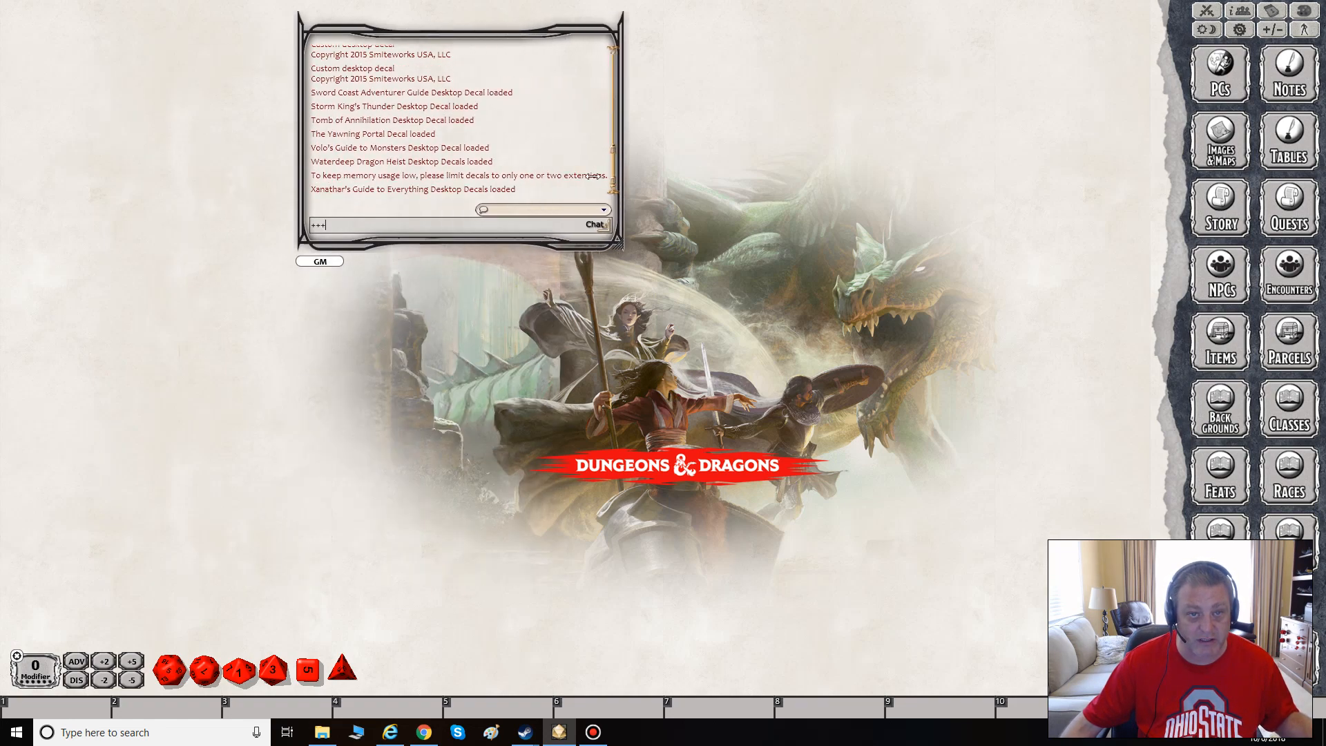
drag(507, 93, 228, 482)
right_click(228, 482)
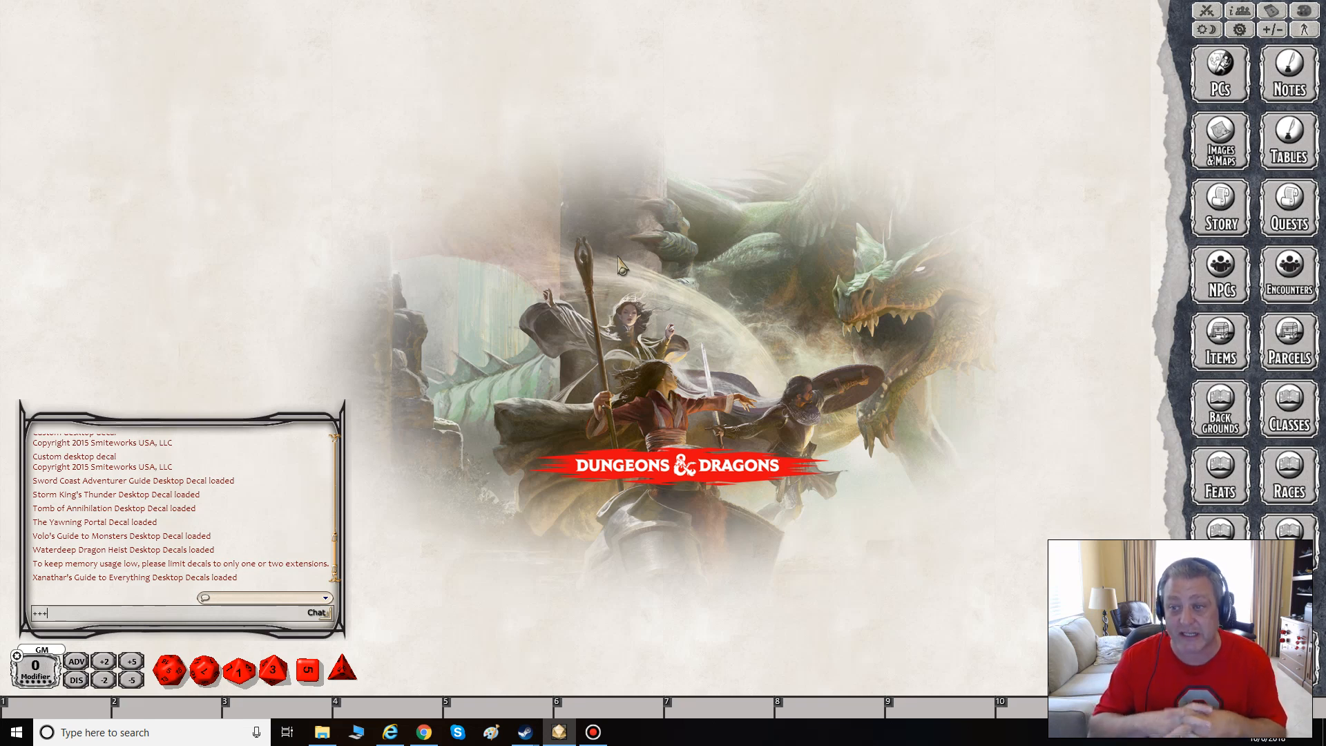
Reopen the NPC list, examine the bestiary Gnoll's record side by side with the list, and close the record.
click(1219, 275)
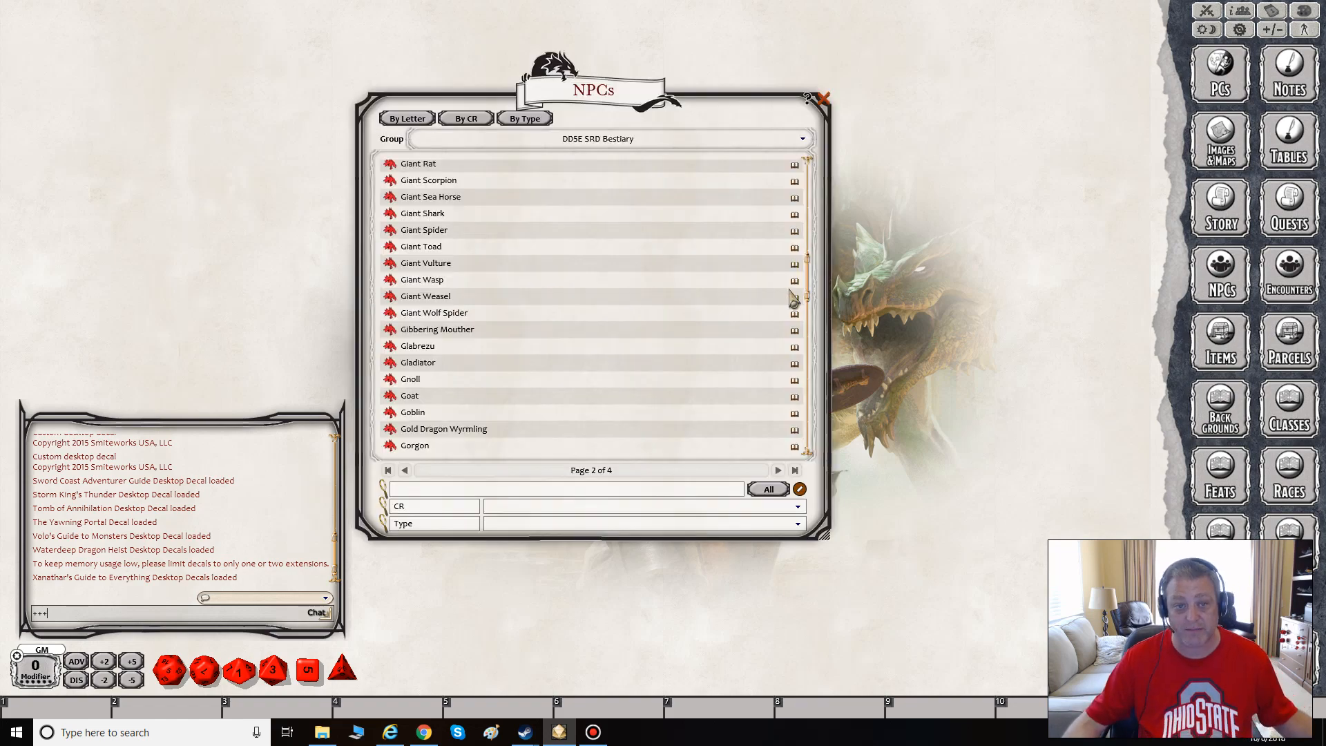
scroll(623, 359, down, 2)
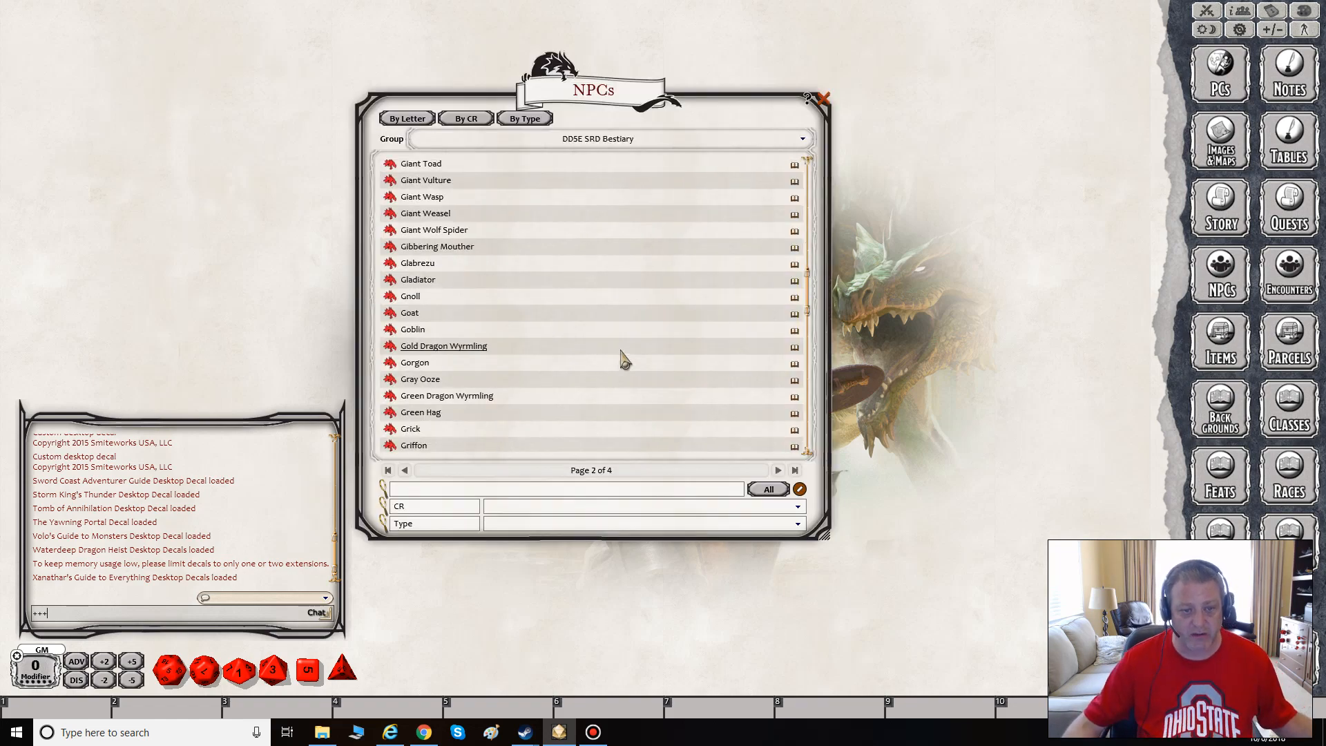
click(390, 297)
drag(646, 198, 940, 218)
drag(580, 93, 377, 47)
drag(915, 207, 781, 101)
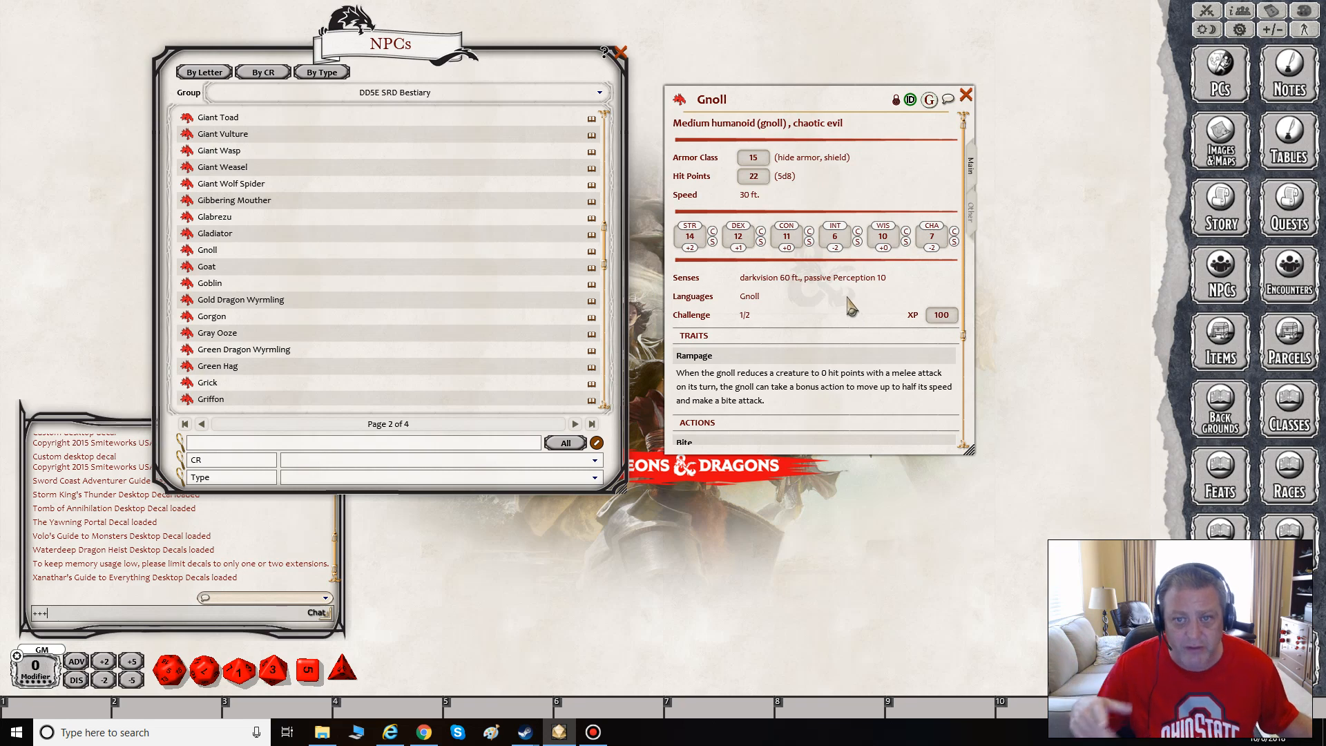
click(967, 97)
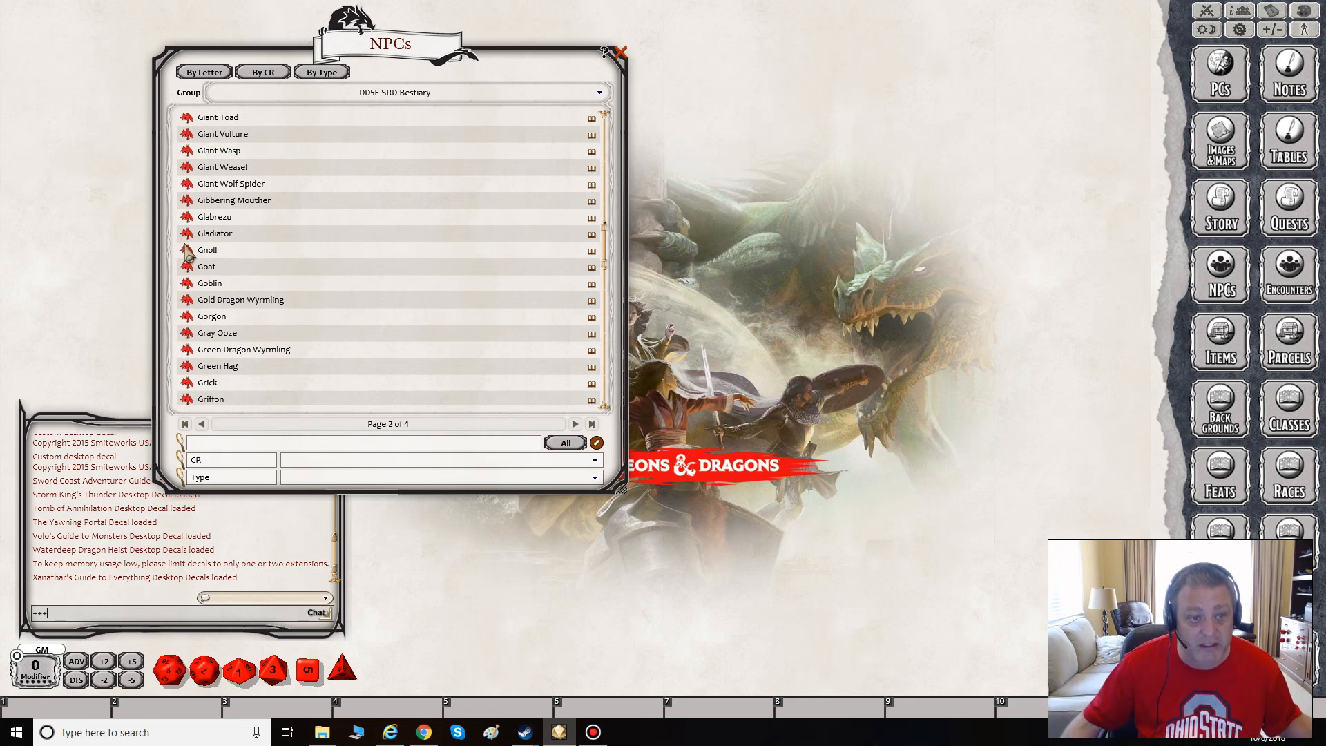
Make an editable copy of the bestiary Gnoll in the NPC list and filter the list by "gn".
drag(188, 255, 563, 364)
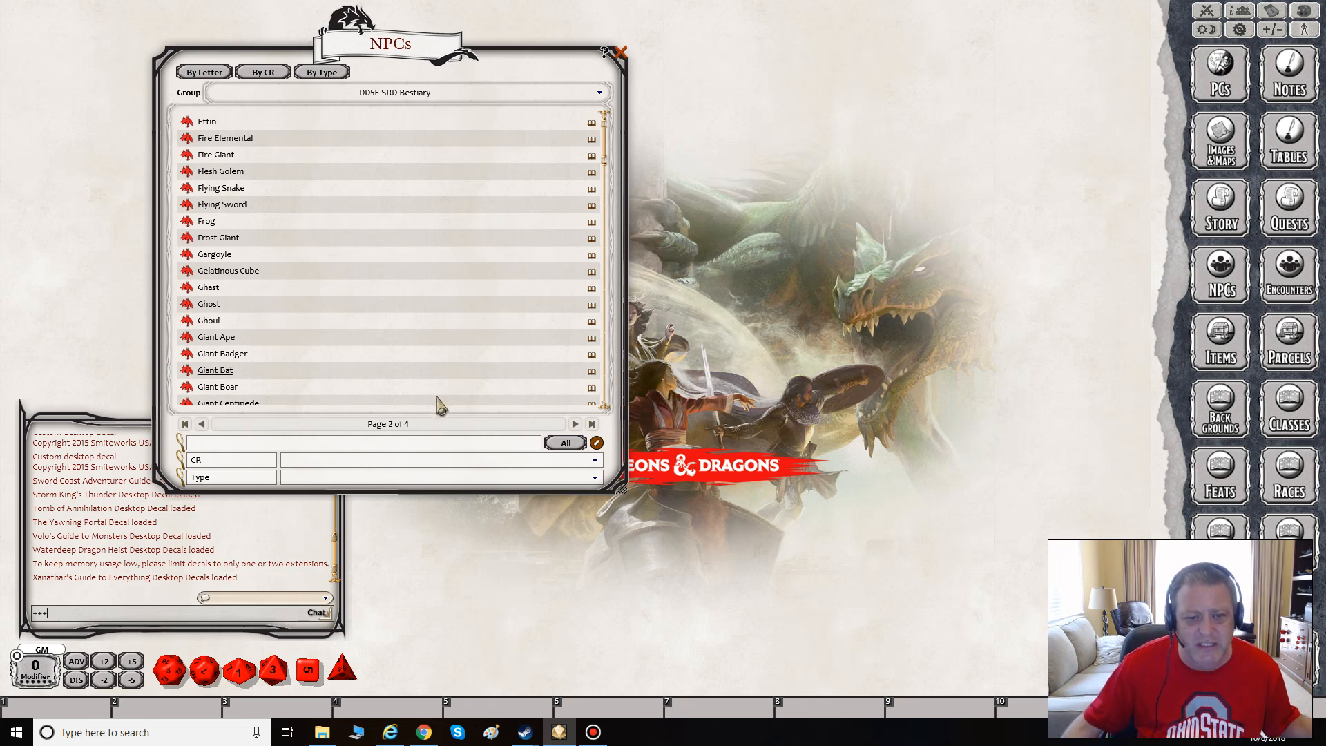
click(221, 442)
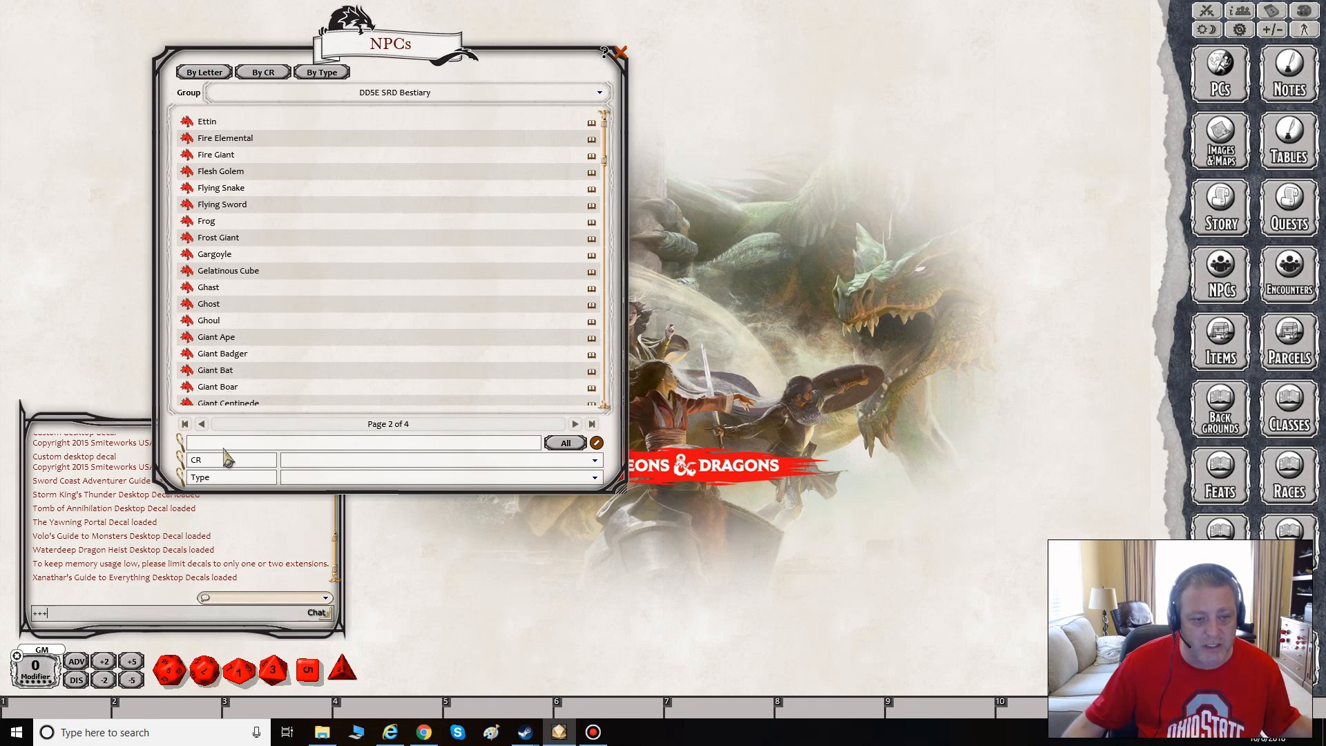
text(gnoo)
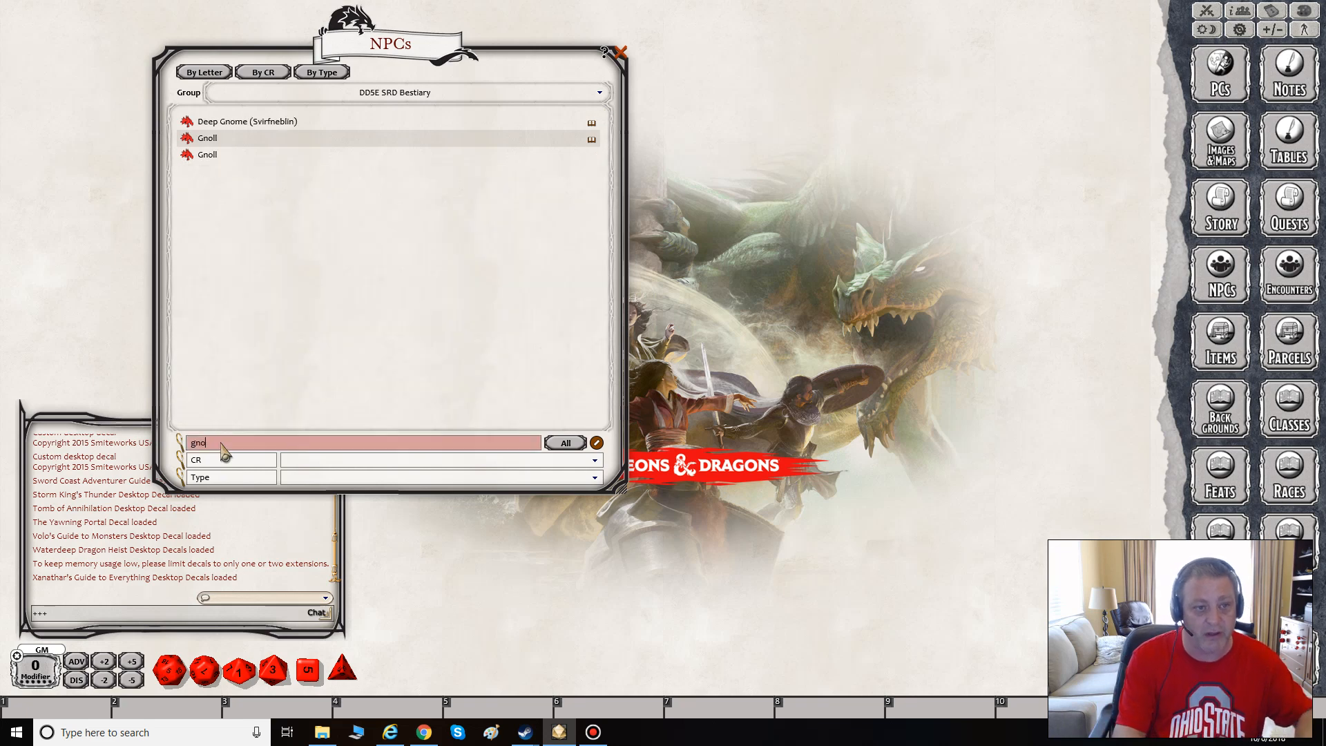
key(BackSpace)
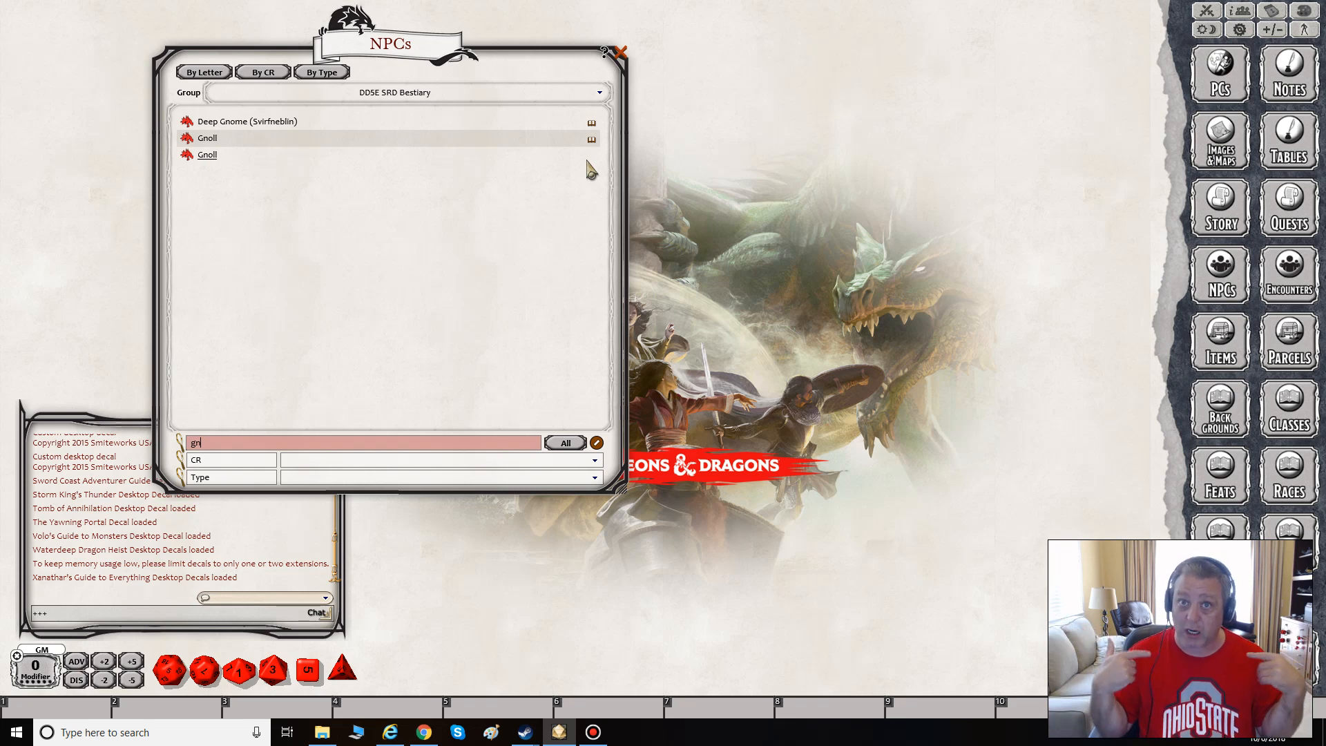
Unlock the copied Gnoll's record for editing and set its Strength to 18 and its Wisdom to 12.
click(191, 159)
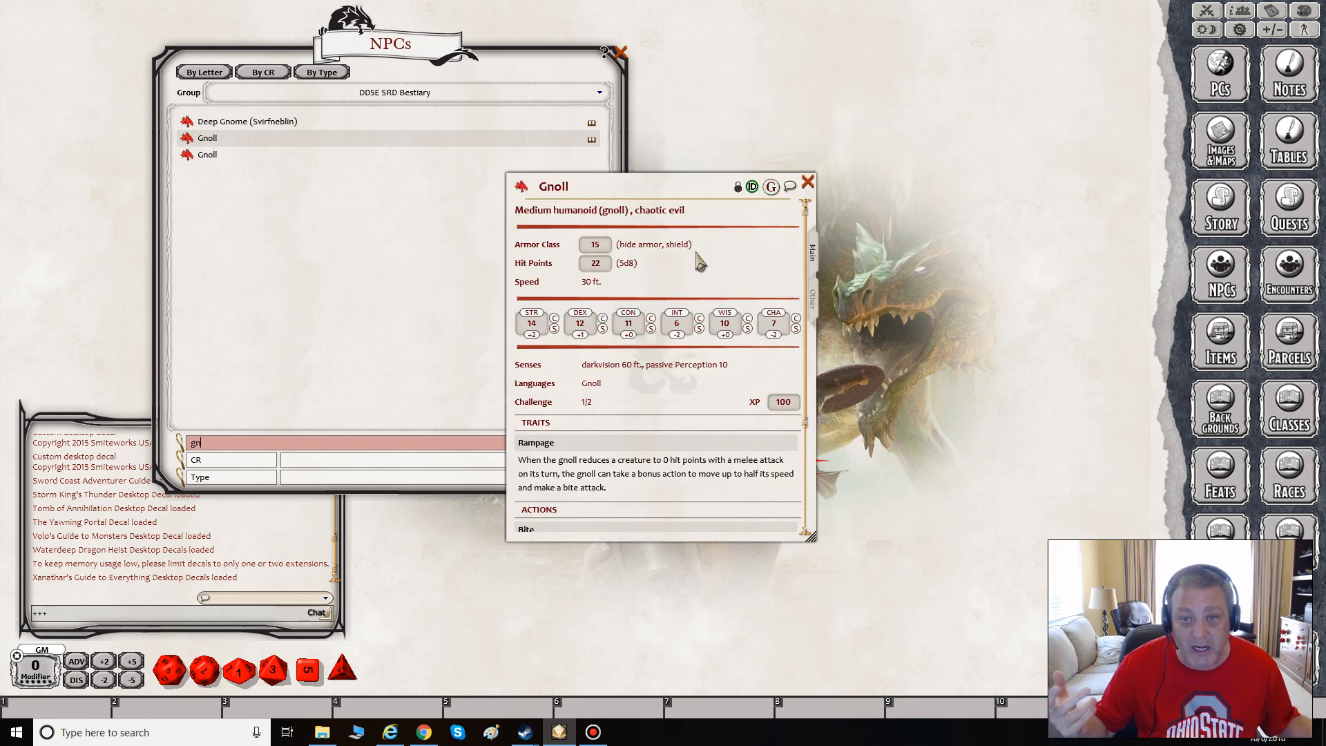
drag(651, 197, 732, 185)
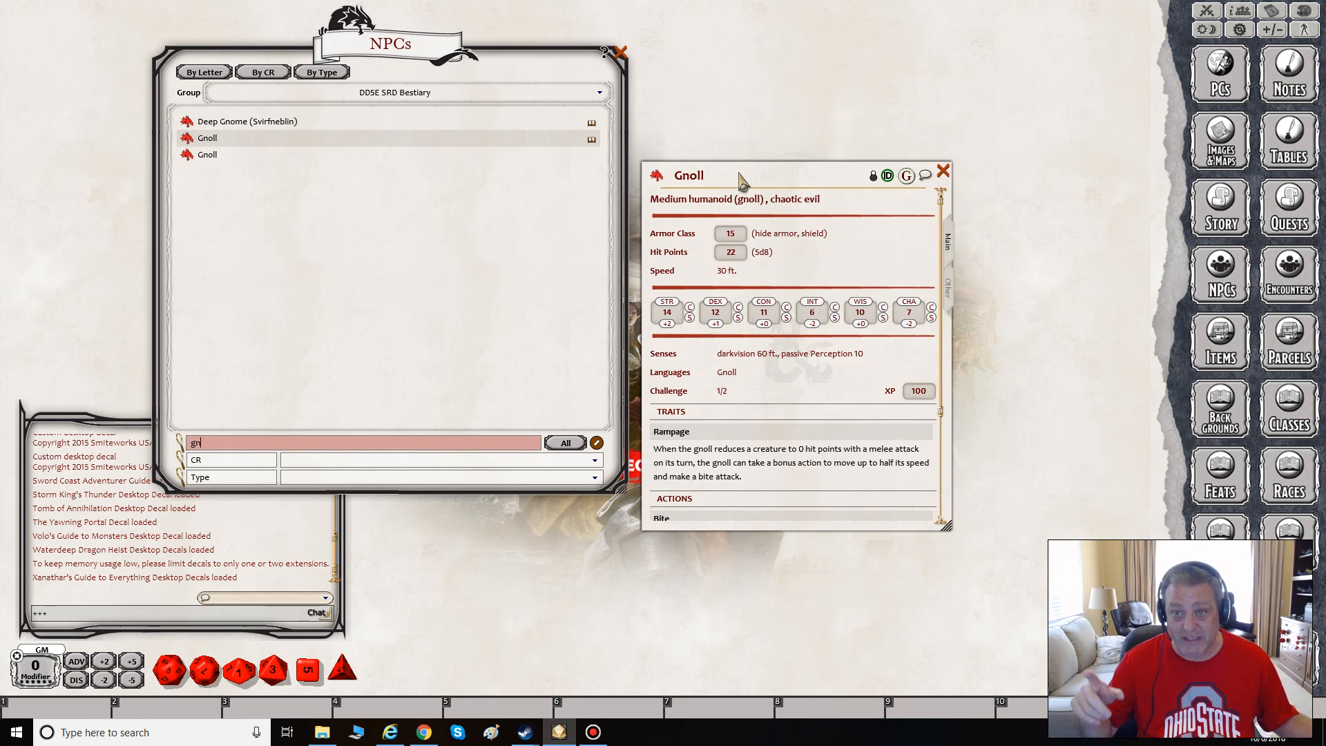
click(874, 178)
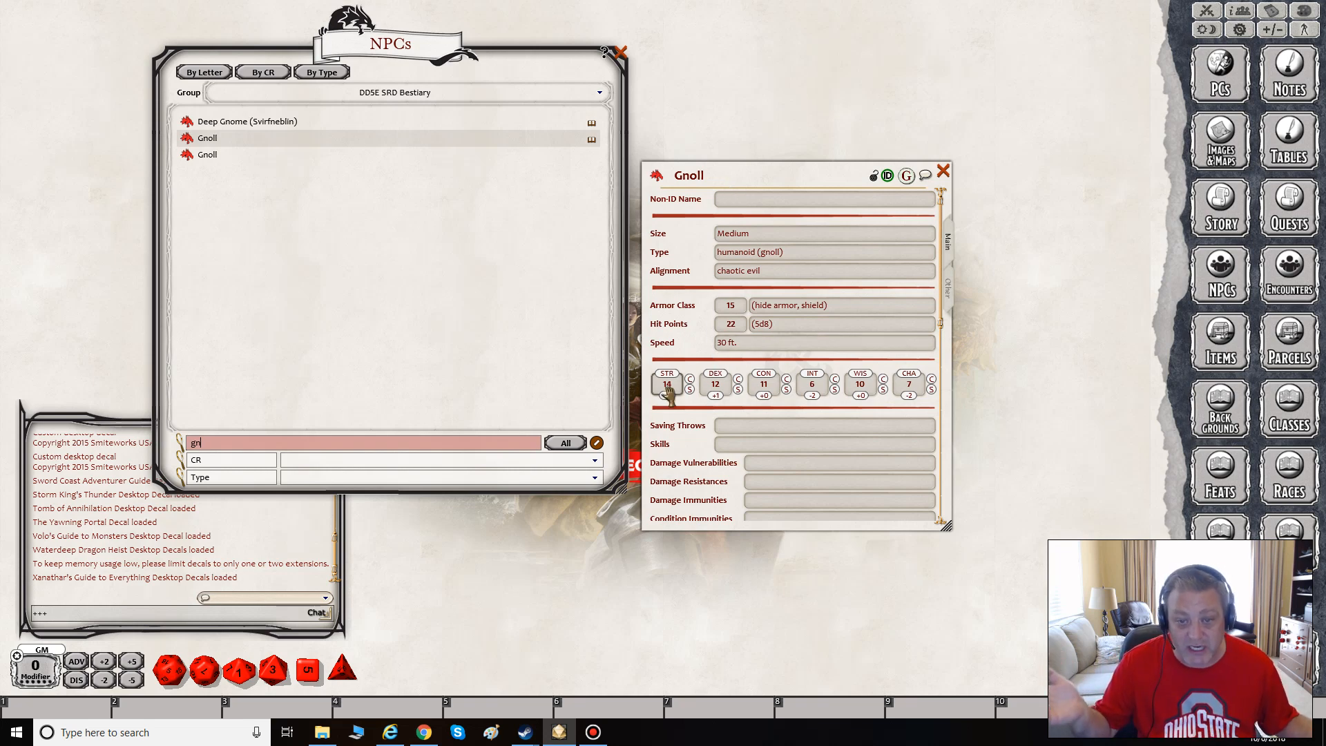
scroll(668, 388, up, 4)
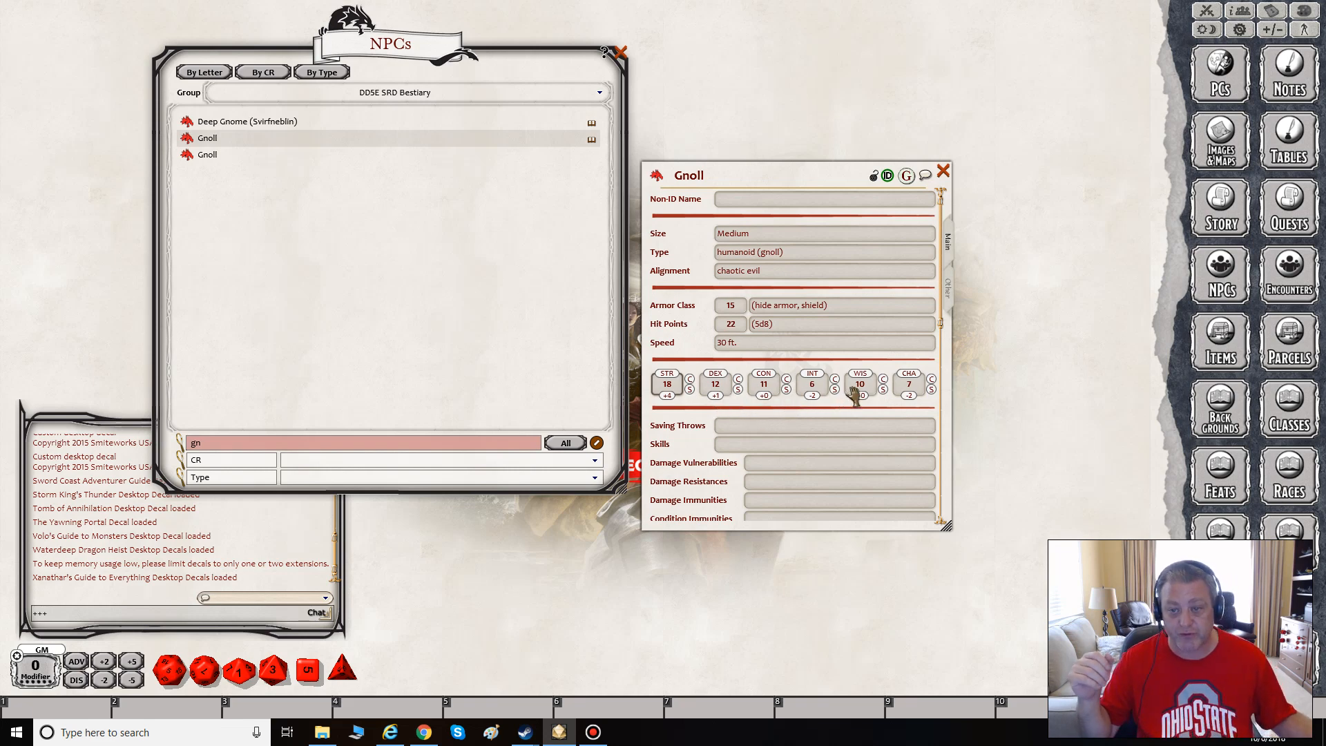
scroll(861, 388, up, 2)
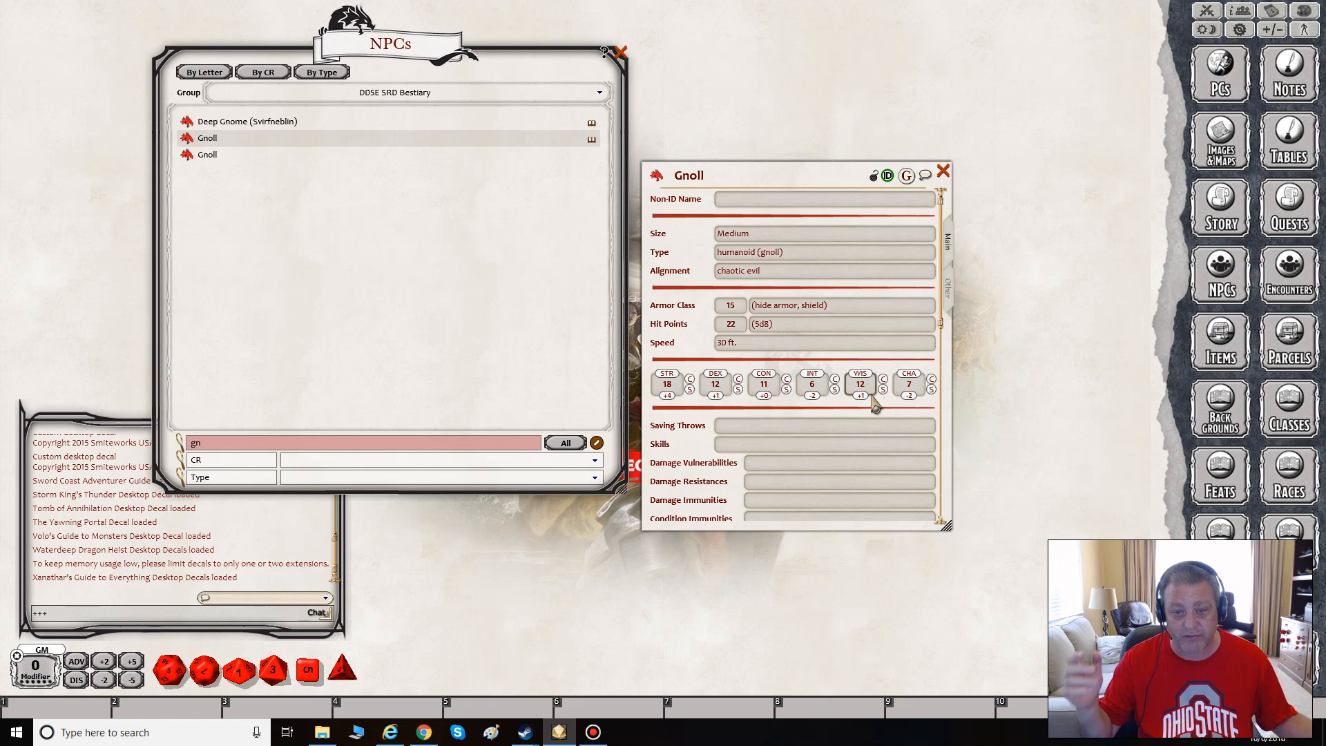
Clear the copied Gnoll's Spear action, deleting both its description text and its name.
scroll(845, 369, down, 5)
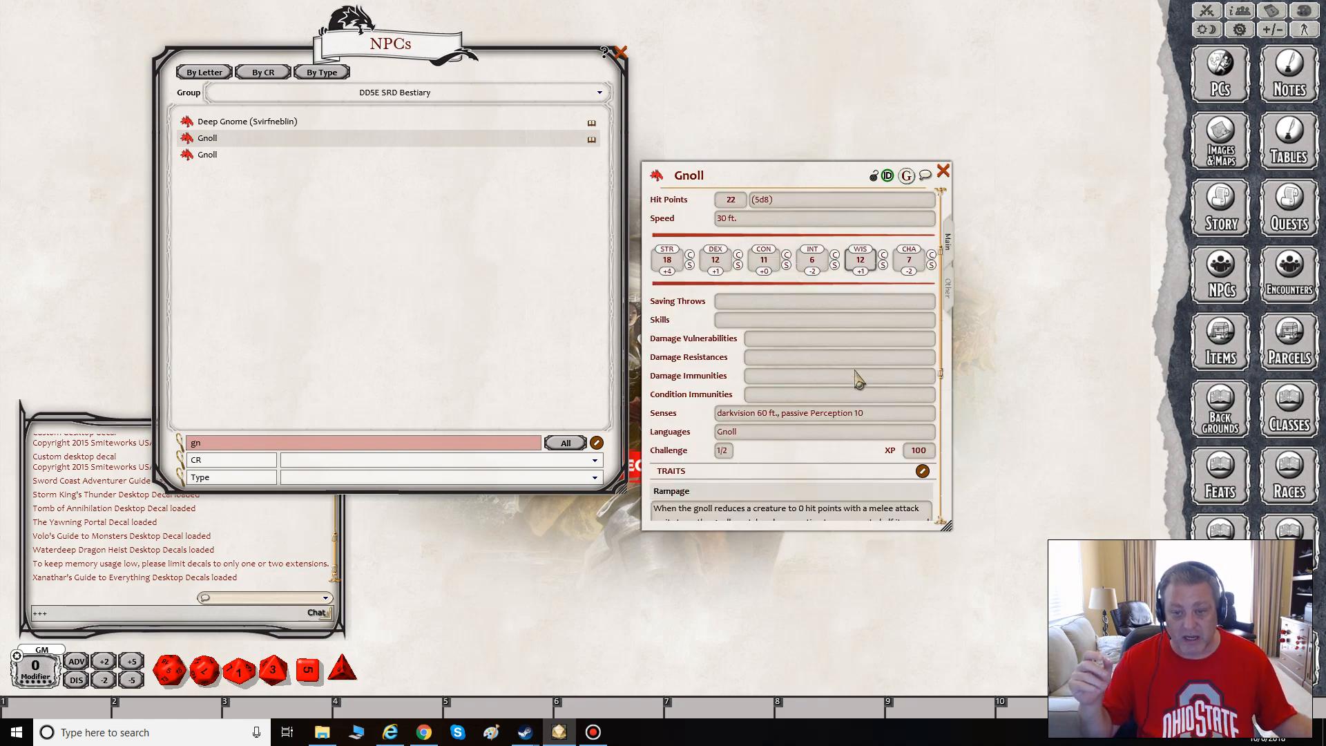
scroll(858, 379, down, 5)
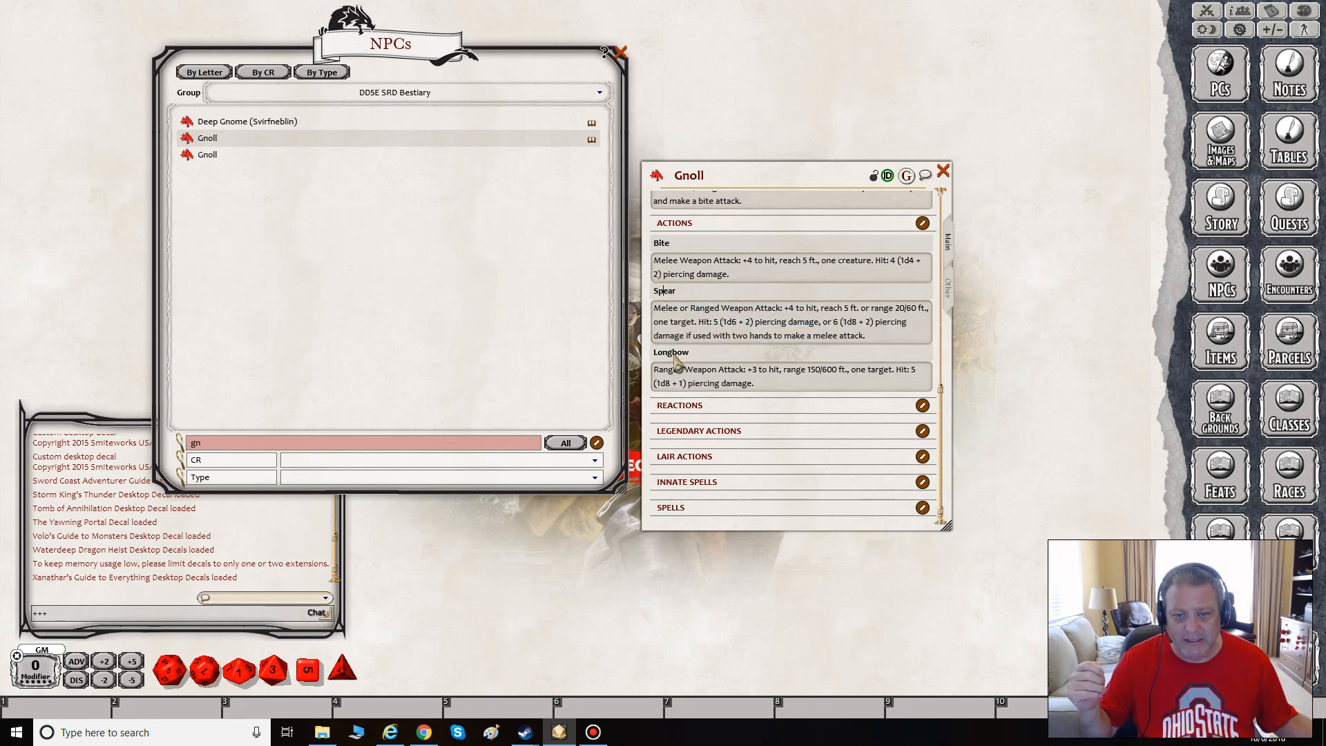
click(658, 304)
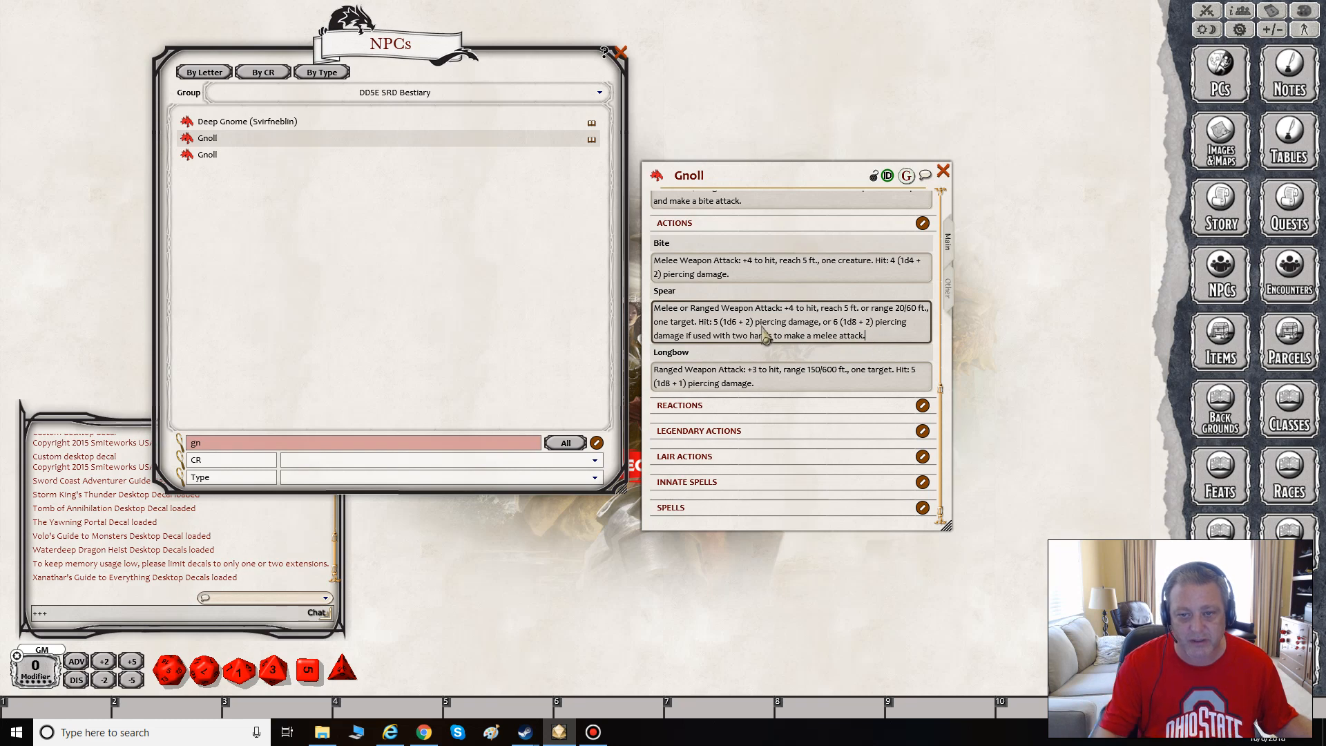
key(Delete)
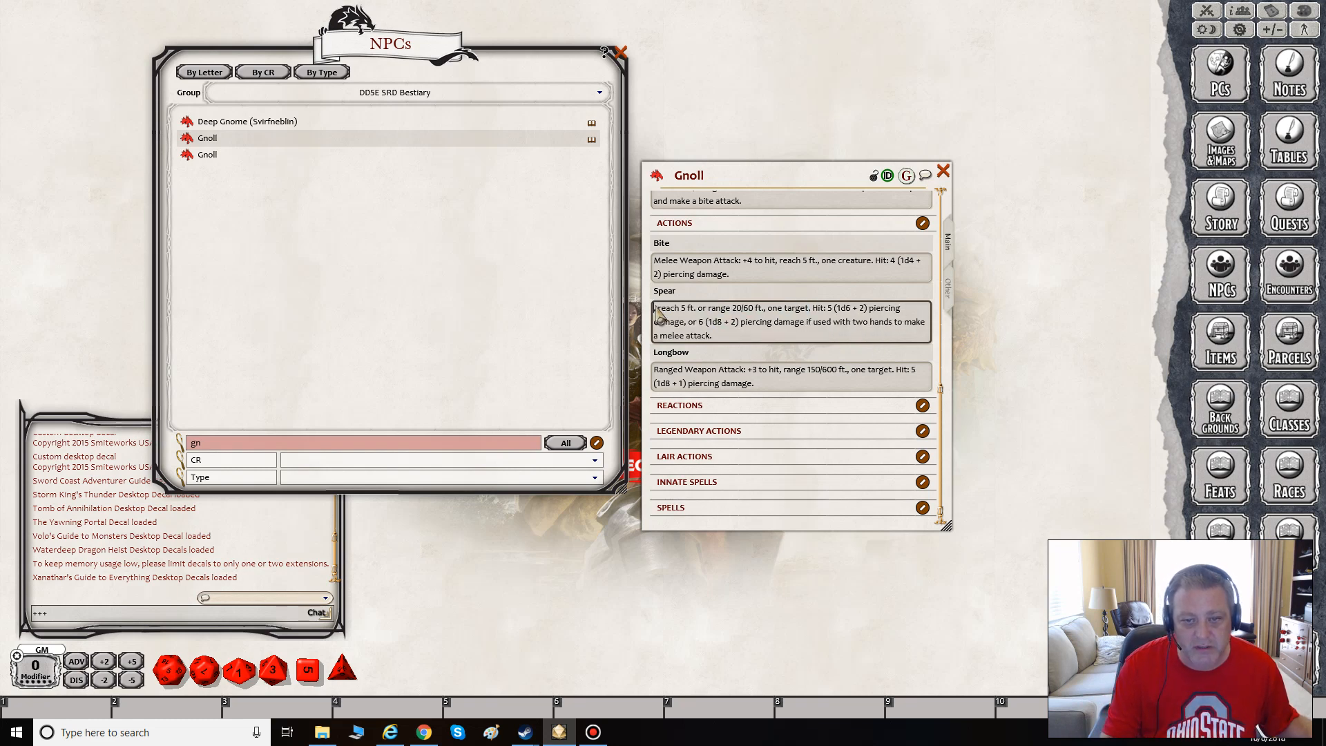
key(Delete)
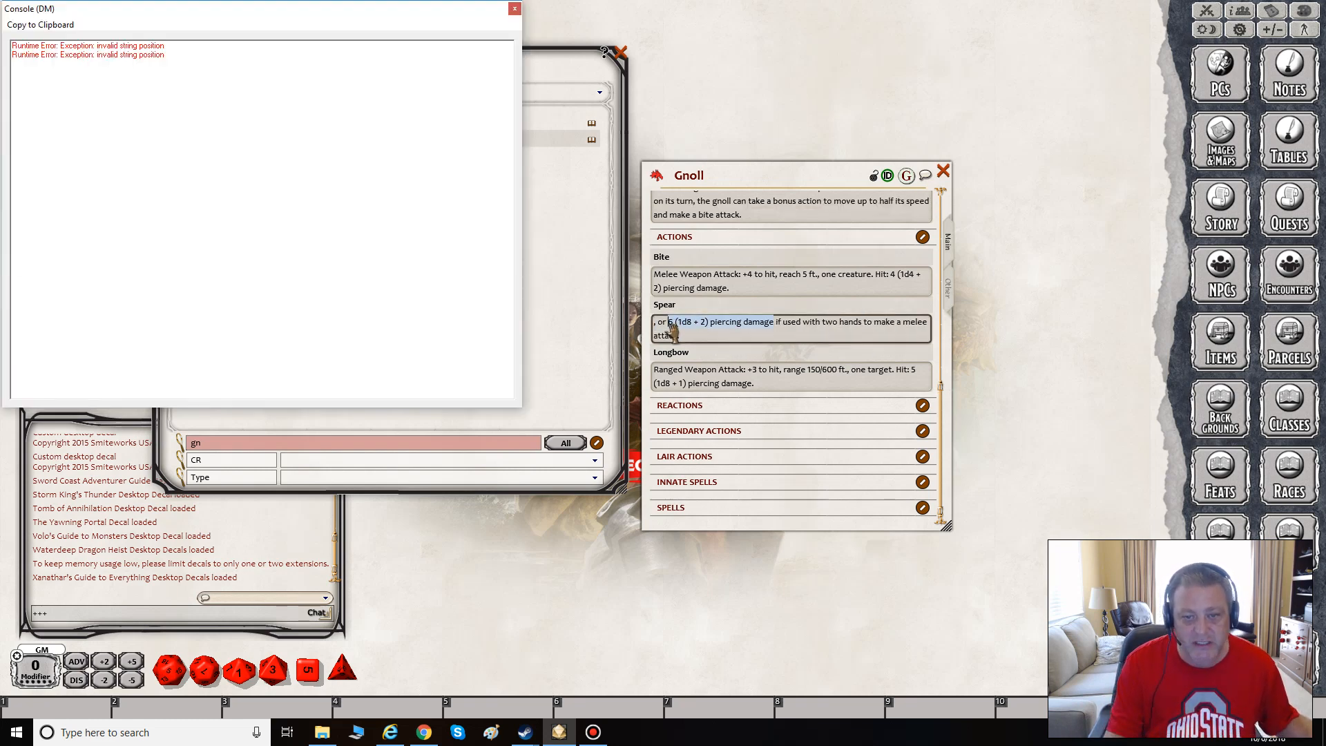
click(514, 9)
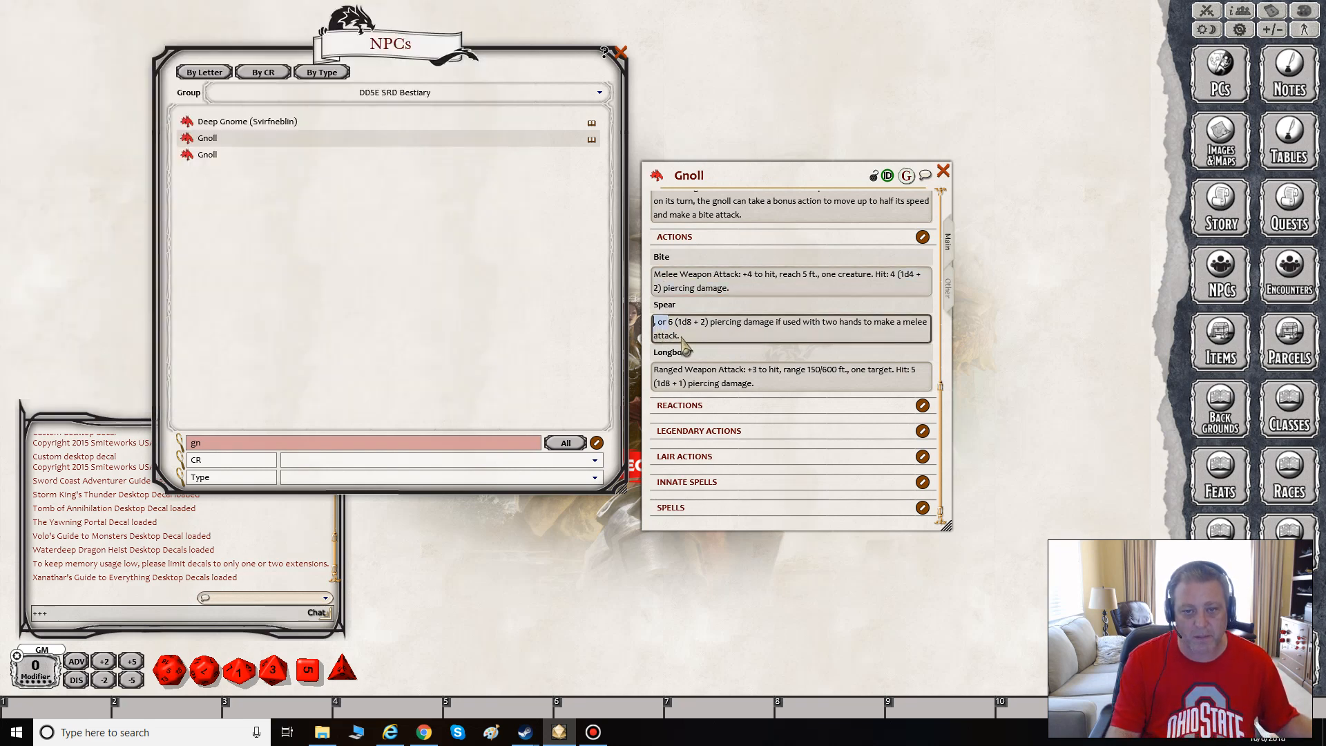
key(ctrl+a)
key(Delete)
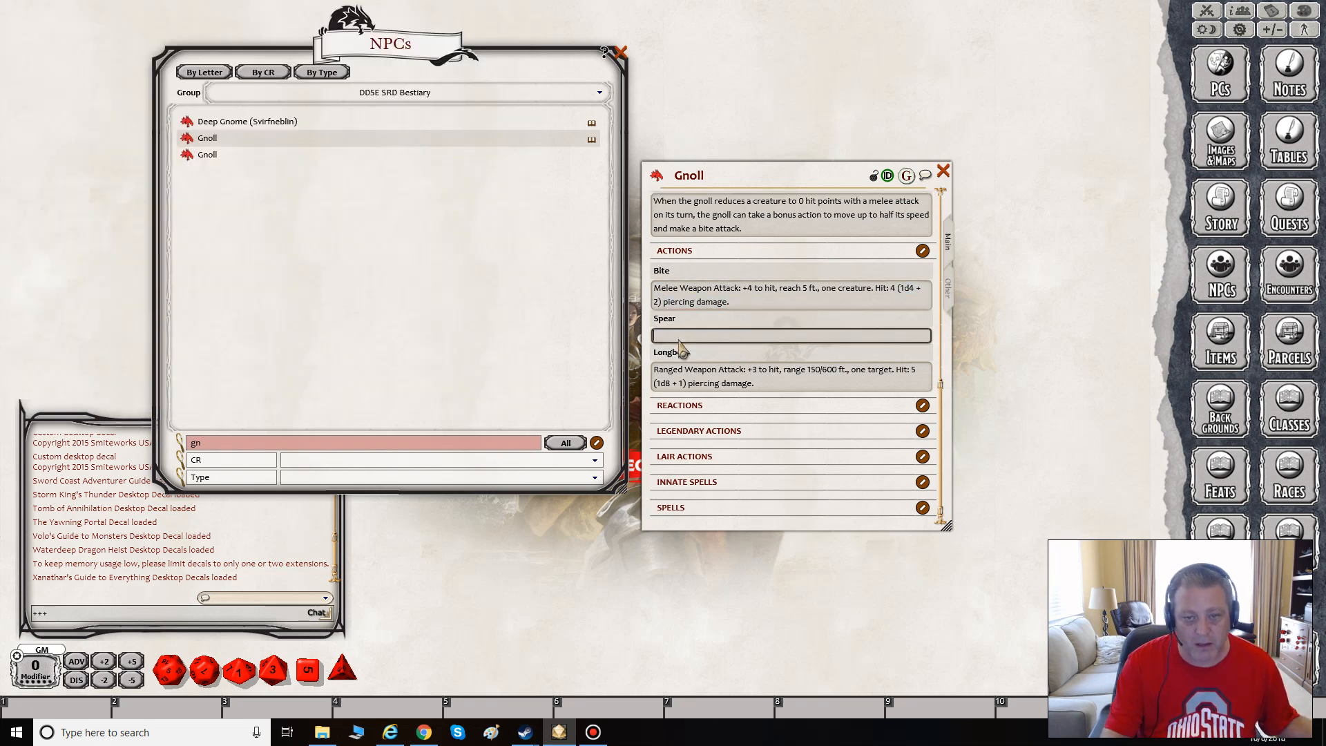
click(687, 320)
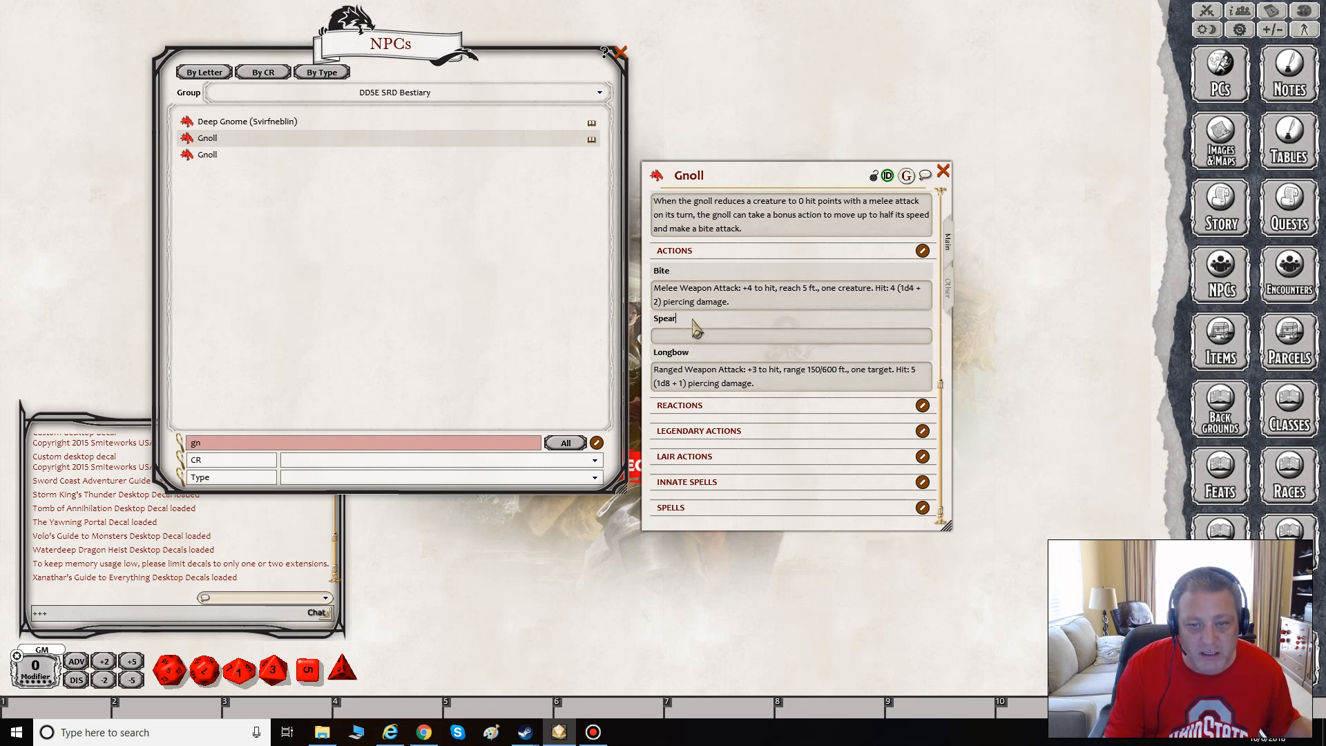
key(BackSpace)
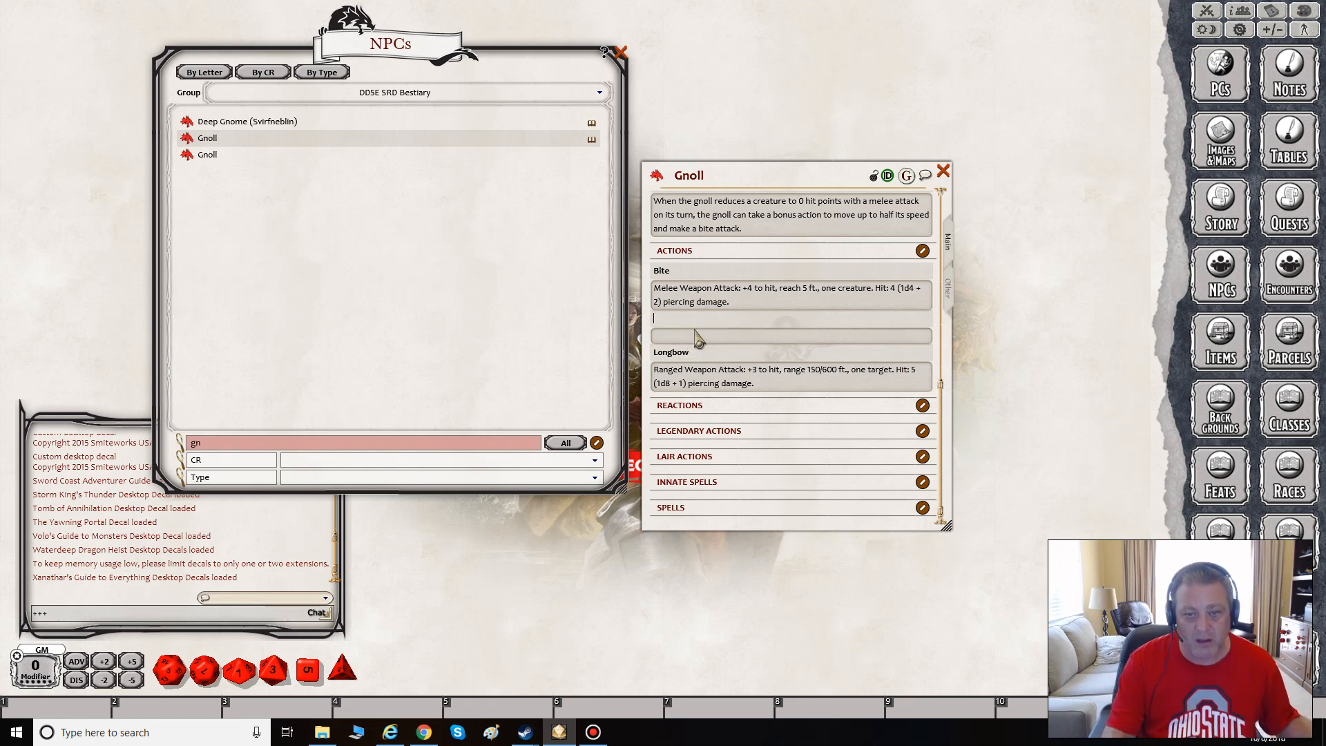
Widen the copied Gnoll's record so its action descriptions fit on single lines, and roll the Bite action's damage.
click(710, 352)
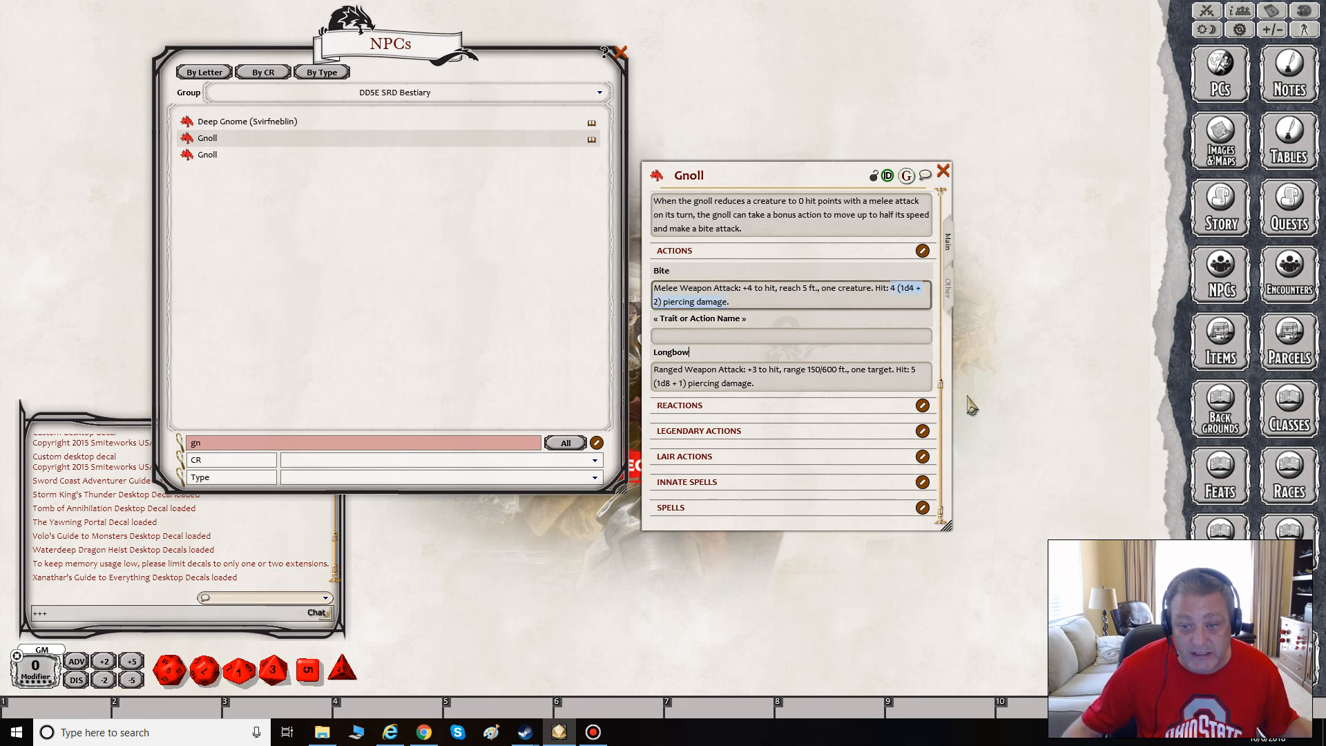
drag(948, 526, 1049, 488)
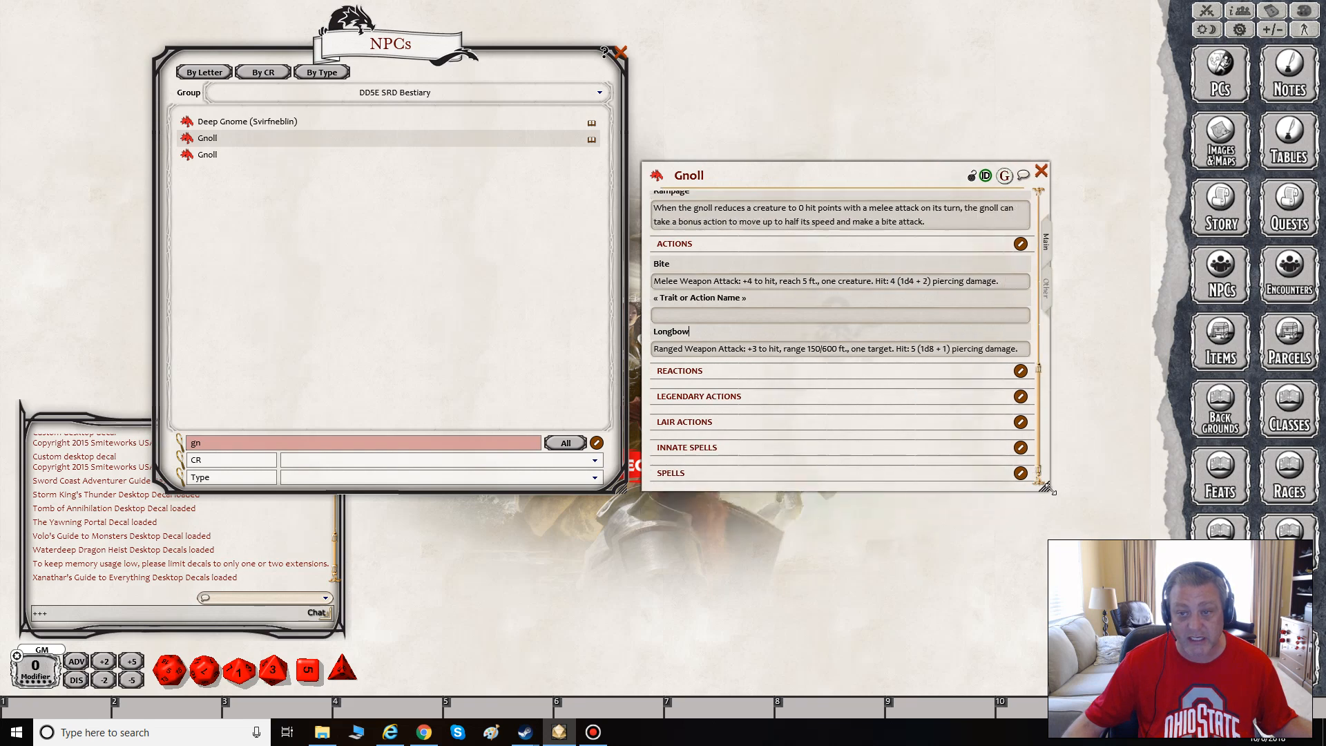
click(912, 283)
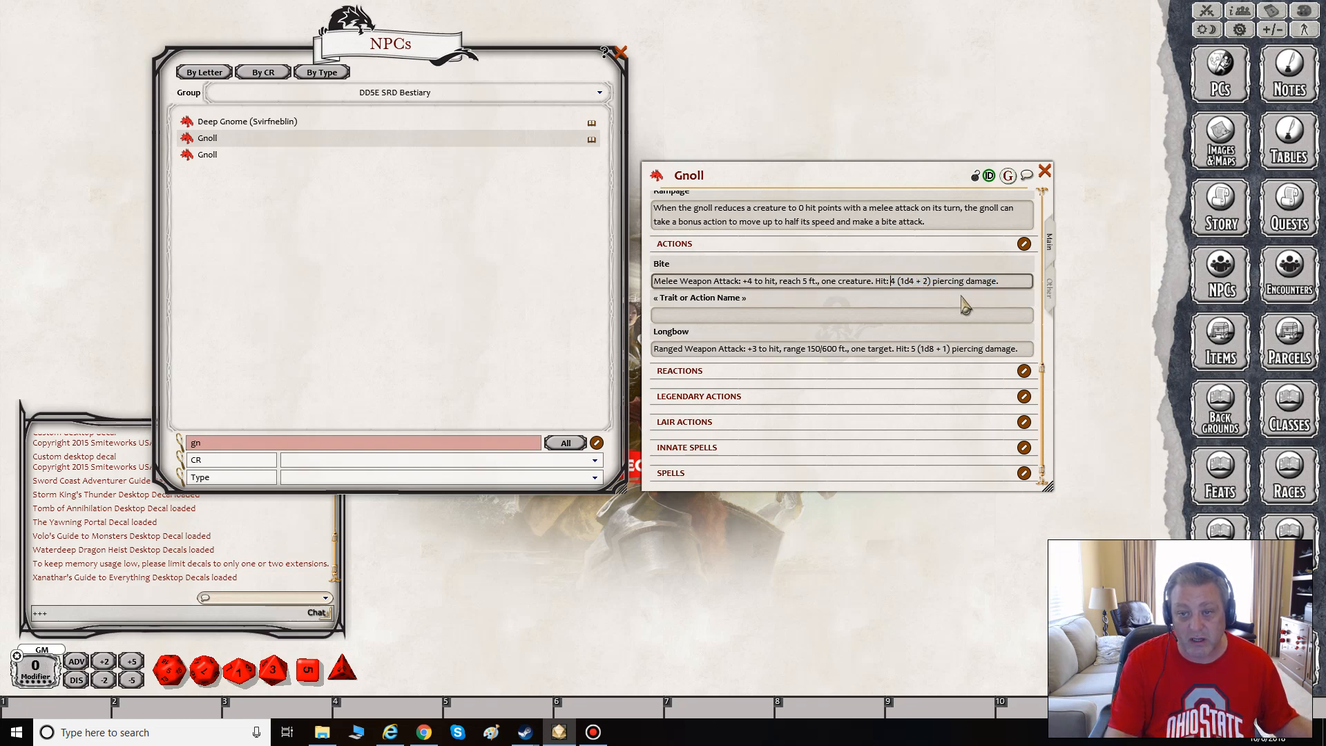
double_click(929, 282)
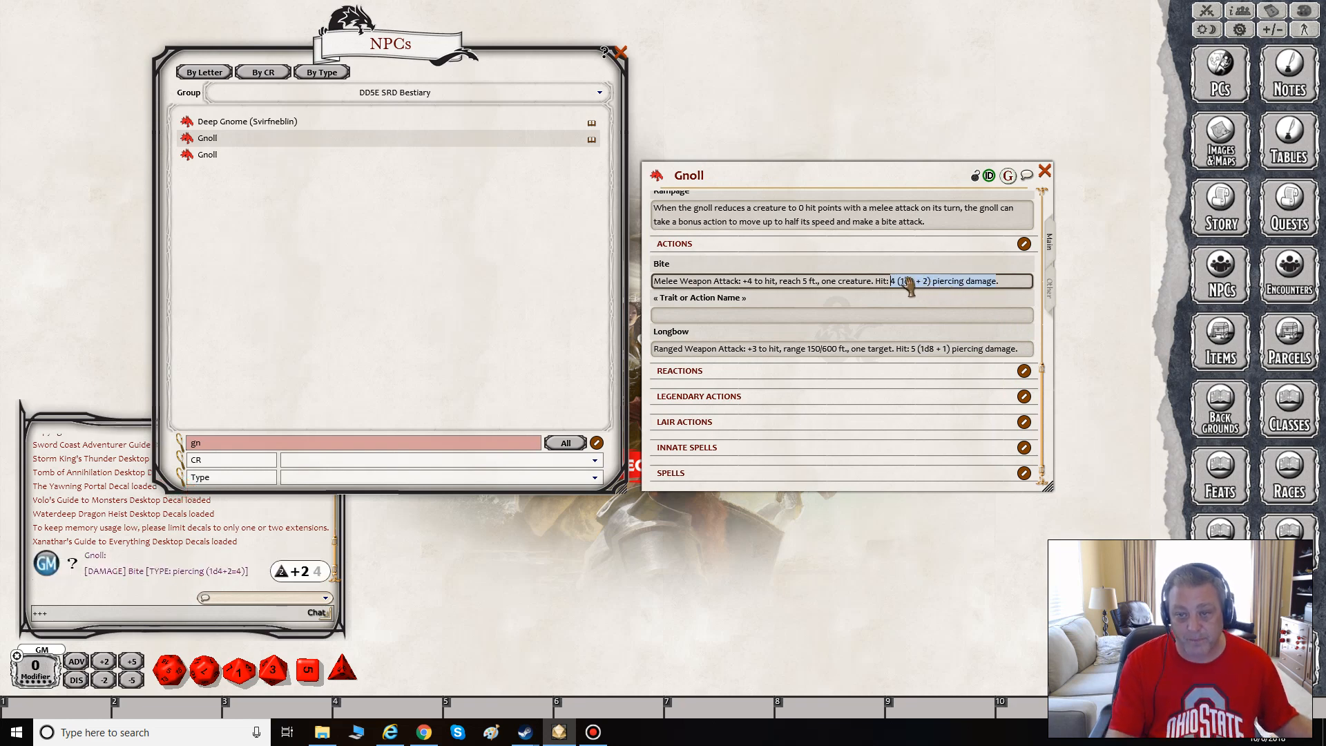
Add an empty action entry below Longbow in the copied Gnoll's record.
right_click(907, 278)
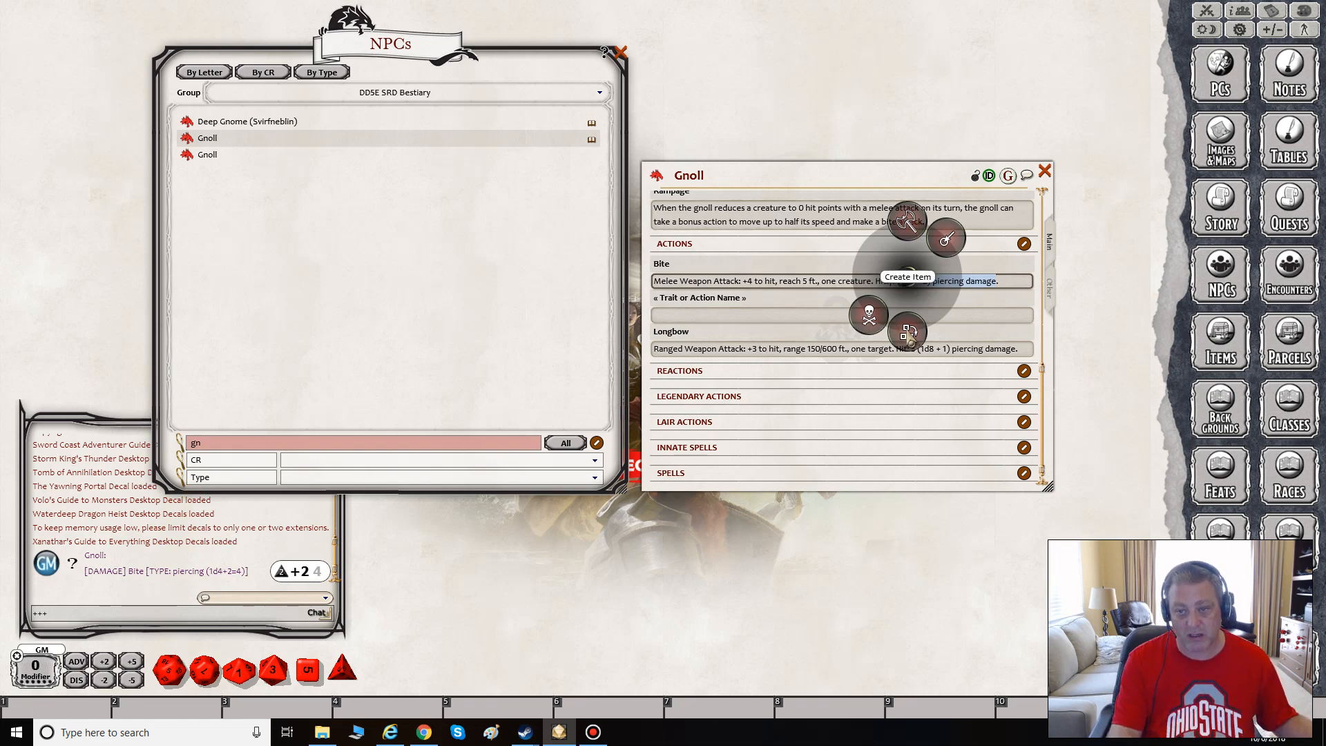
click(909, 335)
scroll(905, 359, down, 5)
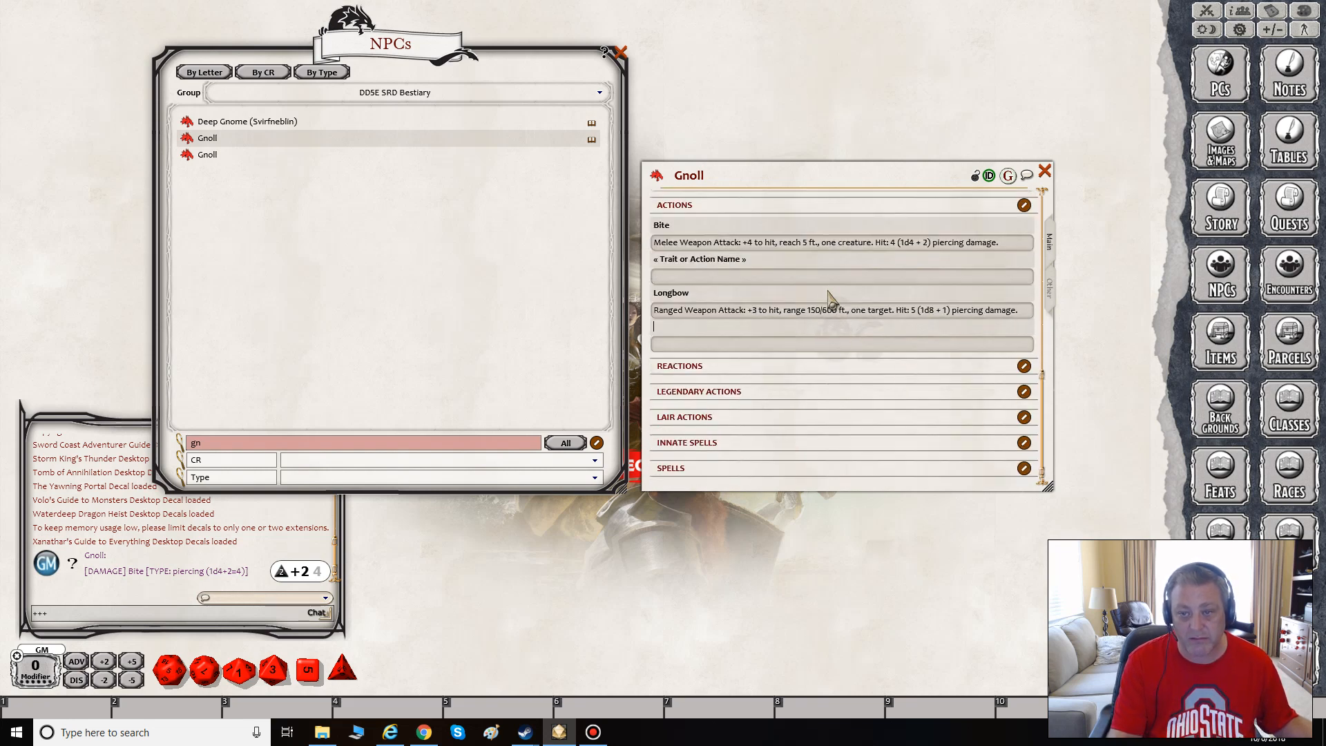
Set the damage dice in the copied Gnoll's Bite description to 1d8 +4.
double_click(912, 245)
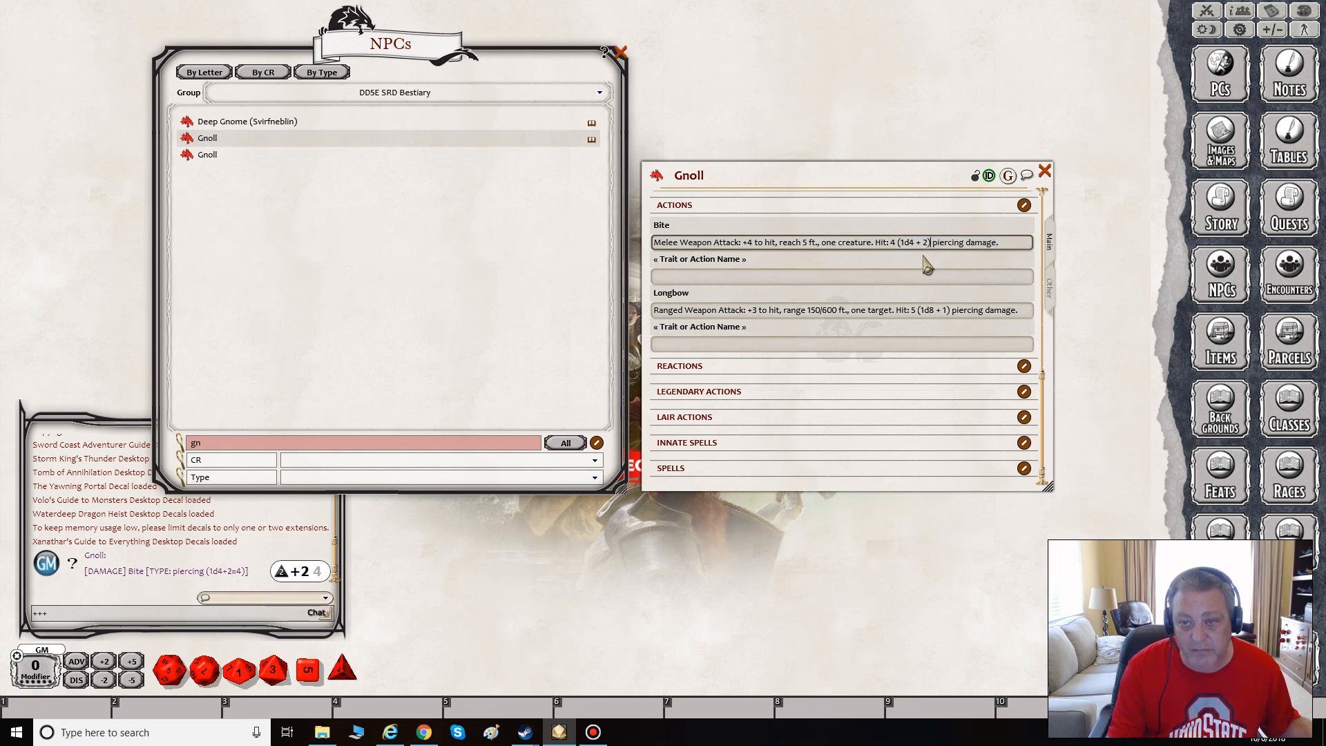
key(BackSpace)
key(BackSpace)
key(BackSpace)
key(BackSpace)
key(BackSpace)
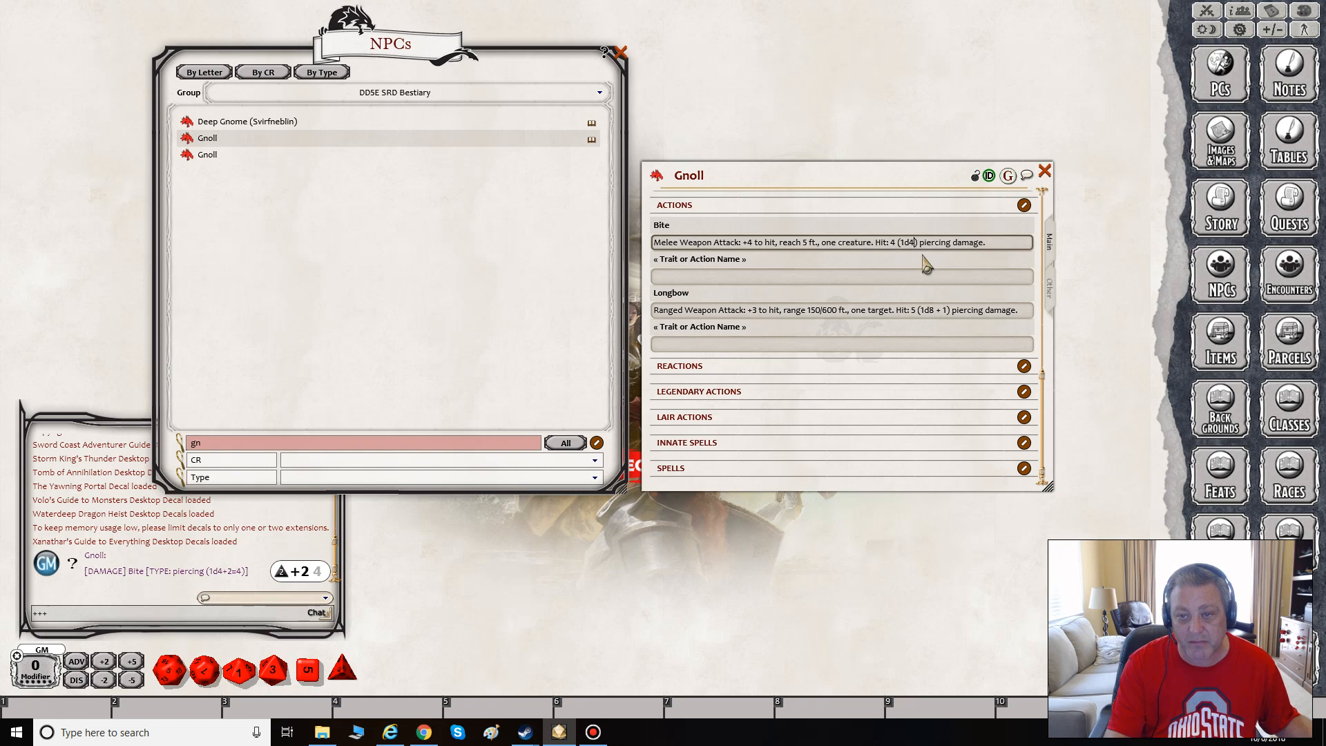
text(8 +4)
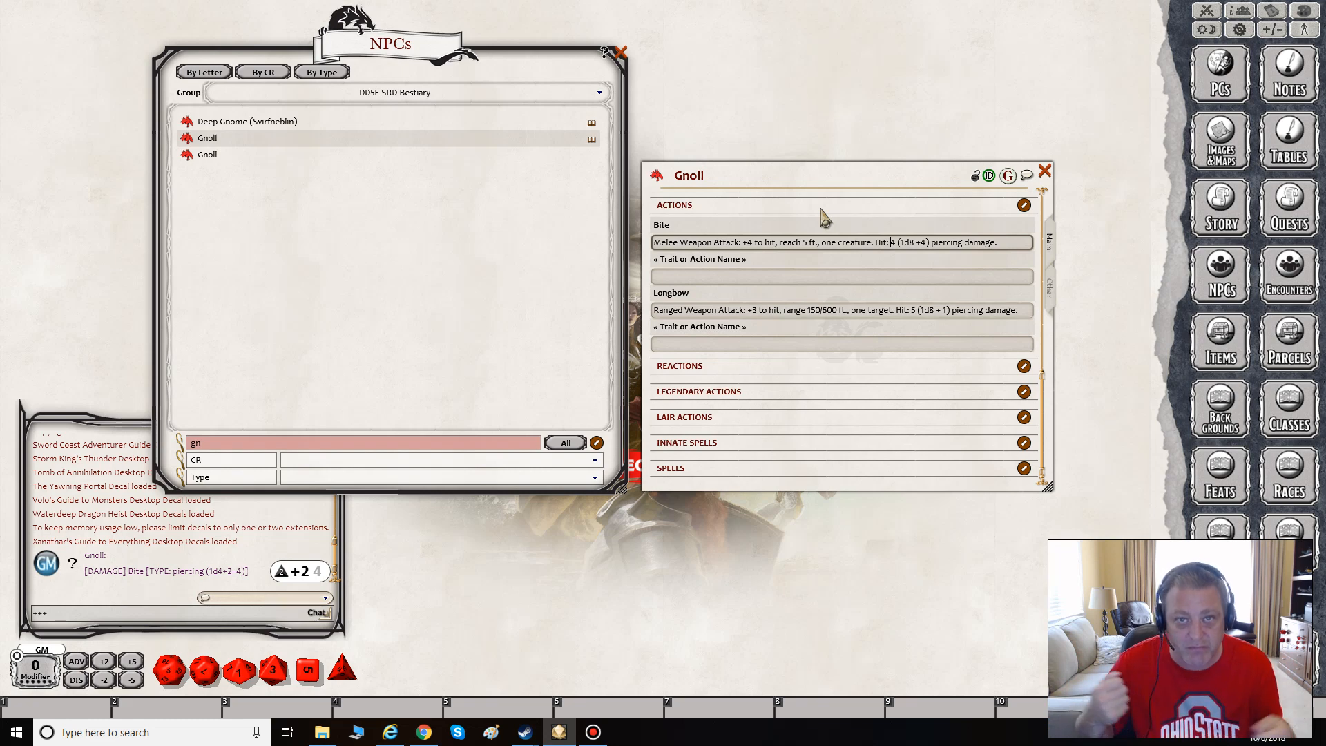
Rename the copied Gnoll to Were-Gnoll and lock its record.
click(723, 181)
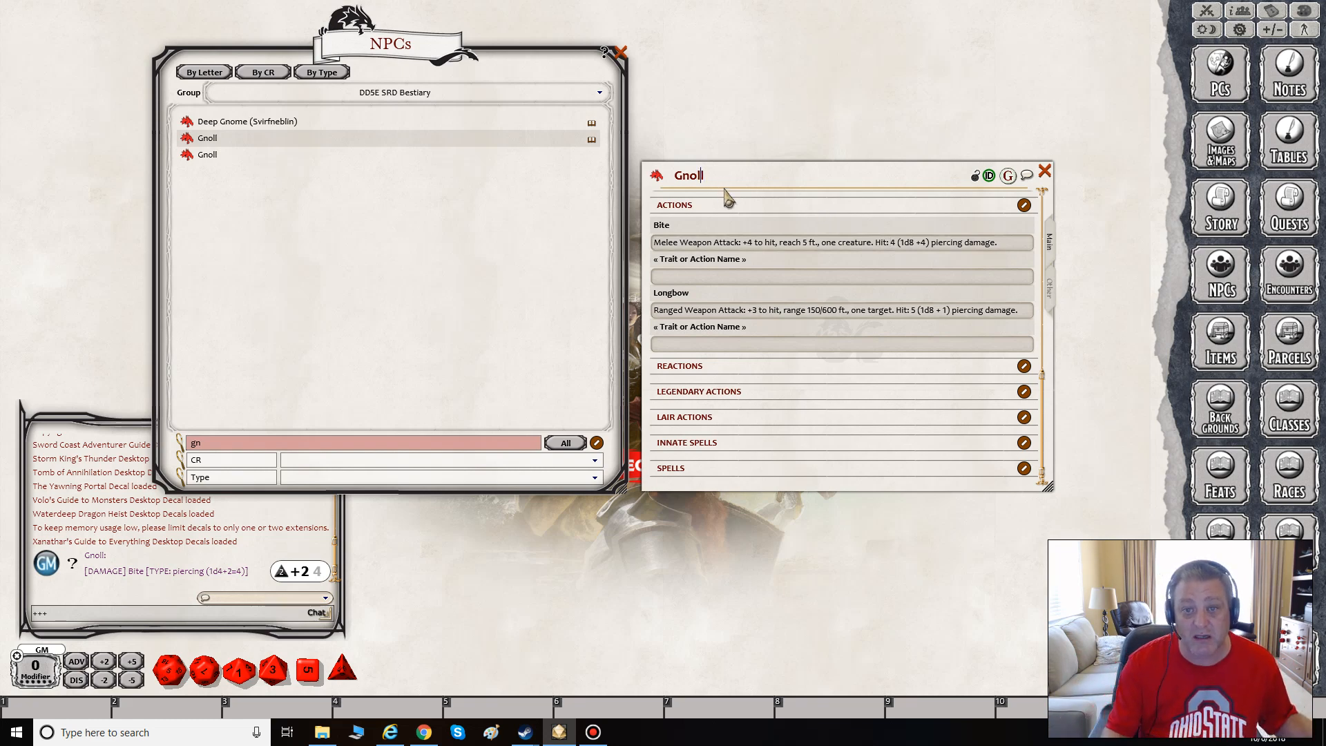
text(Were)
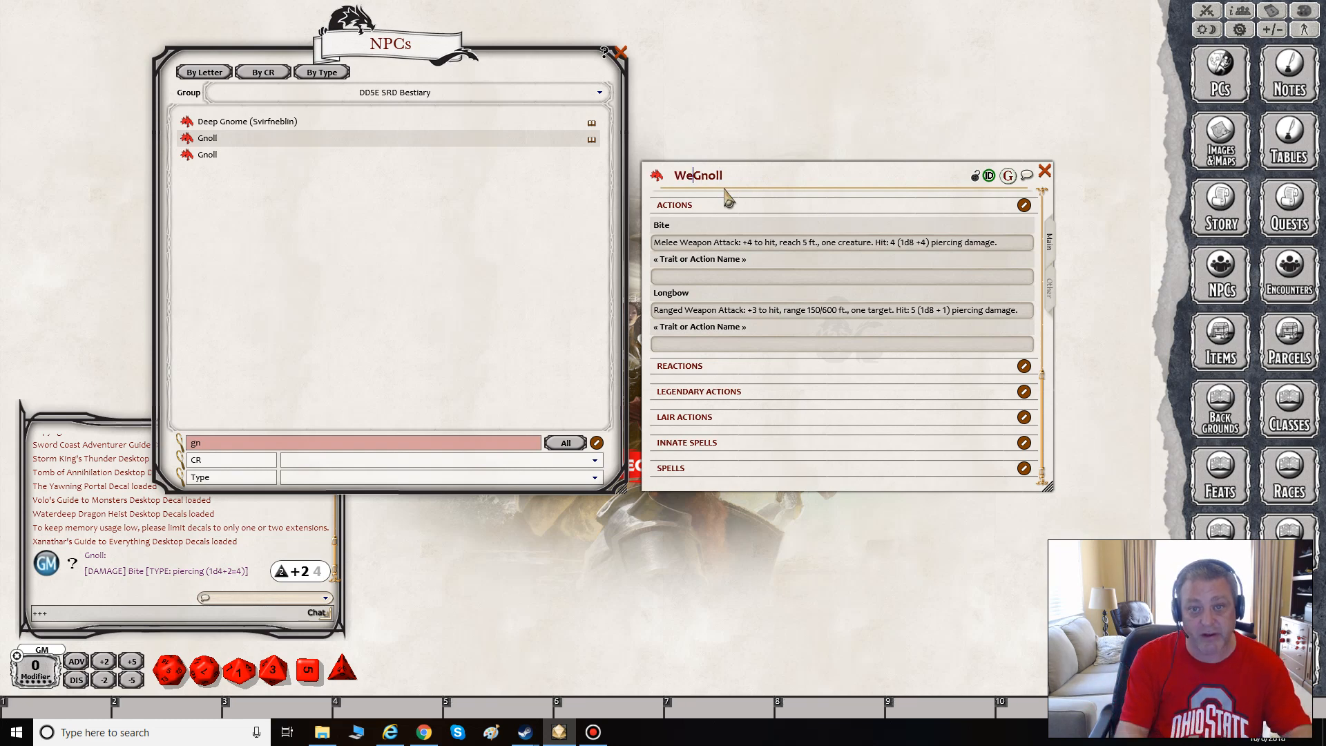
text(-)
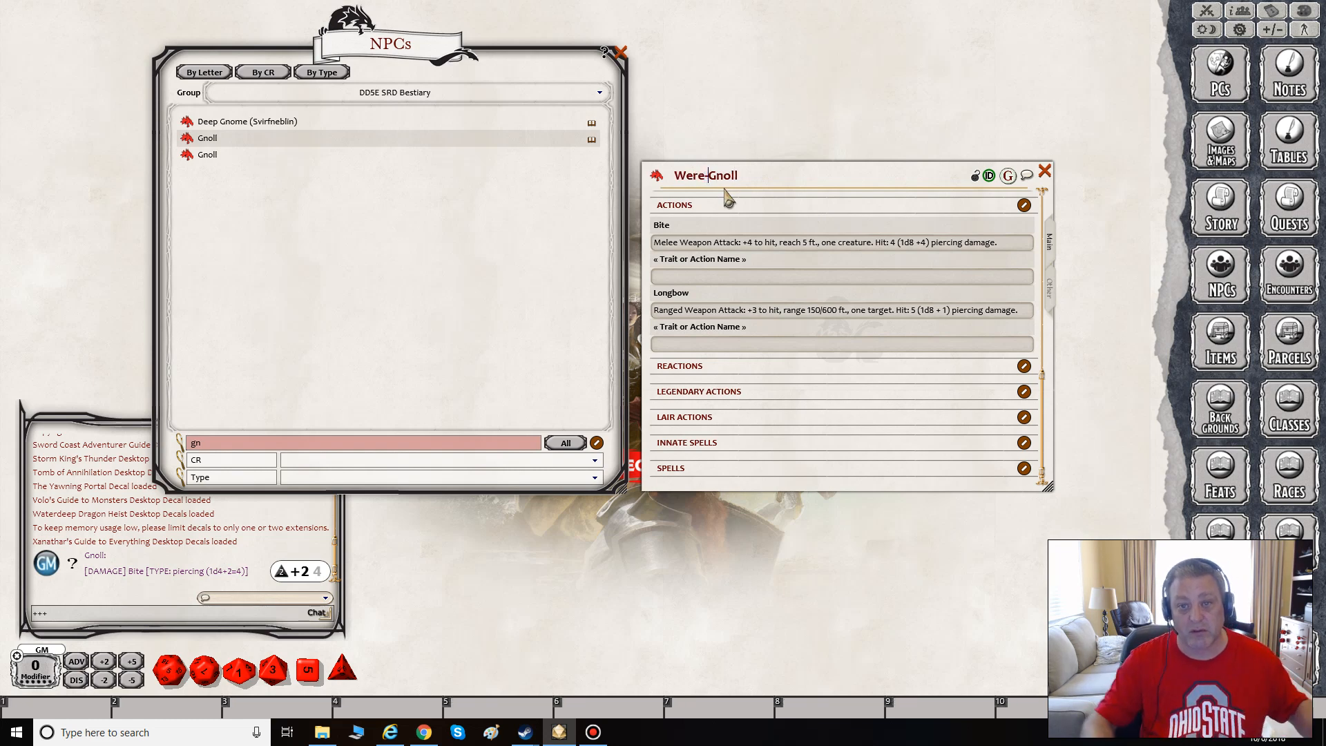
click(975, 176)
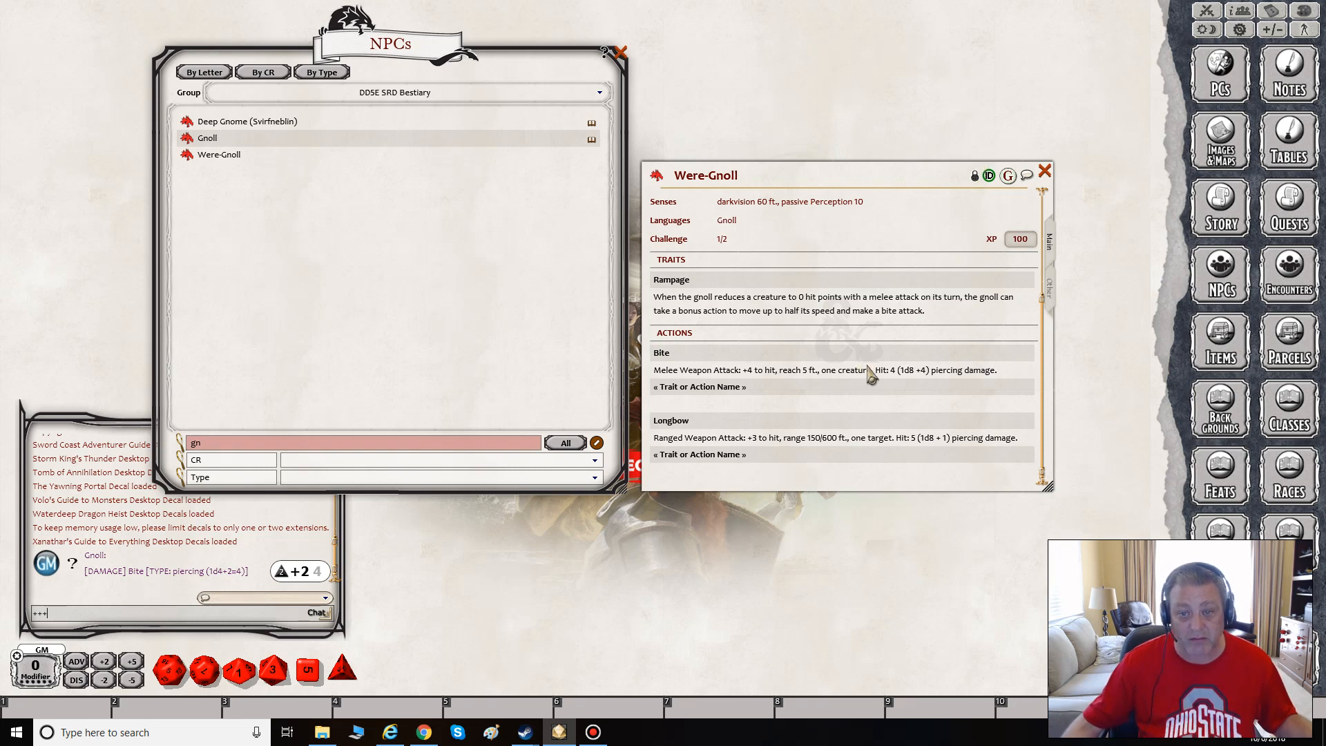
Unlock the Were-Gnoll's record, set its XP to 125, lock it again and review the finished stats.
drag(870, 377, 862, 356)
drag(797, 319, 819, 319)
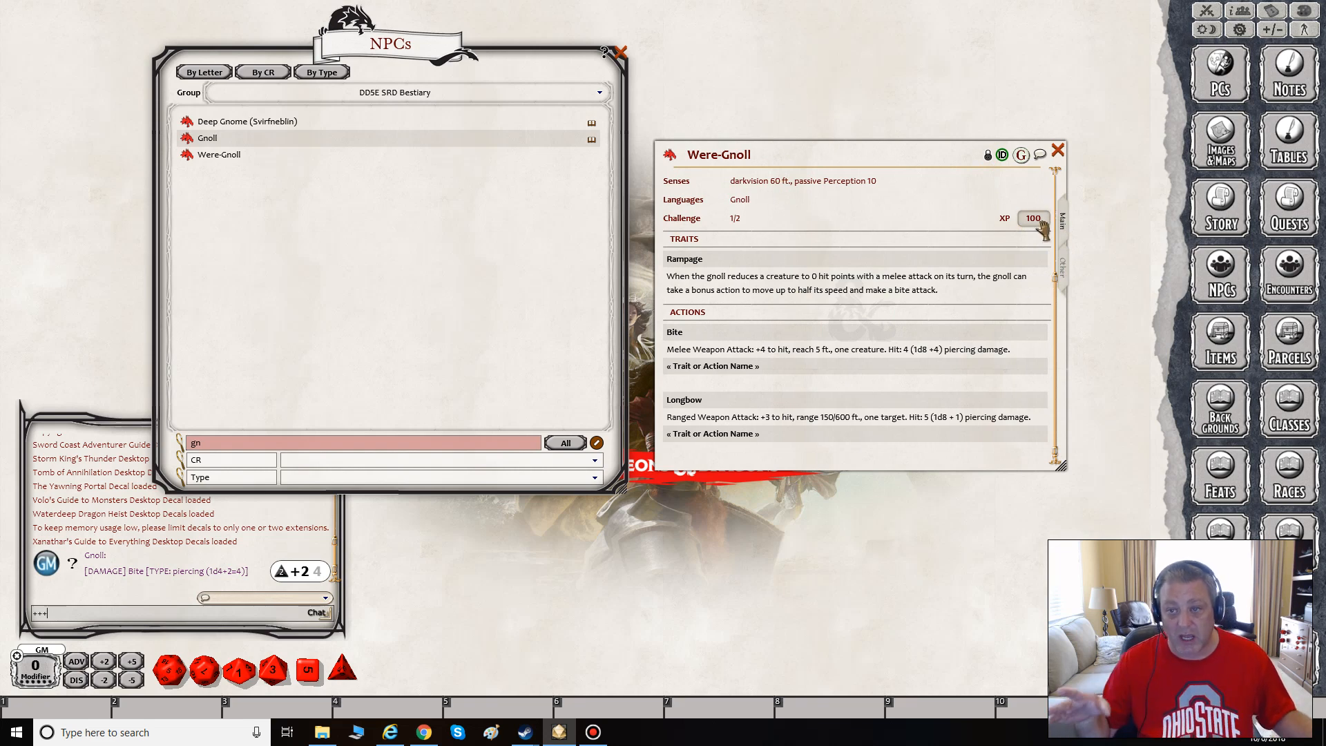
click(988, 155)
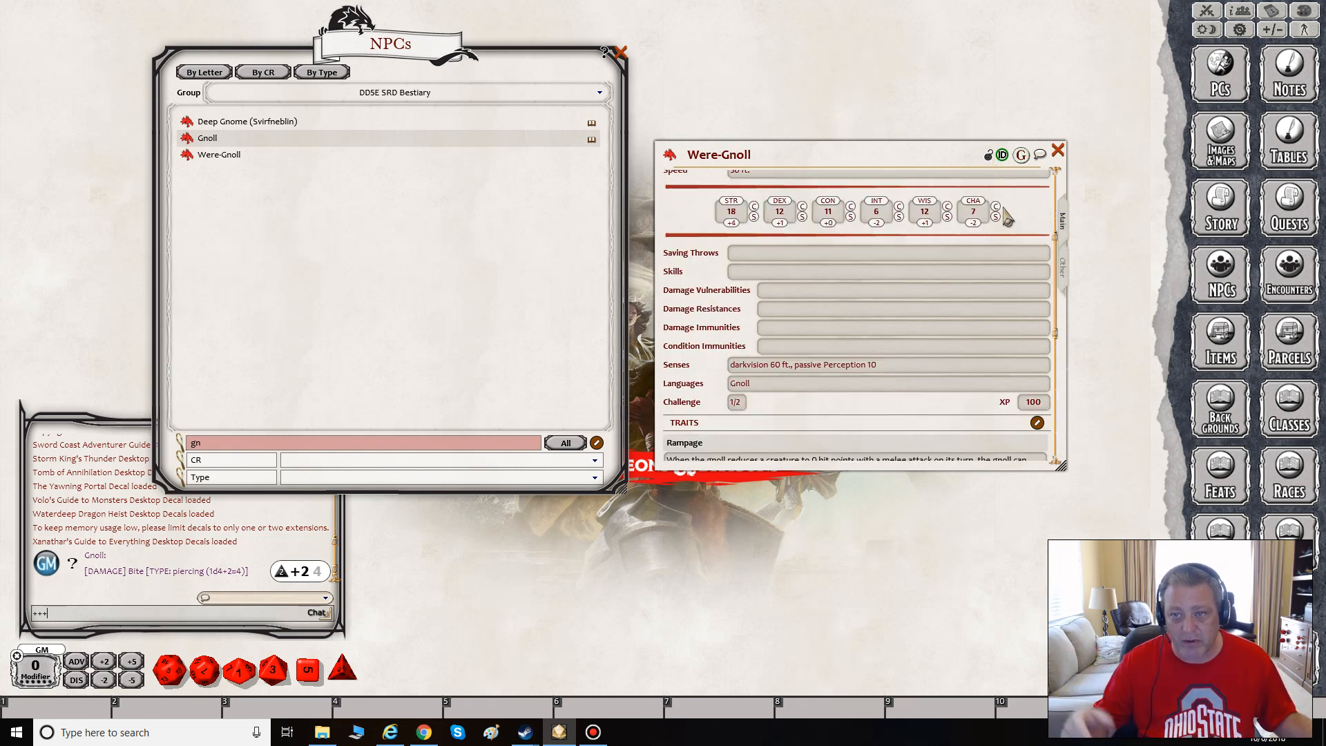
scroll(1014, 255, up, 5)
scroll(1012, 262, down, 5)
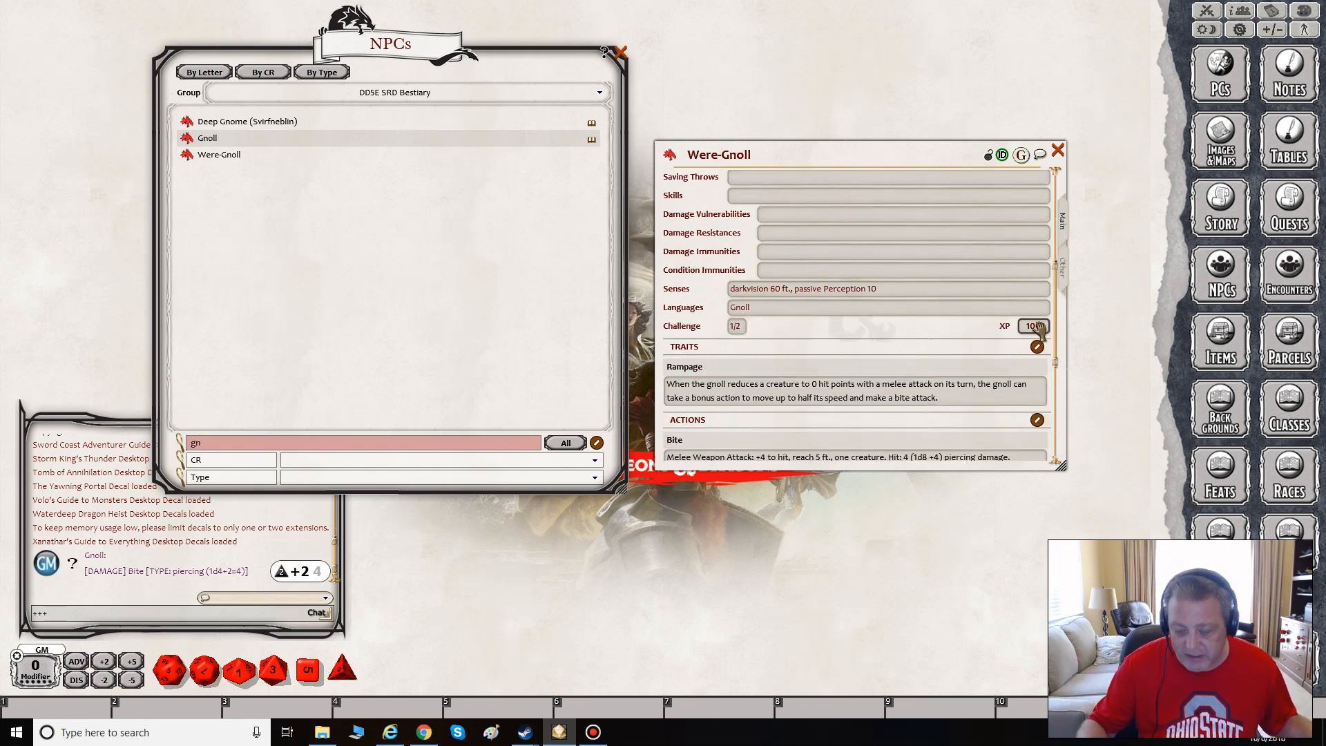
key(BackSpace)
key(BackSpace)
text(25)
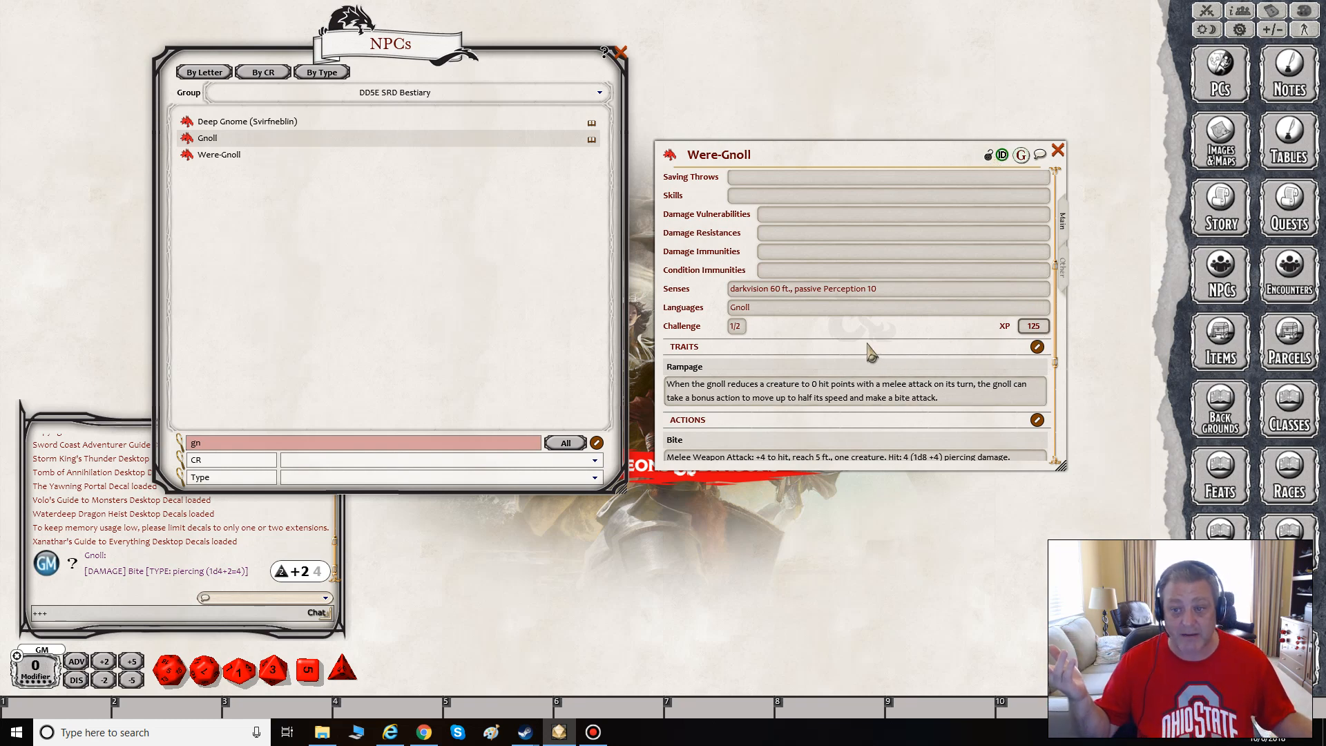
click(989, 158)
mouse_move(930, 169)
mouse_down()
mouse_move(874, 169)
mouse_move(911, 166)
mouse_up()
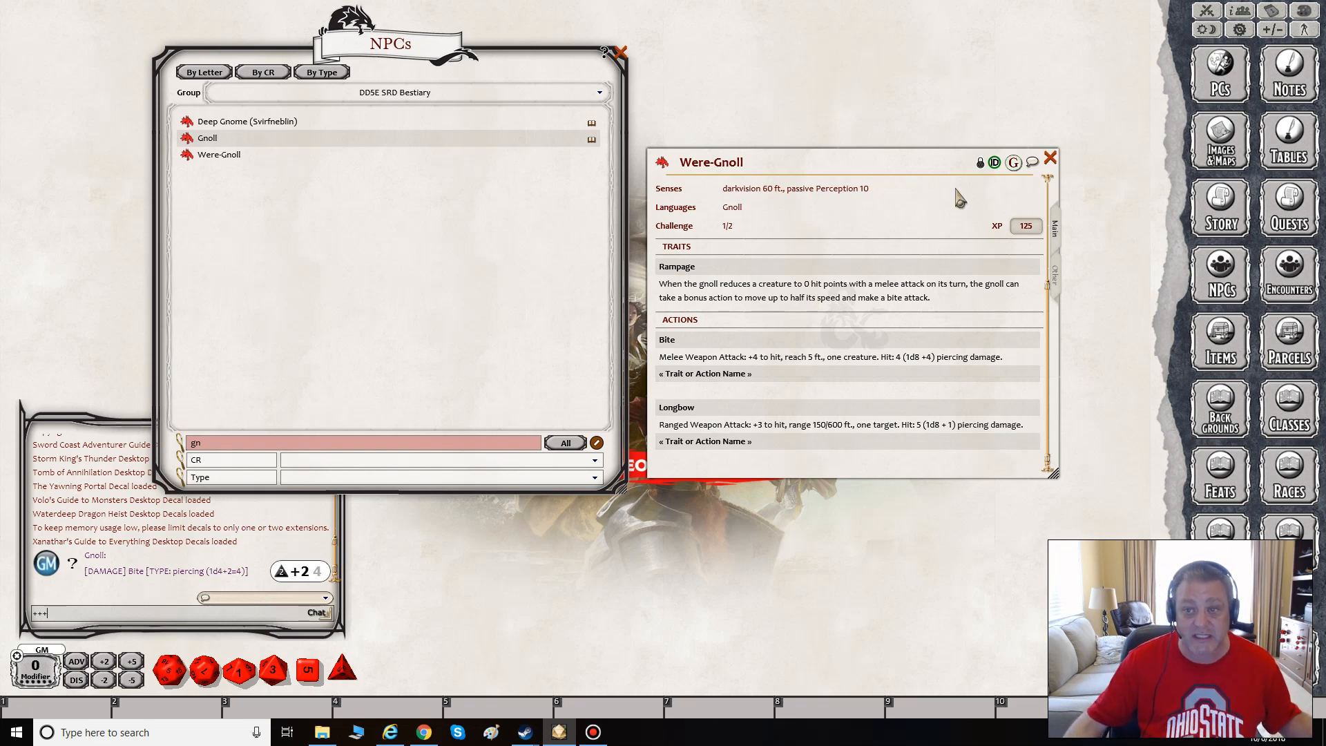
scroll(936, 271, up, 4)
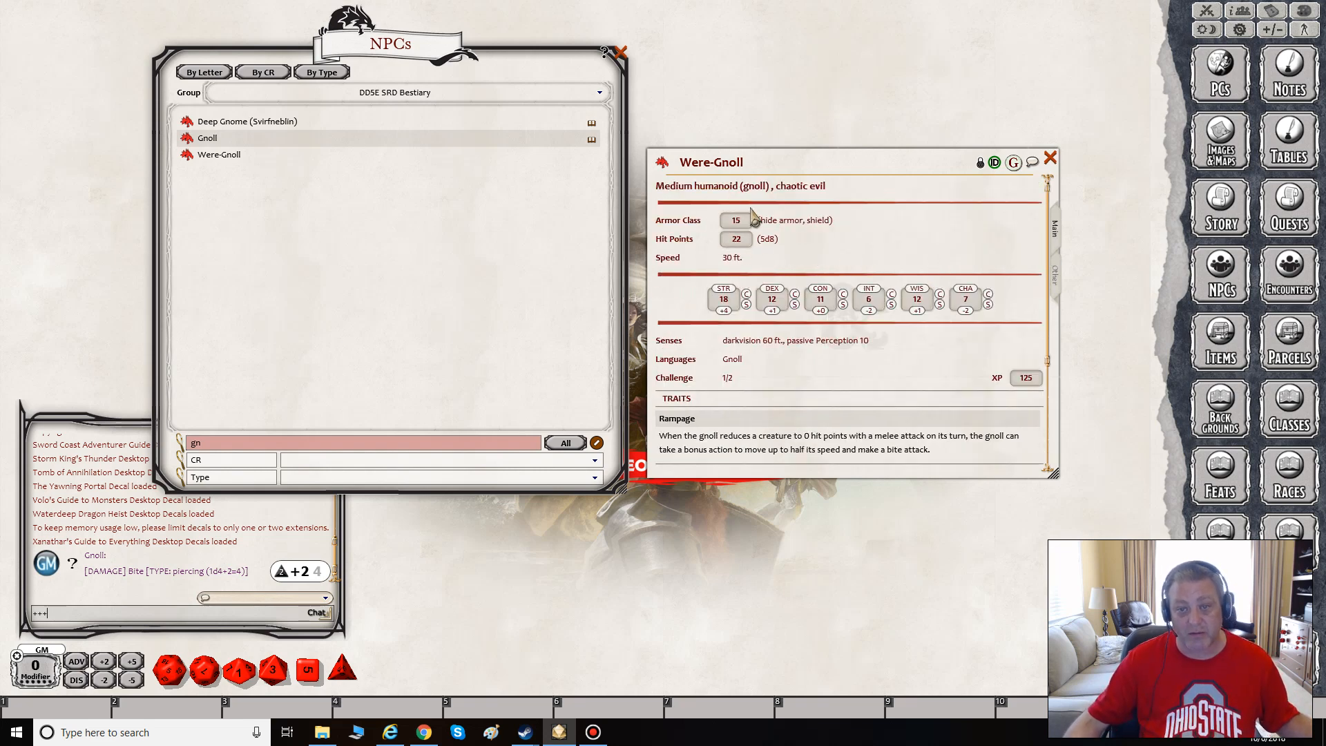
scroll(788, 349, down, 3)
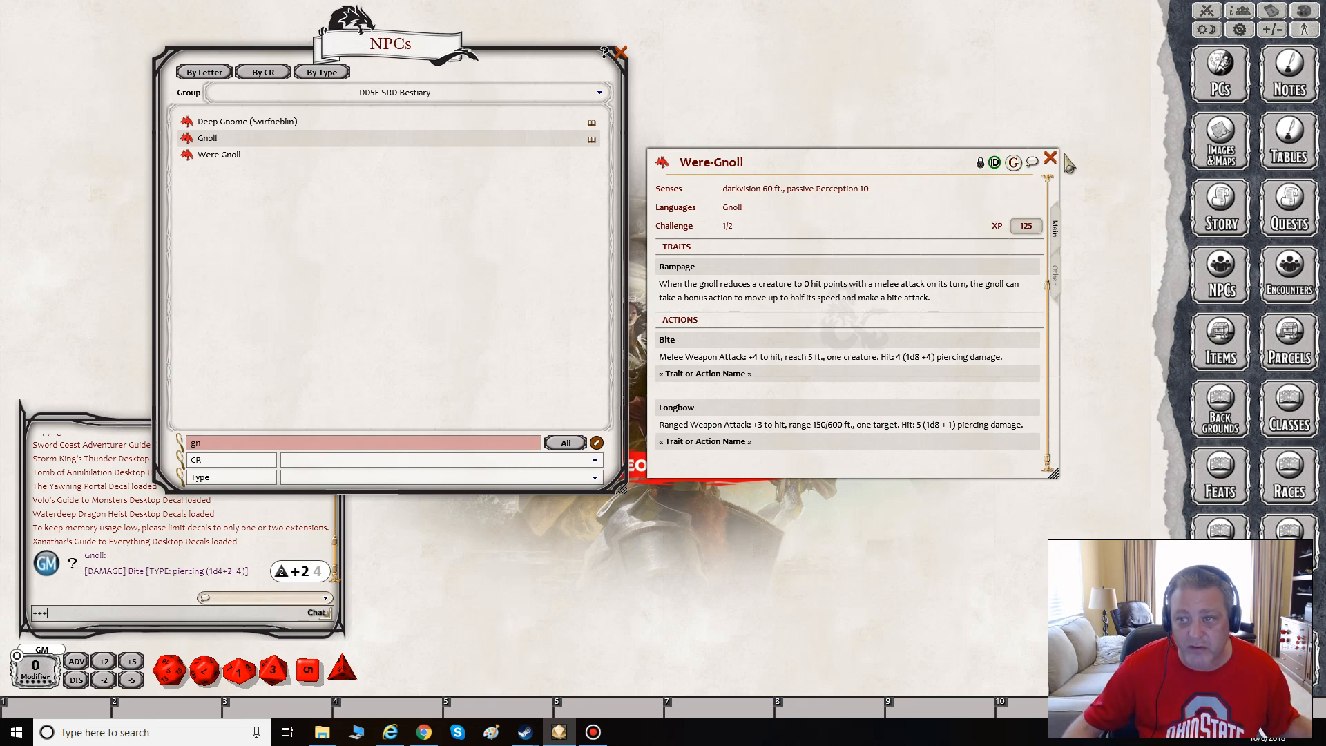
Open the Images & Maps list, look at its available groups and close the list.
click(1220, 146)
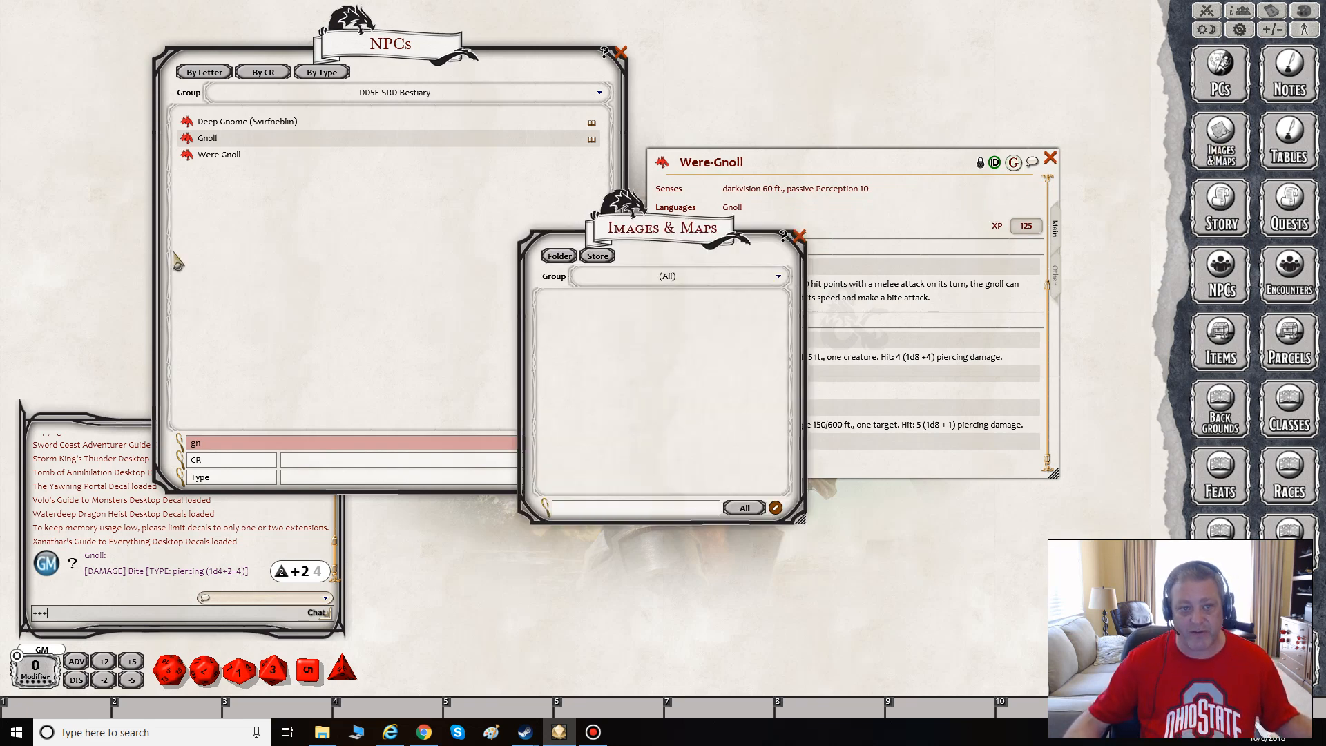
click(660, 278)
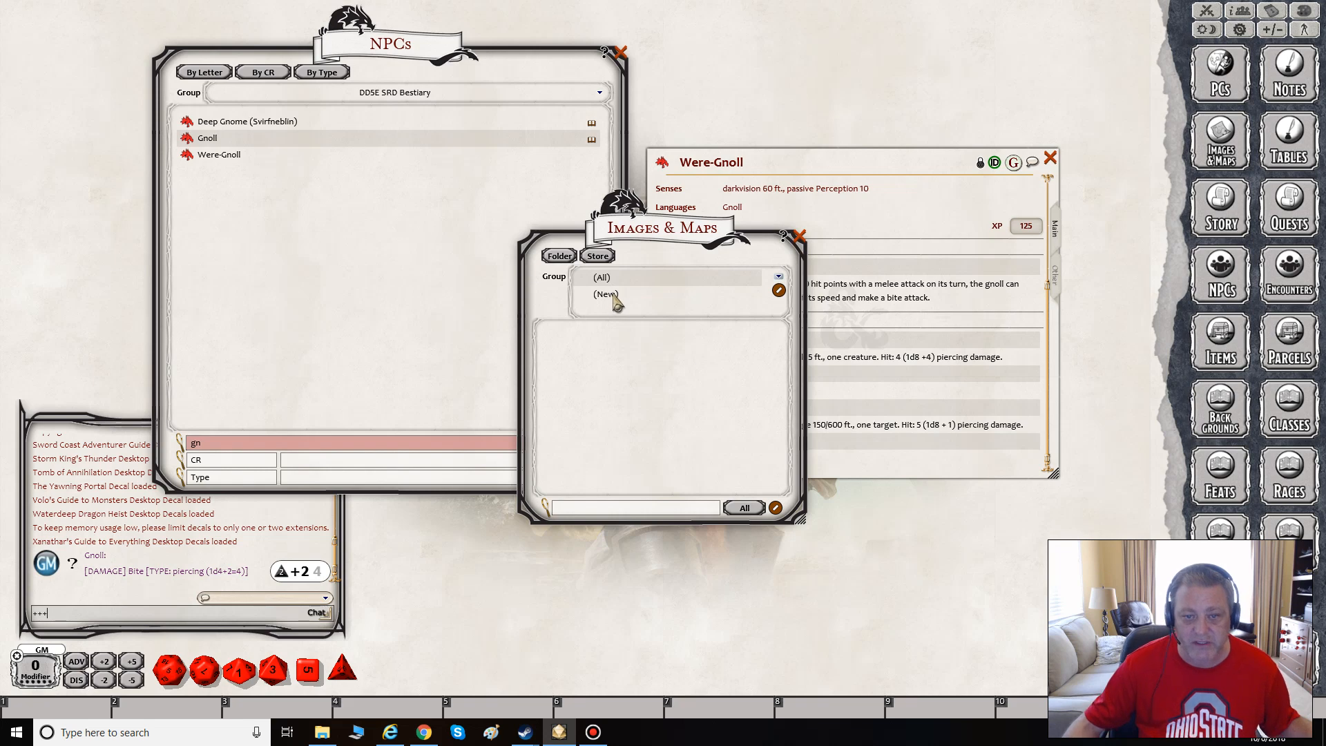
click(799, 237)
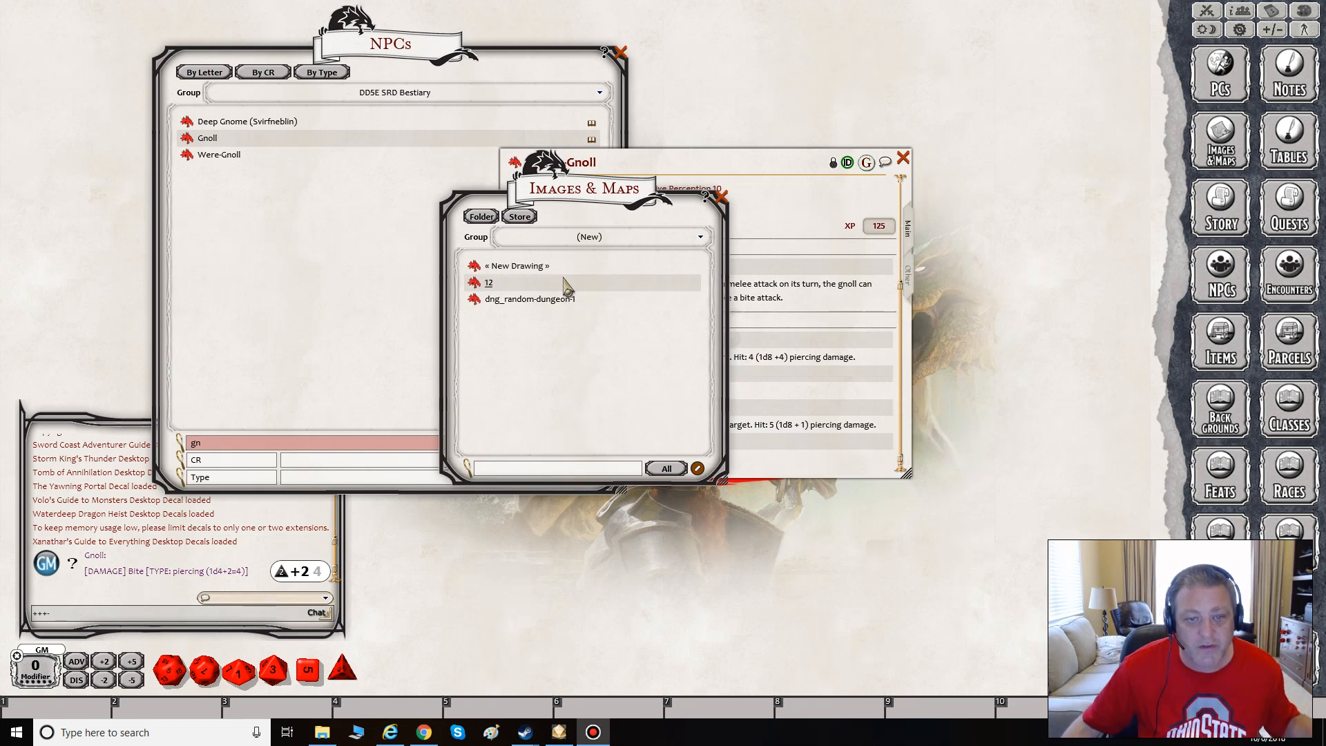
Open map 12 from the Images & Maps list, enlarge its window to inspect it, and close it.
click(489, 283)
drag(668, 283, 489, 92)
drag(545, 289, 995, 625)
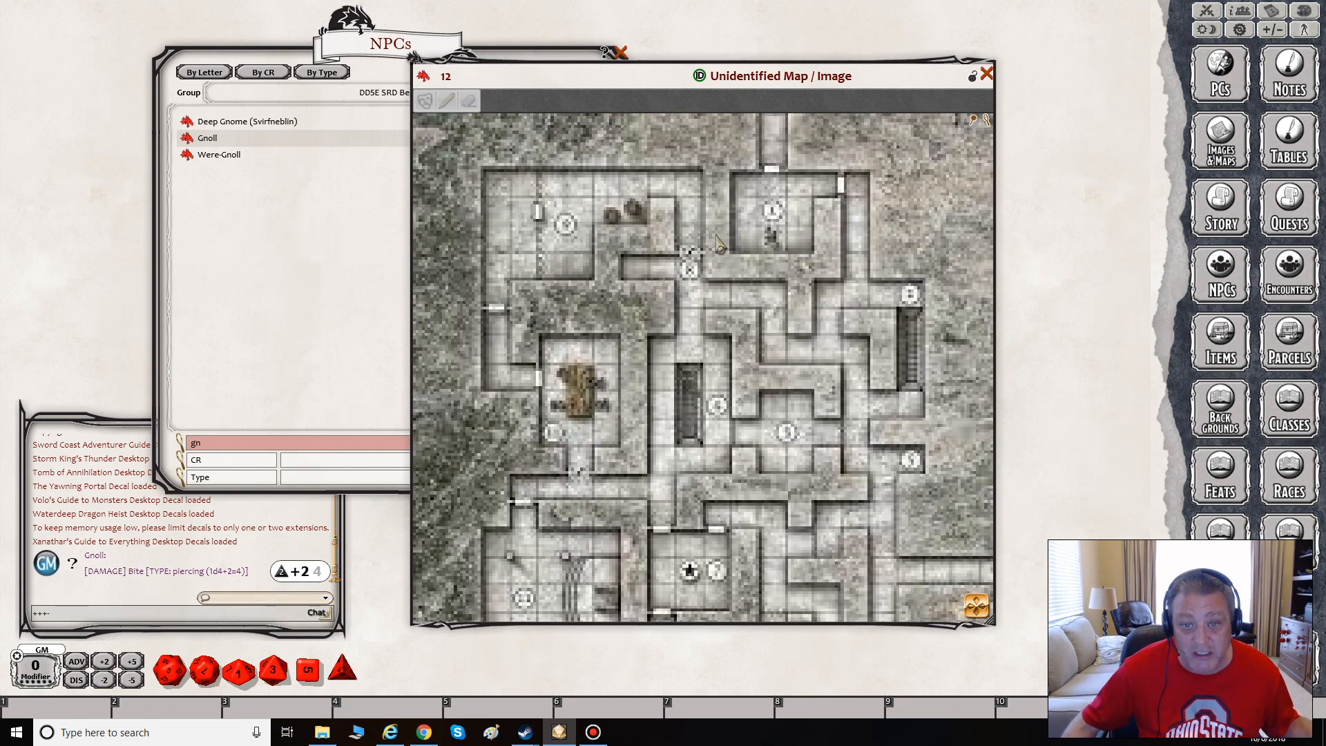
click(989, 74)
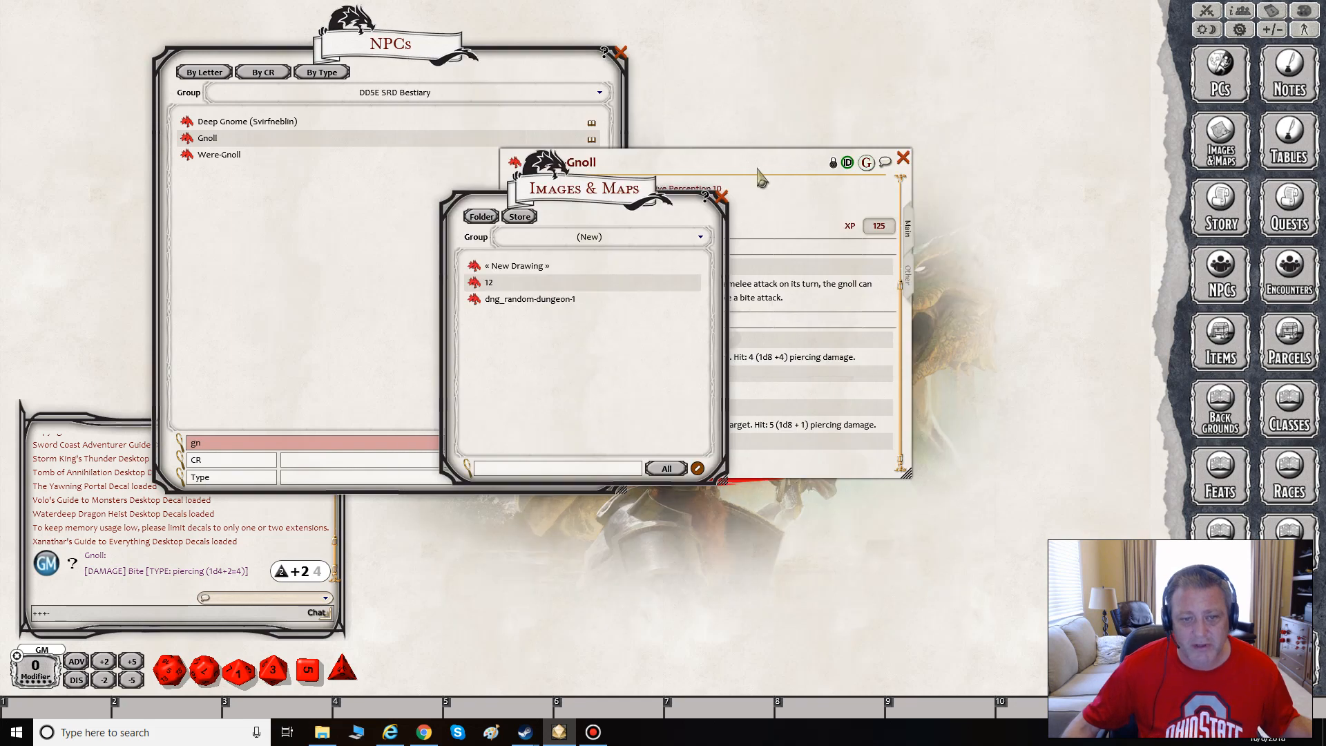
Delete map 12 from the Images & Maps list.
right_click(478, 283)
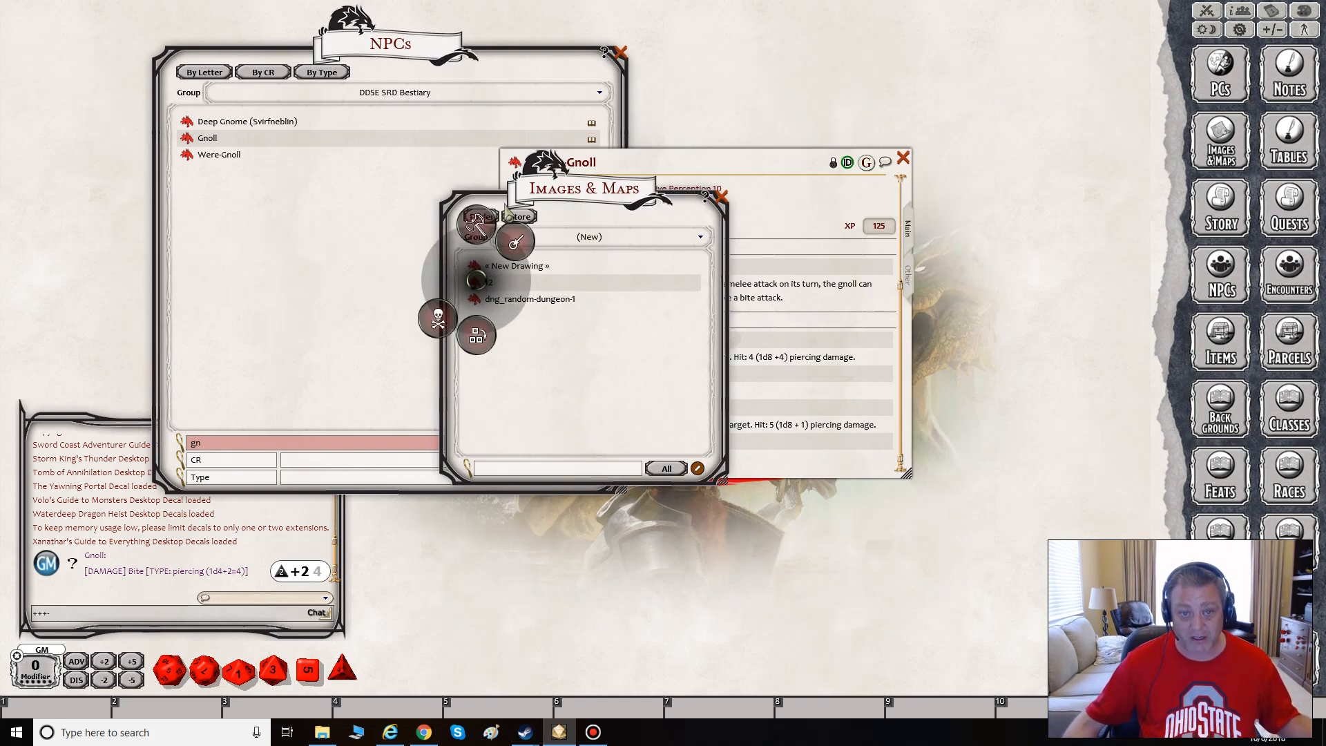
click(438, 318)
click(382, 319)
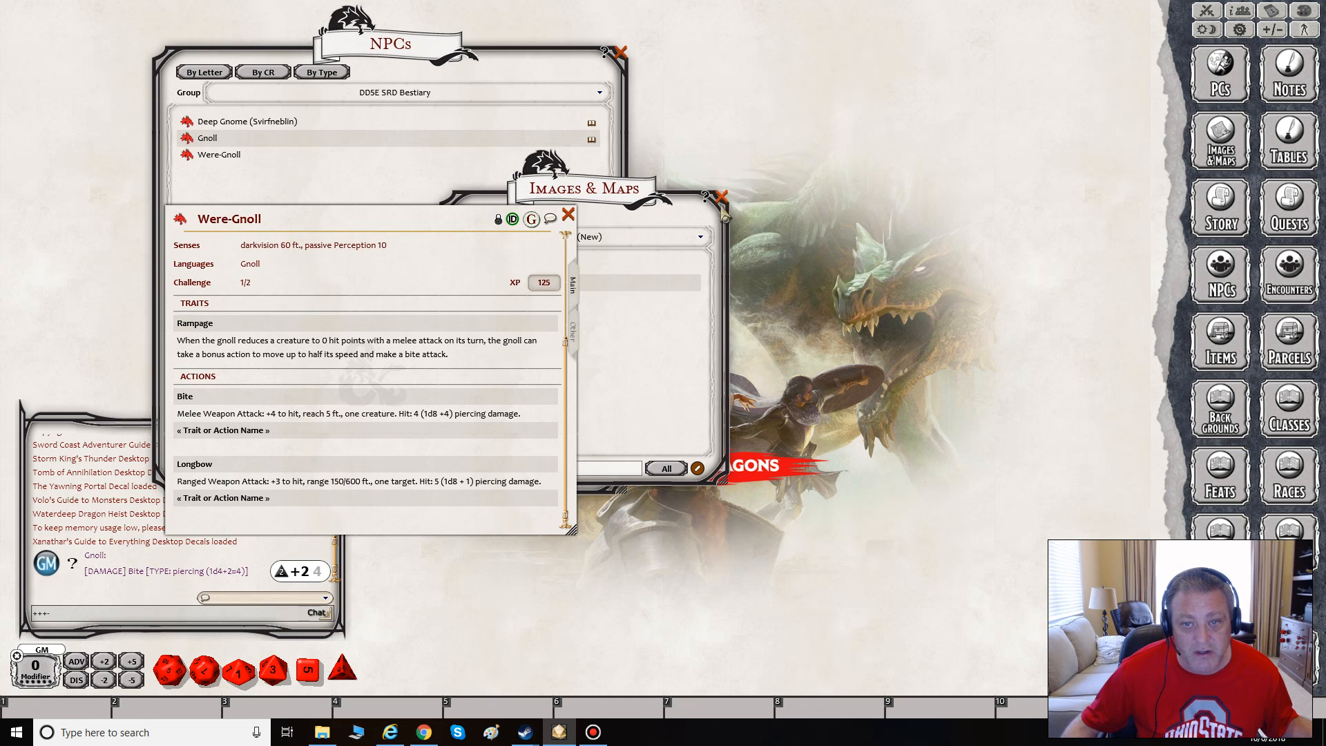
Open the dng_random-dungeon-1 map and move its window clear of the NPC list.
drag(648, 220, 643, 333)
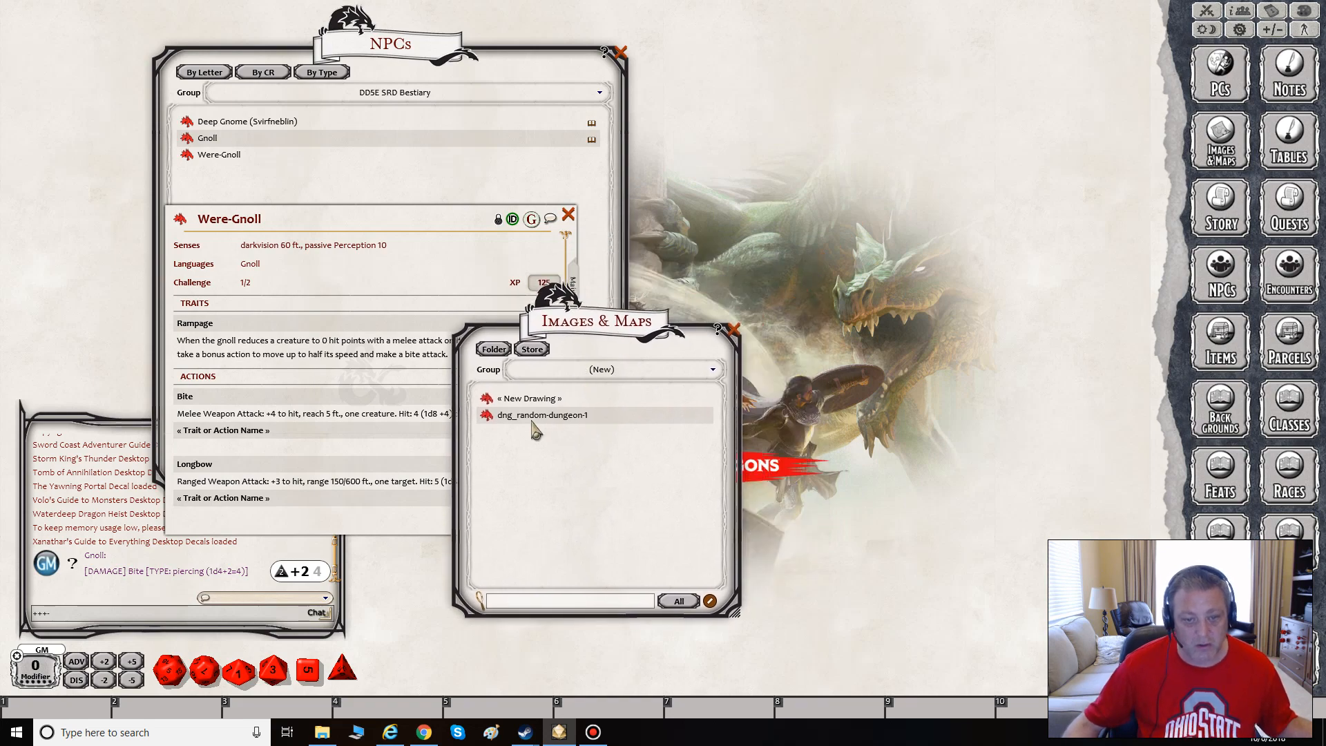
click(542, 414)
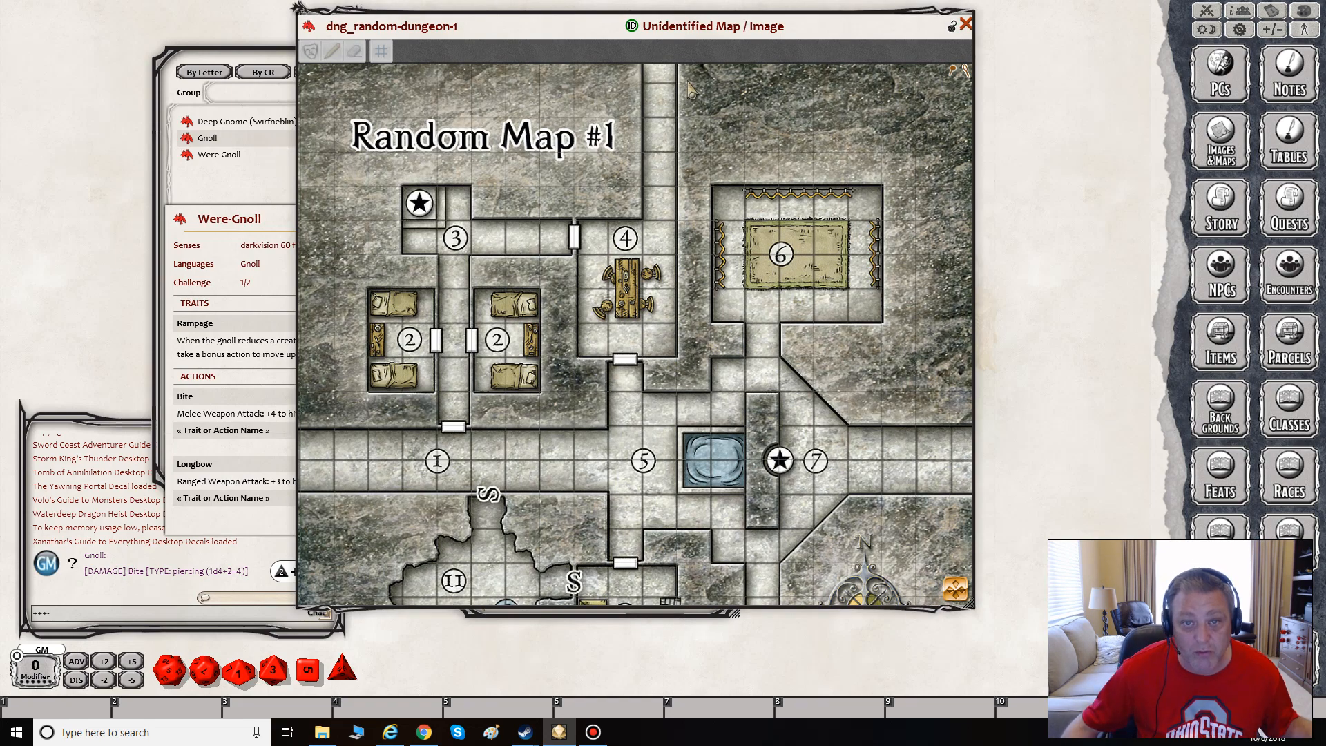
drag(598, 47, 752, 67)
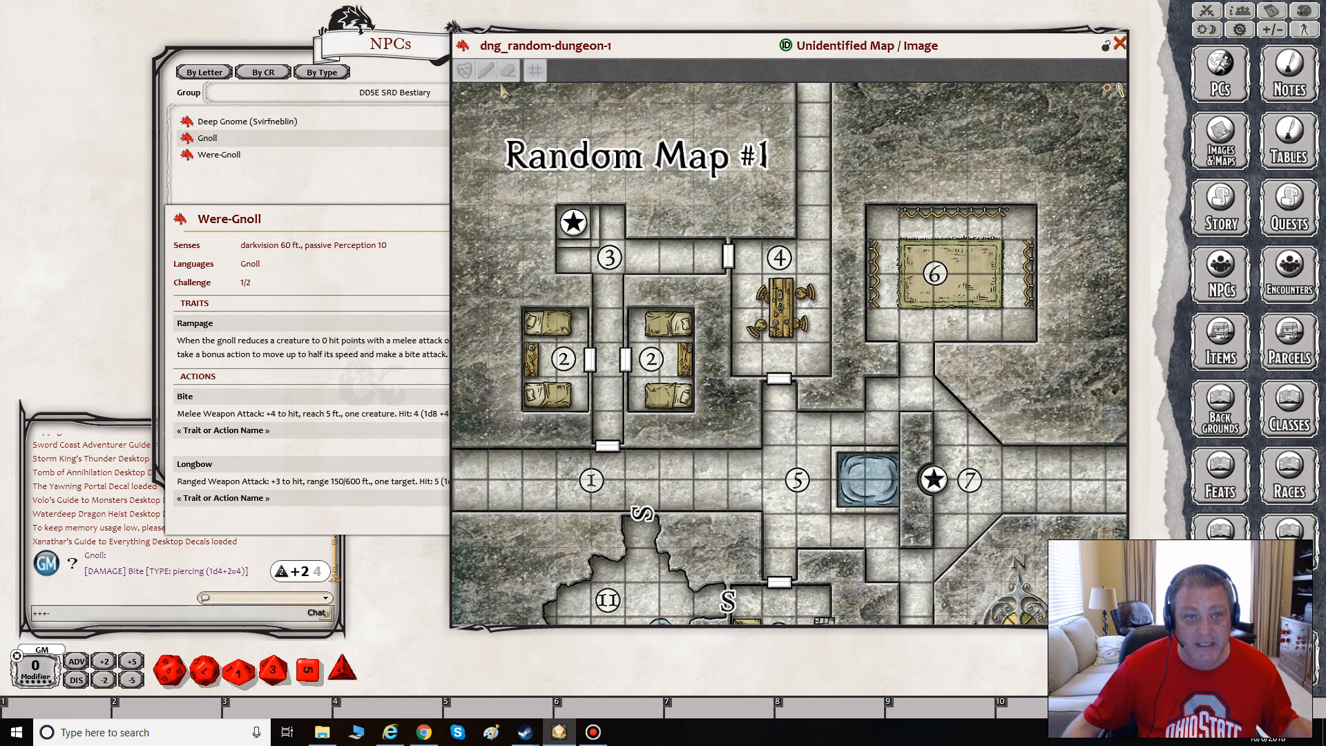
Move and shrink the NPC list so it sits beside the dungeon map without covering it.
drag(419, 81, 313, 76)
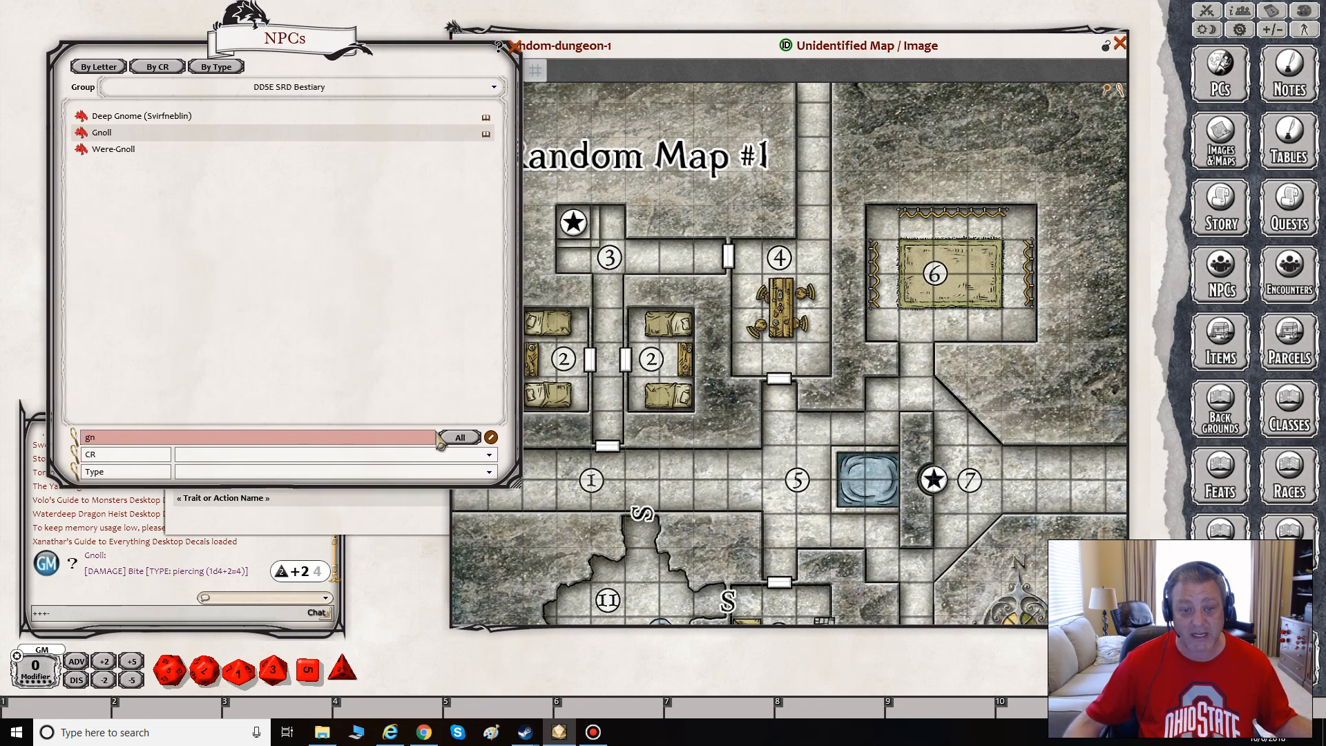
drag(518, 487, 415, 332)
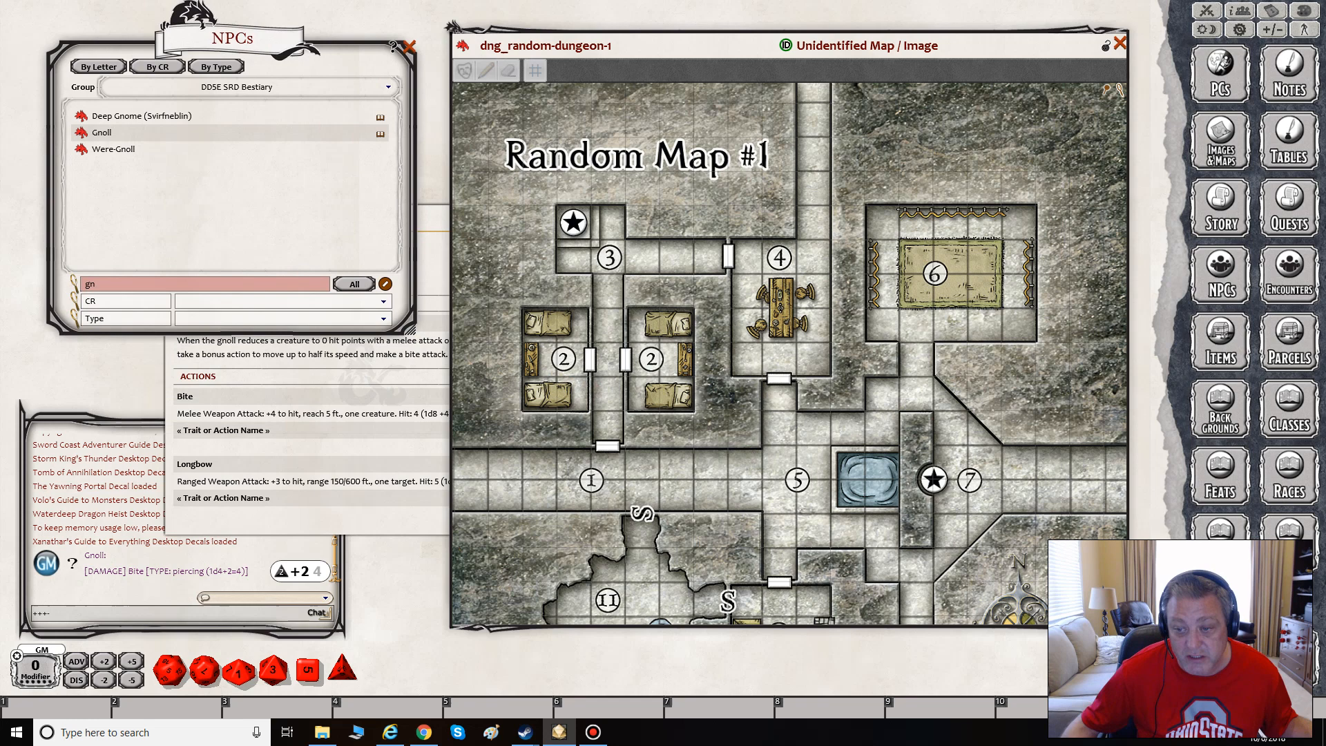
mouse_move(1103, 476)
mouse_down()
mouse_move(1101, 337)
mouse_move(1103, 477)
mouse_up()
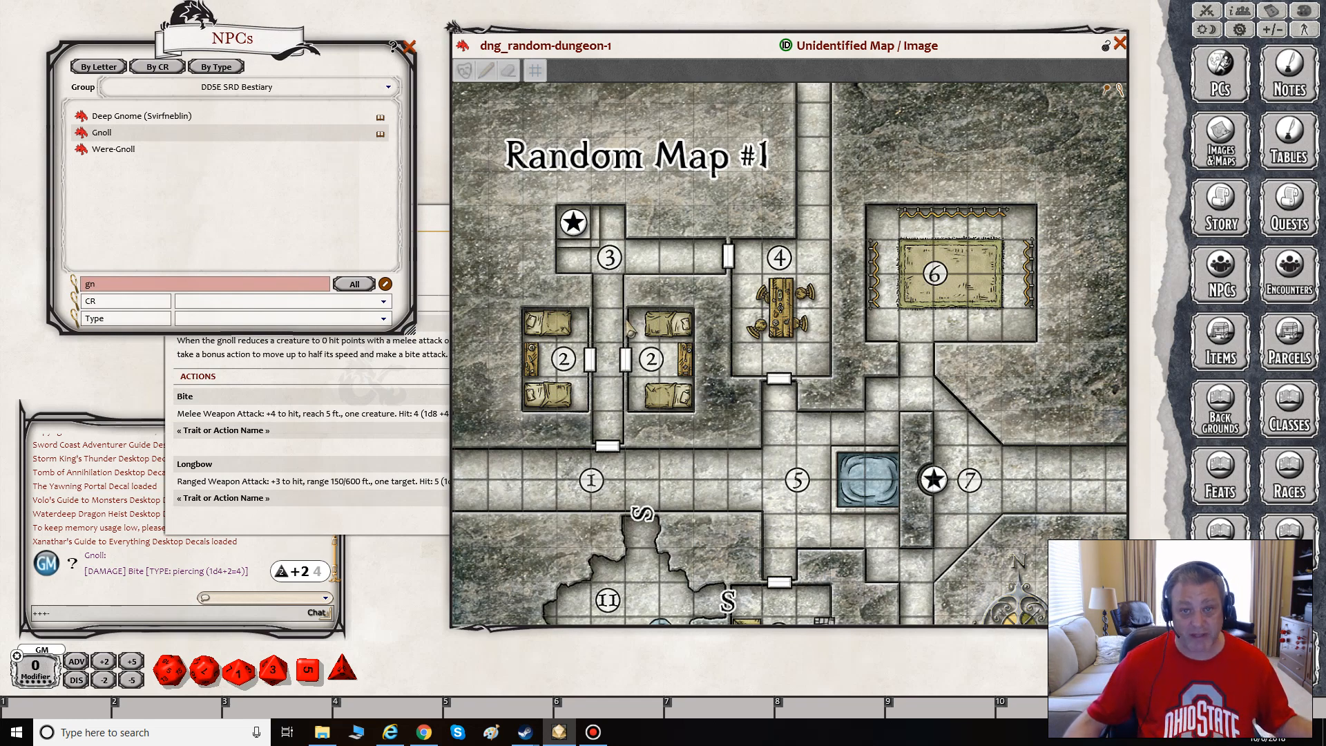
Open the Encounters list, place it beside the dungeon map and create a new encounter.
click(1279, 273)
drag(655, 249, 276, 304)
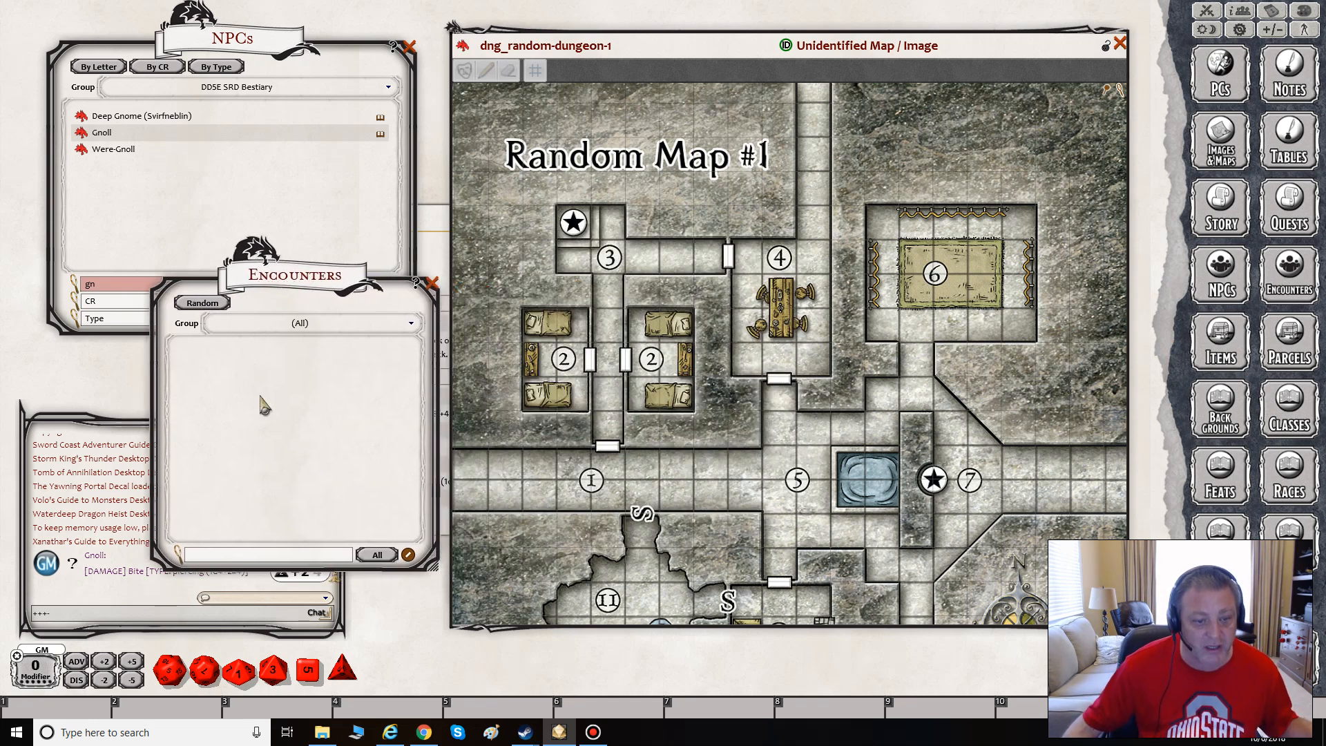
click(406, 555)
click(393, 556)
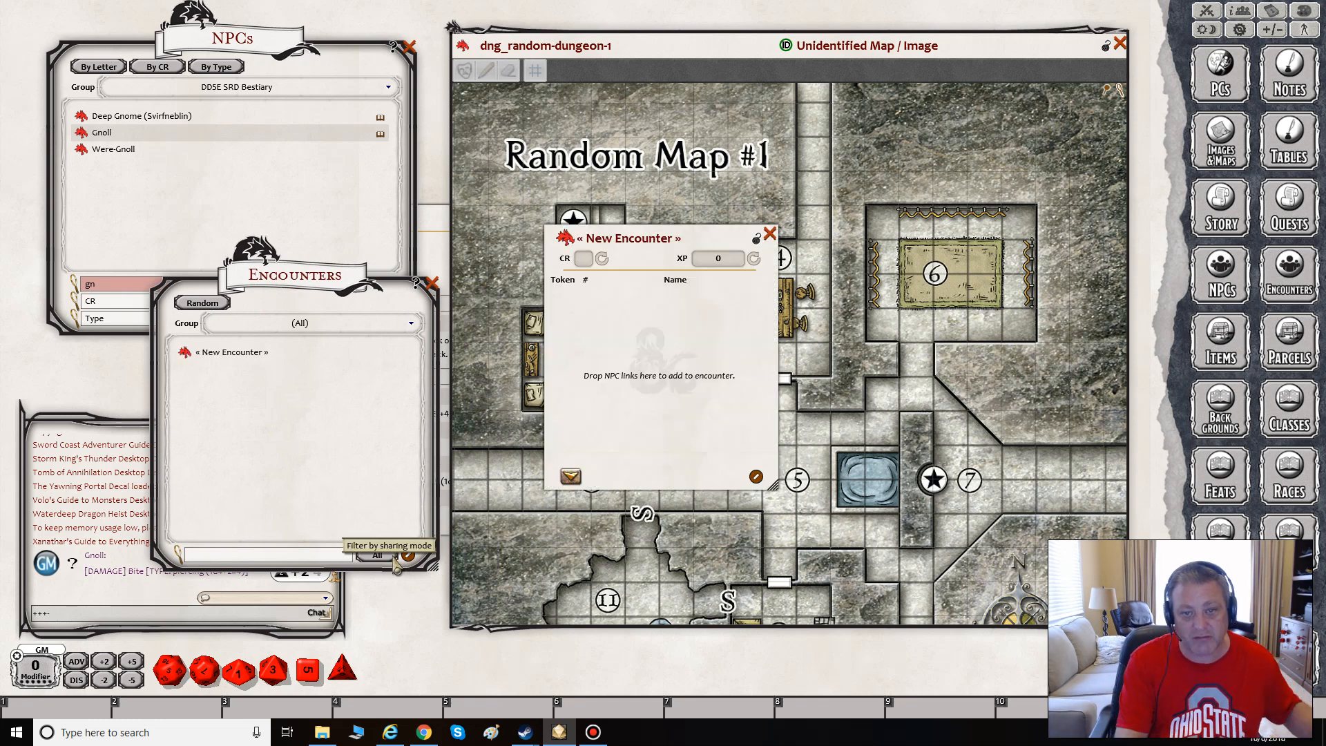
Name the new encounter Were-Gnoll and close the Encounters list.
click(636, 236)
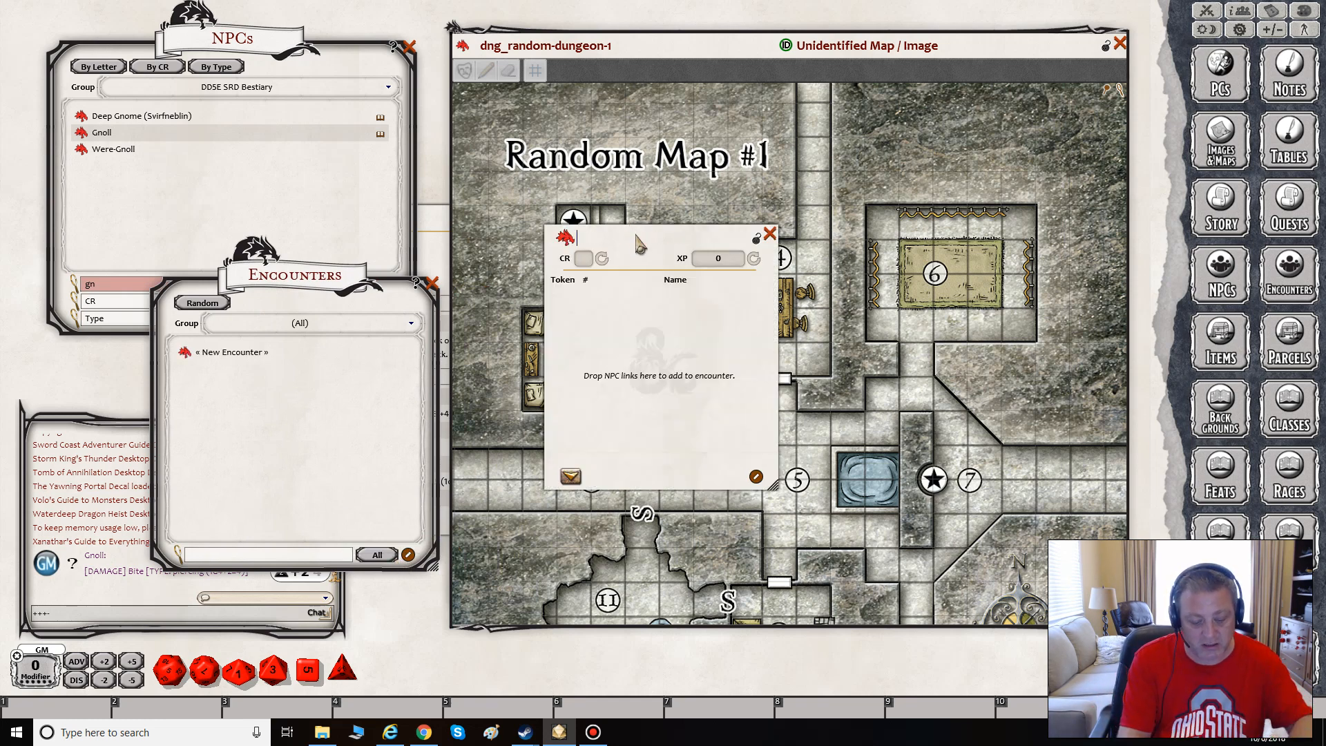
text(Were-Gnoll)
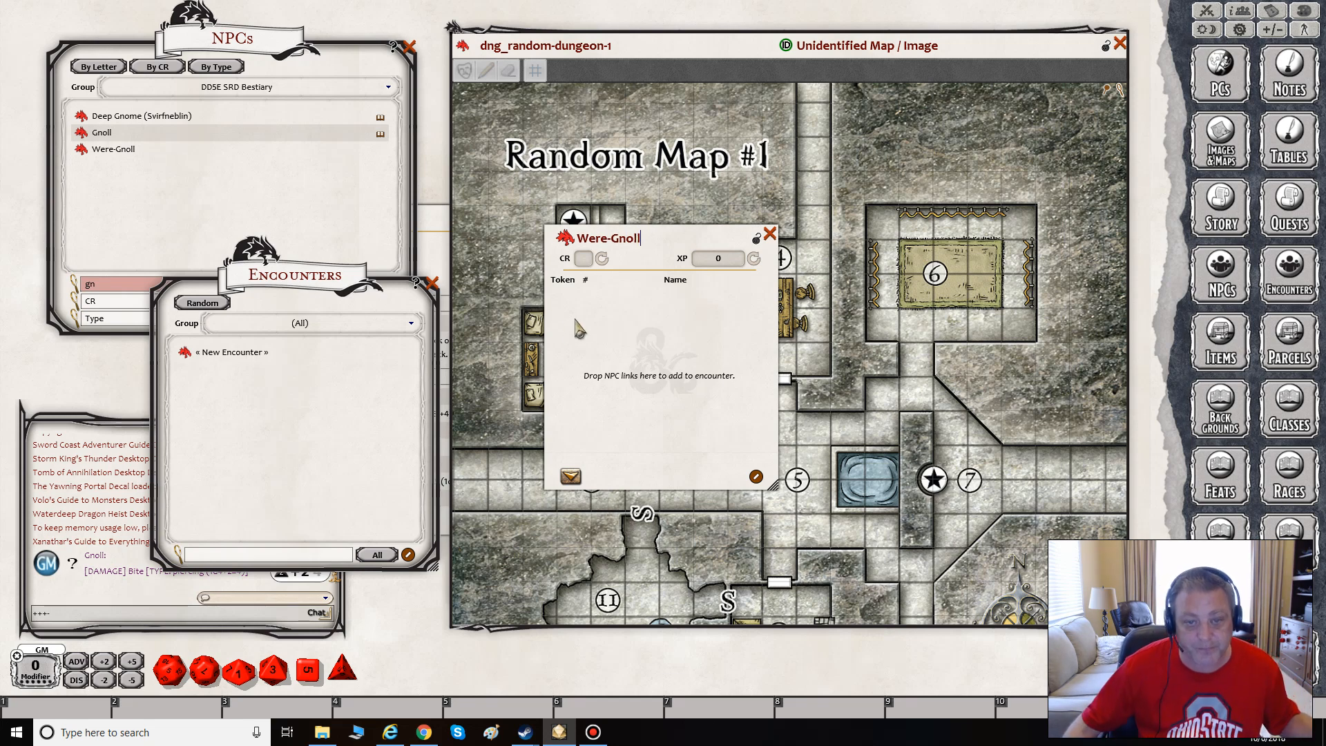
click(433, 283)
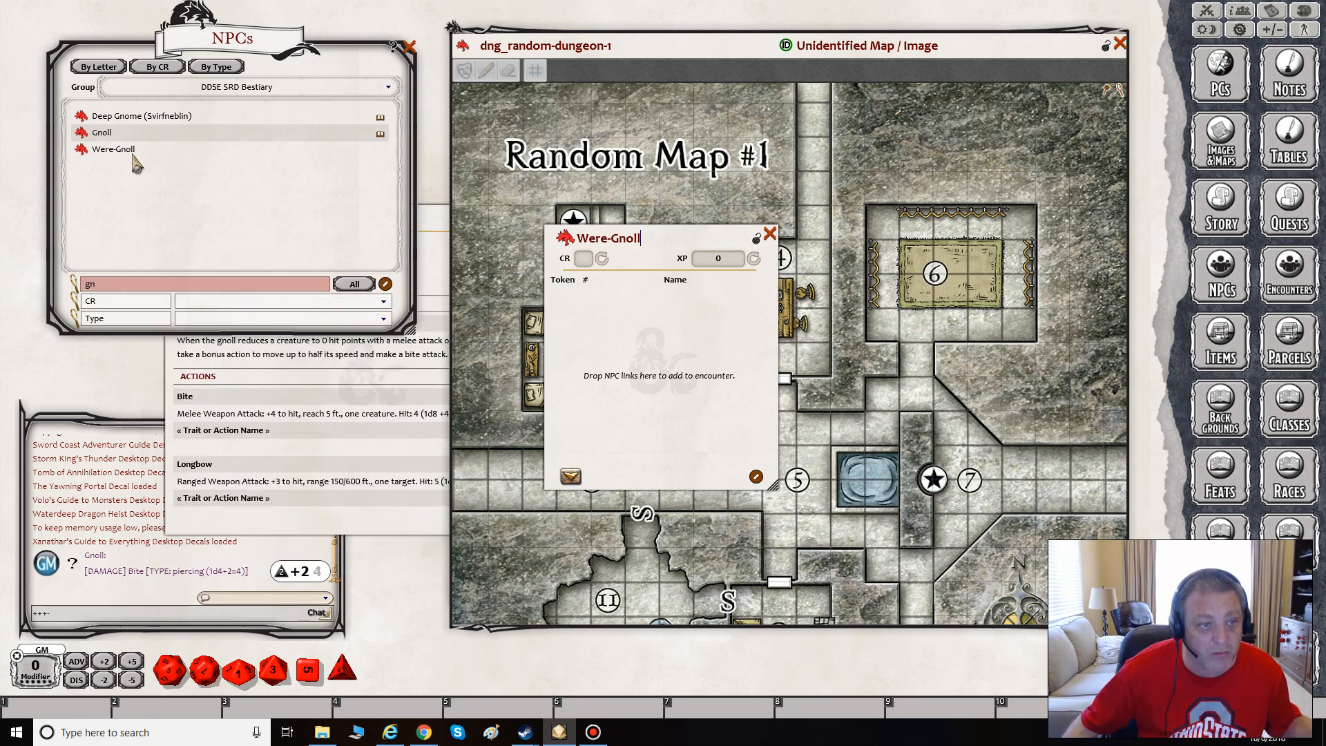
Add the Were-Gnoll NPC to the encounter as three separate entries and close the NPC list.
drag(648, 342, 648, 342)
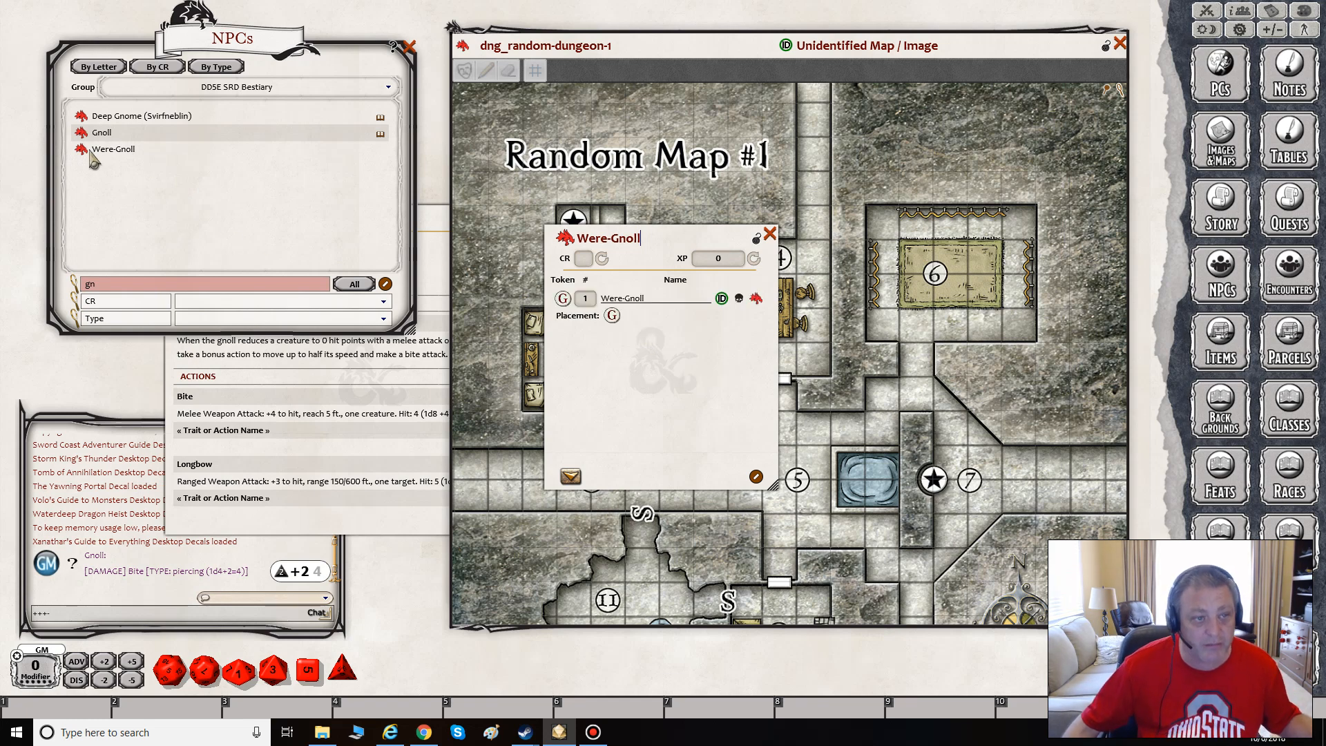
drag(81, 152, 621, 377)
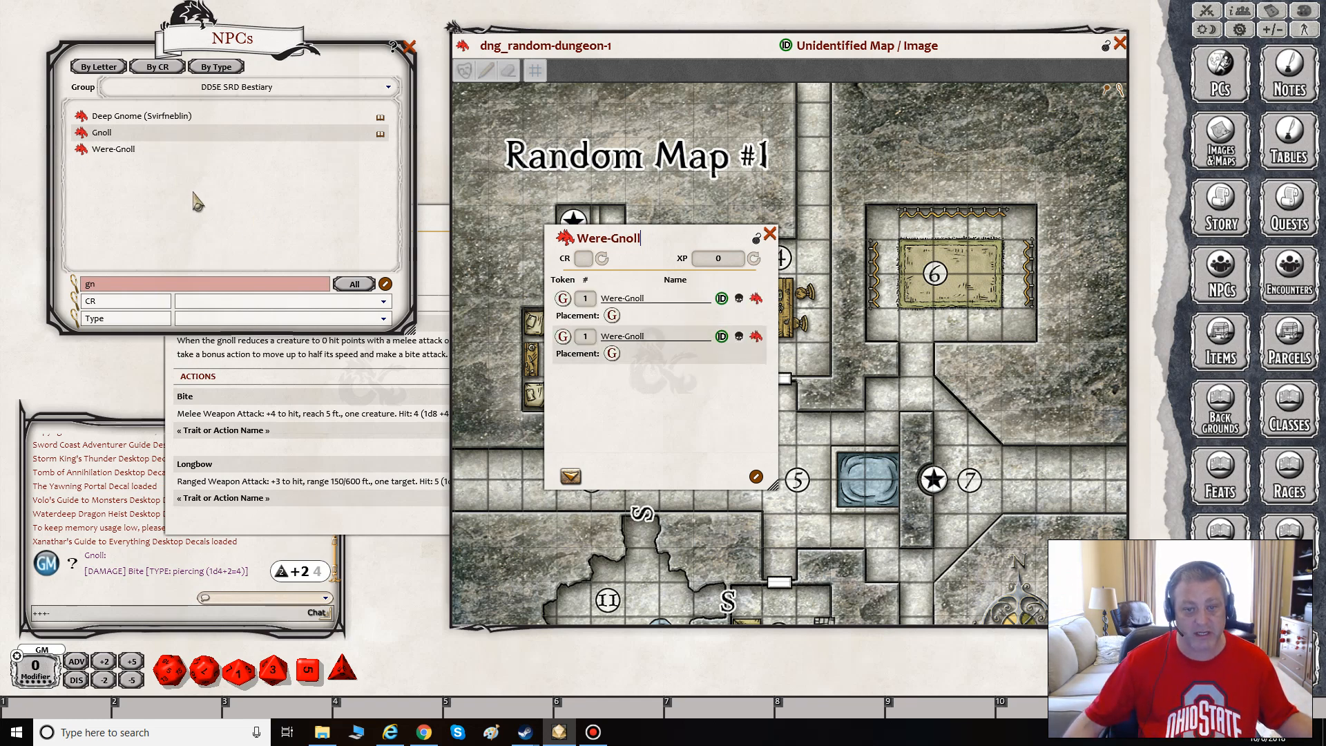
drag(79, 158, 593, 428)
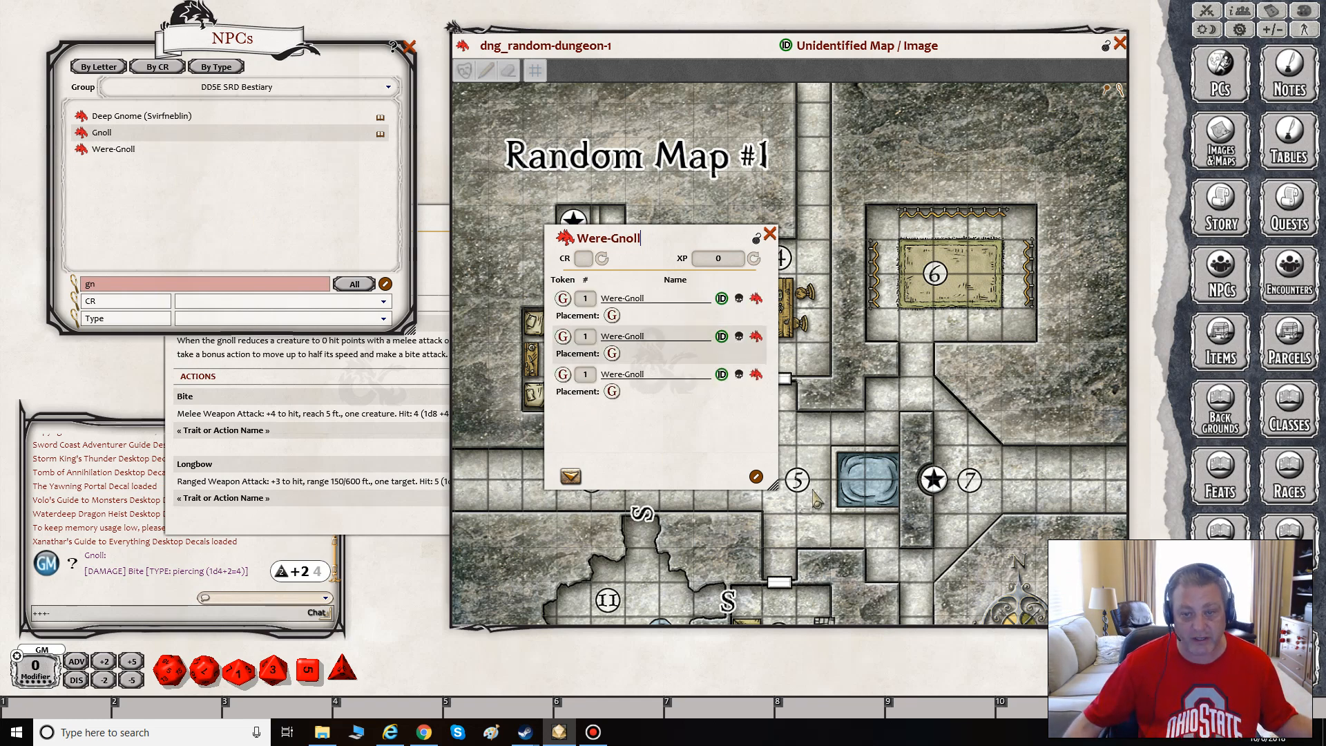
click(408, 47)
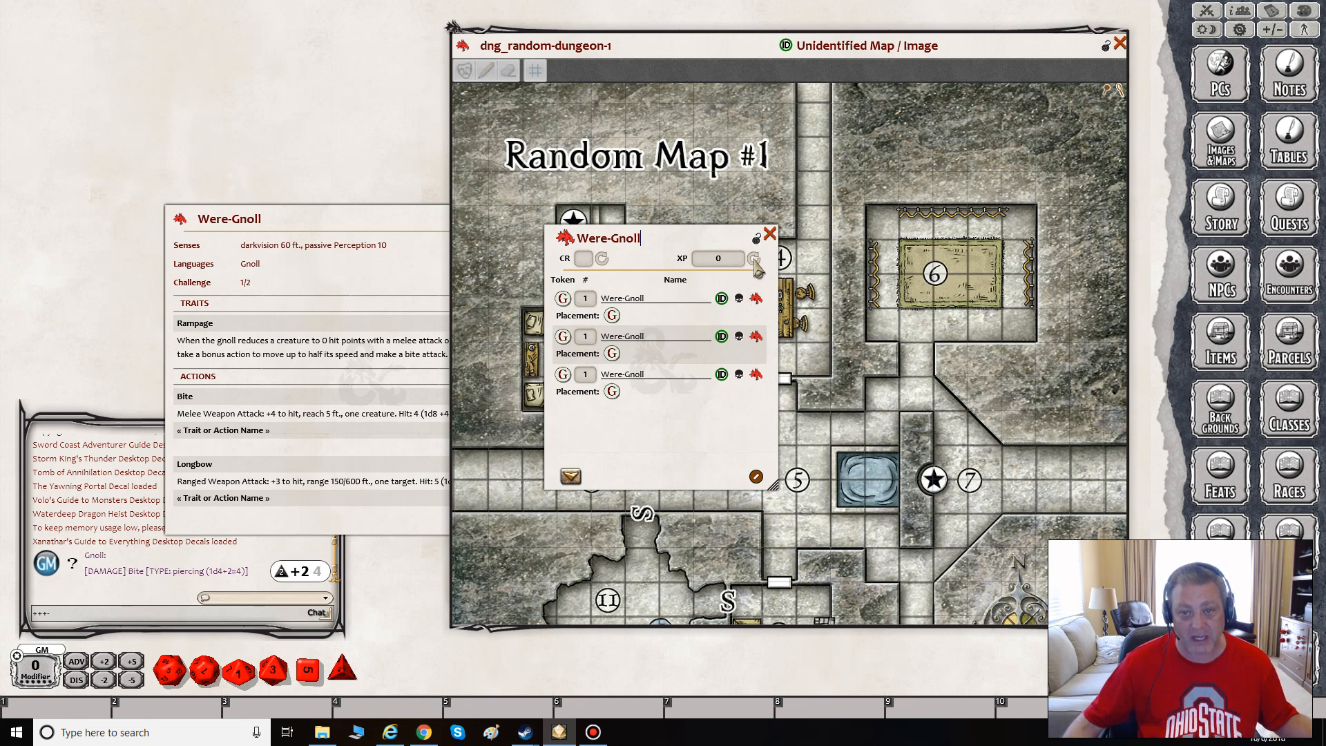
Move the encounter clear of the map and place its three tokens in the corridors near area 3 and between the area 2 rooms.
drag(731, 239, 371, 53)
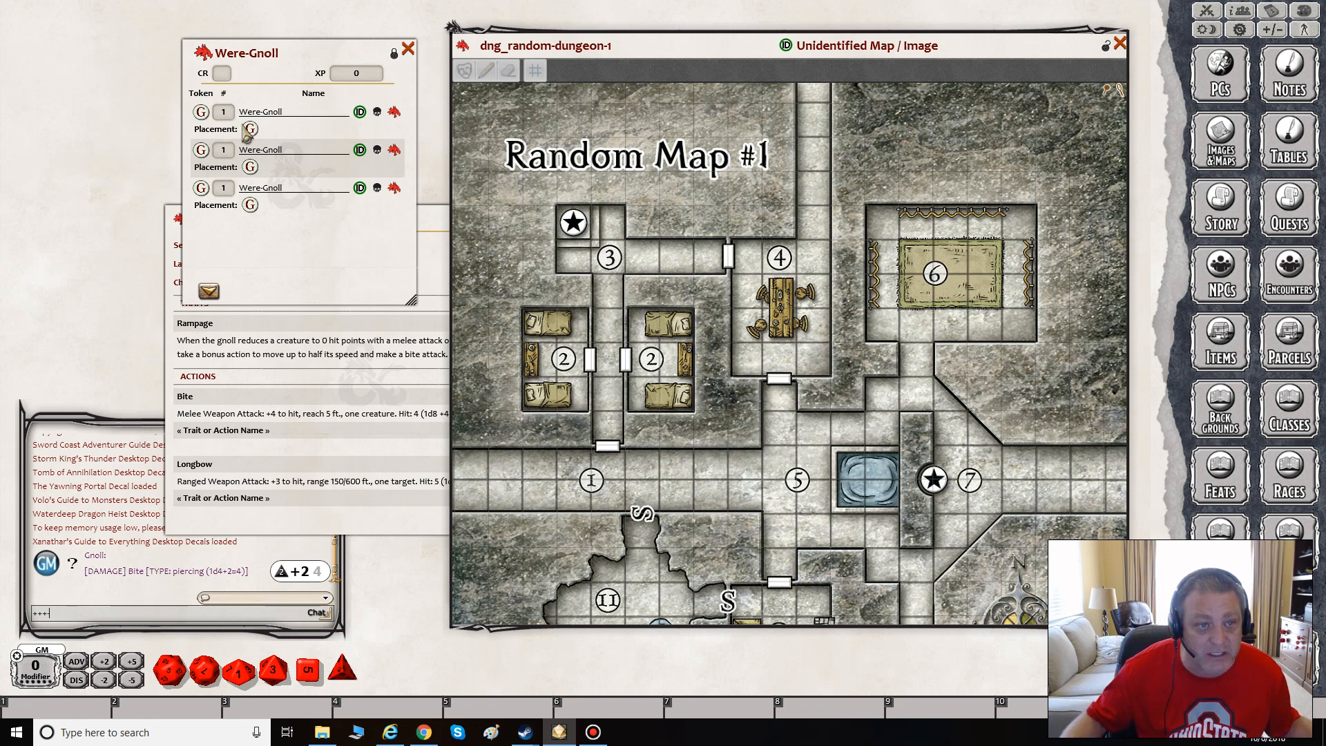
drag(250, 129, 692, 297)
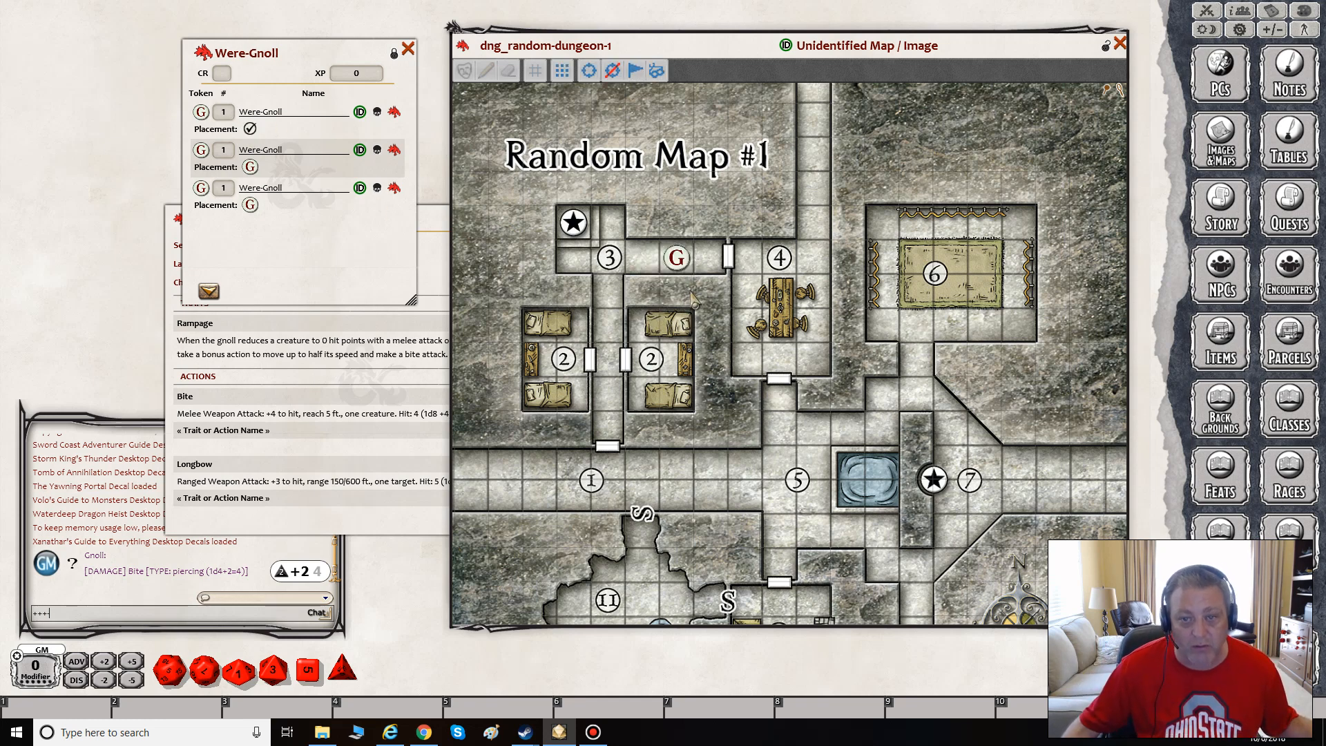
drag(250, 167, 621, 266)
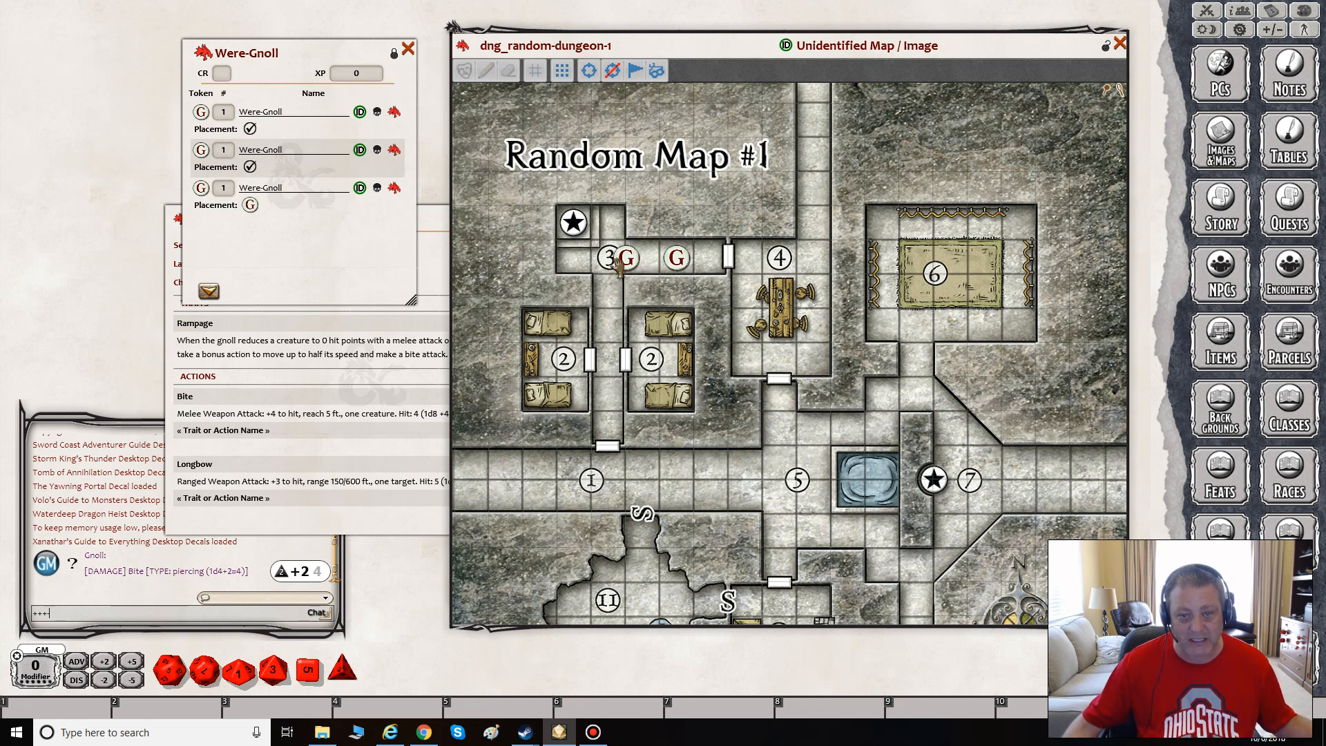
drag(502, 310, 606, 322)
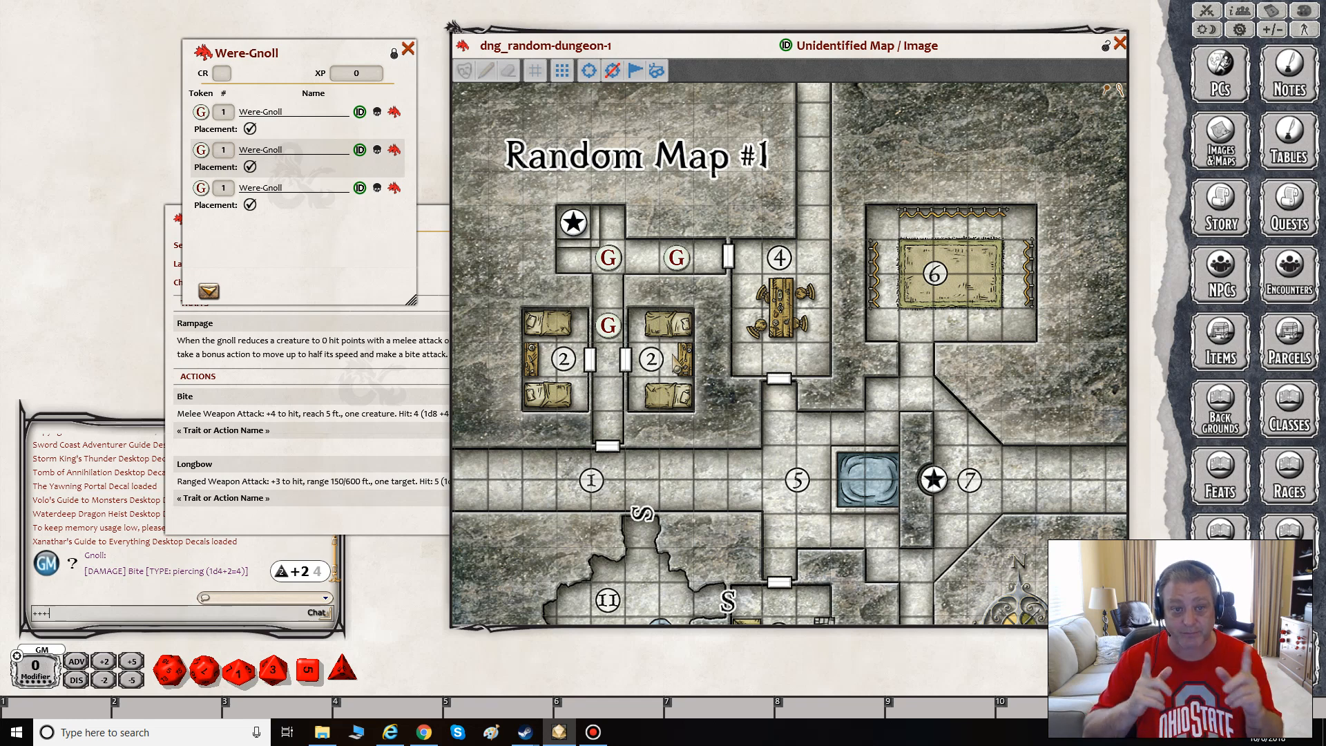
Reduce Fantasy Grounds to a smaller window and move it aside to expose the desktop.
right_click(134, 154)
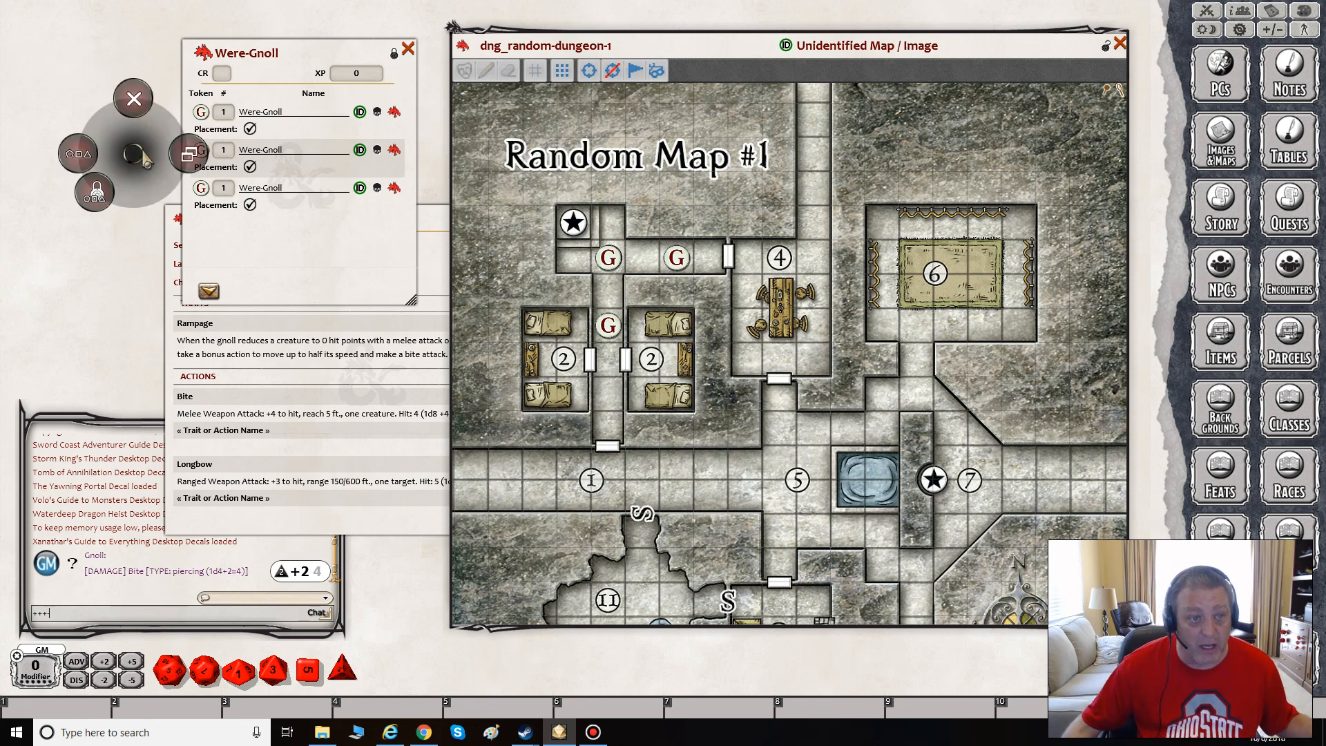
click(189, 155)
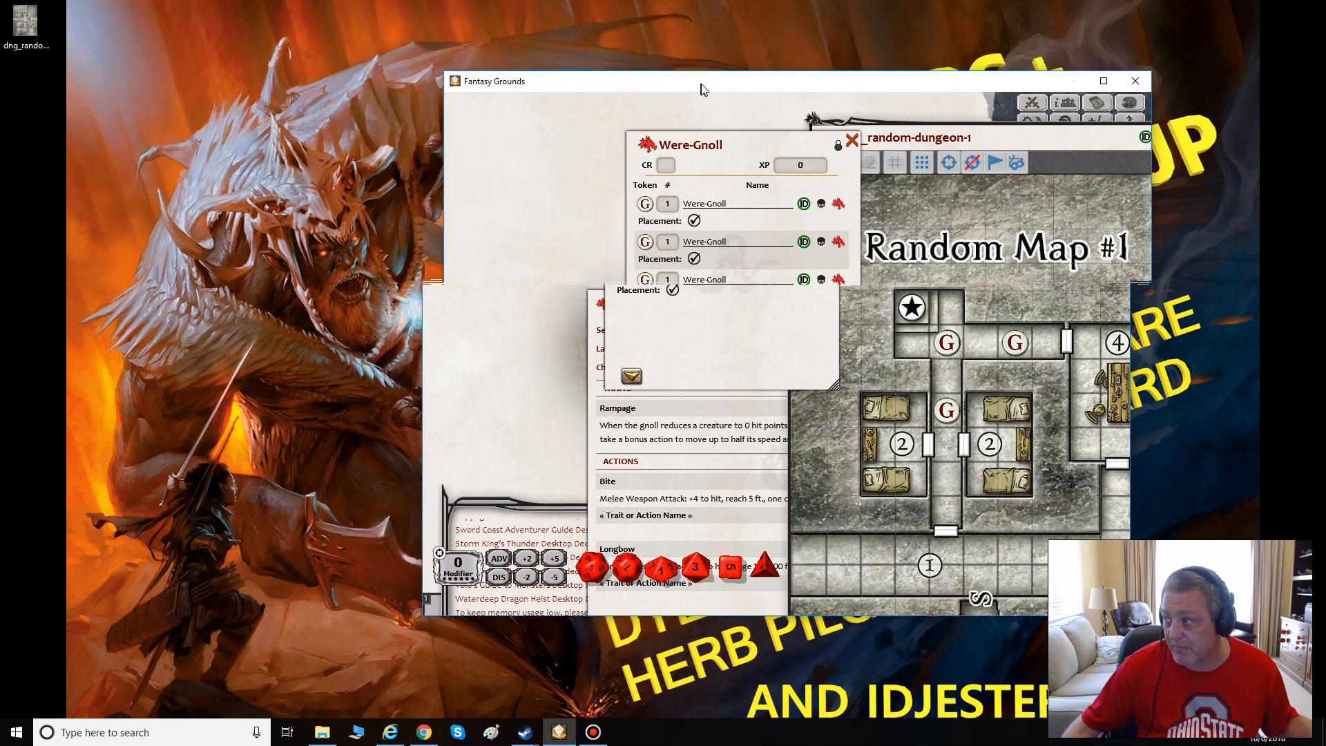
drag(701, 88, 820, 38)
Bring the TokenTool shortcut onto this desktop, launch TokenTool, remove the shortcut and move the program's window onto this screen.
drag(1322, 506, 85, 161)
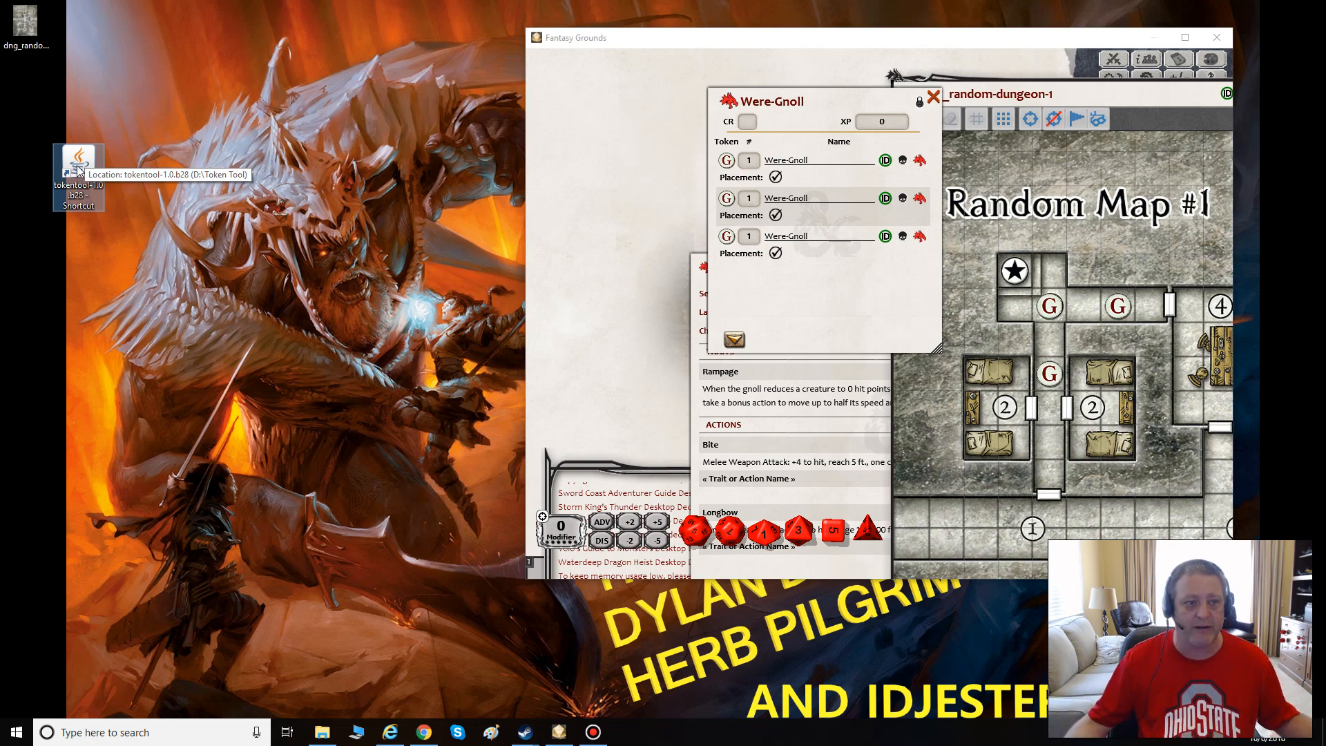
double_click(77, 170)
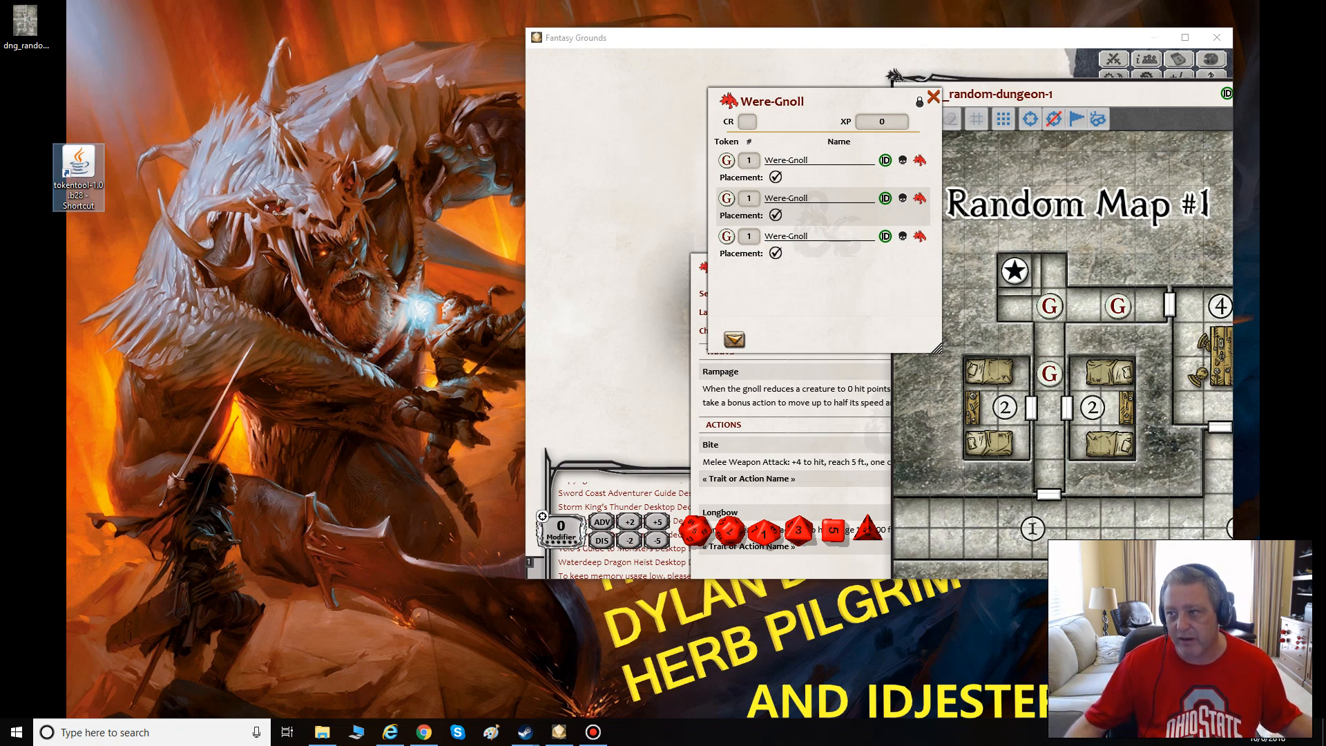
key(Delete)
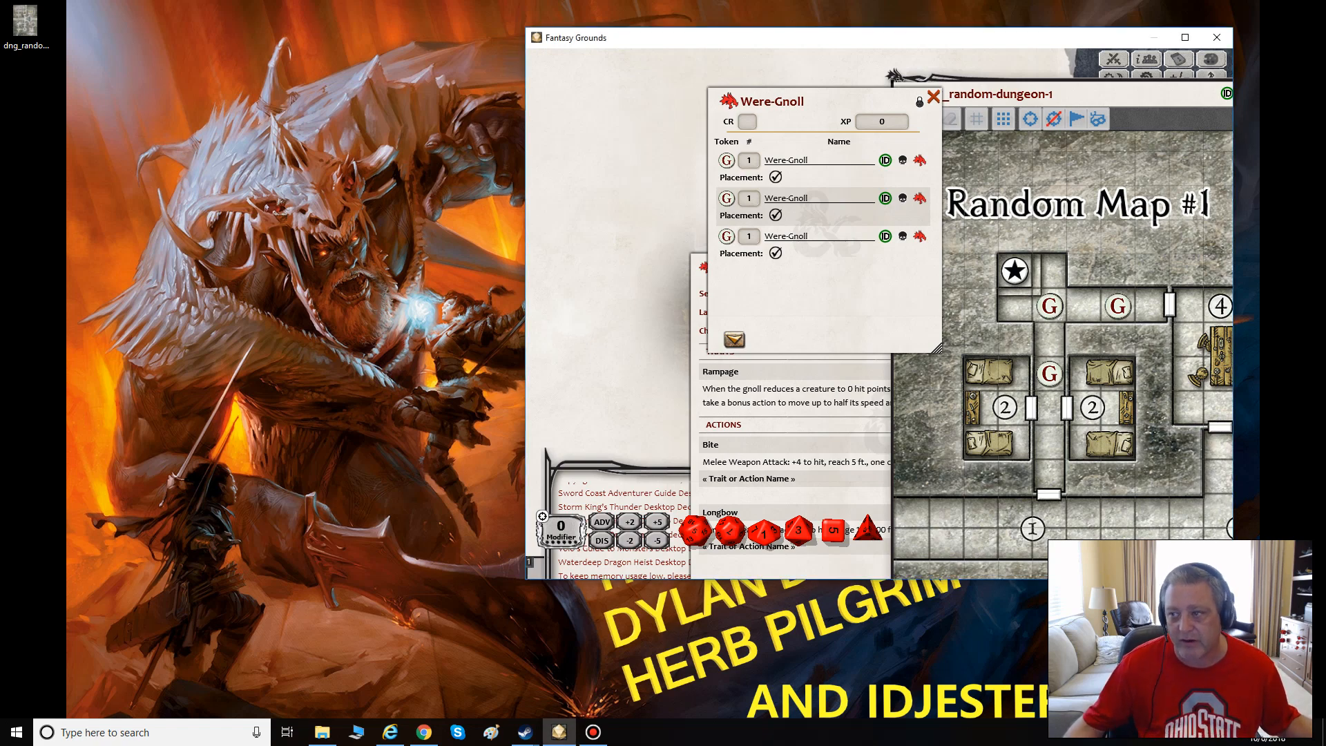
drag(1325, 102, 382, 93)
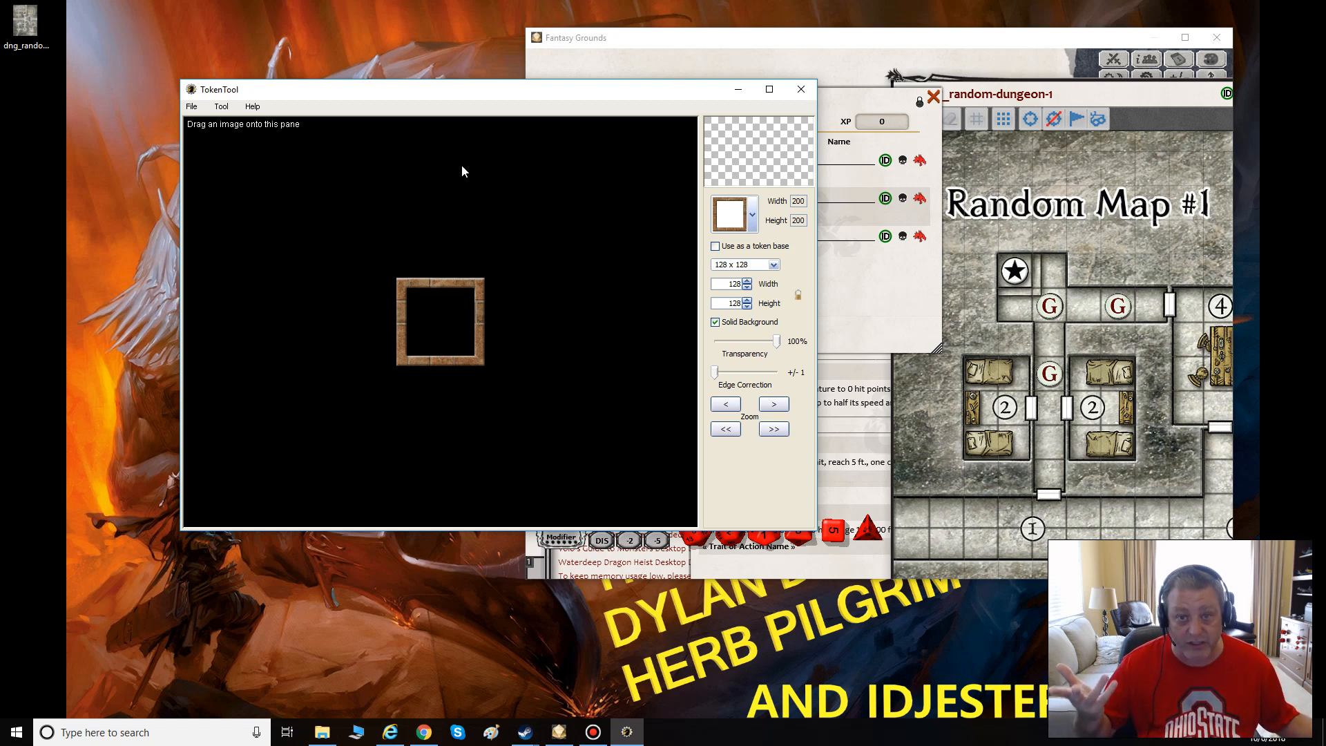
Switch to Internet Explorer with the d&d gnoll image search and position its window fully on this screen.
click(391, 733)
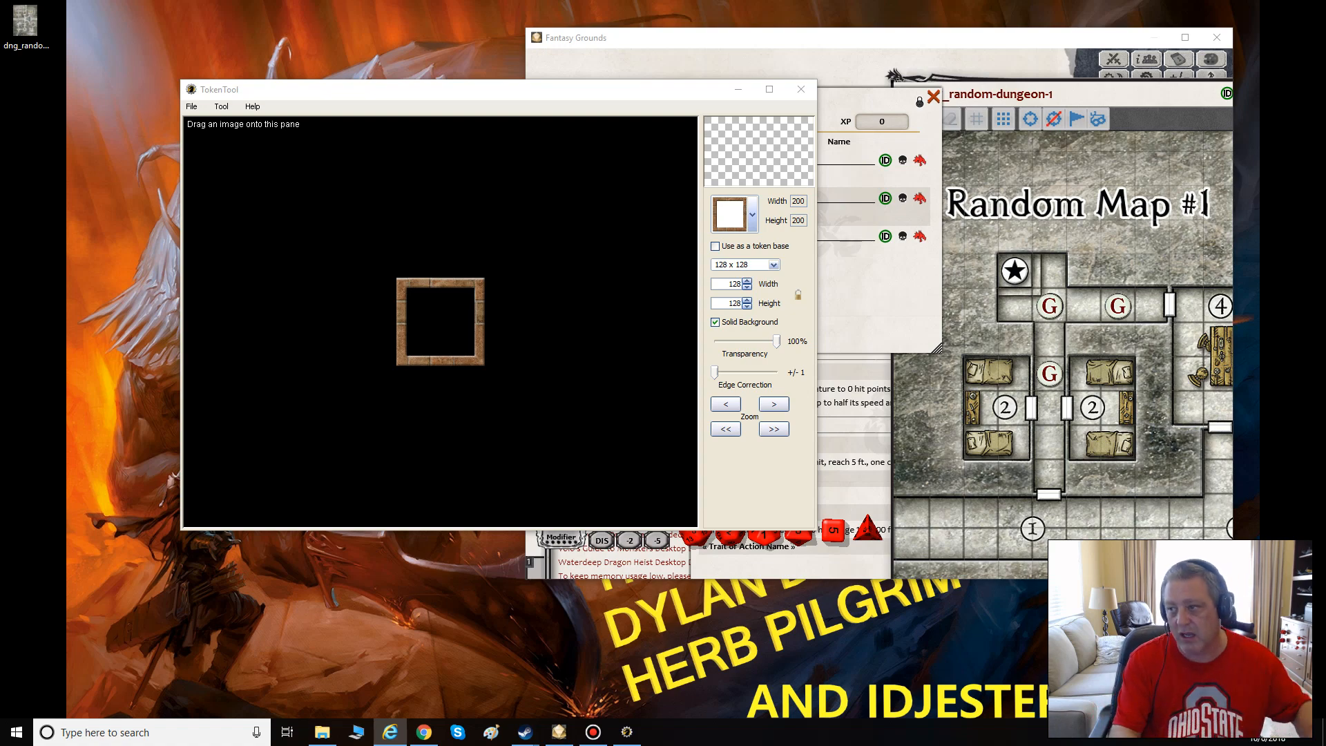
drag(1325, 128, 474, 63)
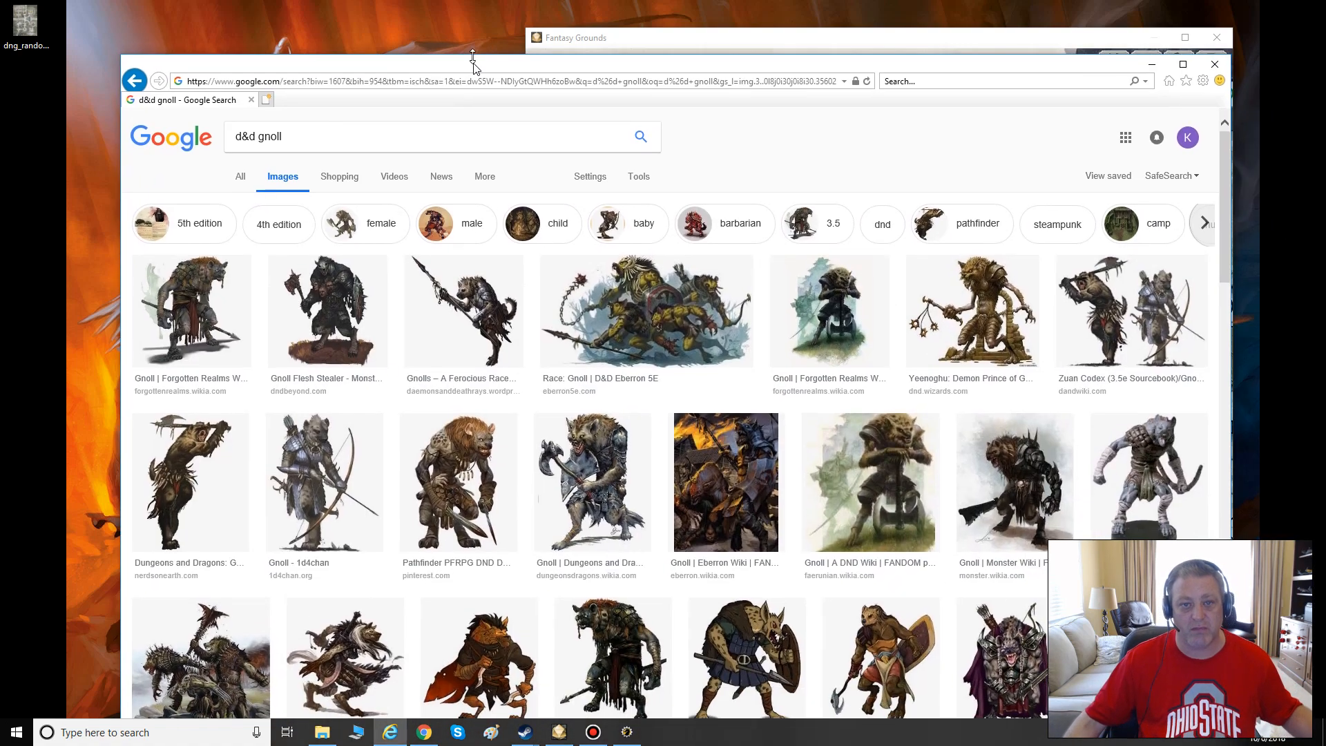
drag(633, 65, 617, 26)
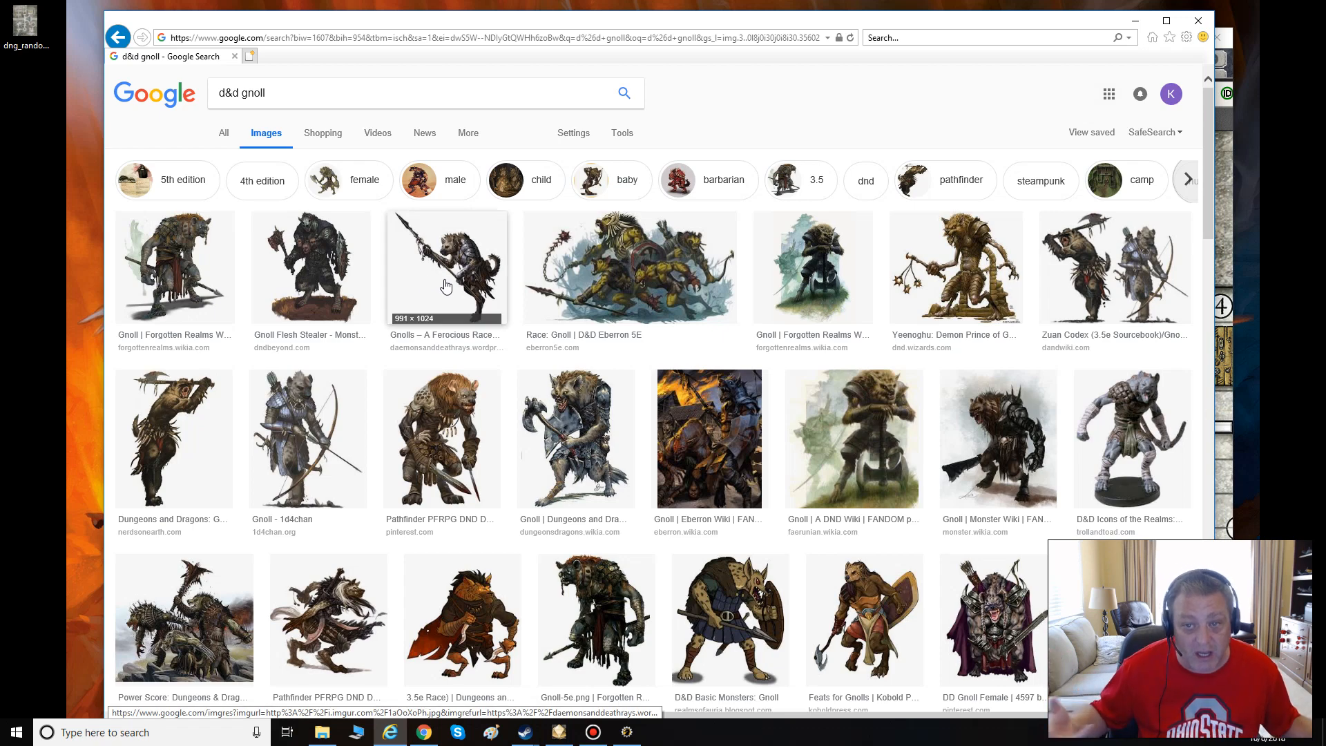
Preview several gnoll pictures and open the first Forgotten Realms Wiki gnoll image, sized 905 × 1000.
click(808, 255)
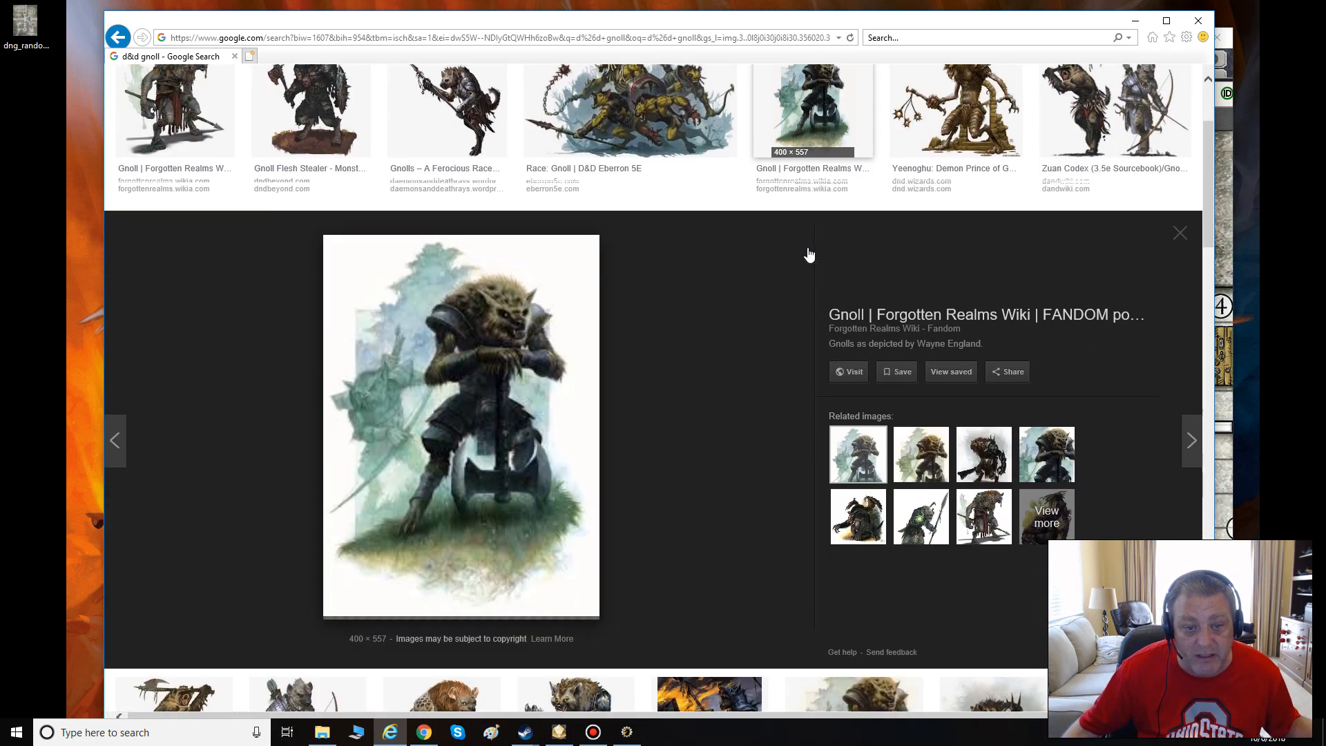
click(967, 110)
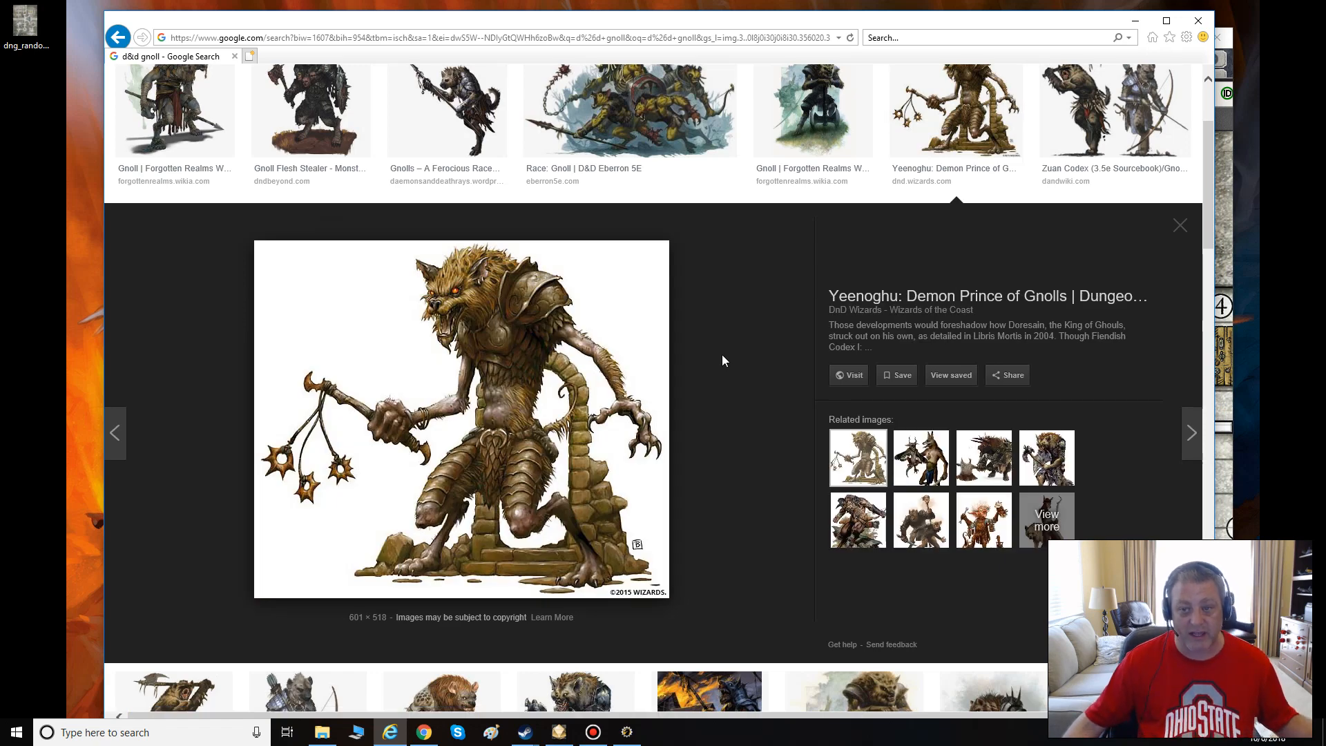
scroll(703, 361, up, 2)
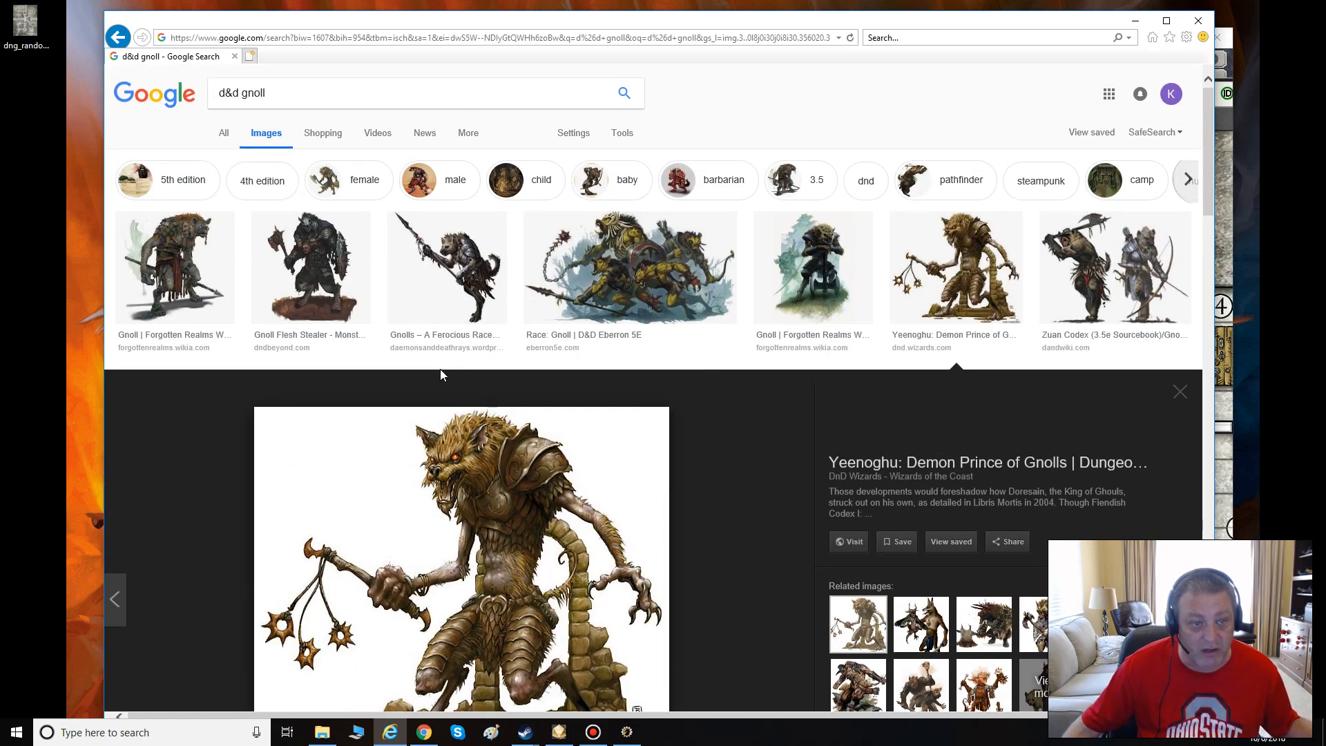
click(197, 268)
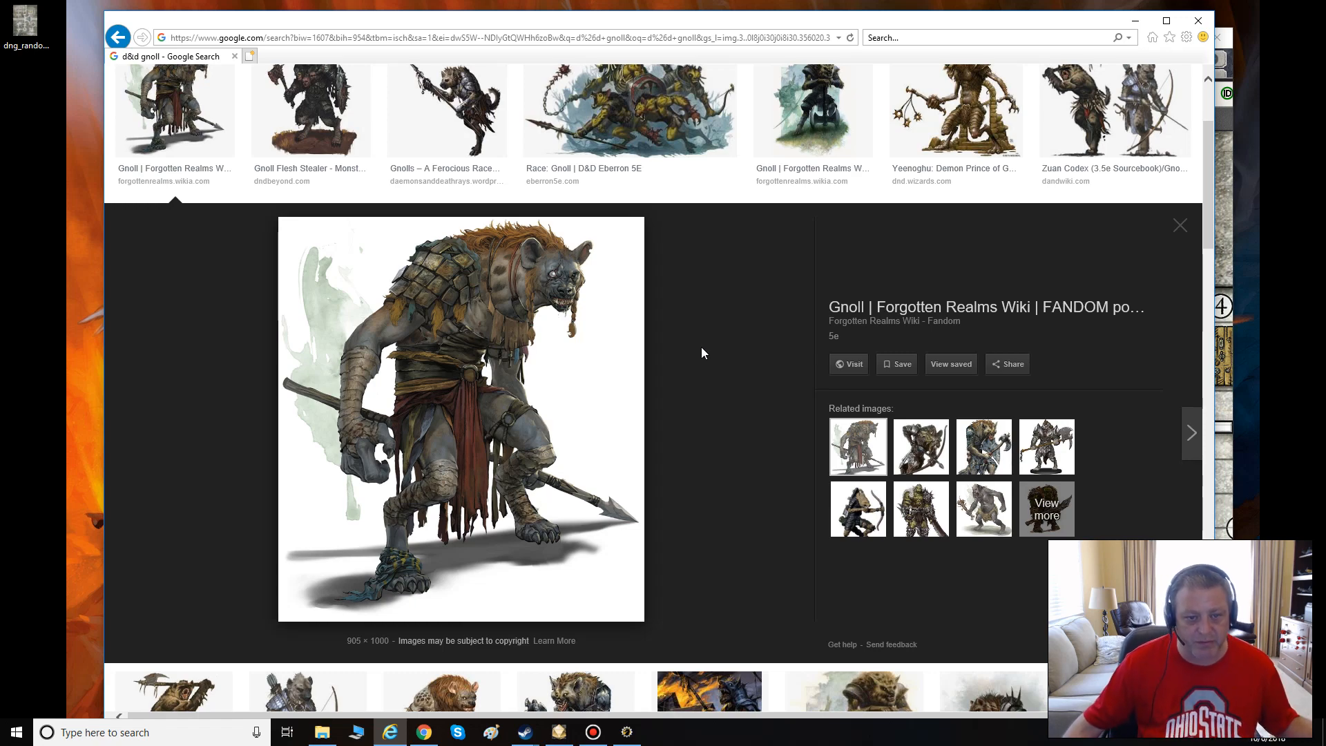
Arrange the browser and TokenTool windows so the gnoll picture and the token pane are both visible.
drag(636, 24, 620, 202)
drag(515, 90, 1325, 176)
drag(642, 191, 617, 60)
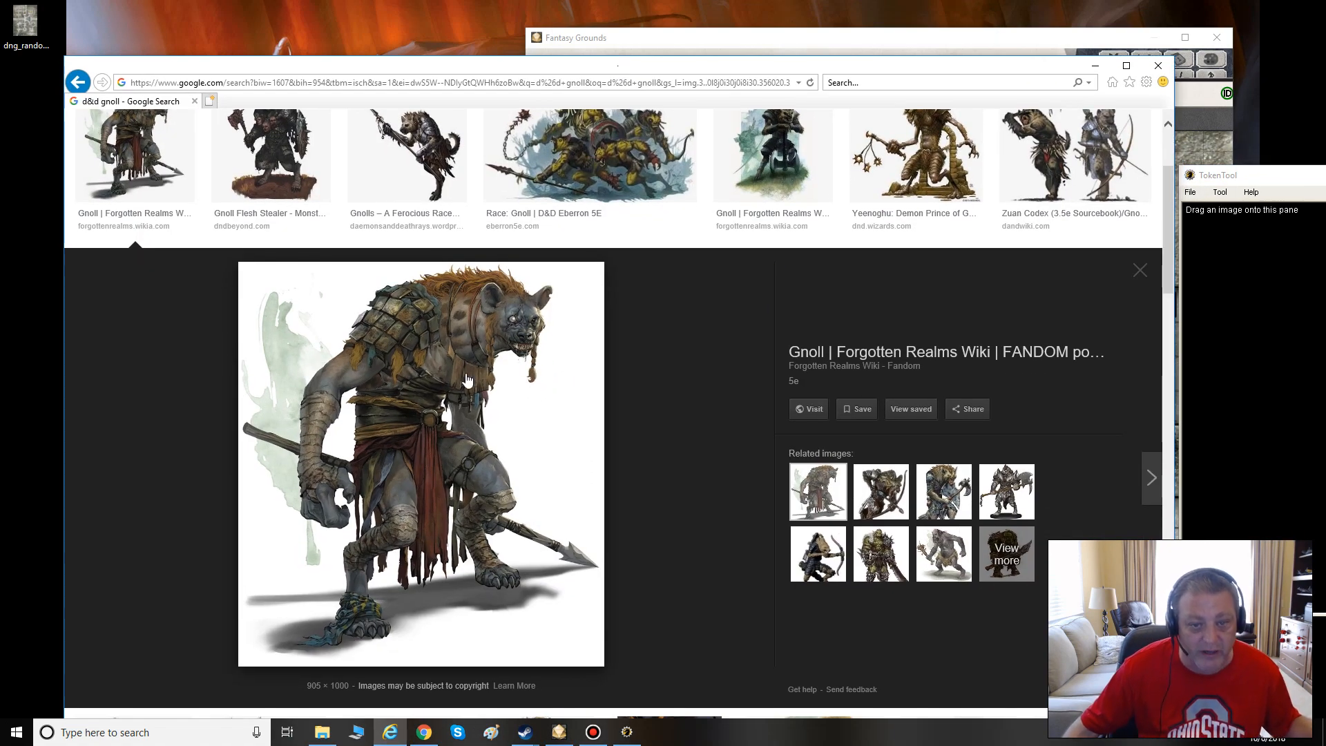
drag(1325, 176, 792, 99)
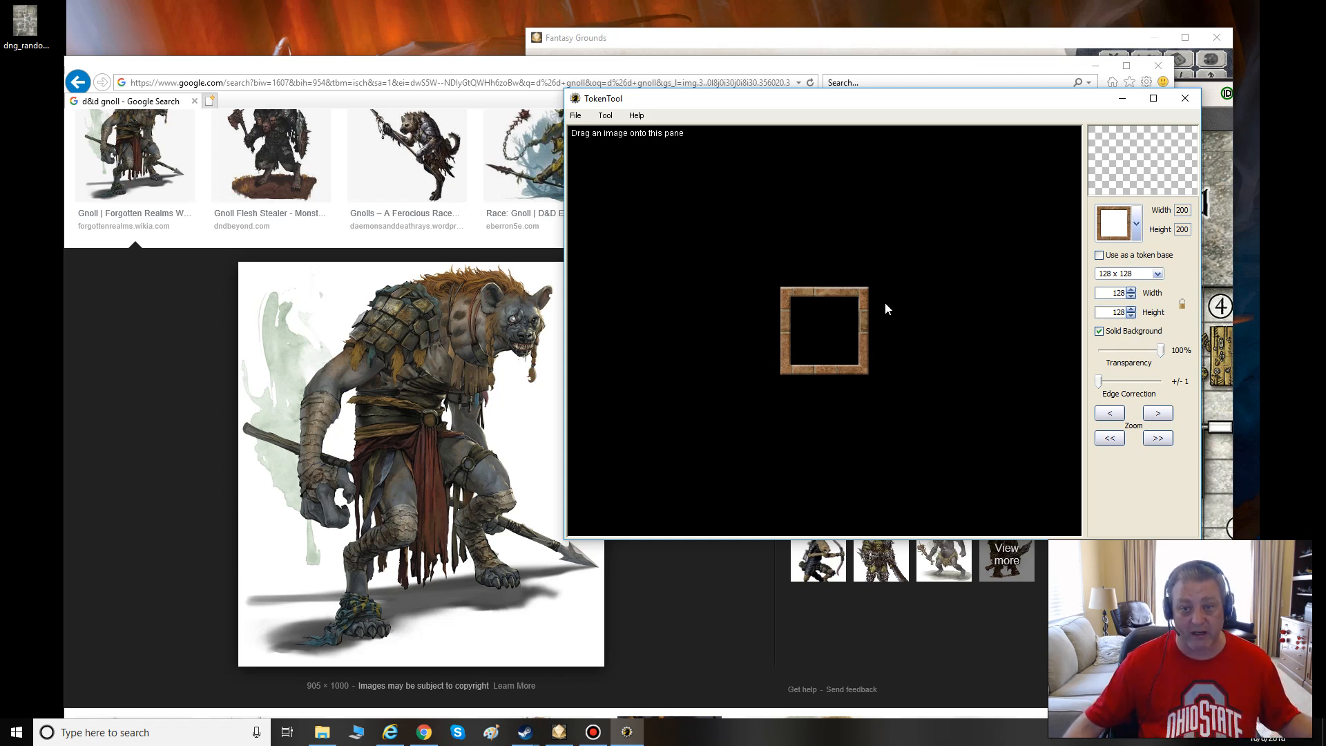
Try the thin silver ring, the red rope ring and the mottled red-brown ring as token frames.
click(1136, 223)
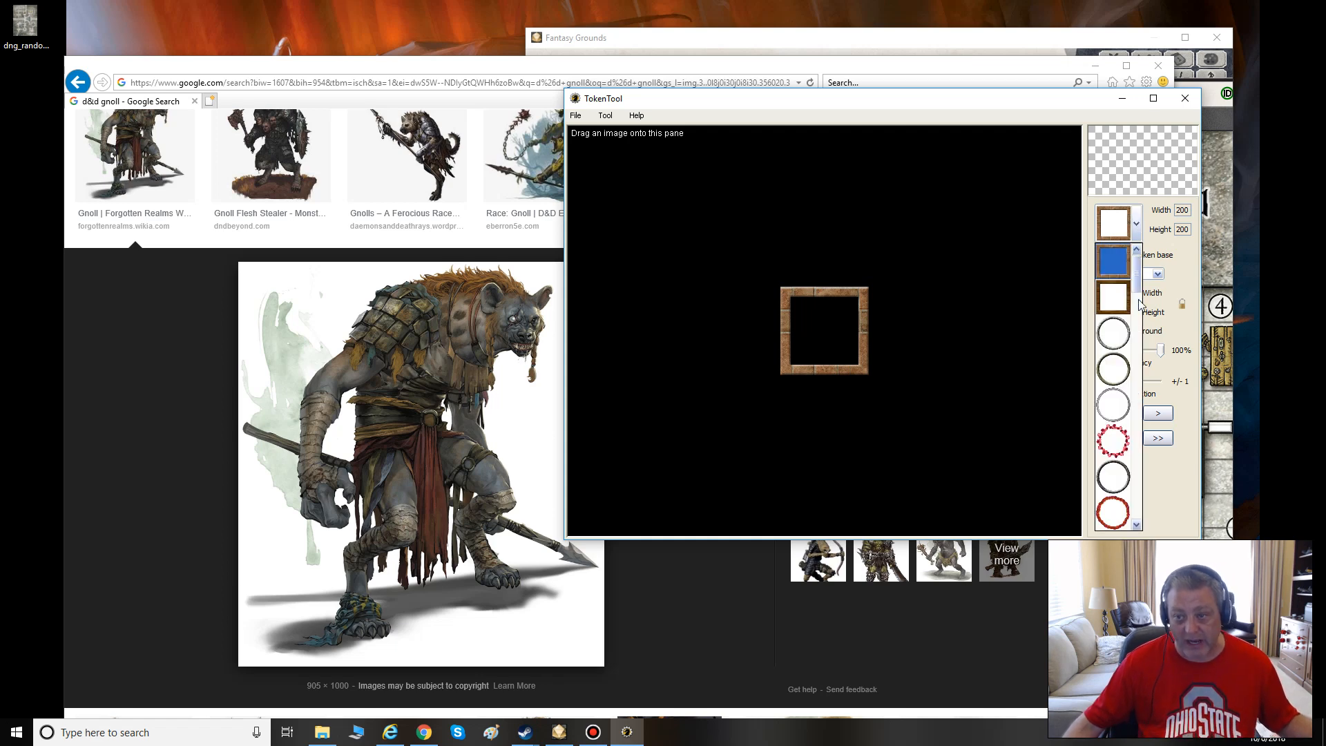
click(1114, 405)
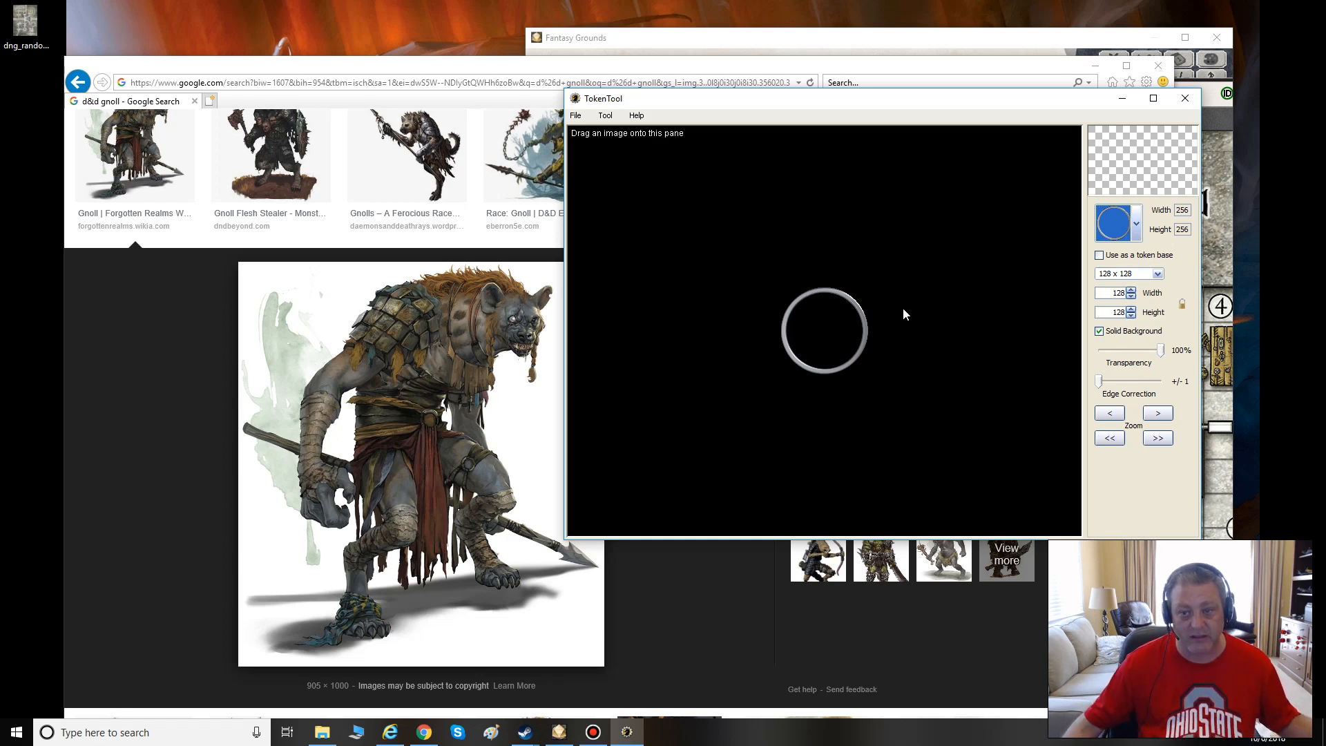
click(1137, 224)
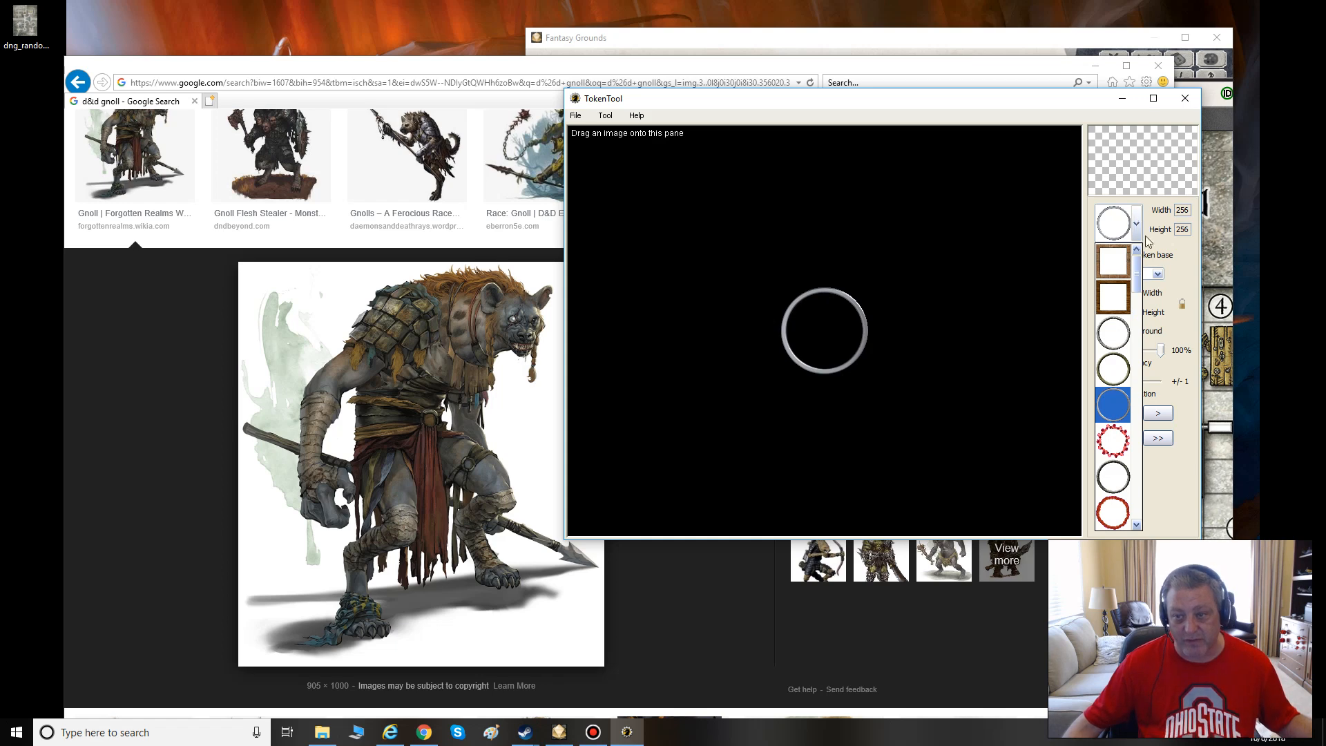
drag(1137, 289, 1138, 318)
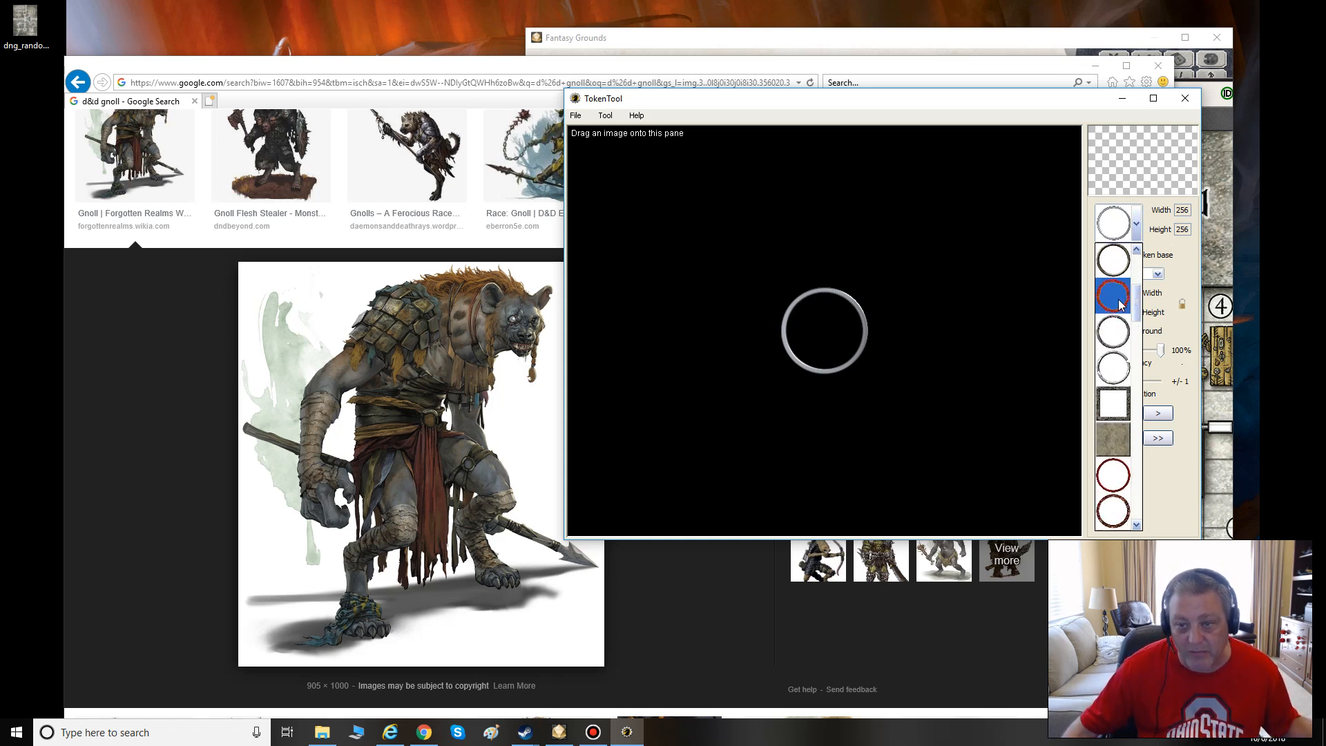
click(1120, 304)
click(1136, 233)
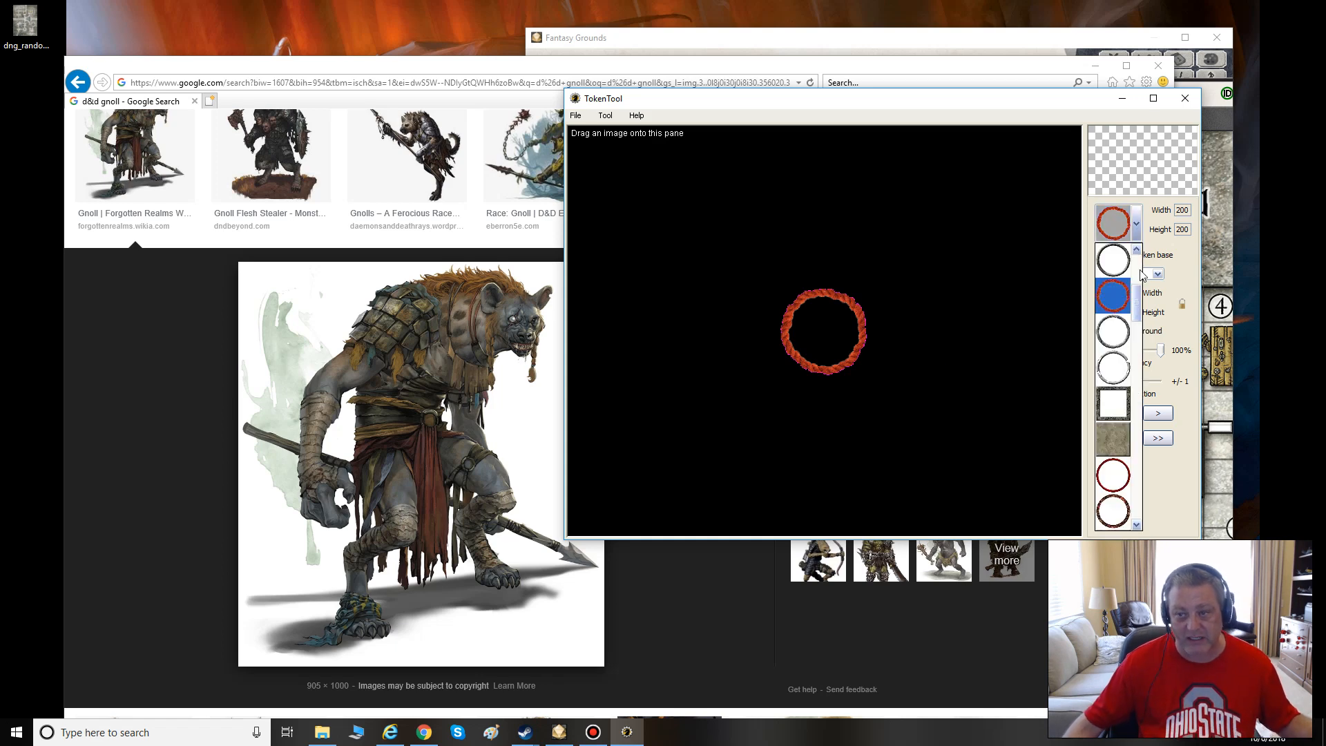
drag(1136, 318, 1133, 339)
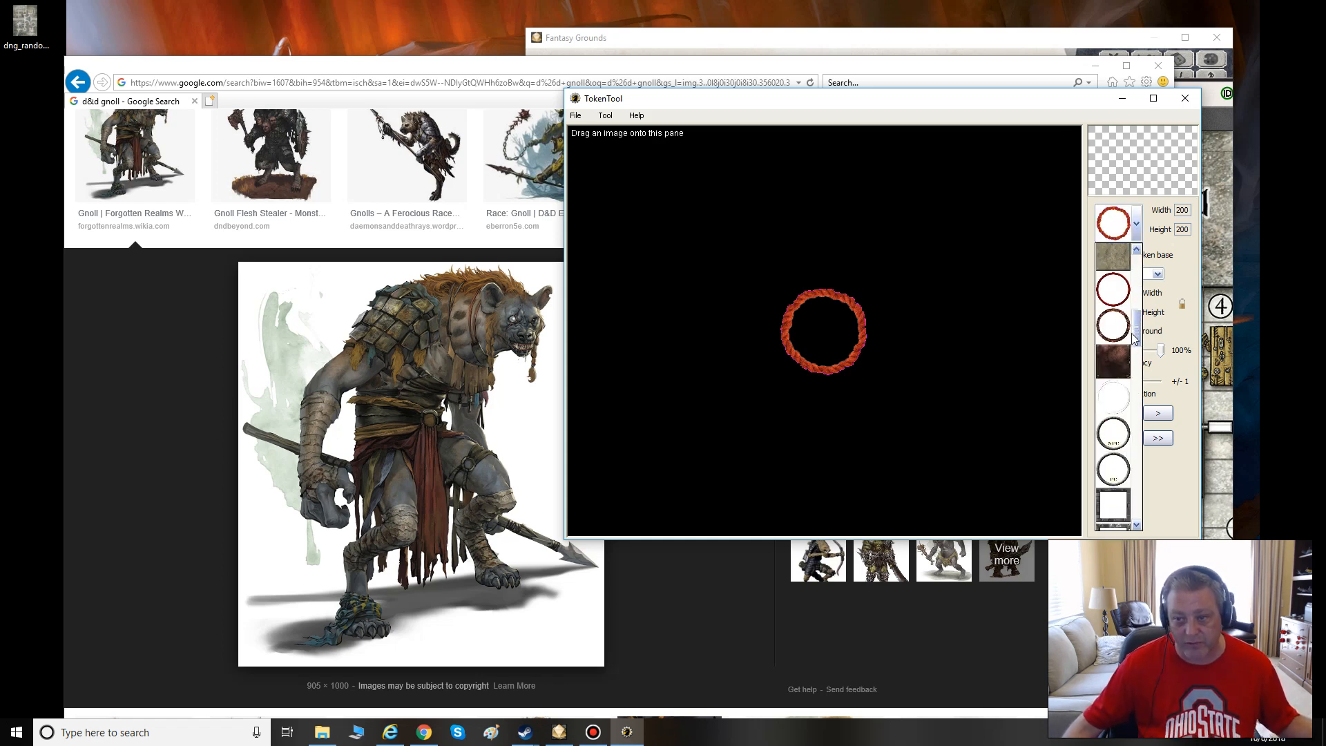
click(1120, 329)
Choose the dark ring with the fiery orange pattern, further down the frame choices, as the token frame.
click(1136, 228)
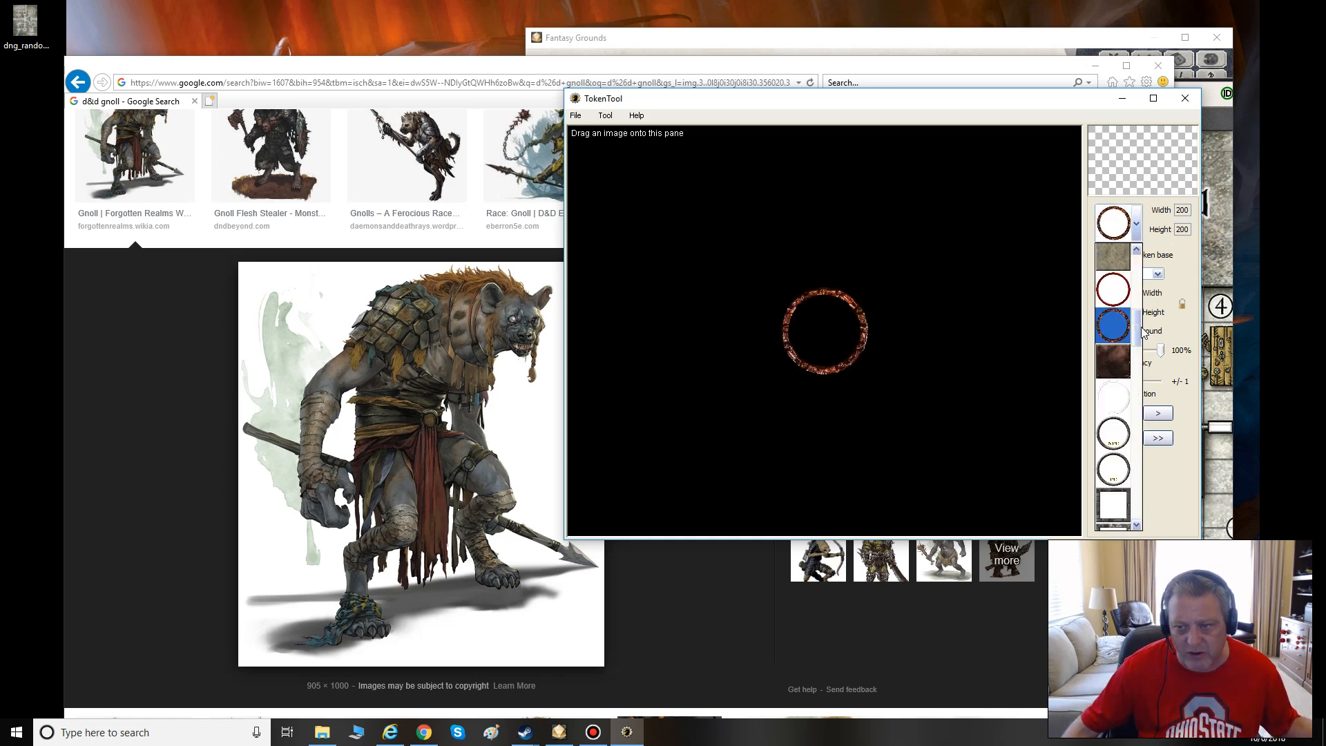
drag(1141, 329, 1135, 429)
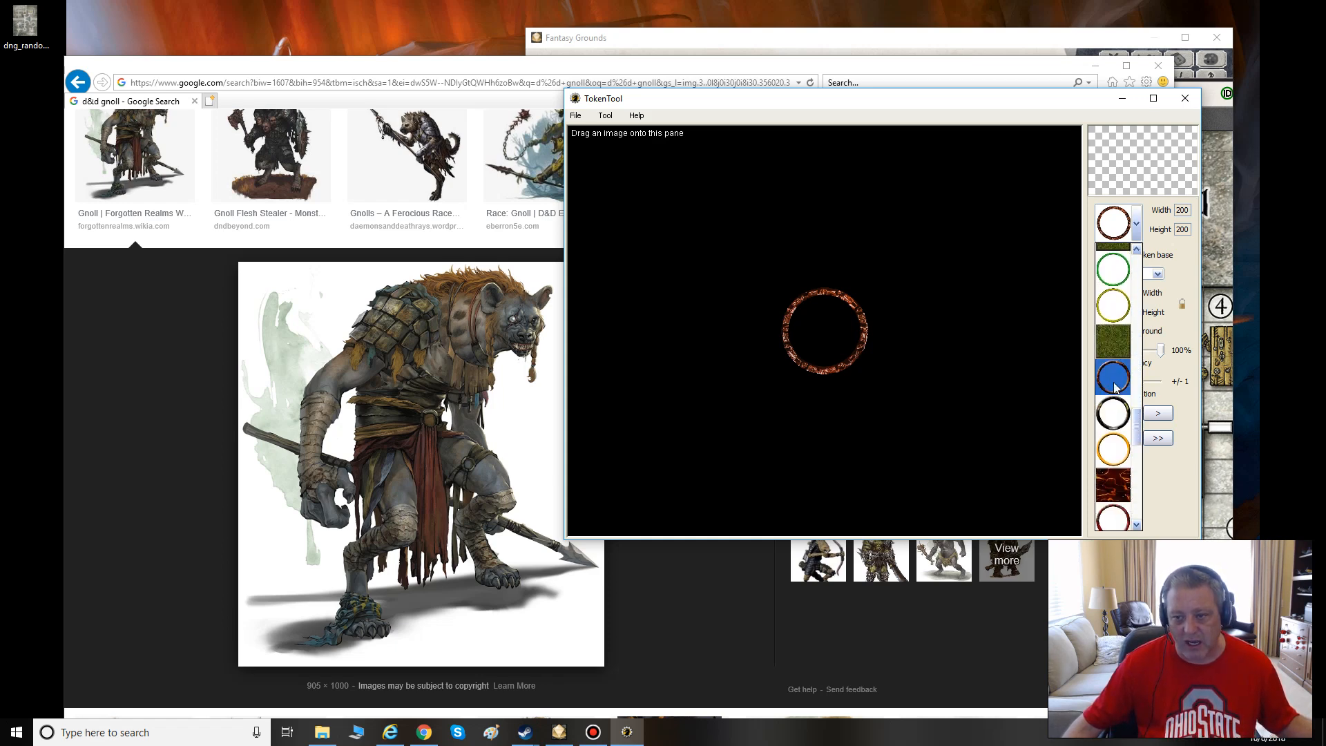
click(1115, 387)
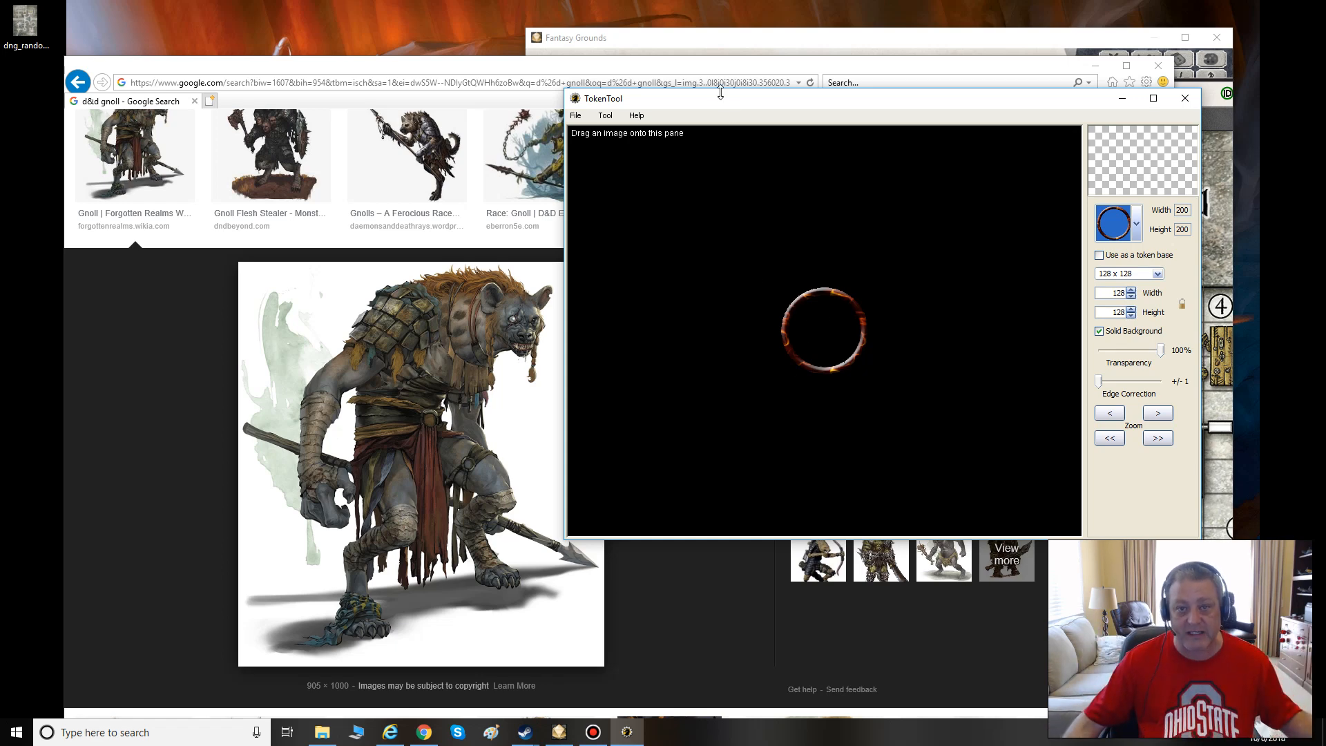
Move the TokenTool window clear of the enlarged gnoll picture in the browser.
drag(791, 96, 910, 36)
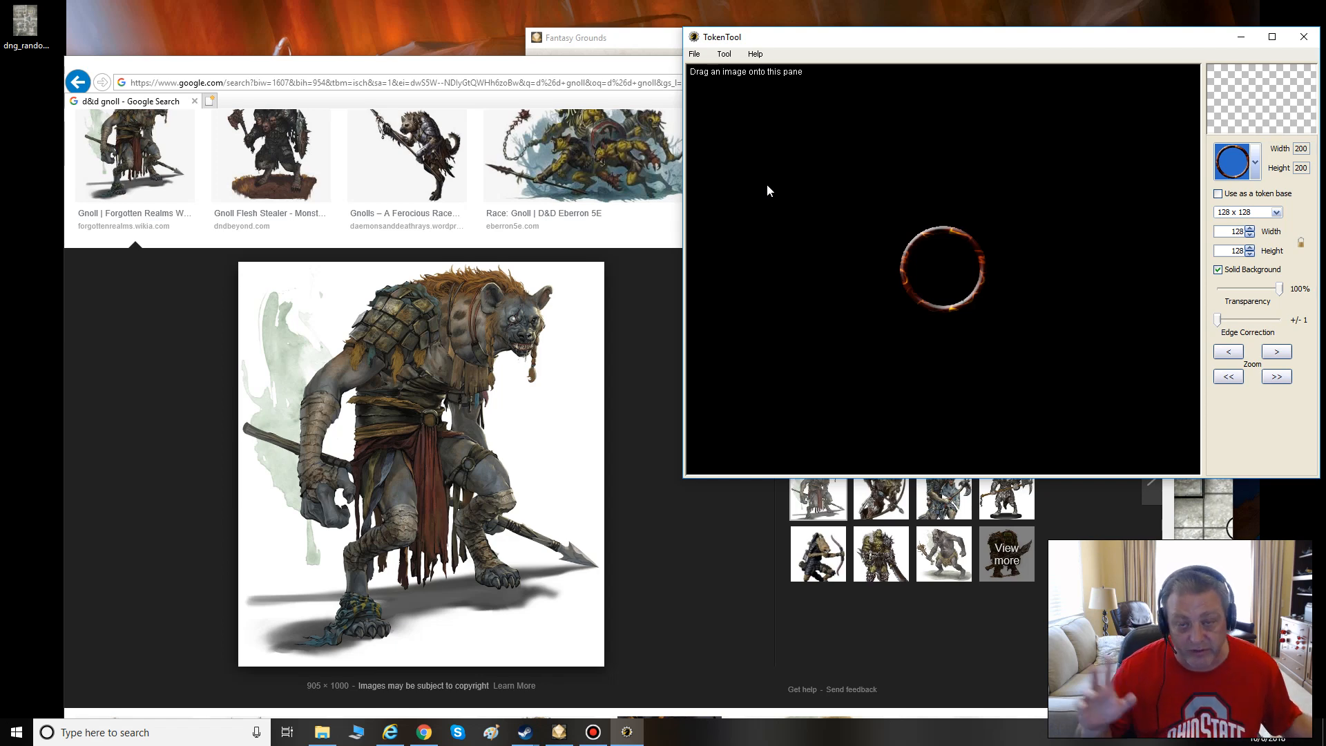
Try a screen capture of the Forgotten Realms gnoll picture with a resized, repositioned capture area.
click(724, 54)
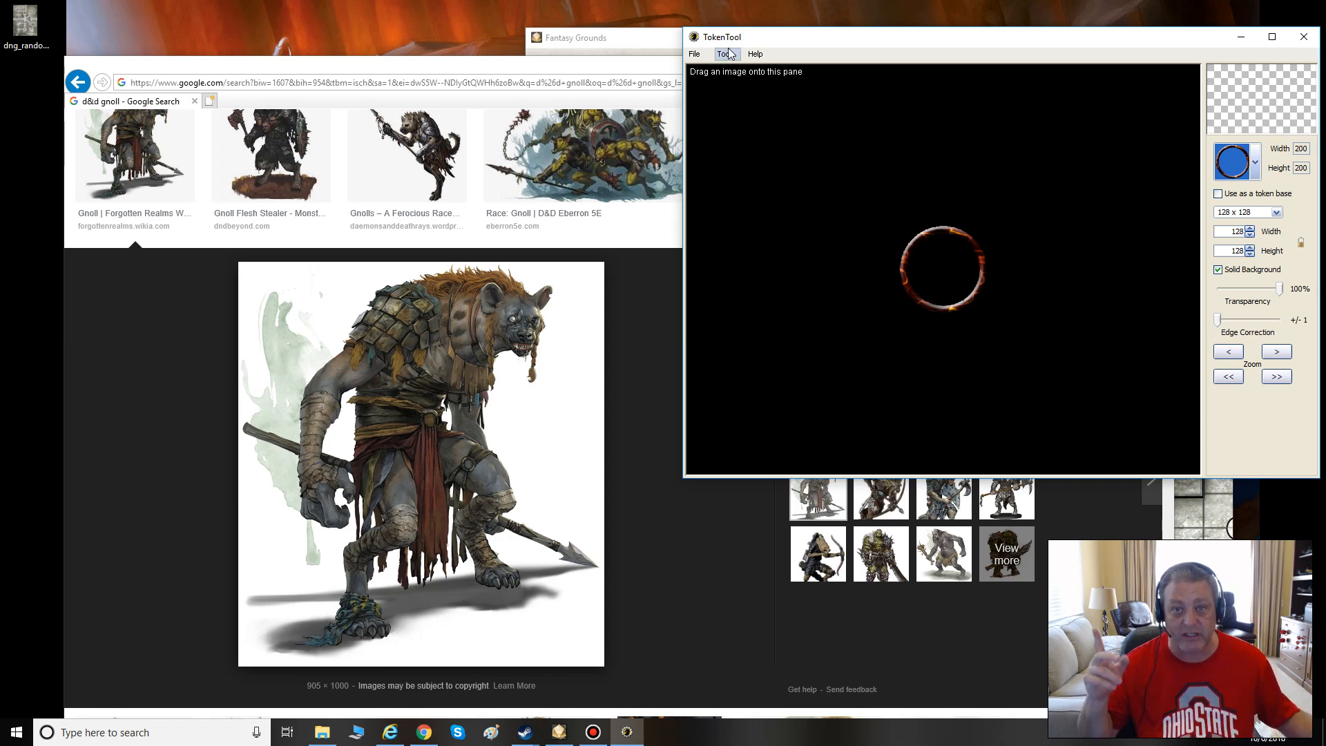
click(746, 69)
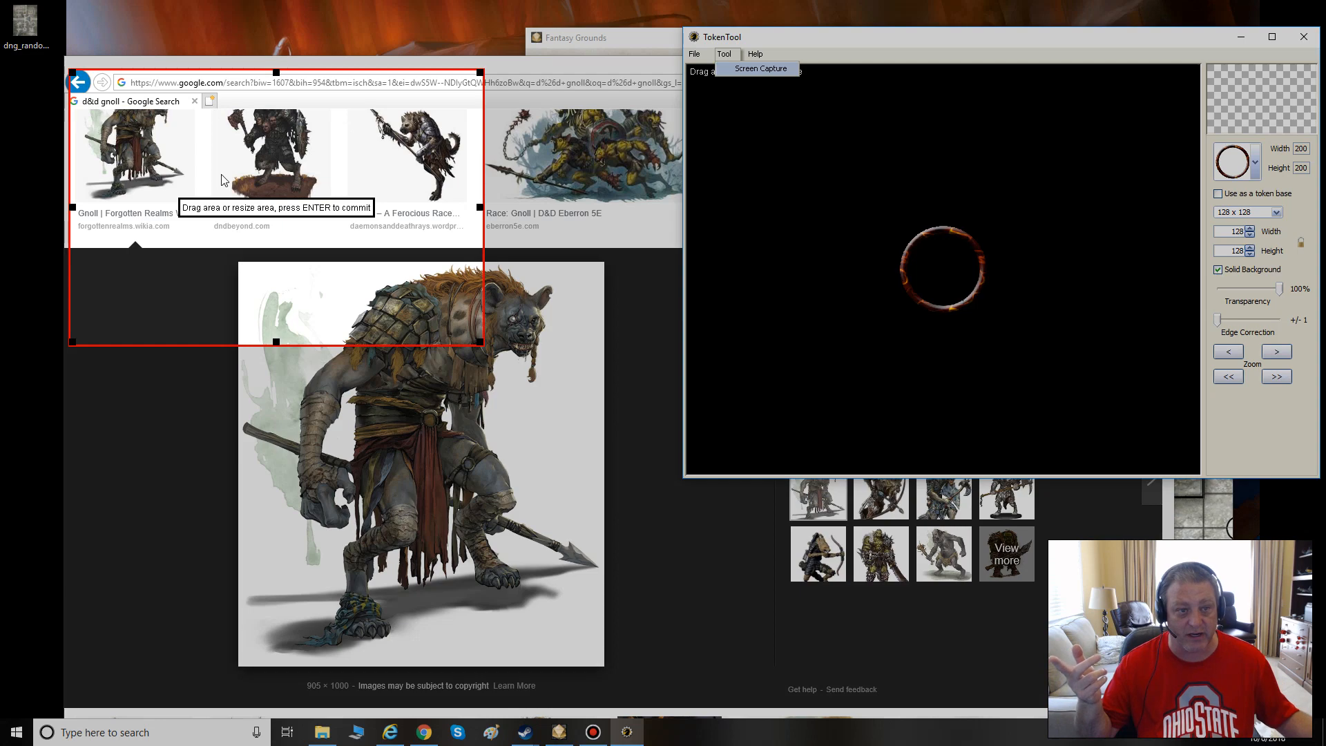
drag(171, 123, 406, 354)
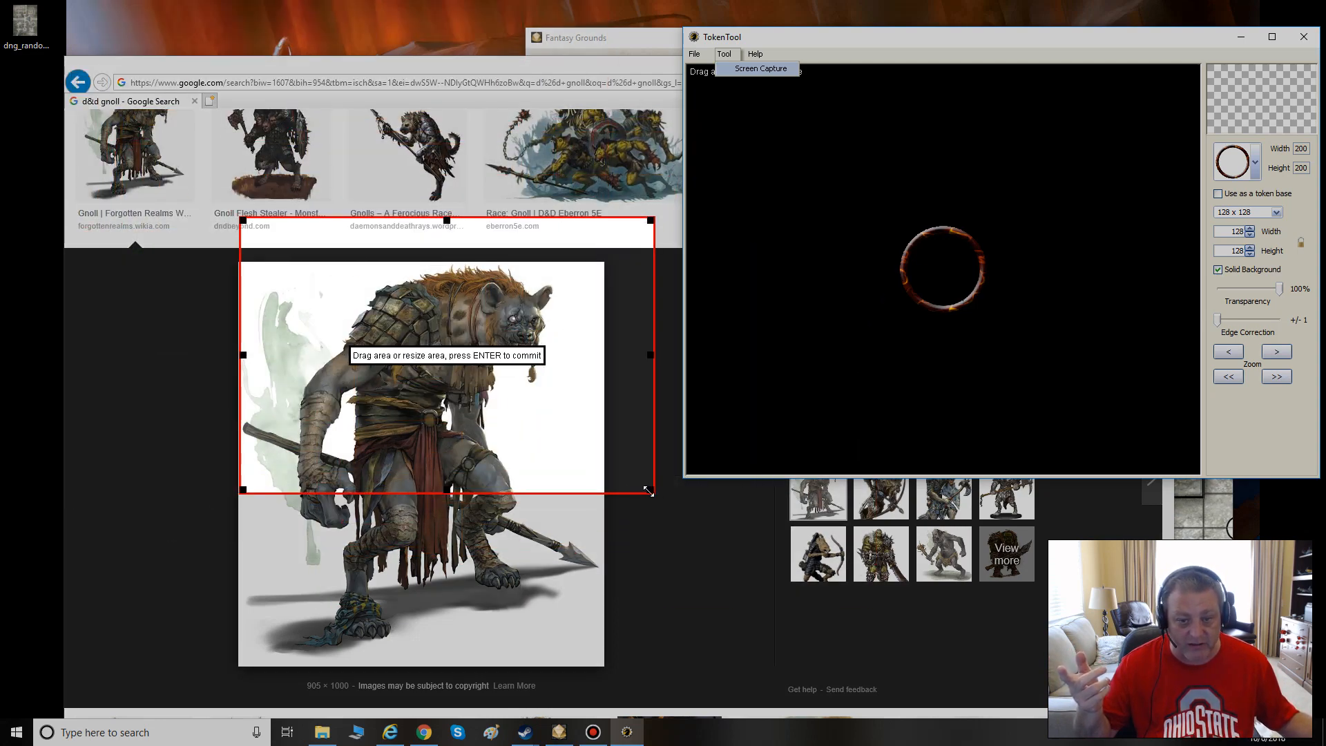
drag(650, 489, 617, 540)
drag(445, 390, 462, 382)
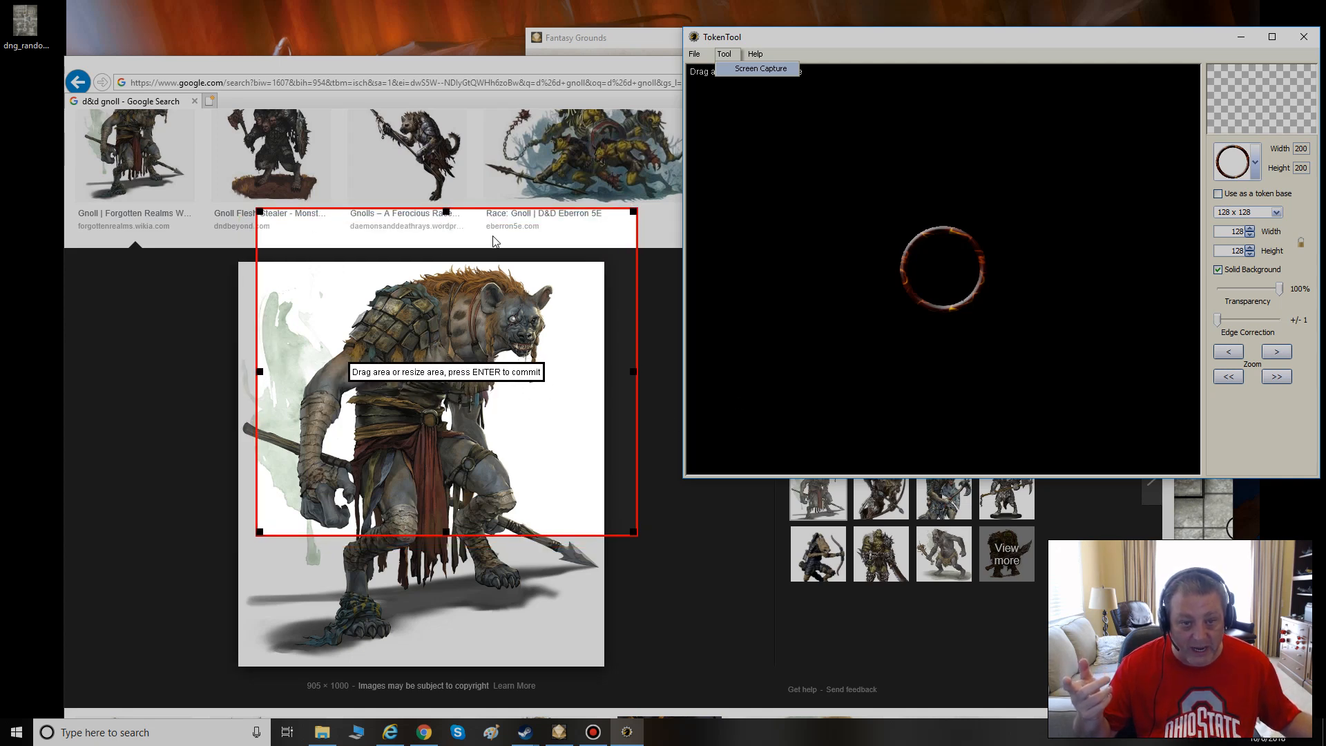
drag(634, 532, 391, 357)
drag(352, 315, 300, 295)
key(Return)
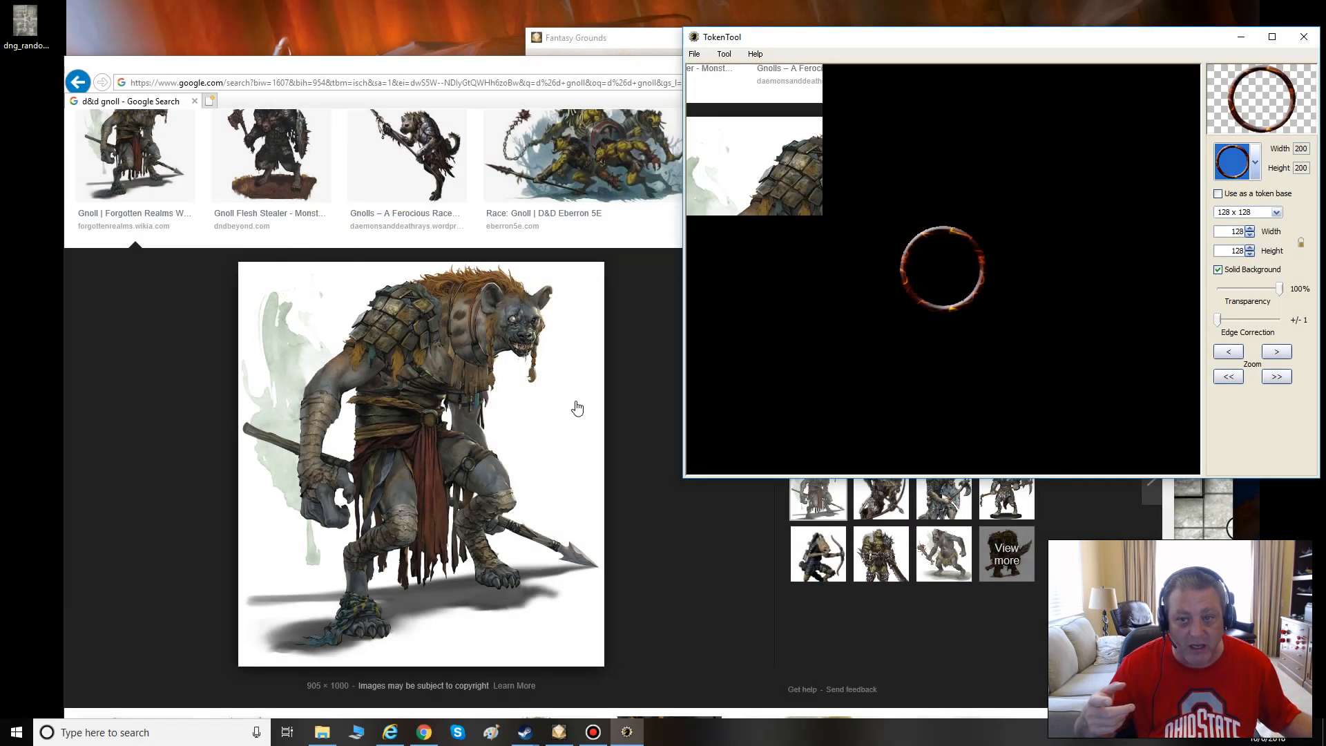
Screen-capture the upper body of the Forgotten Realms gnoll picture with a larger capture area.
click(724, 53)
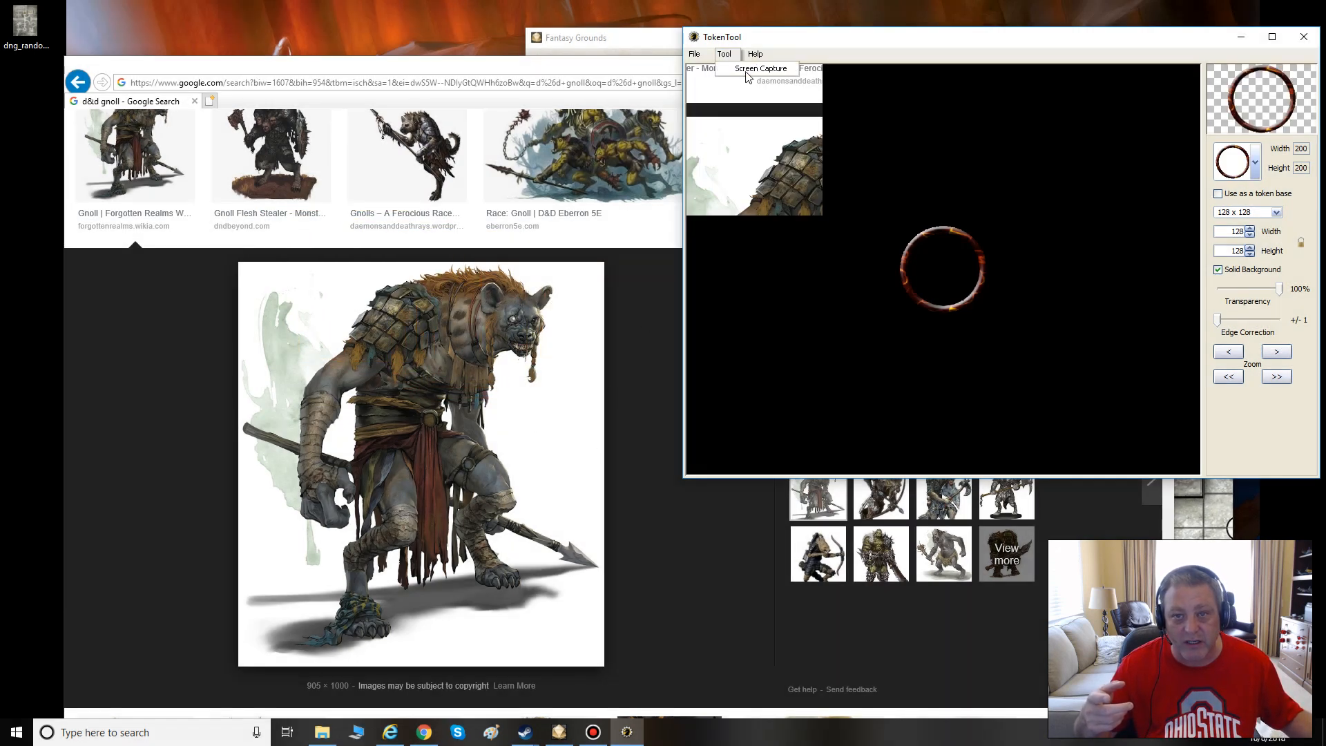
click(760, 69)
drag(467, 402, 648, 544)
drag(428, 431, 440, 390)
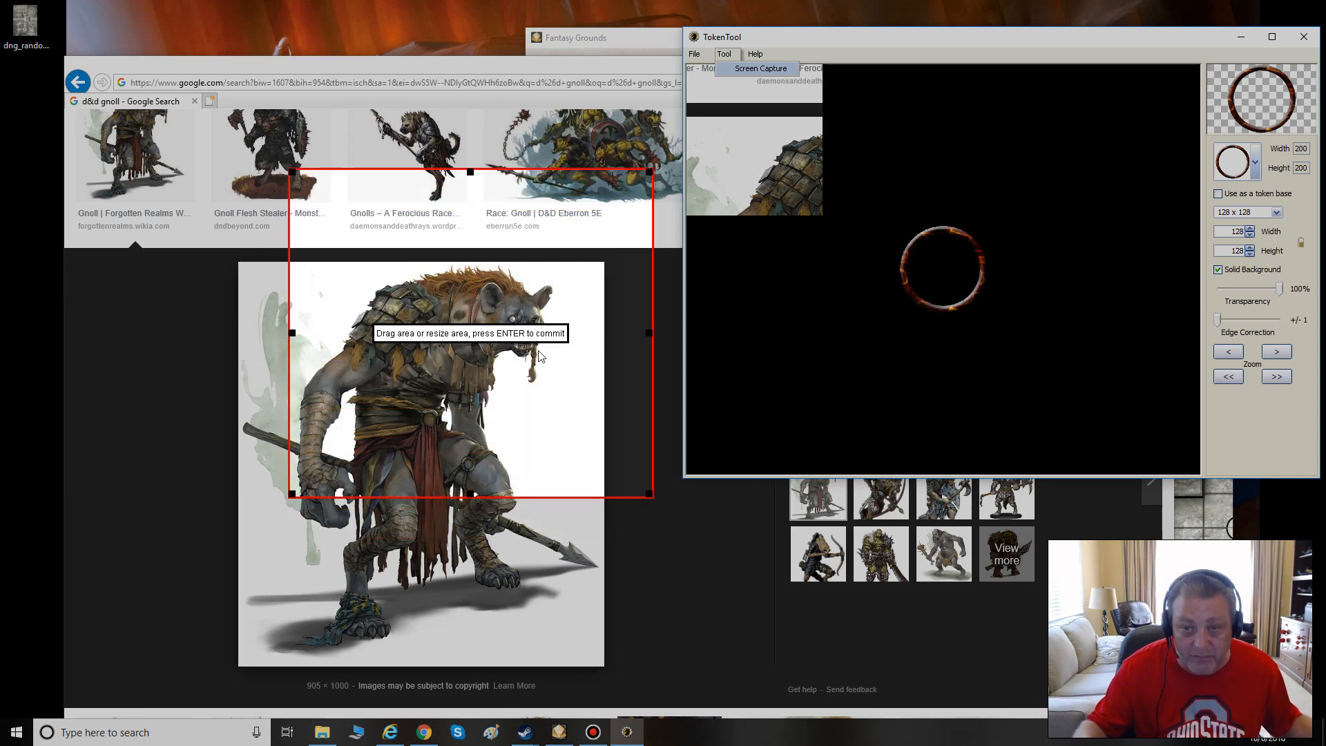
key(Return)
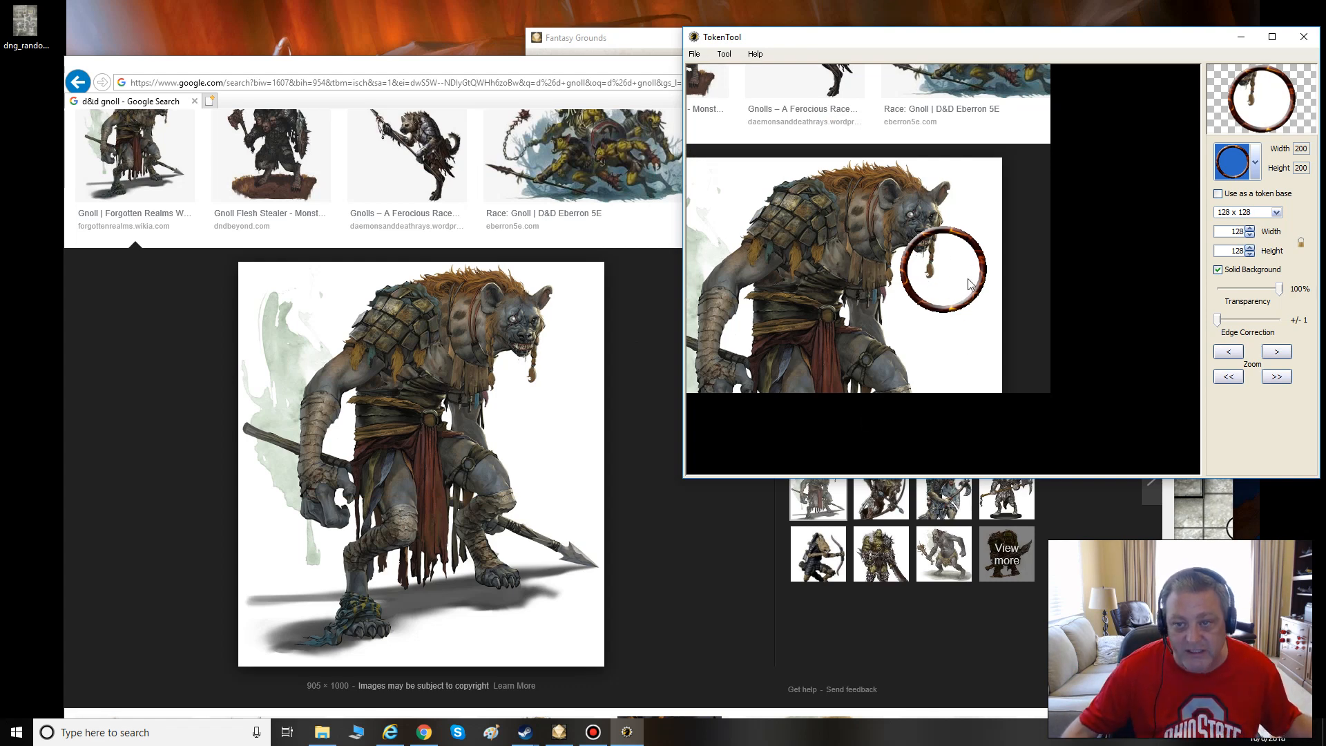
Shrink the captured gnoll and position it so its head and torso sit inside the fiery ring.
click(1228, 376)
drag(842, 210, 1024, 348)
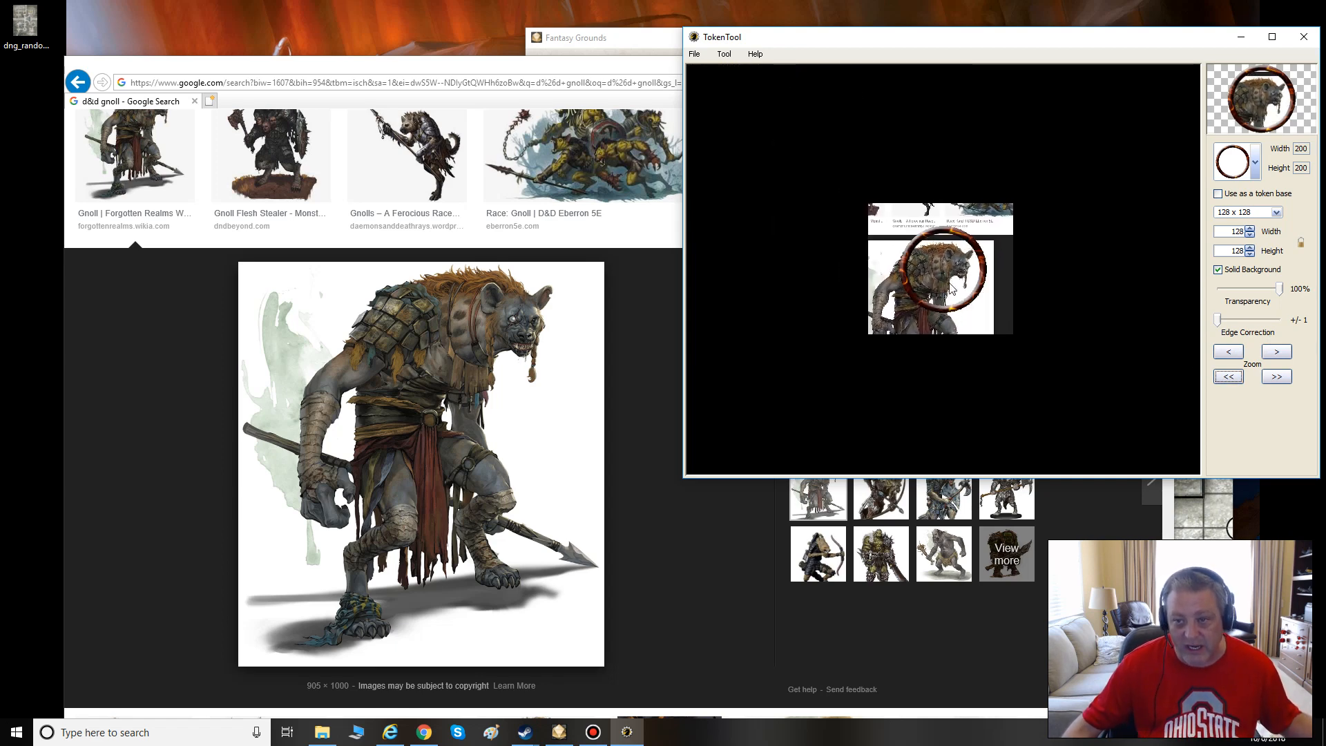
drag(913, 257, 918, 253)
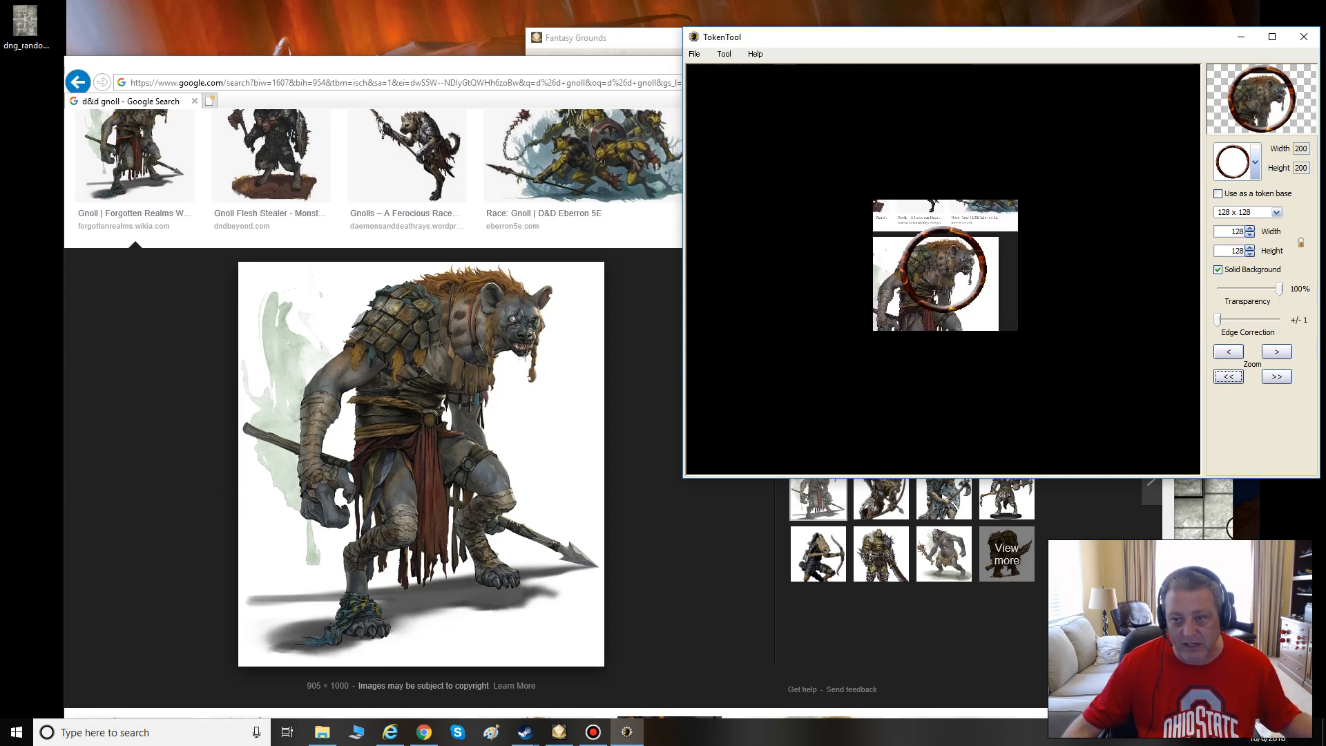
click(1228, 351)
click(1228, 352)
click(1229, 352)
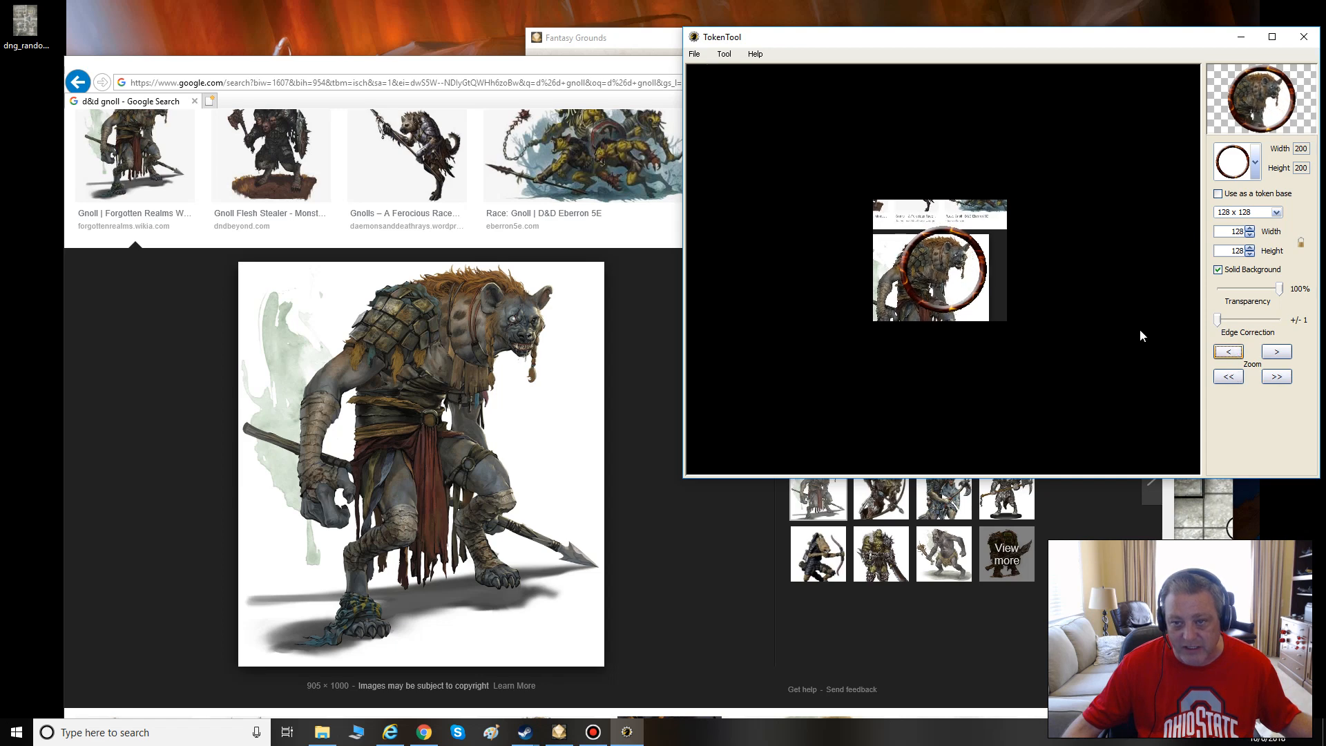
click(1220, 354)
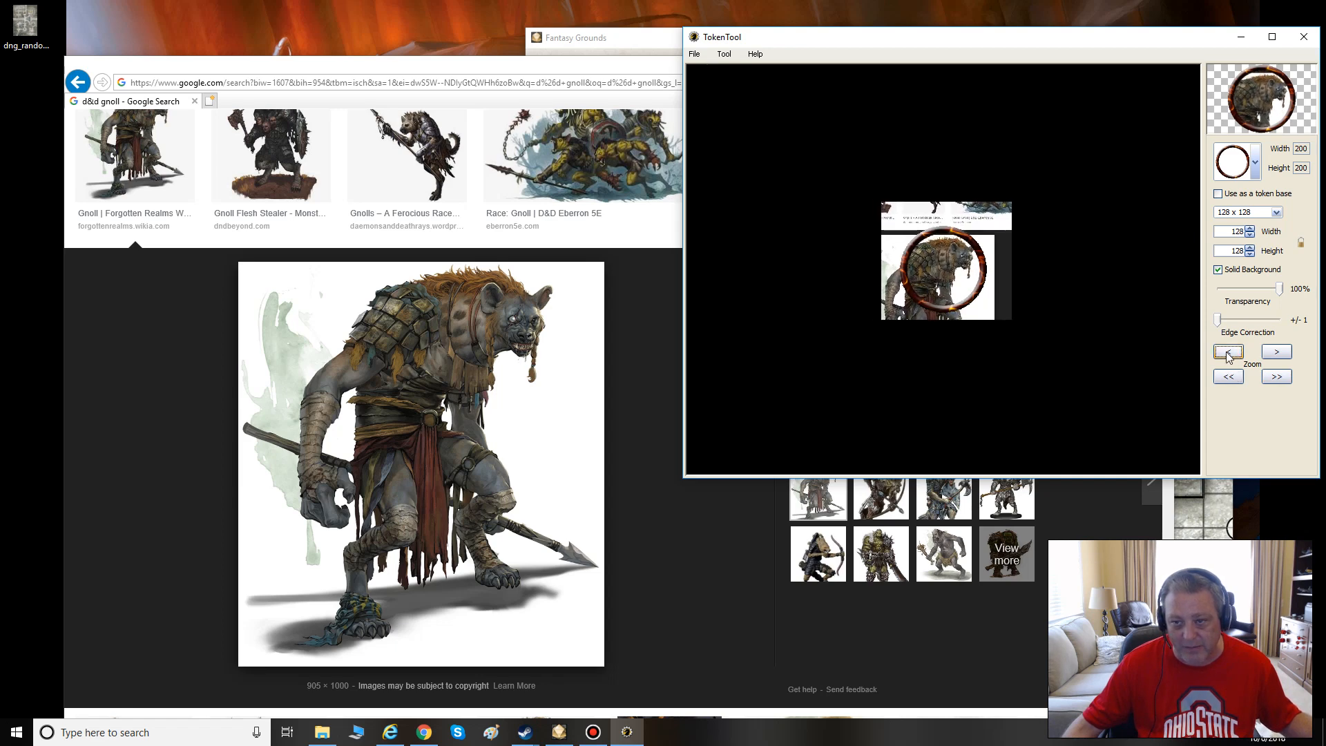
click(1220, 354)
click(1220, 354)
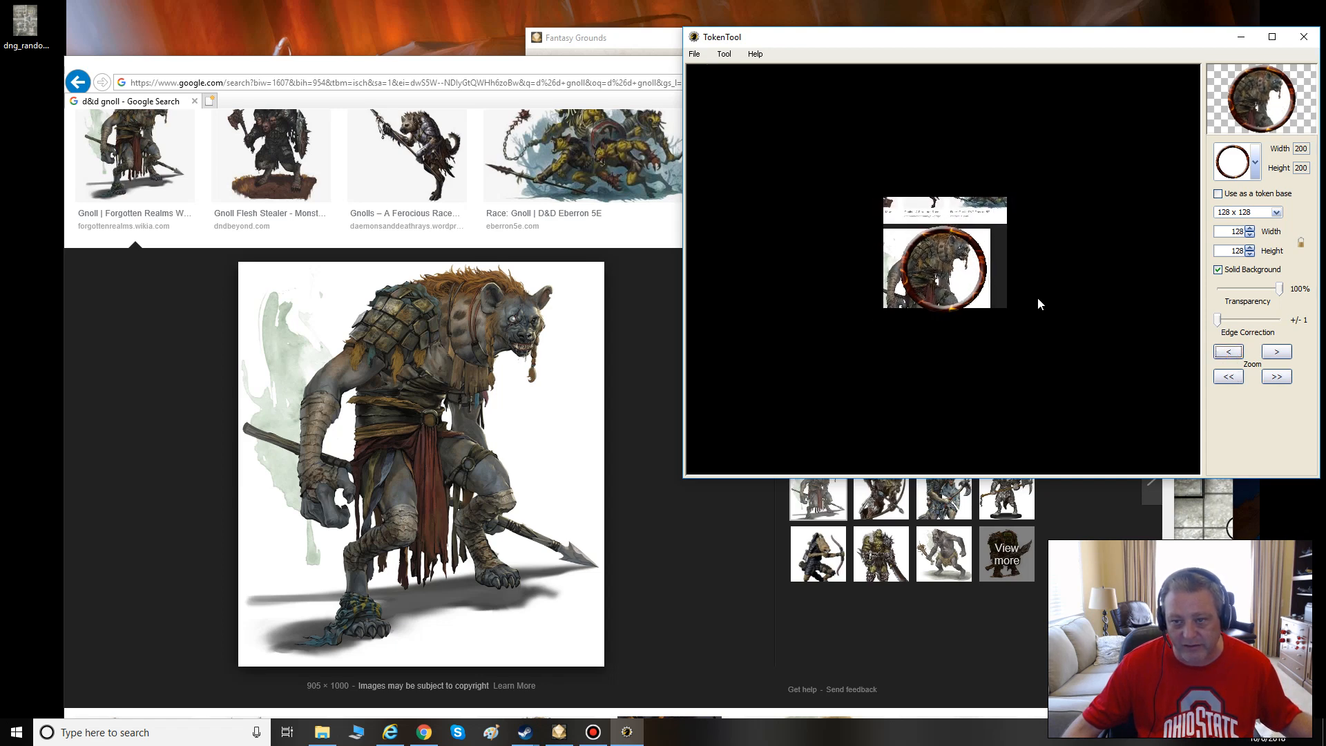
drag(1034, 303, 991, 303)
click(1226, 354)
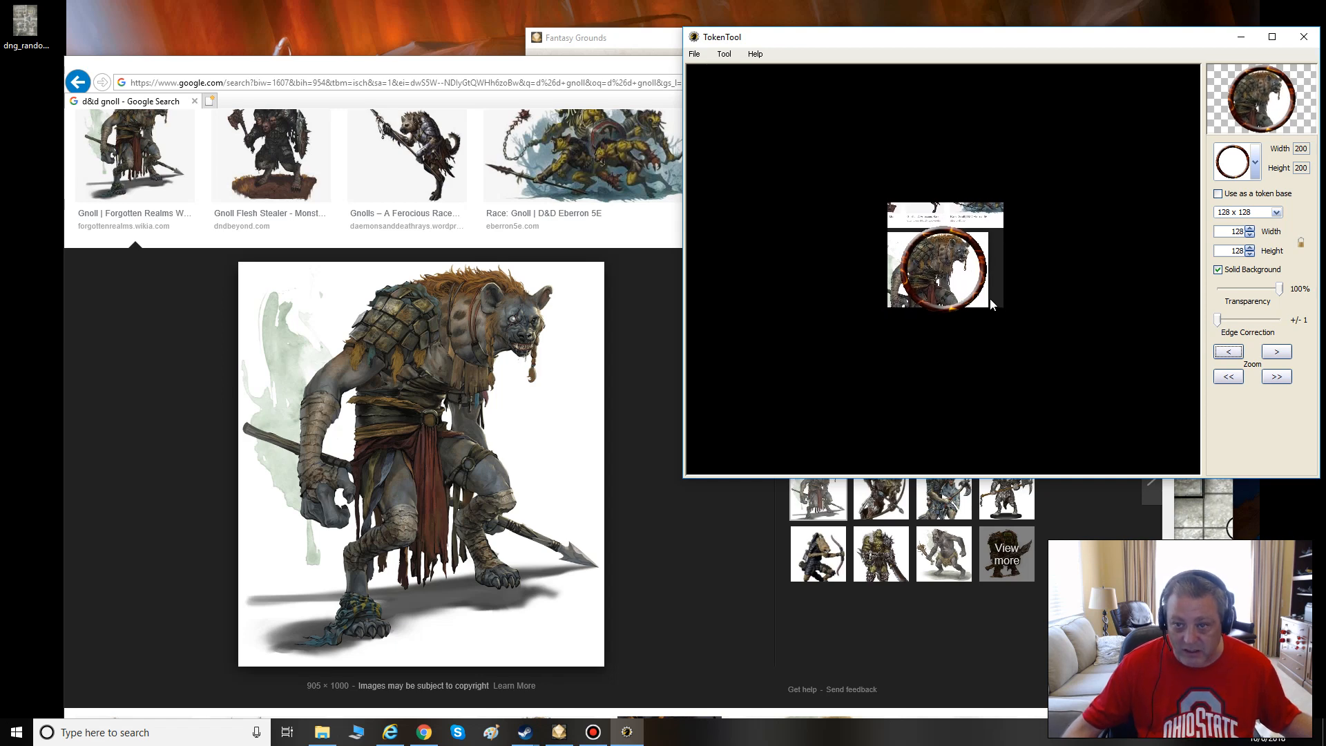
Enlarge the captured gnoll and centre its head inside the ring.
click(1280, 380)
click(1279, 380)
drag(856, 319, 801, 304)
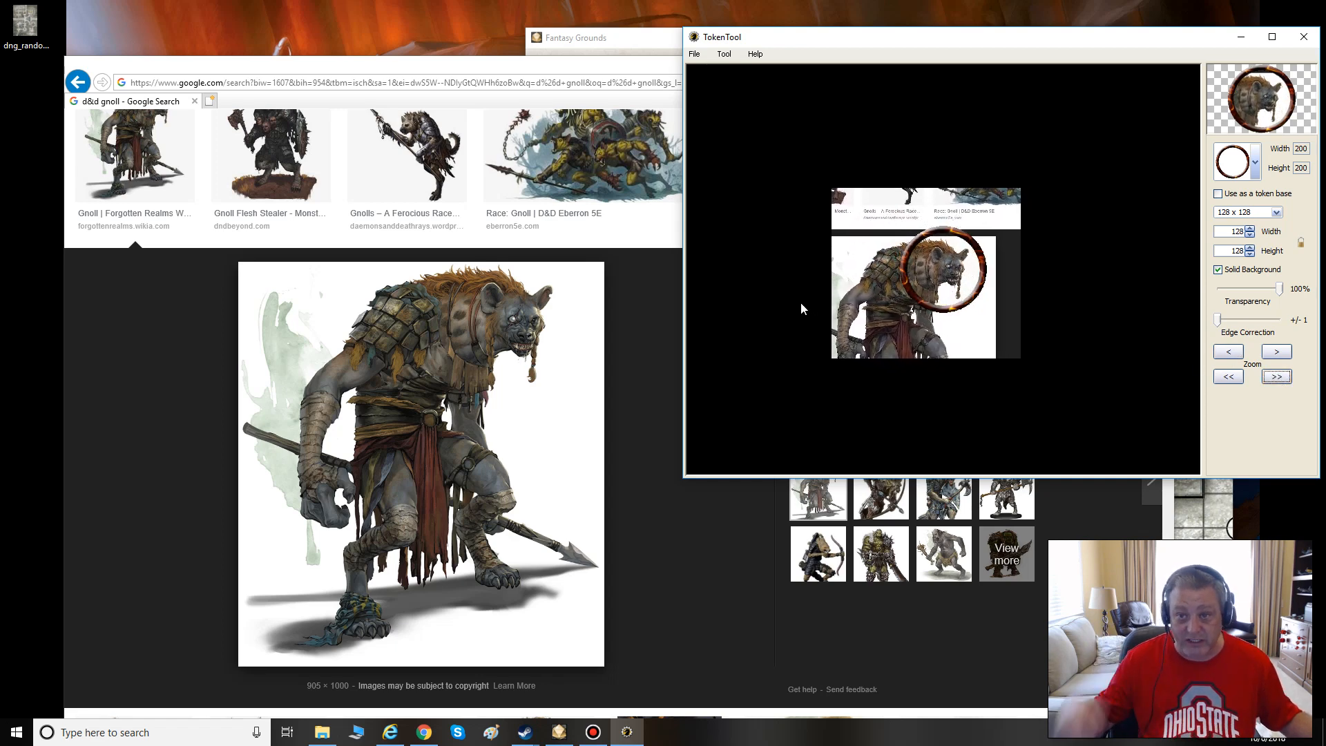
Shrink the captured gnoll again and adjust its placement so the head and upper body fill the ring.
click(1228, 376)
click(1229, 376)
drag(925, 250, 1001, 294)
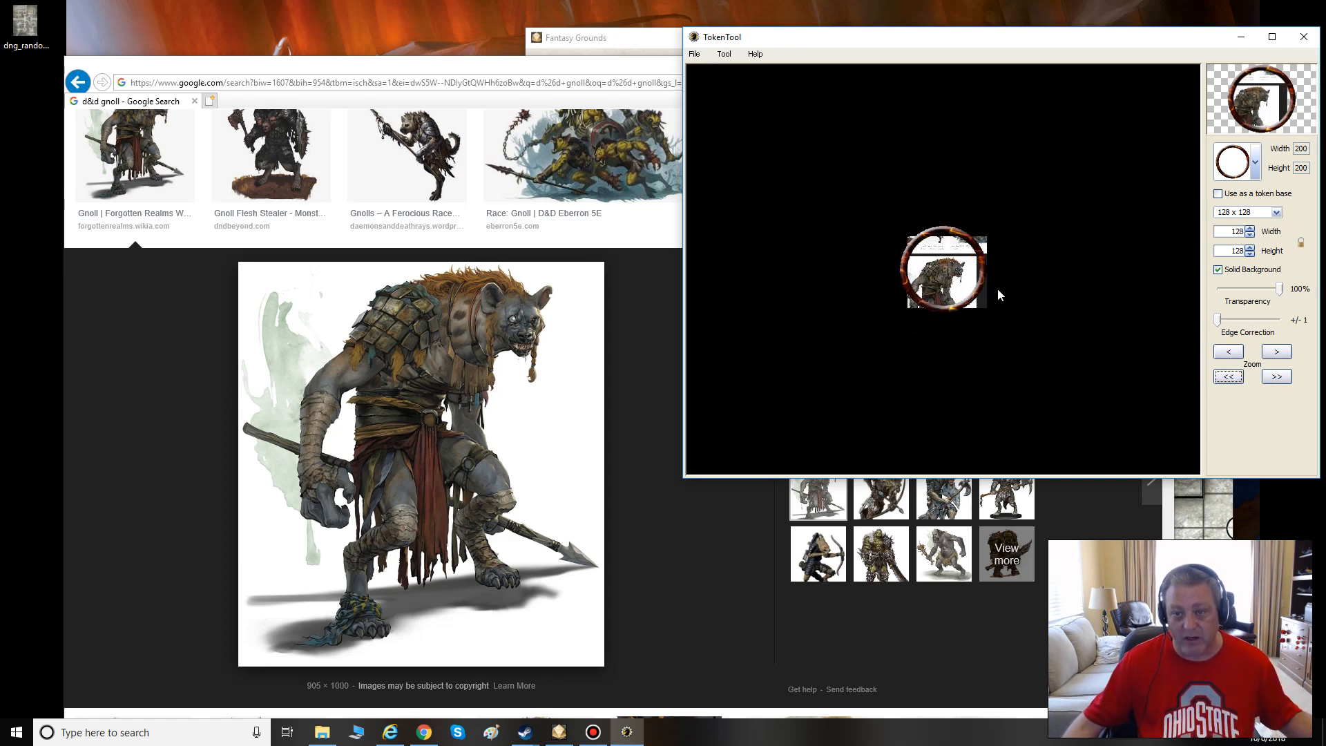
click(1229, 376)
click(1276, 377)
click(1276, 376)
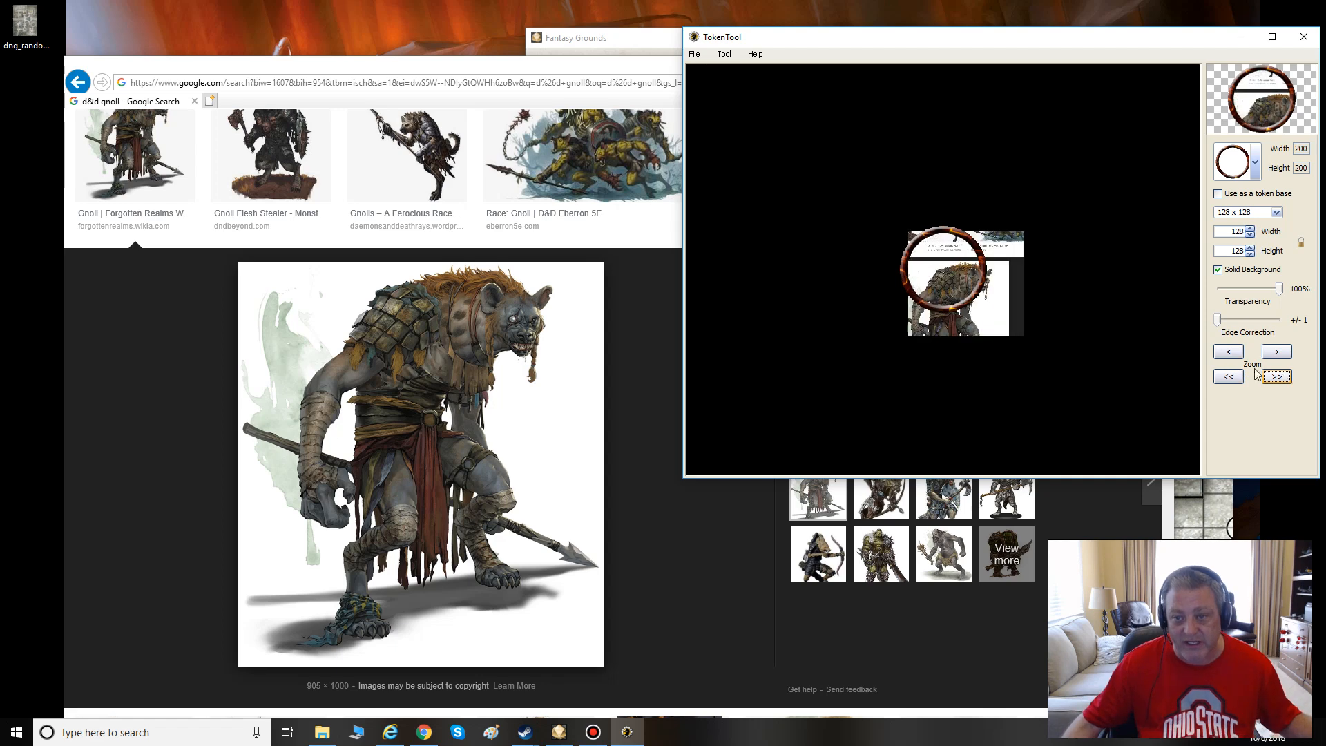
drag(1001, 325, 975, 295)
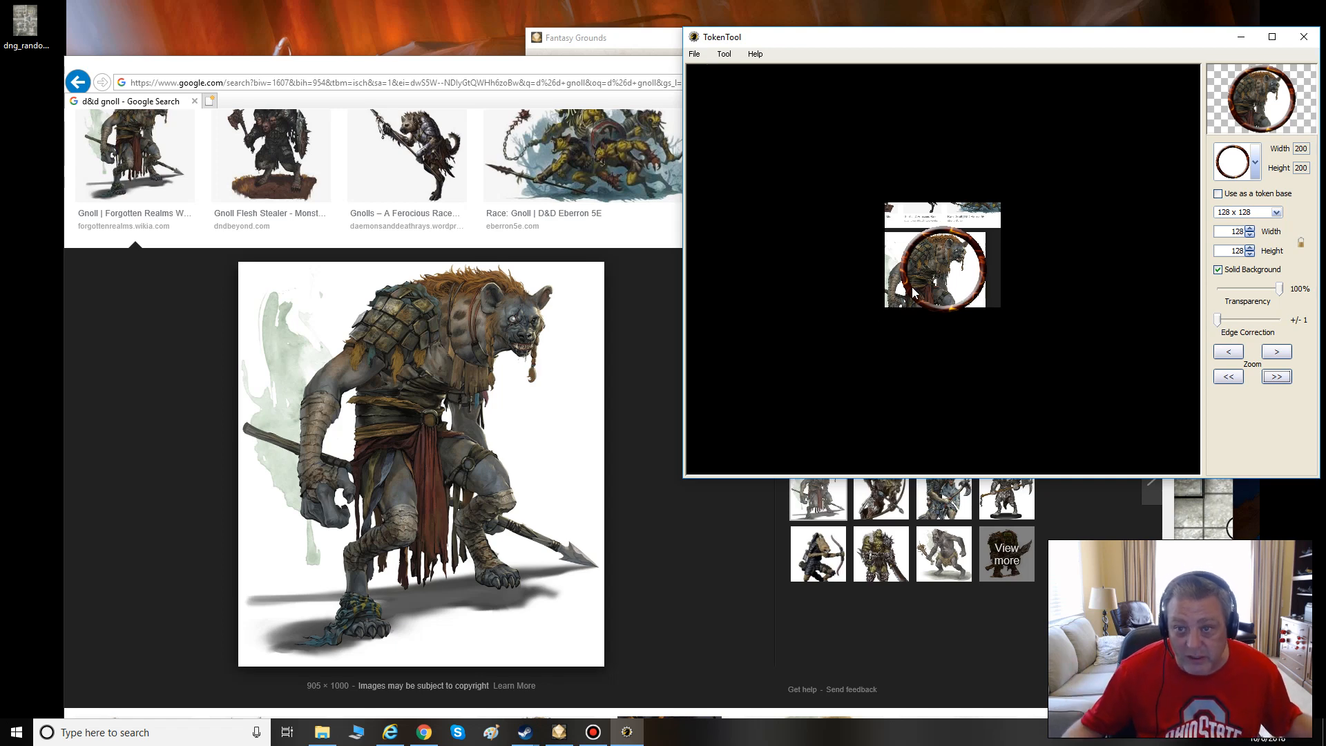
drag(987, 296, 989, 295)
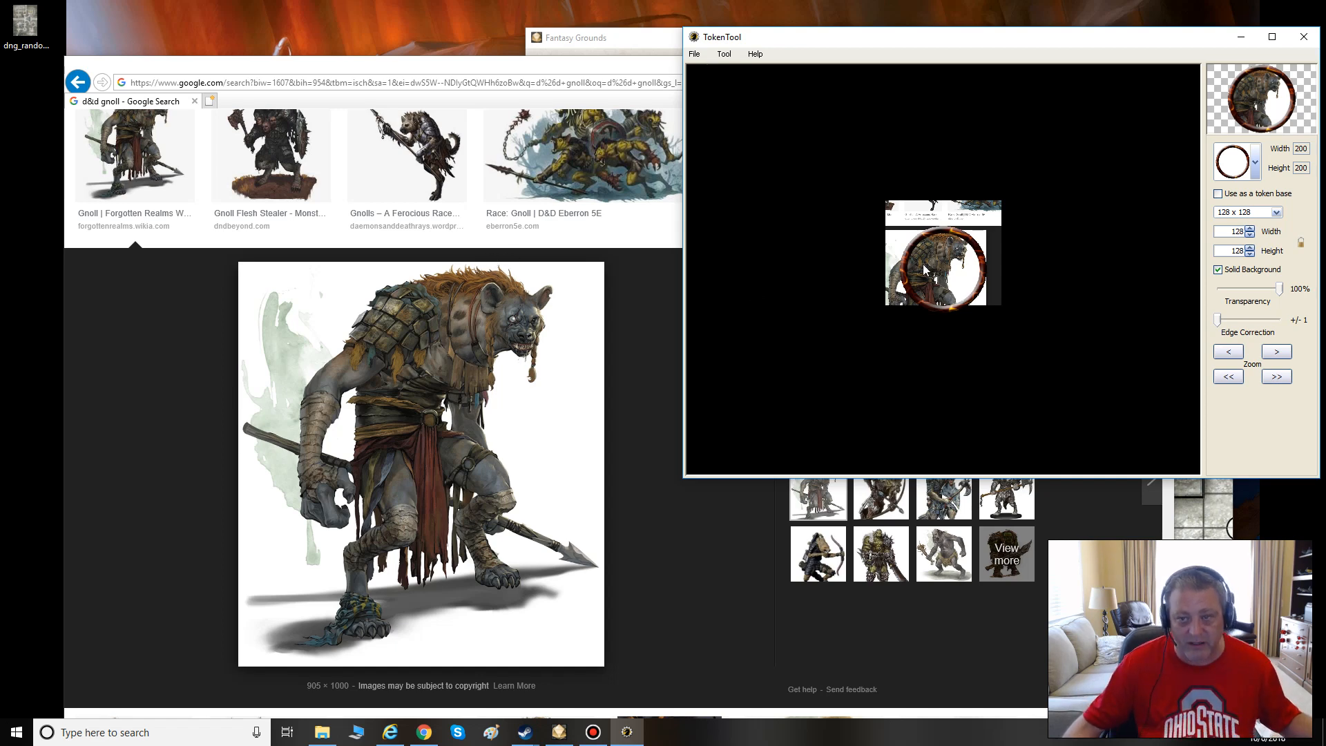
drag(953, 273, 942, 261)
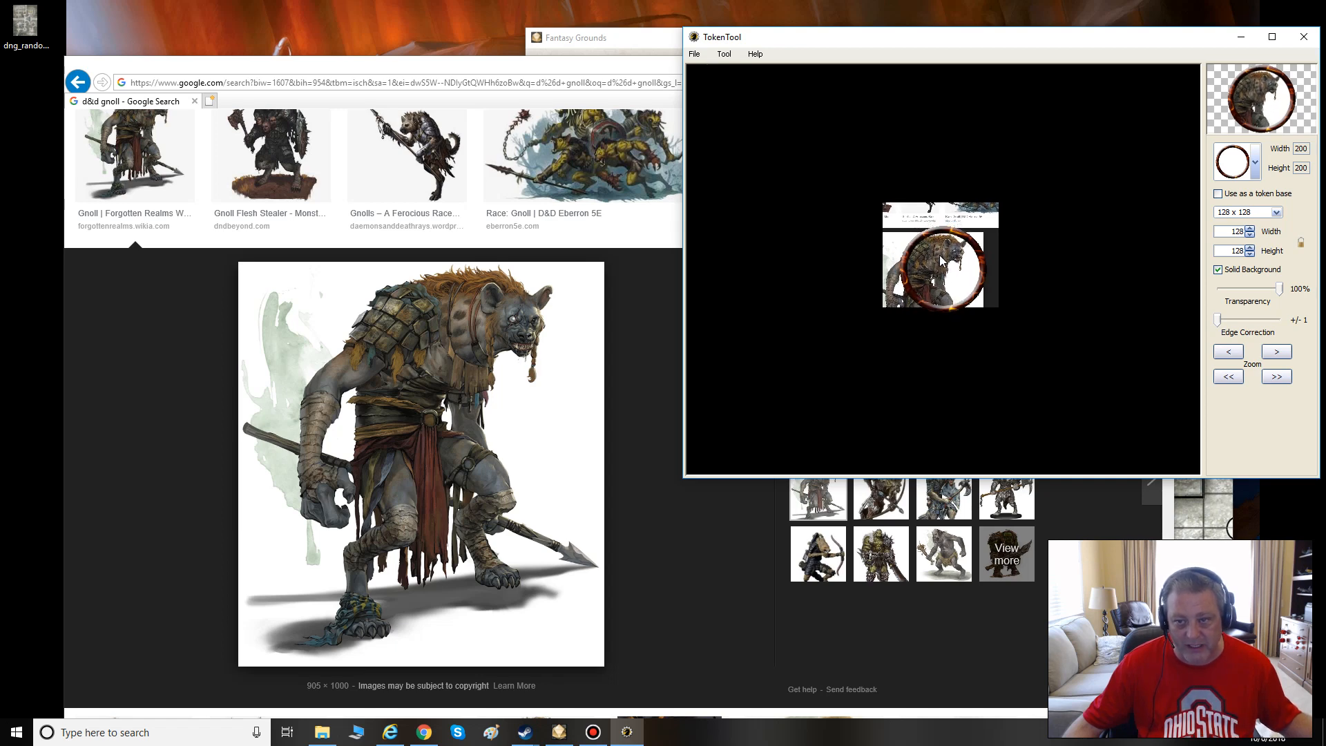
Preview other gnoll pictures in the image results and open the Pinterest Male Gnoll Rogue picture, sized 800 × 1140.
click(656, 324)
scroll(497, 360, up, 3)
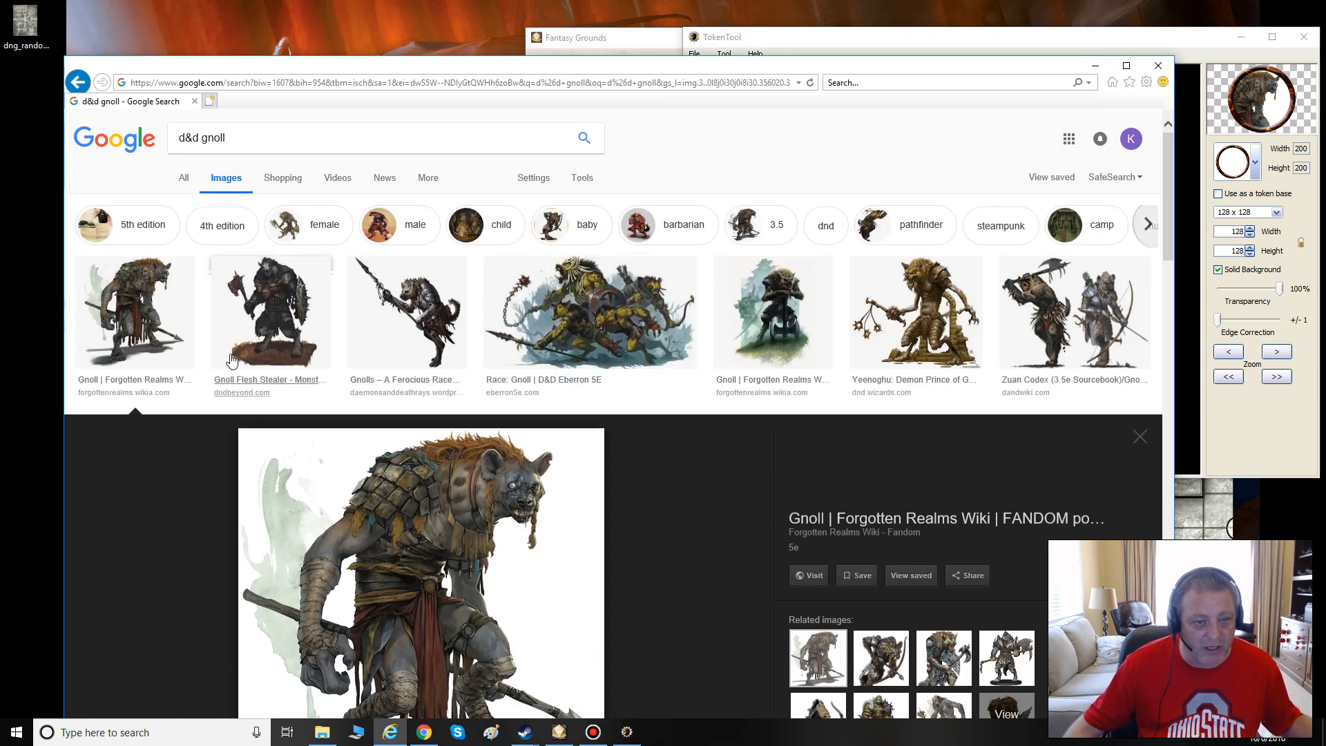
click(760, 314)
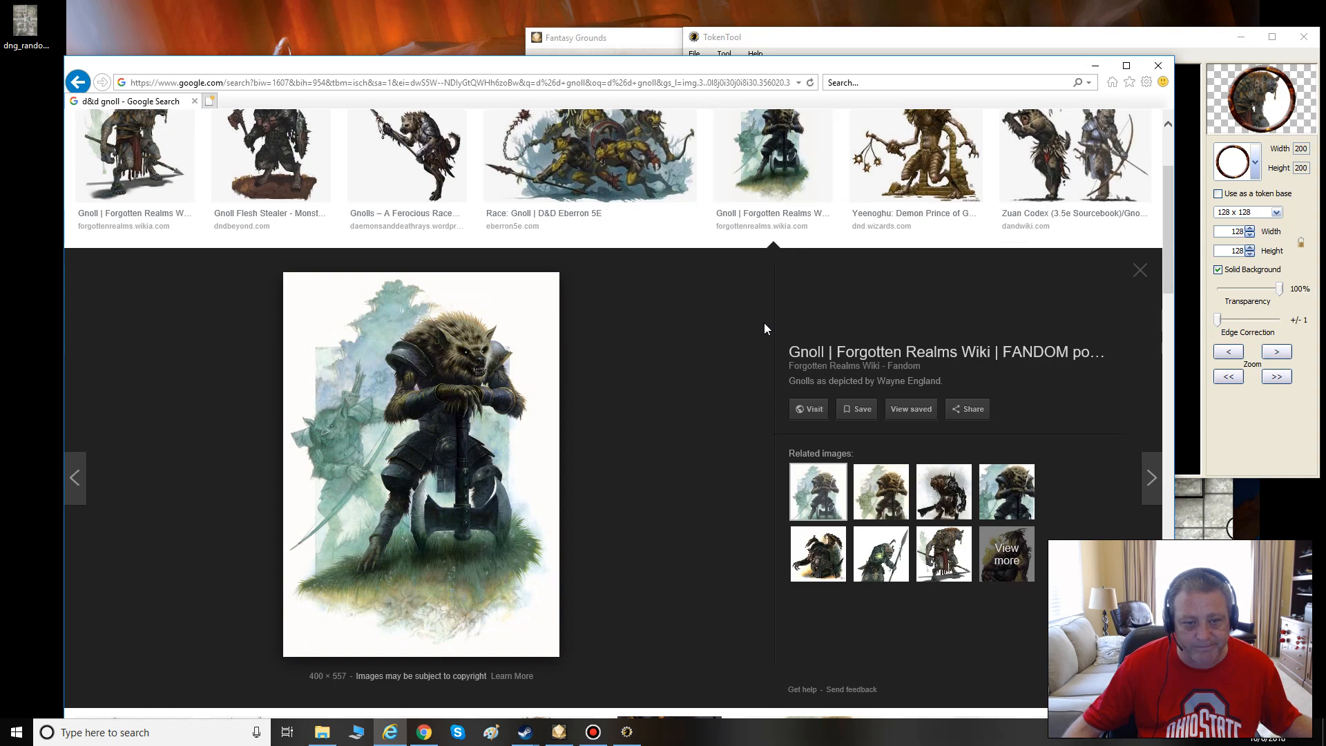
scroll(864, 283, up, 2)
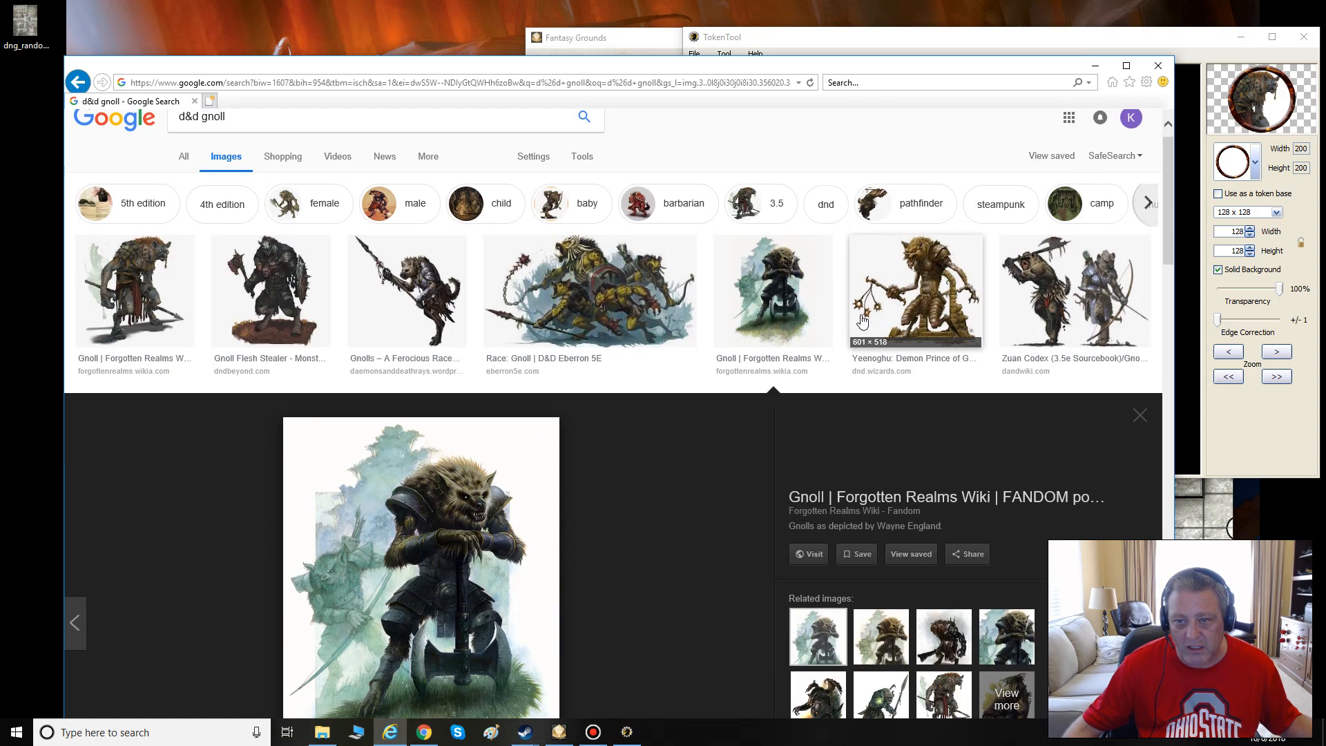
click(927, 283)
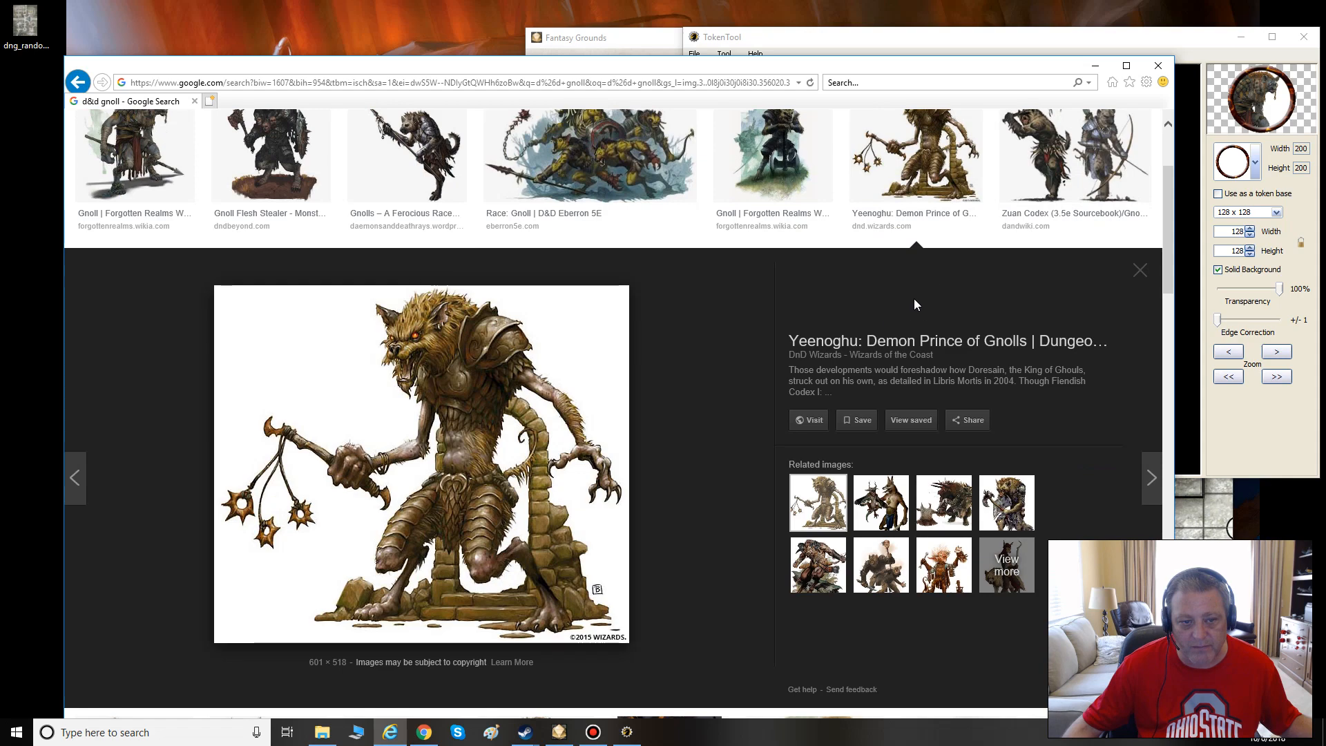
click(1043, 159)
scroll(510, 525, down, 7)
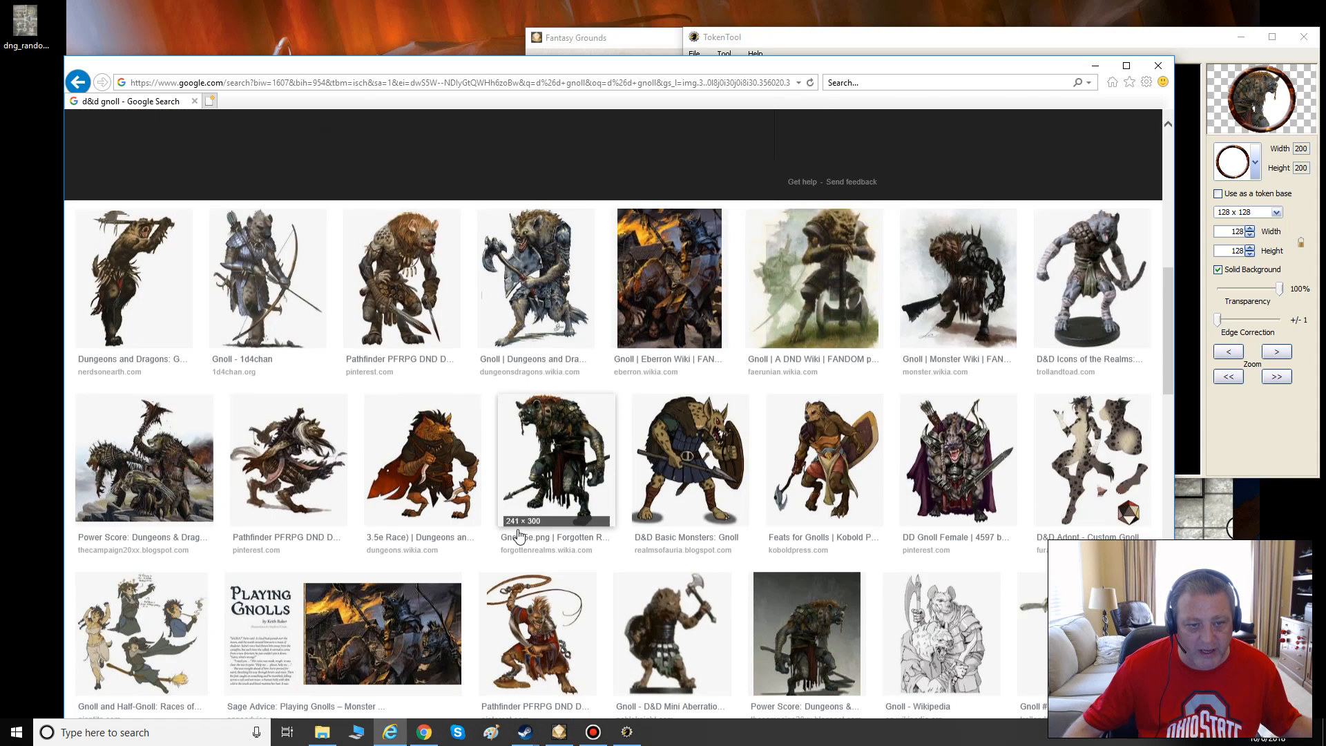
click(168, 325)
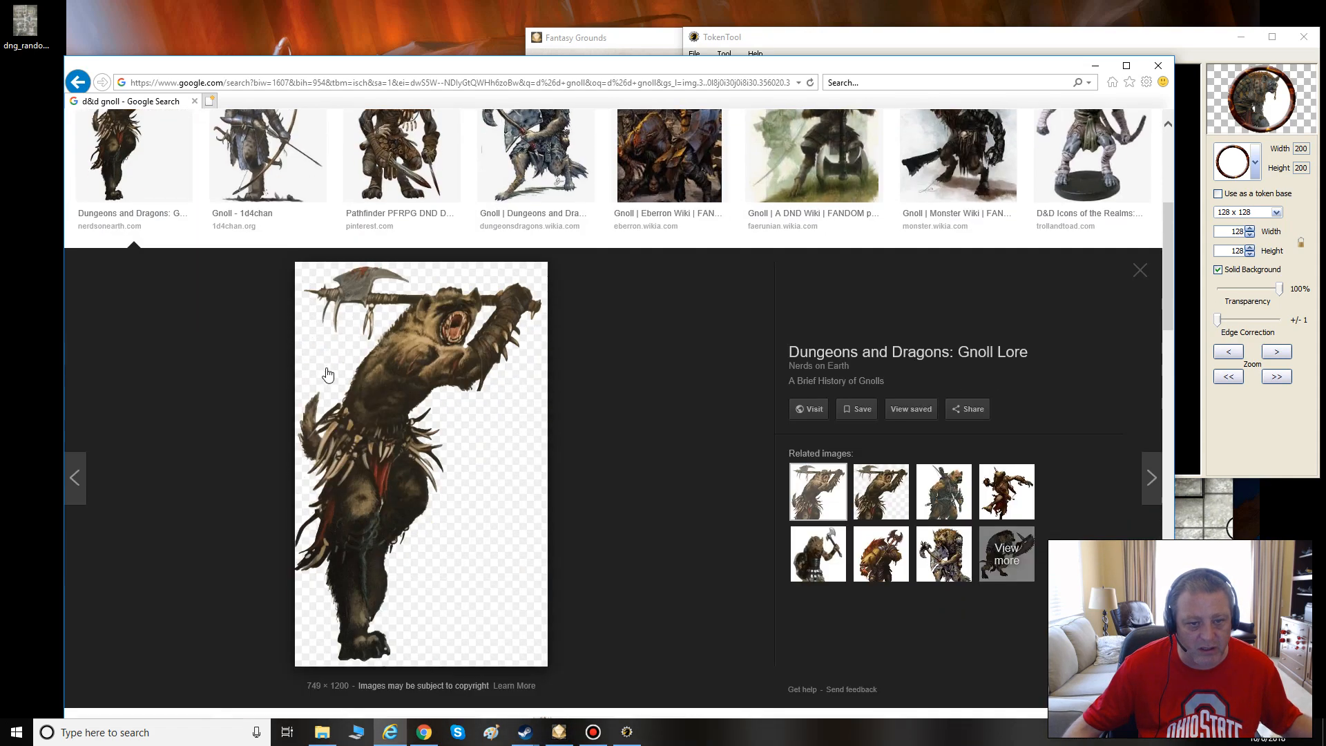
scroll(256, 325, up, 2)
click(256, 366)
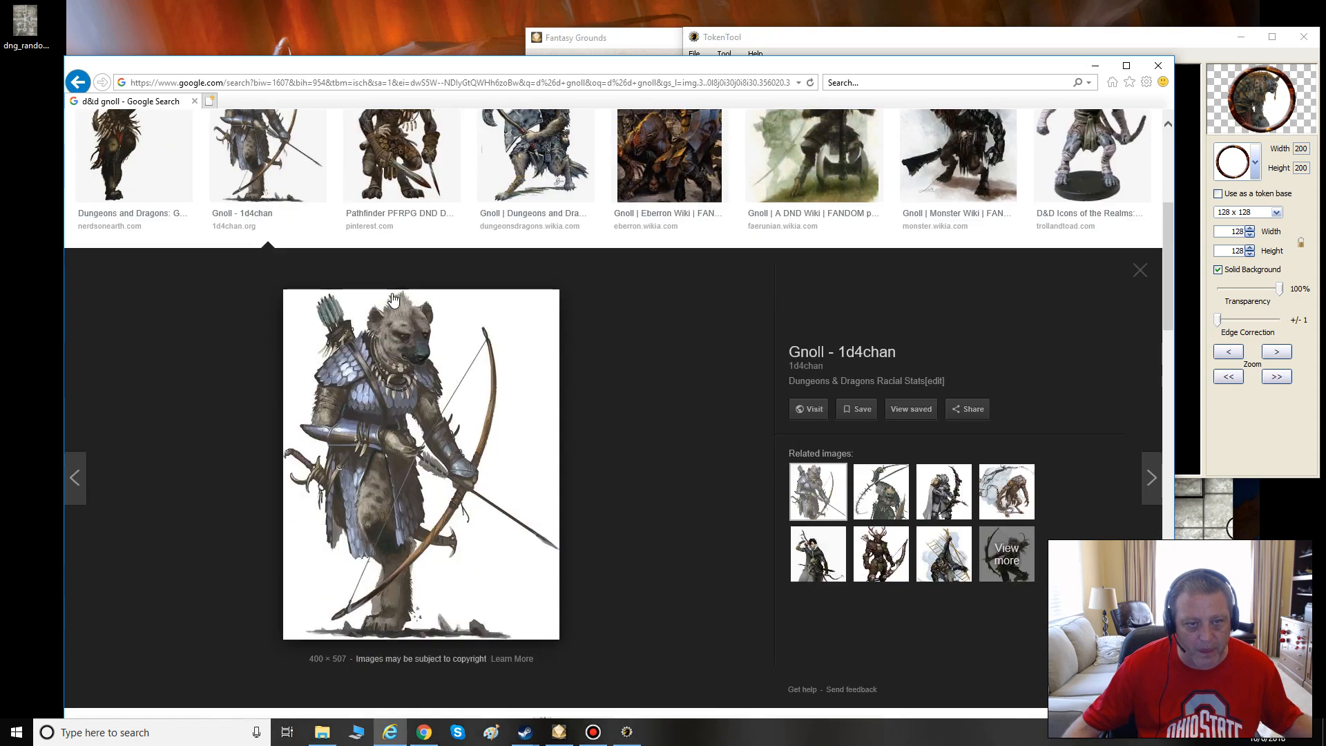
scroll(407, 360, up, 3)
click(426, 362)
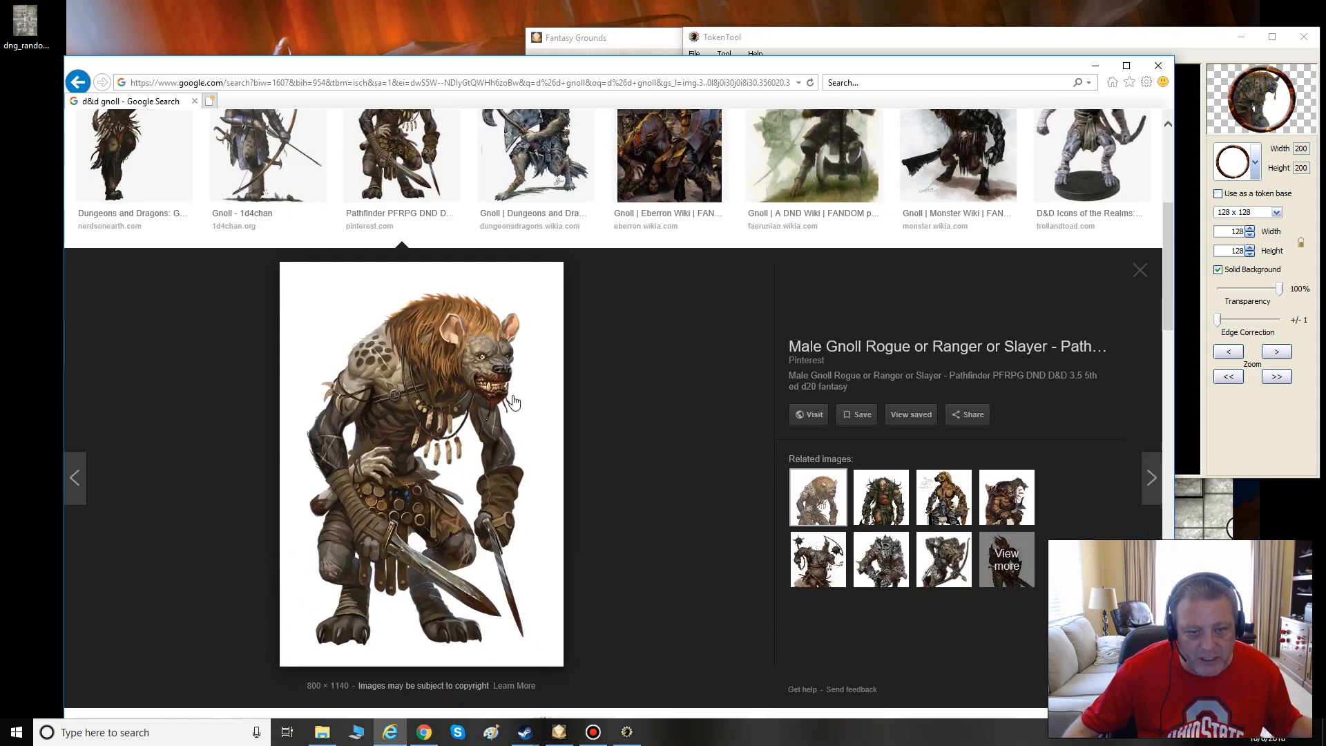
Screen-capture the head and upper body of the Male Gnoll Rogue picture into TokenTool.
click(1250, 452)
click(724, 54)
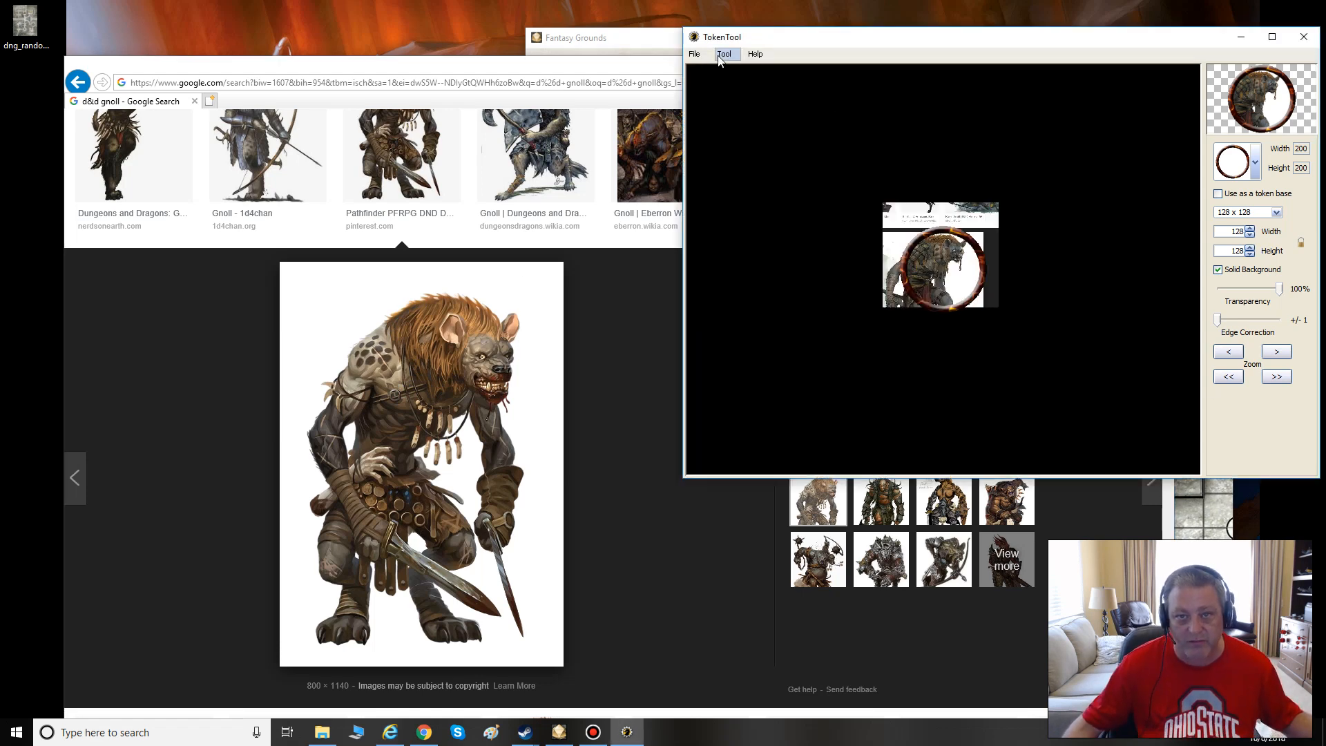
click(760, 68)
drag(464, 334, 445, 380)
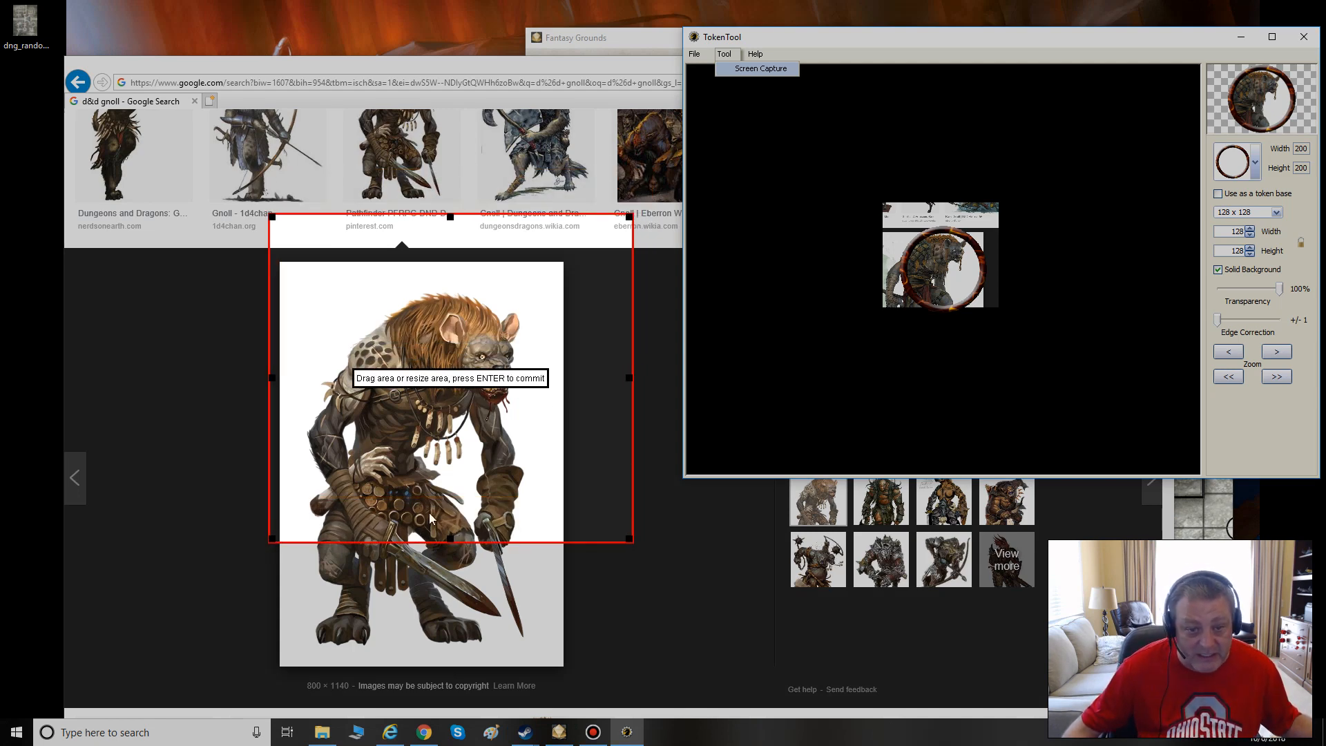
key(Return)
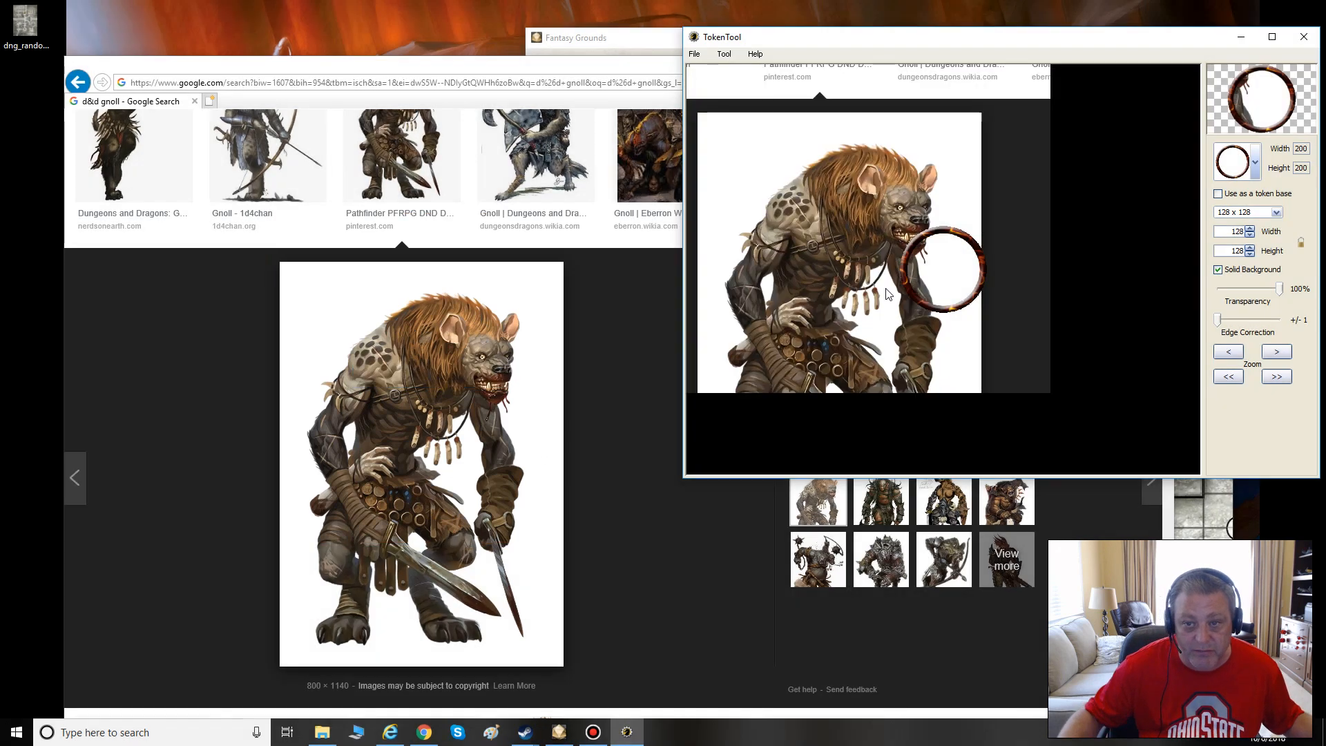
Shrink the captured Male Gnoll Rogue and position its head and upper body inside the fiery ring.
click(1228, 378)
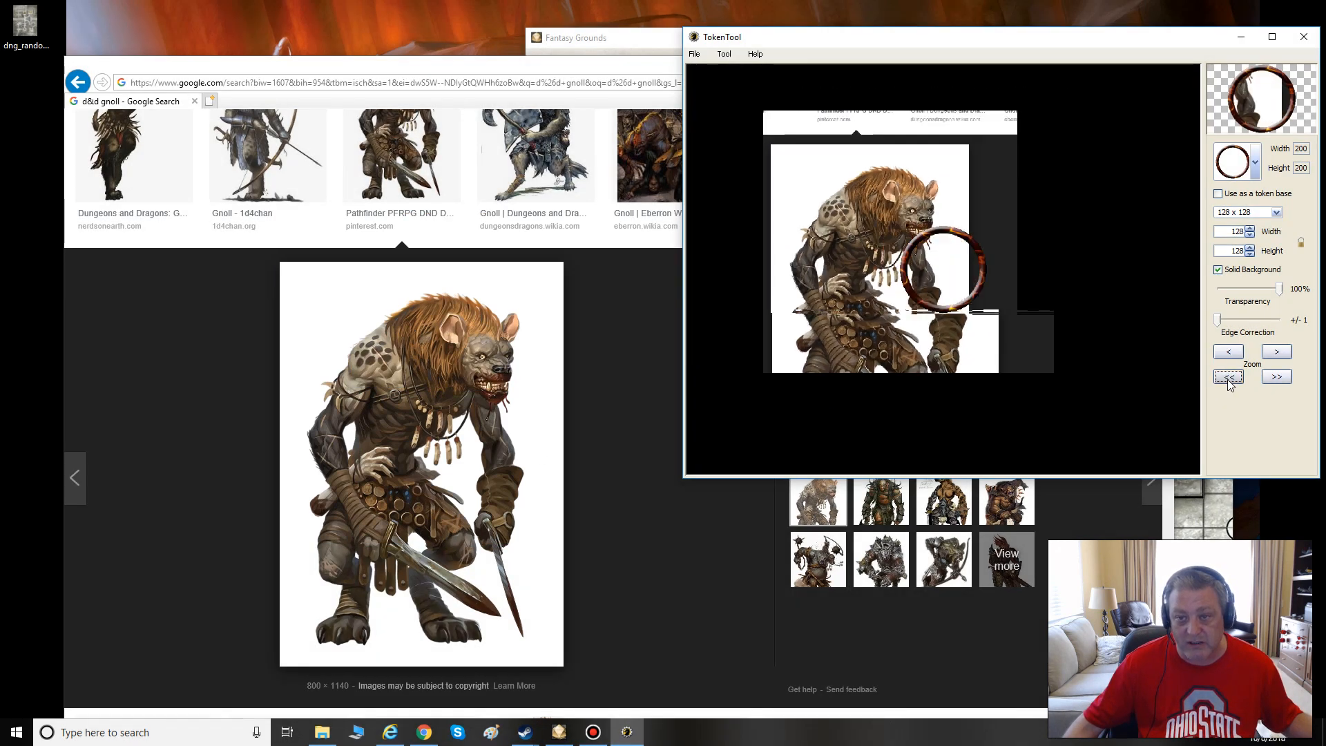
drag(840, 227, 863, 247)
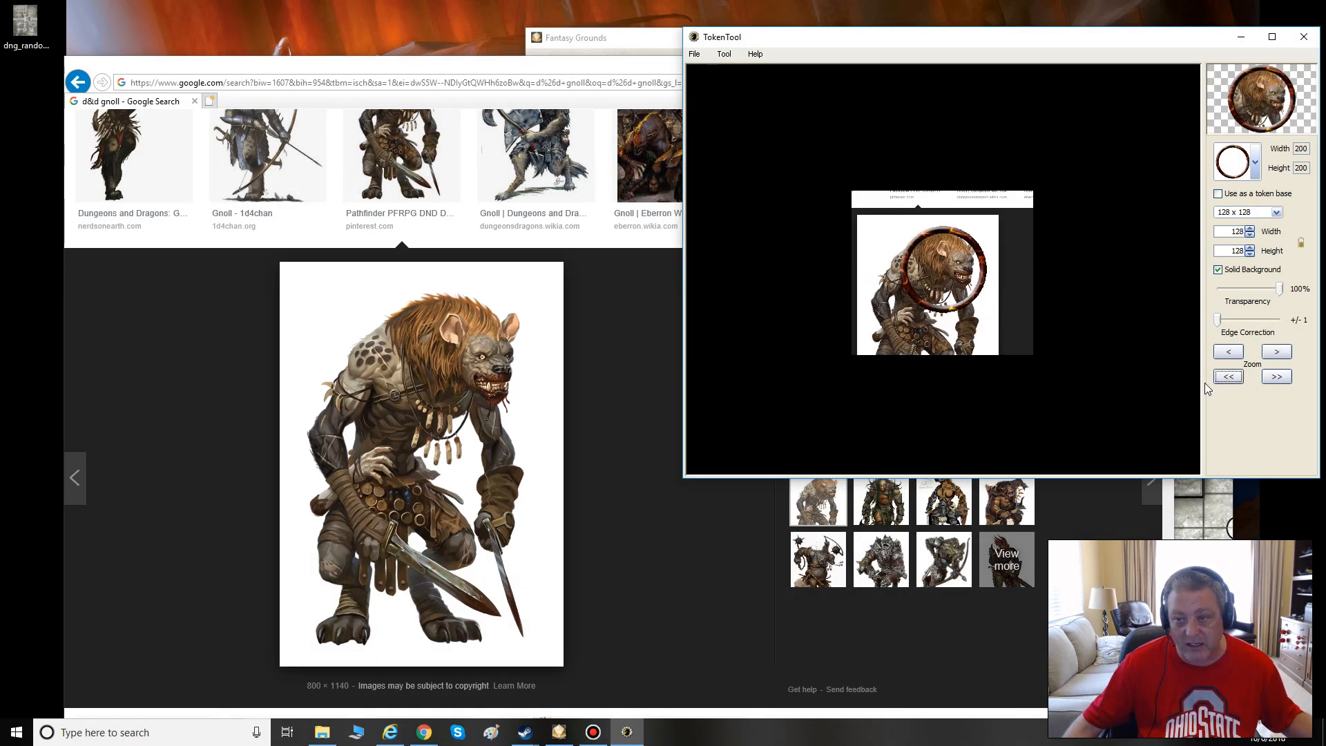
click(1228, 377)
click(1228, 378)
drag(973, 287, 1011, 304)
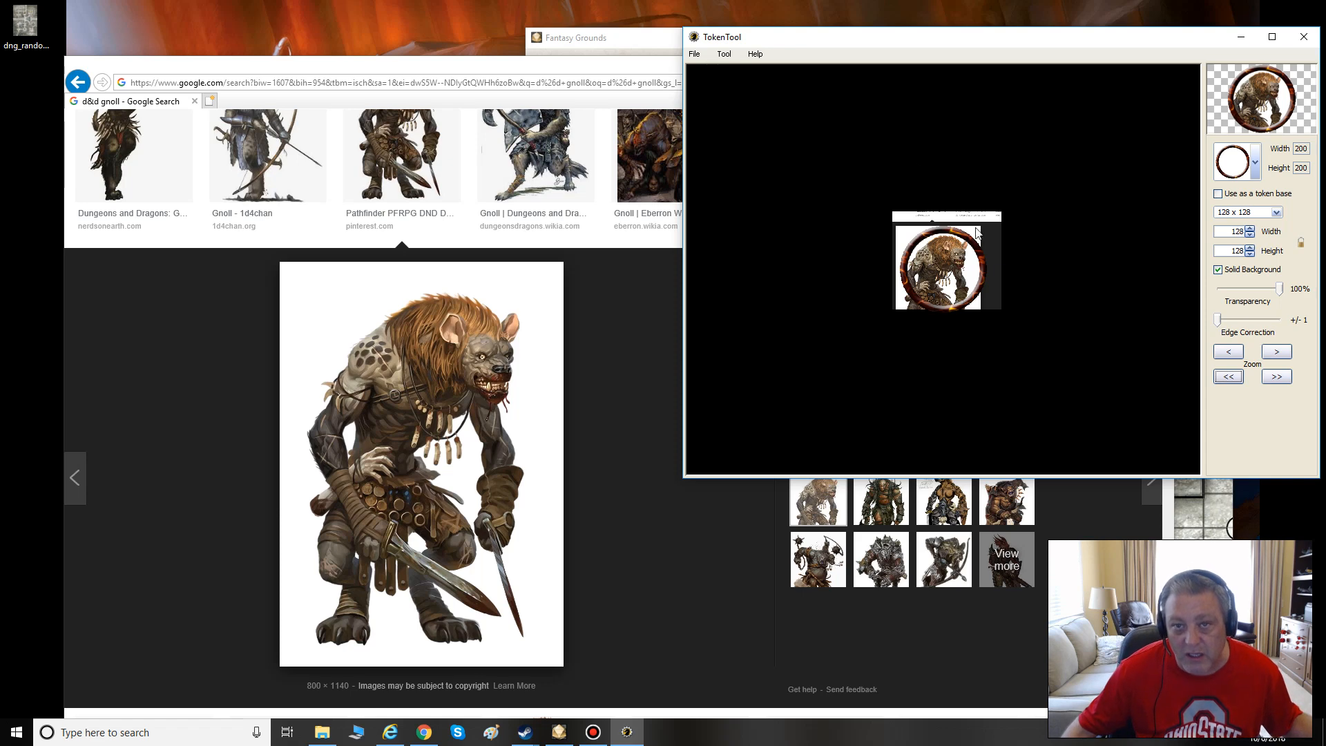
Save the finished token under the file name Weregnoll in the Tokens folder on the DATA (D:) drive.
click(694, 54)
click(725, 82)
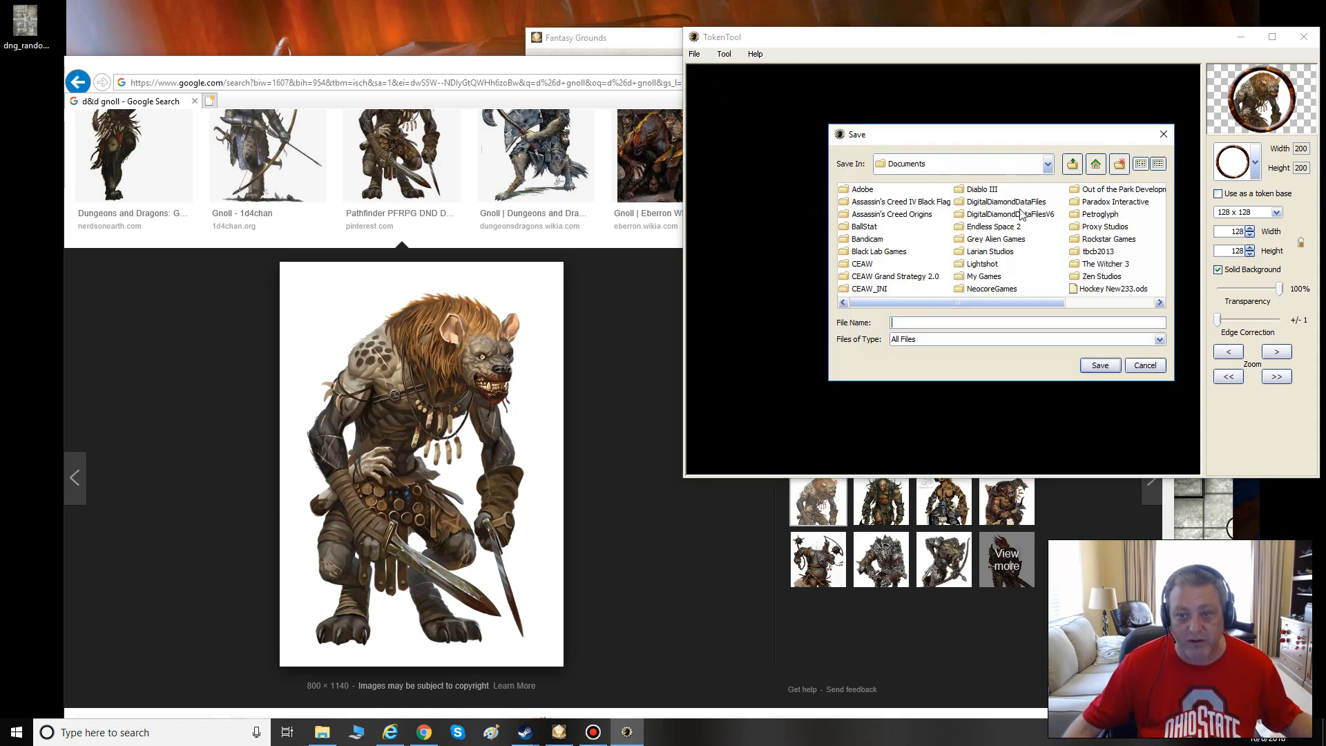
click(1048, 164)
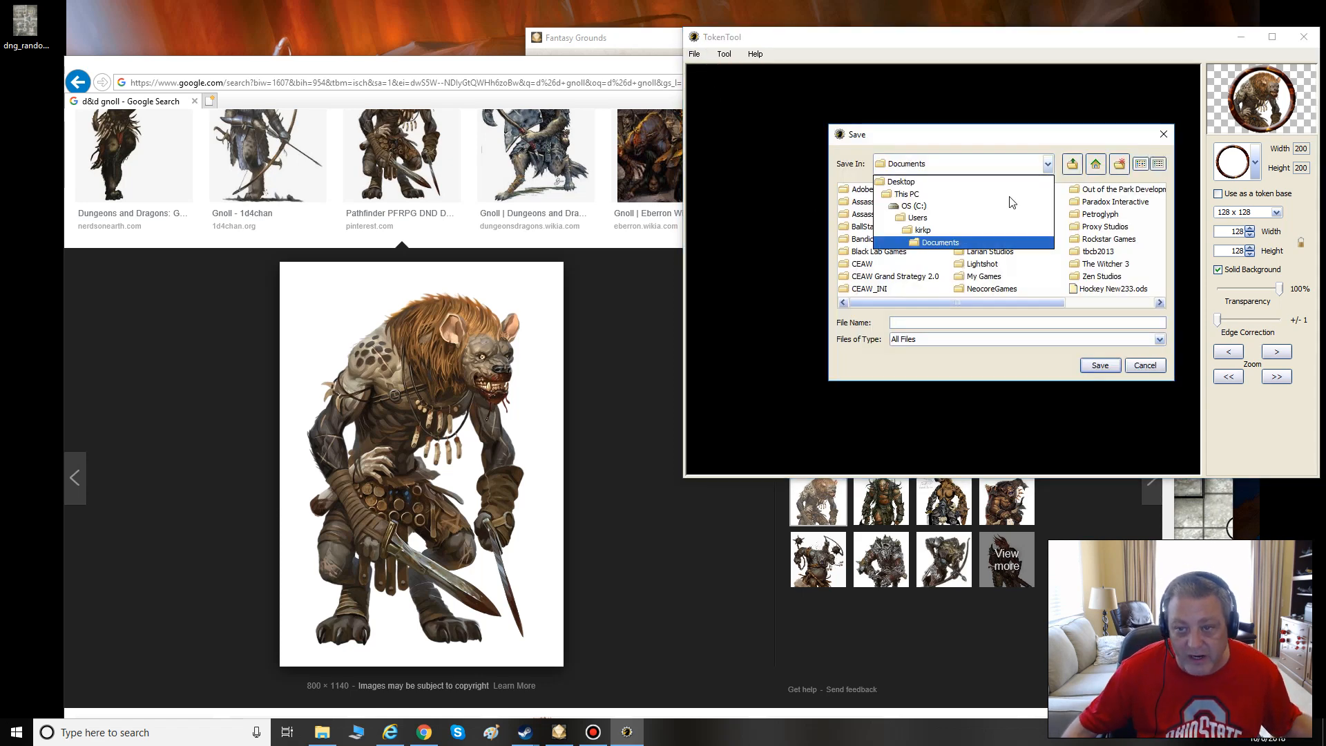
click(902, 196)
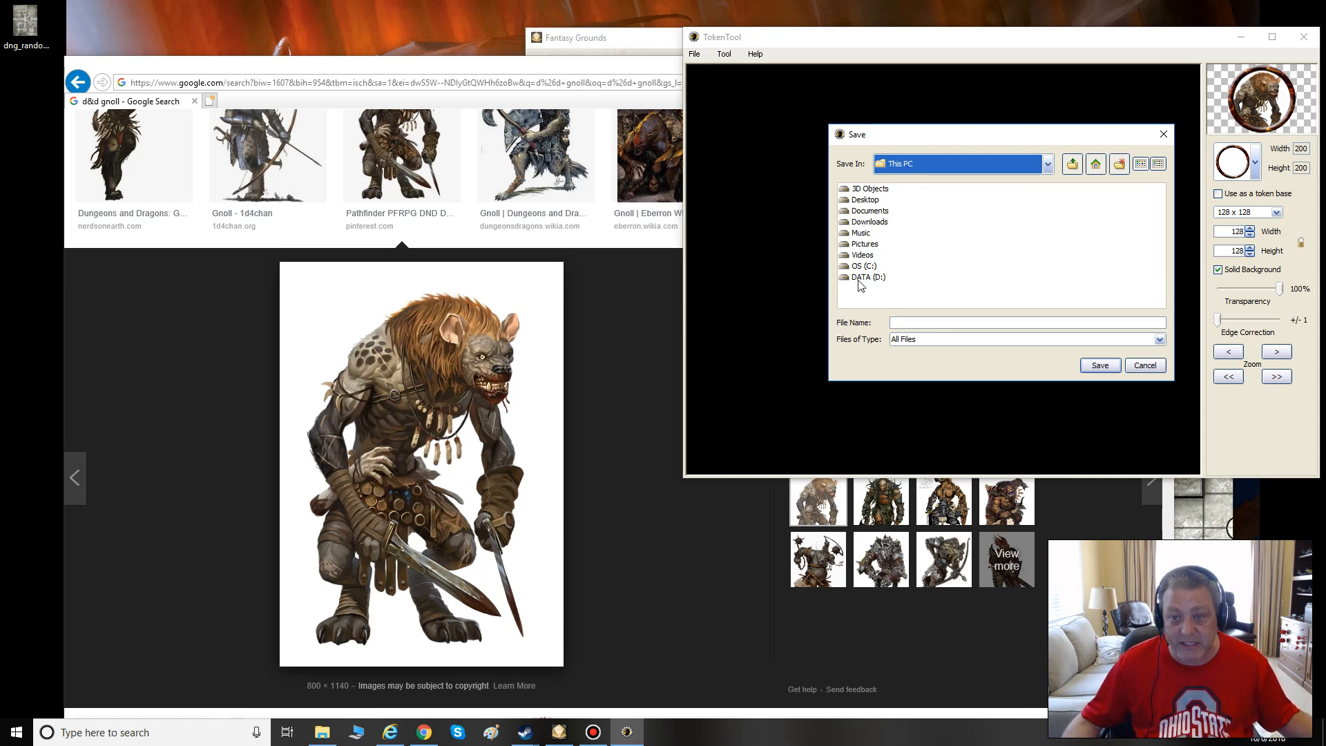
double_click(860, 278)
scroll(891, 304, right, 8)
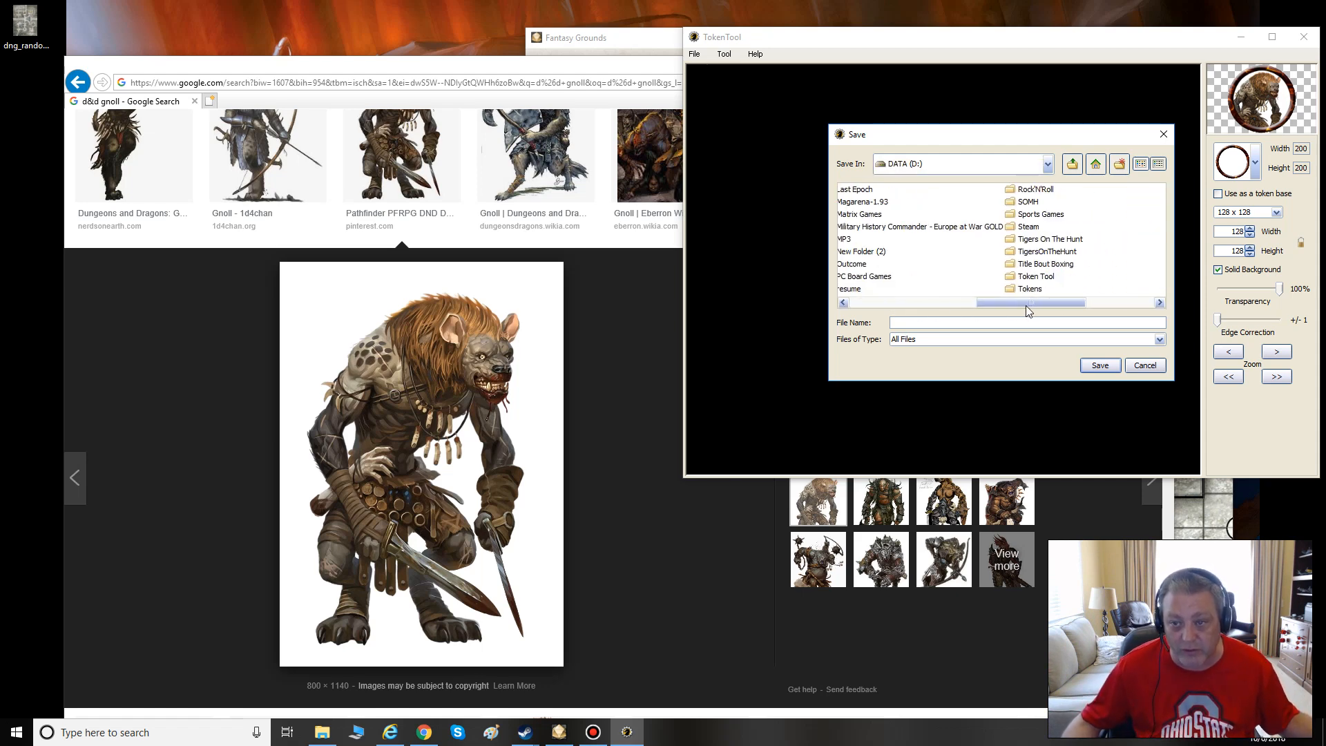
double_click(943, 289)
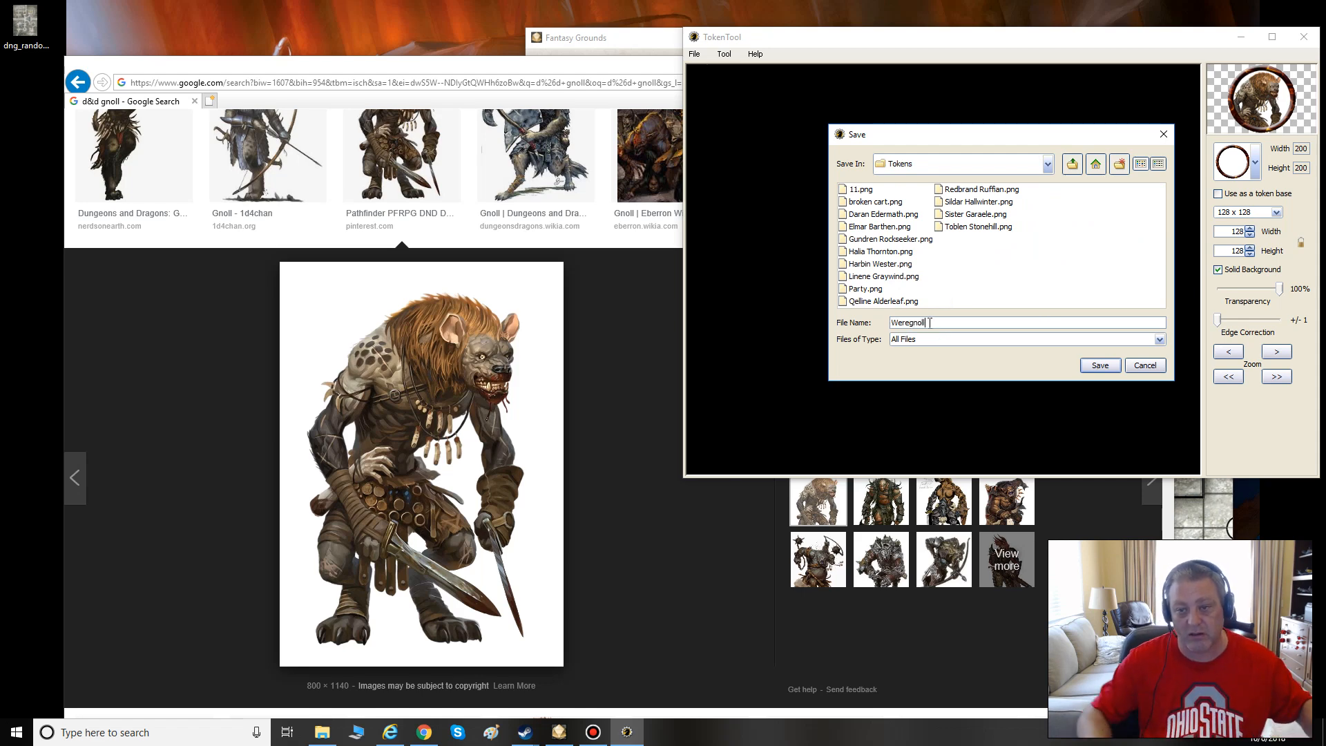
click(1099, 366)
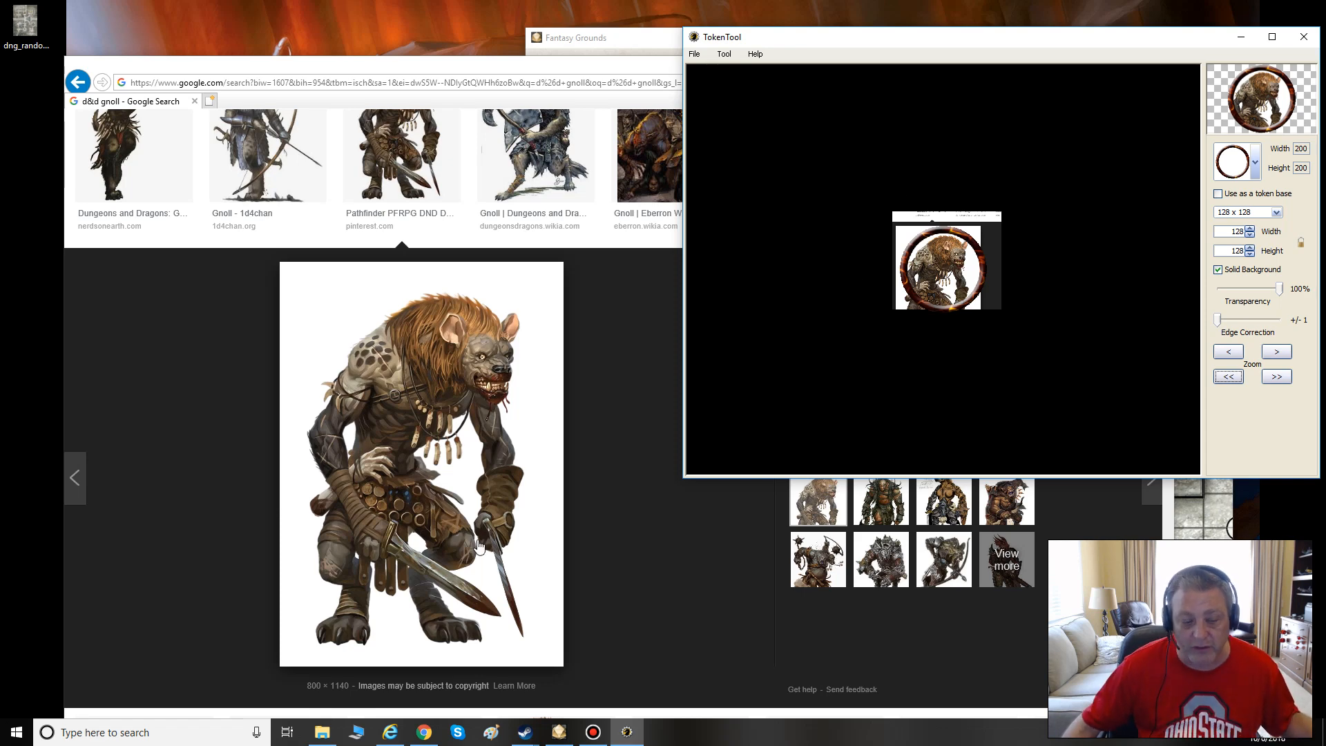
Bring up the D: drive Tokens folder in File Explorer and check the Weregnoll file, keeping the TokenTool canvas in view.
click(322, 733)
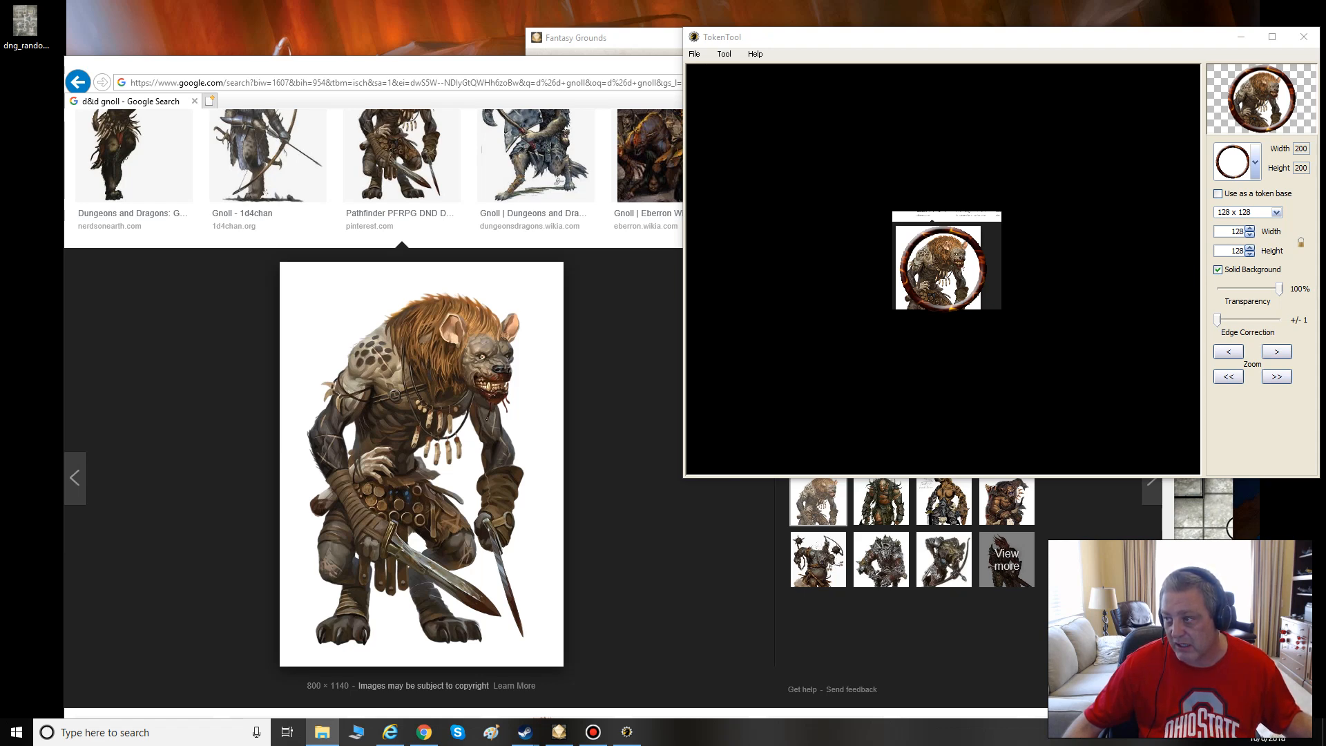
drag(1325, 145, 568, 104)
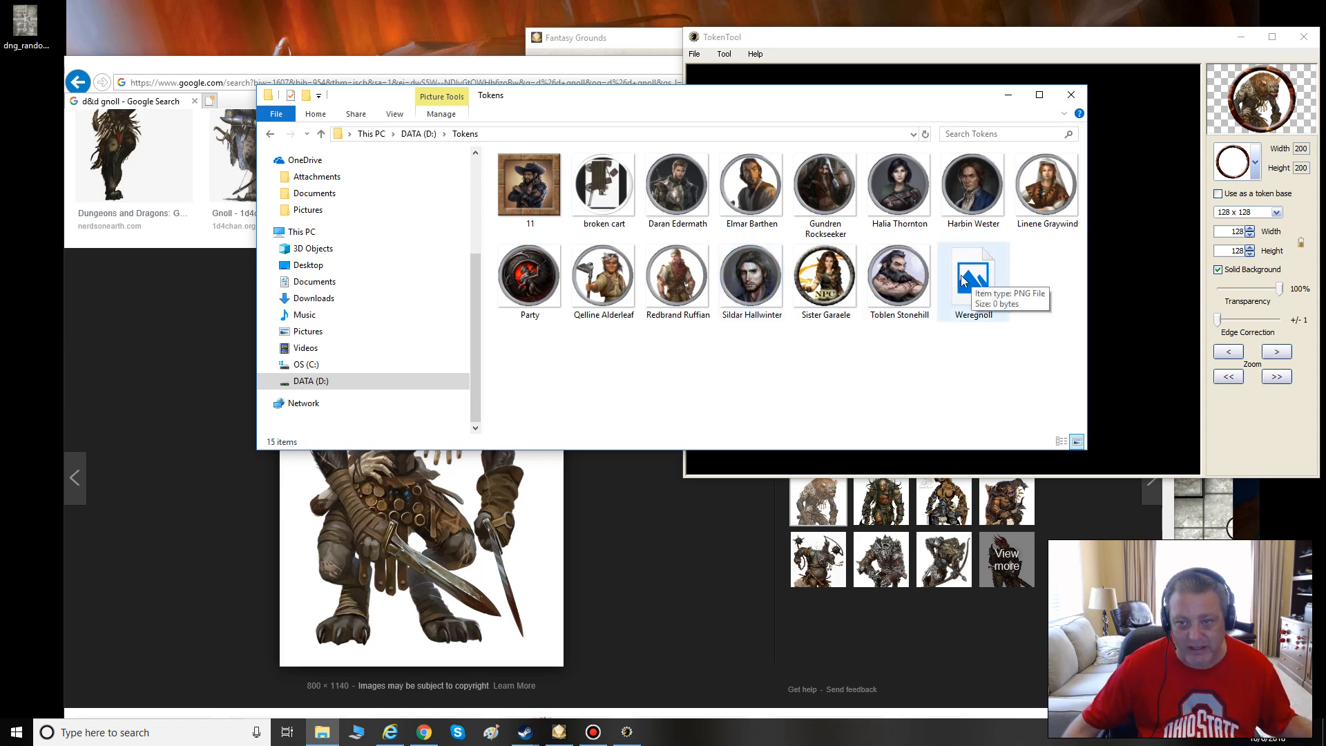
drag(829, 97, 802, 342)
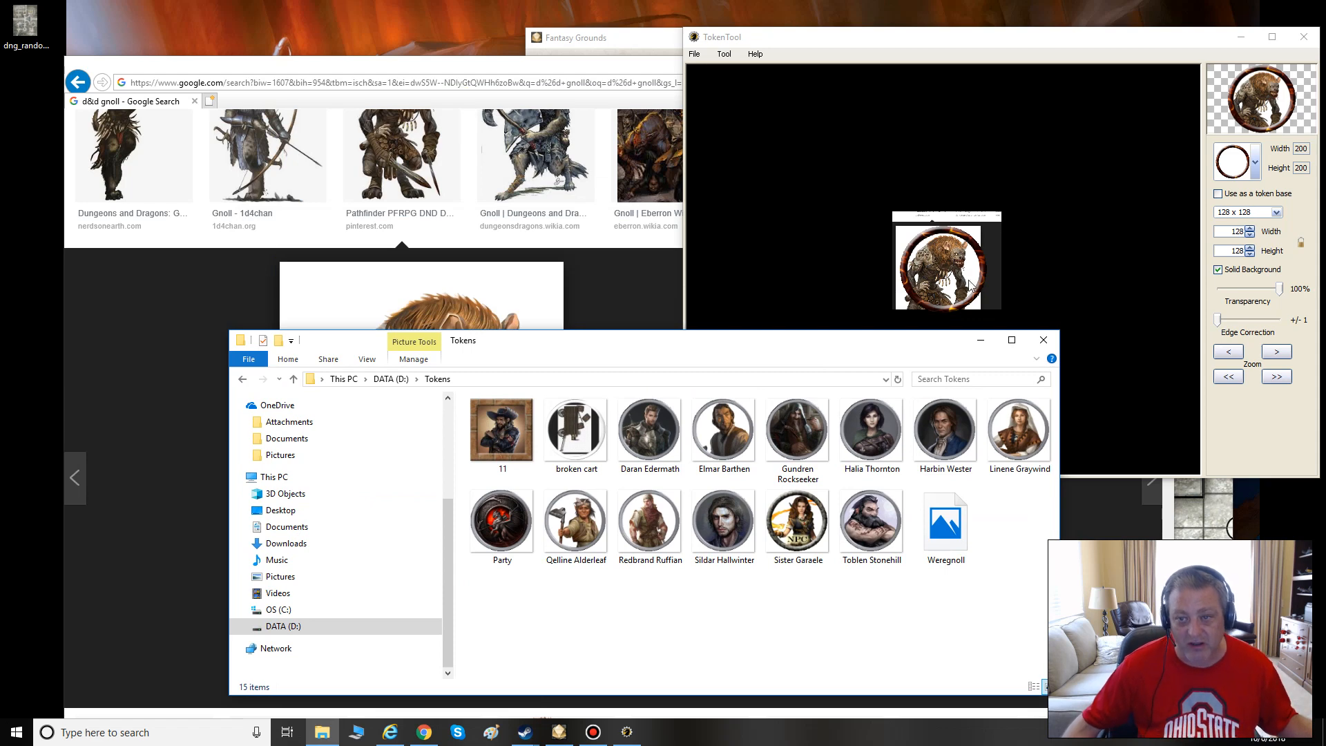
Try a TokenTool screen capture of the default area over the Tokens folder window.
click(724, 54)
click(739, 69)
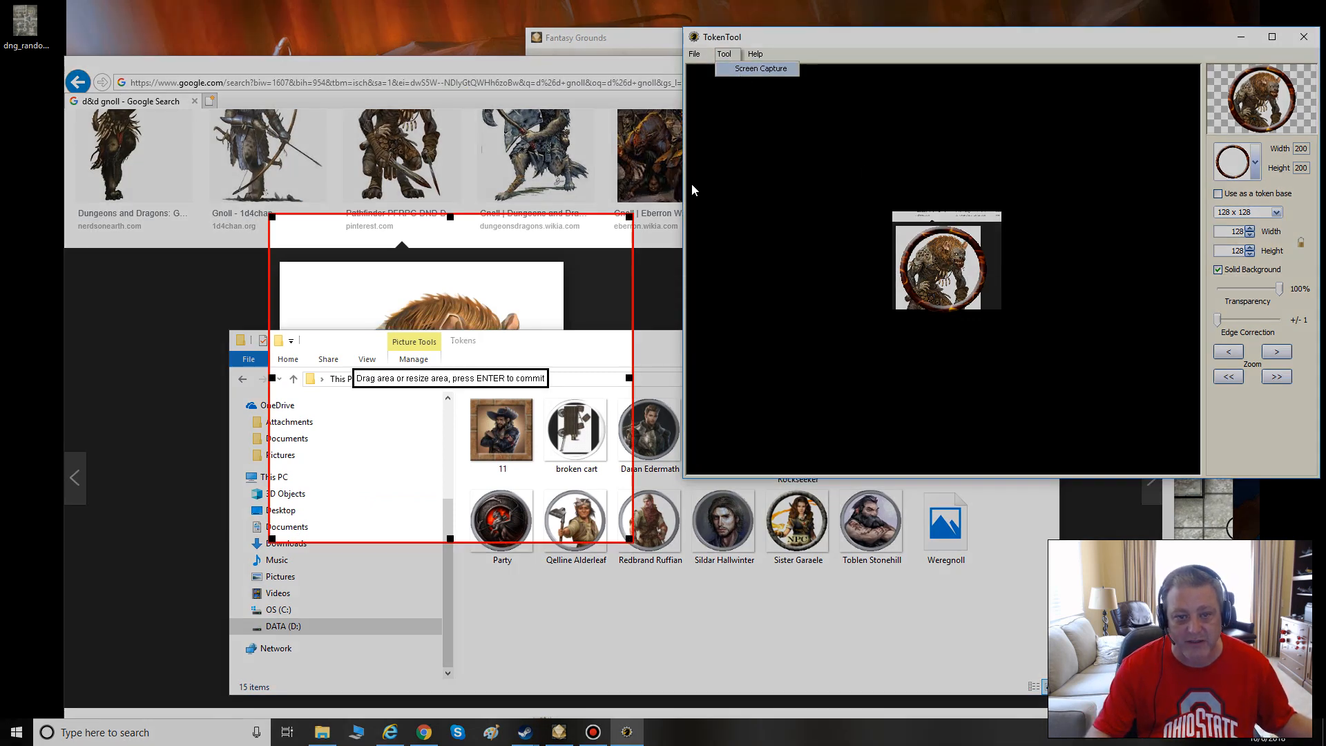
key(Return)
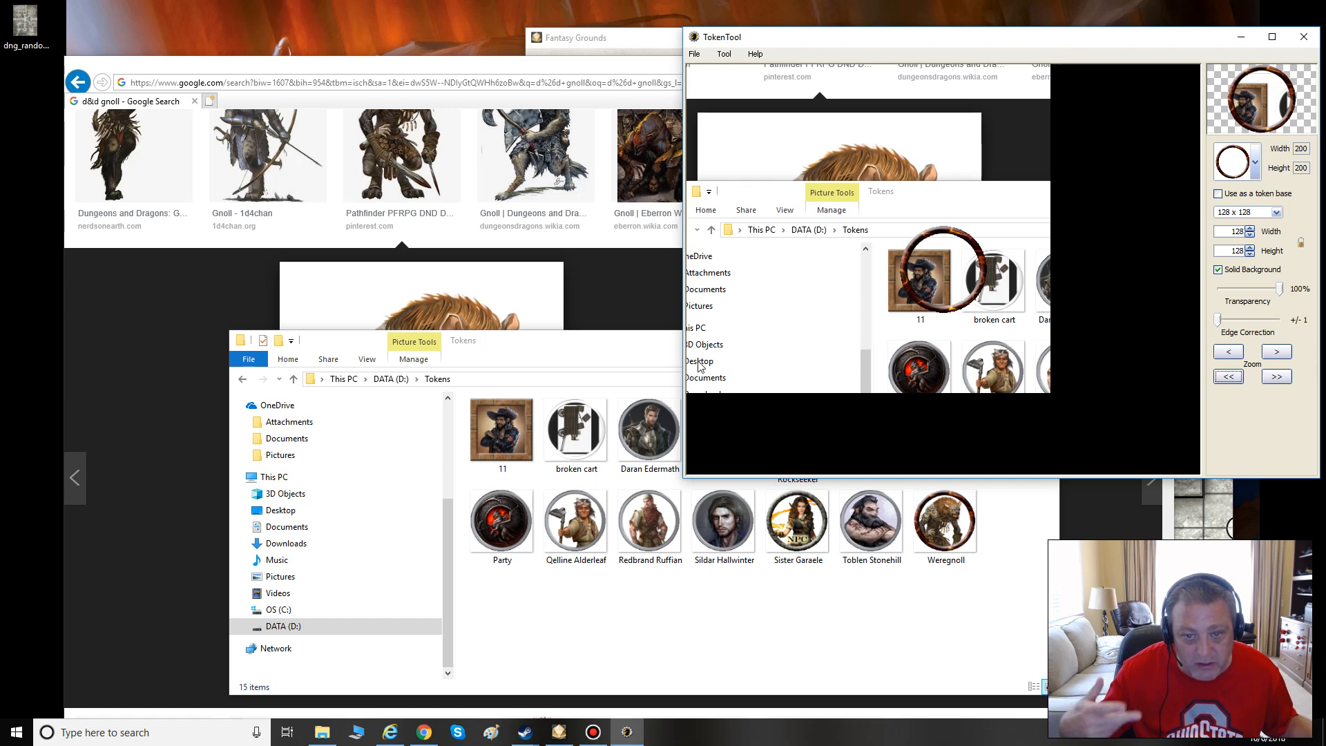
Minimize TokenTool, the Tokens folder and the browser, and maximize the Fantasy Grounds window.
drag(656, 350, 533, 149)
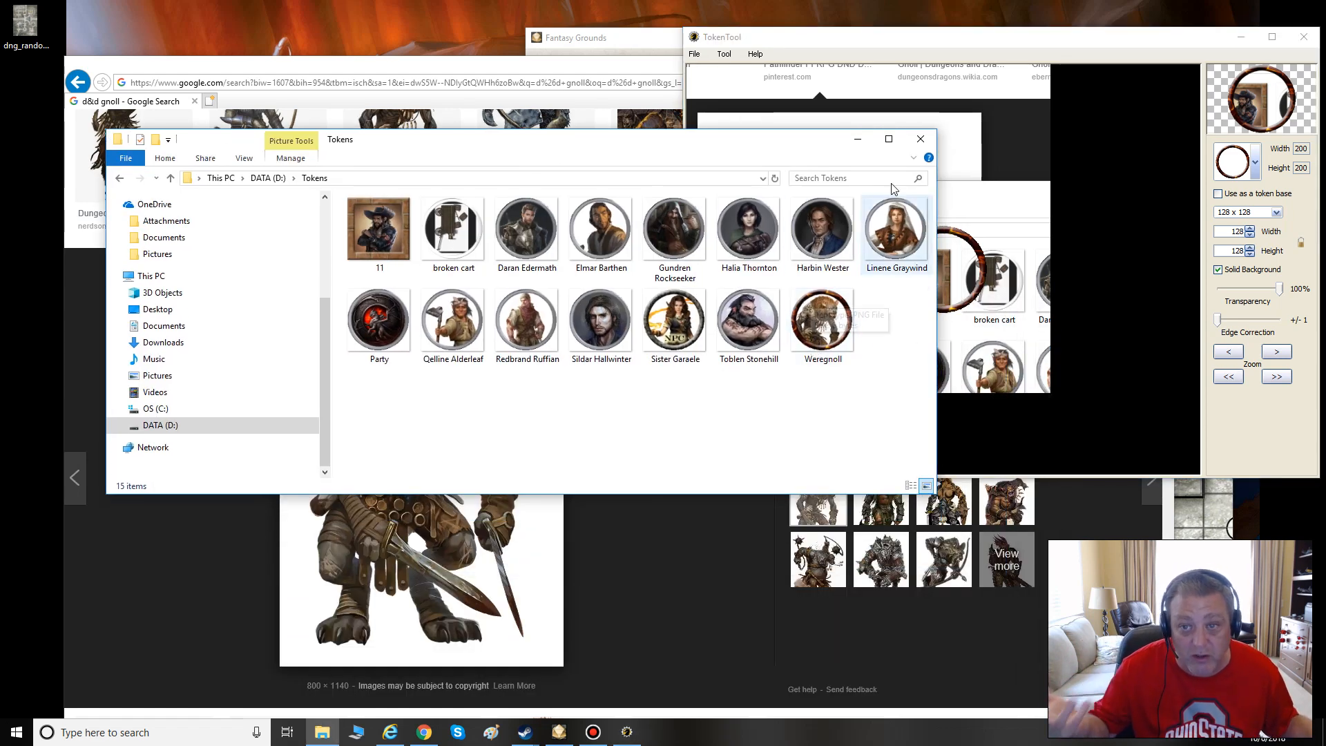
click(1239, 39)
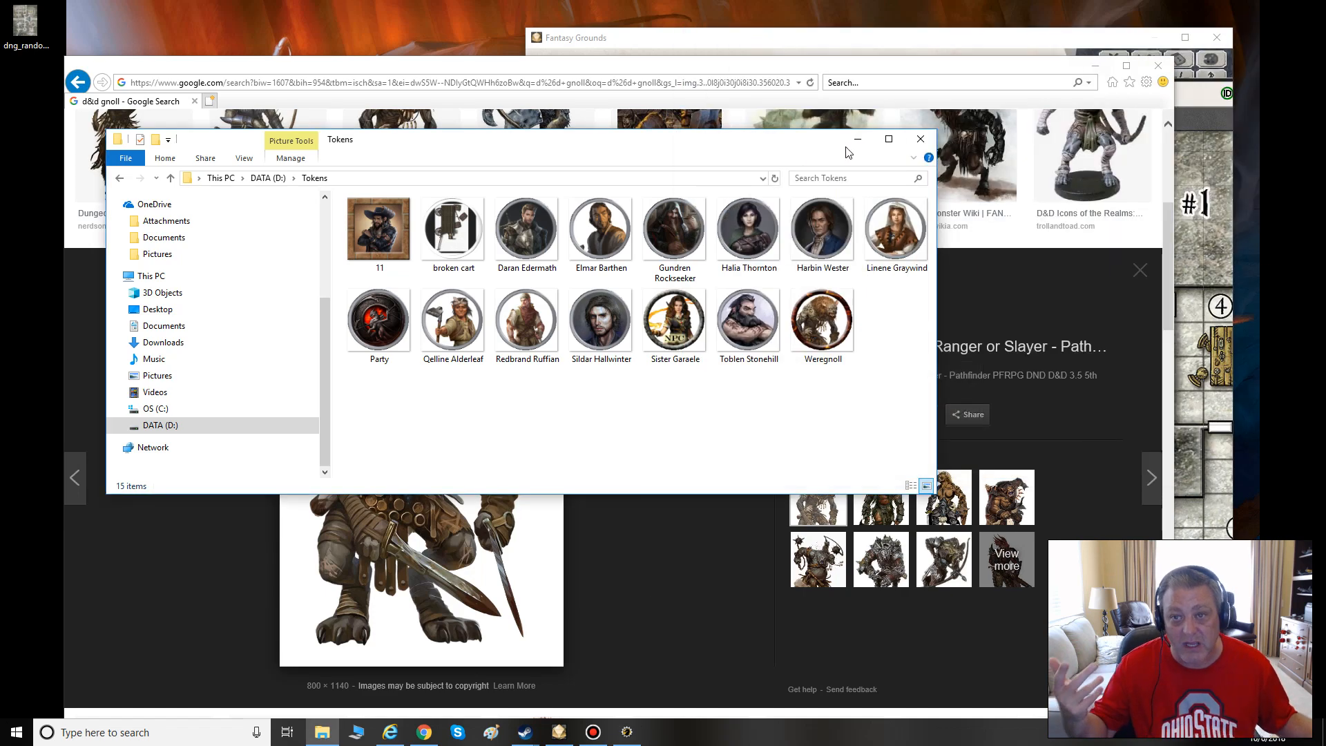
click(861, 146)
click(1095, 65)
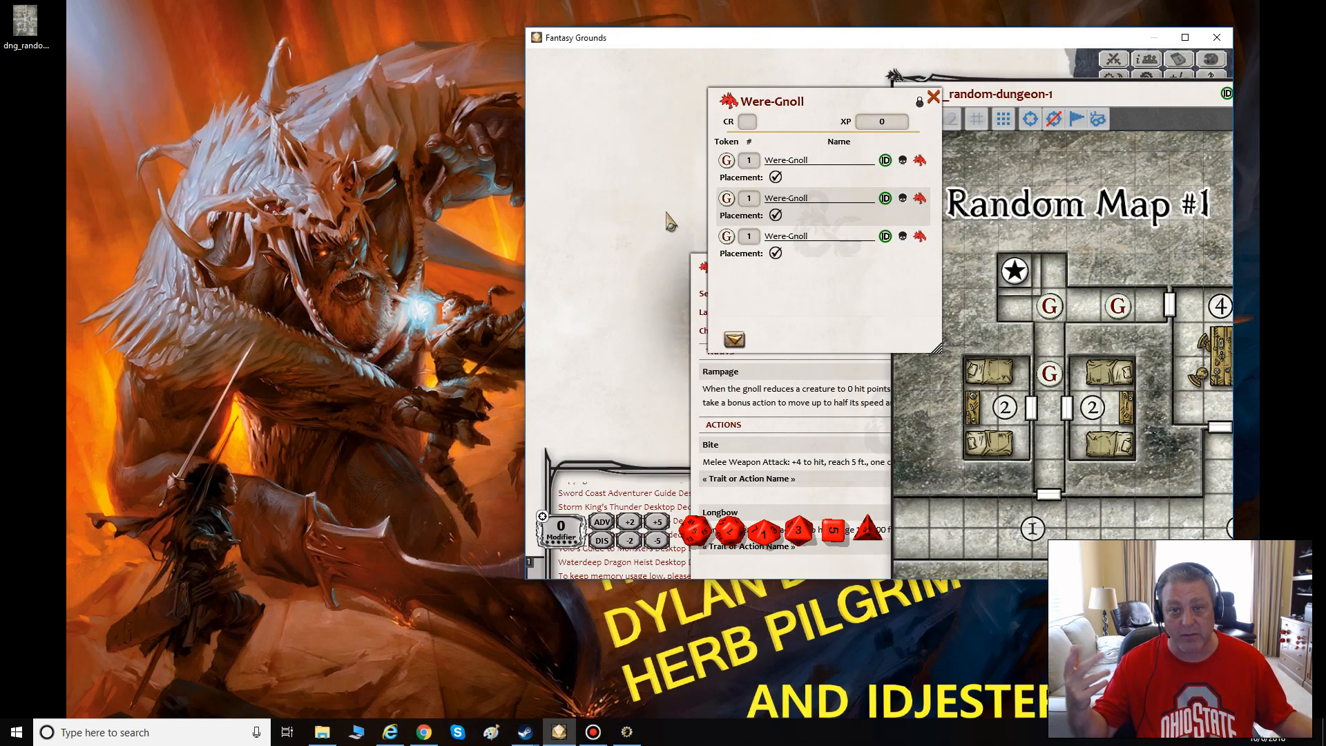
right_click(601, 204)
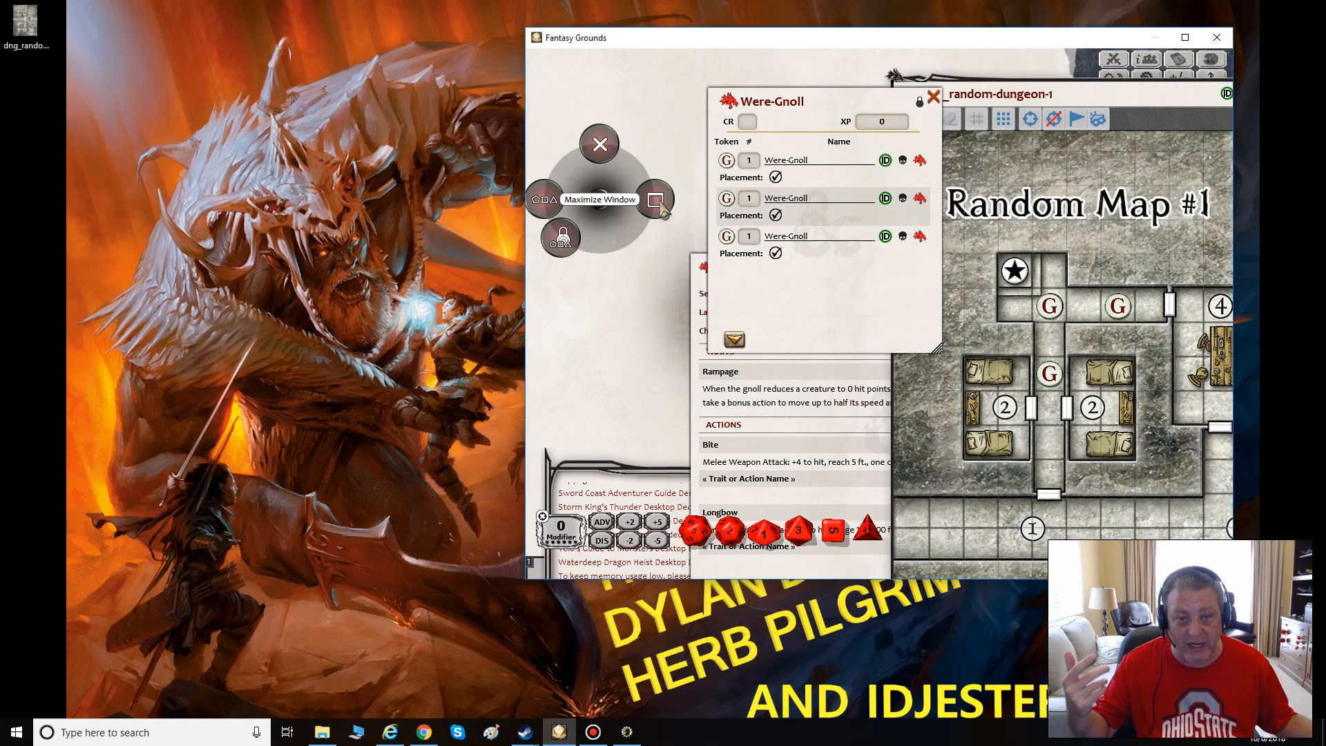
click(661, 206)
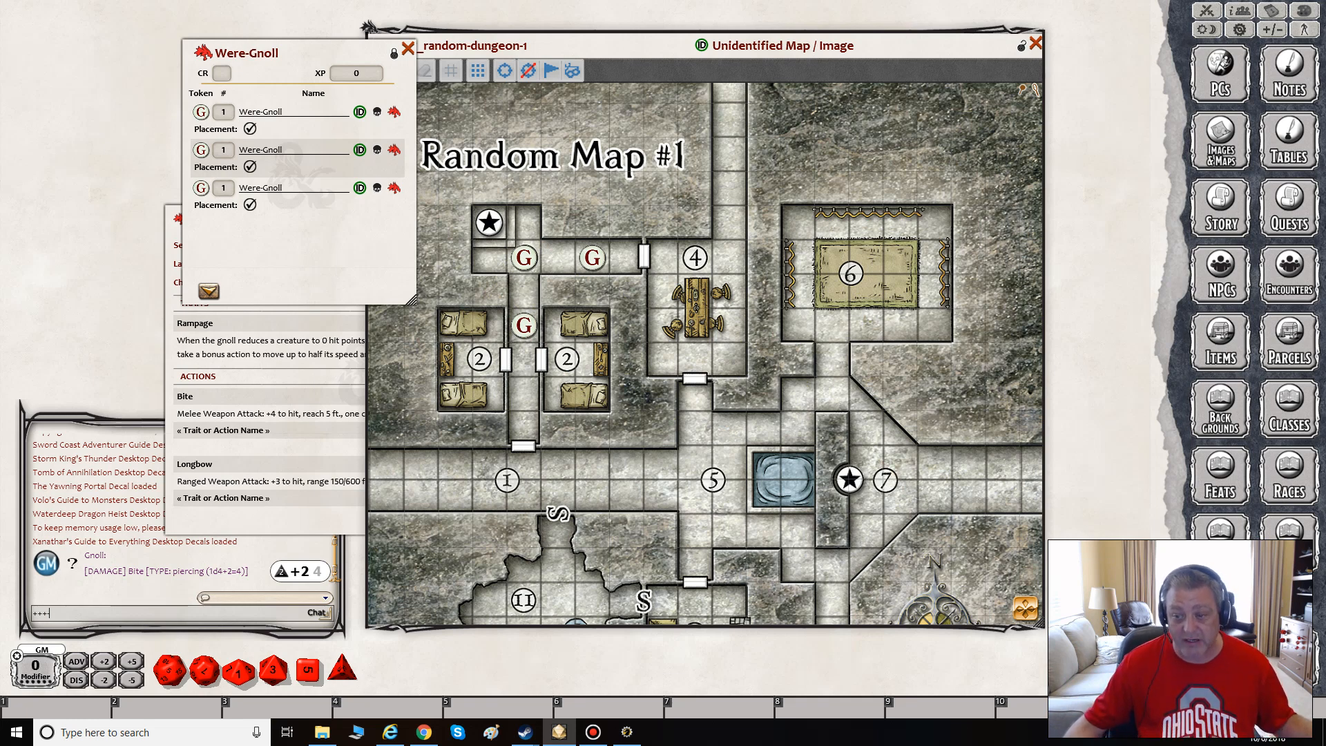
Open the campaign's token collection and look through its images for the new Weregnoll token.
click(1289, 677)
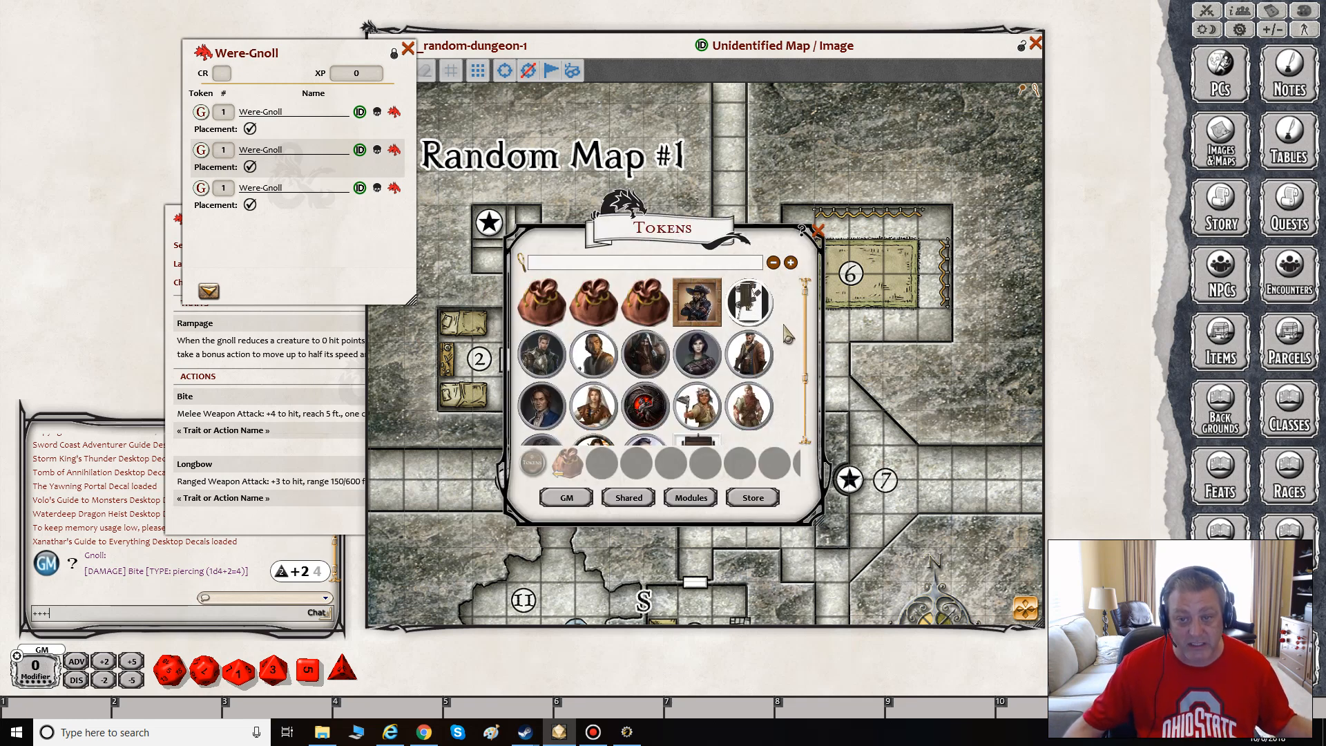
scroll(800, 390, down, 1)
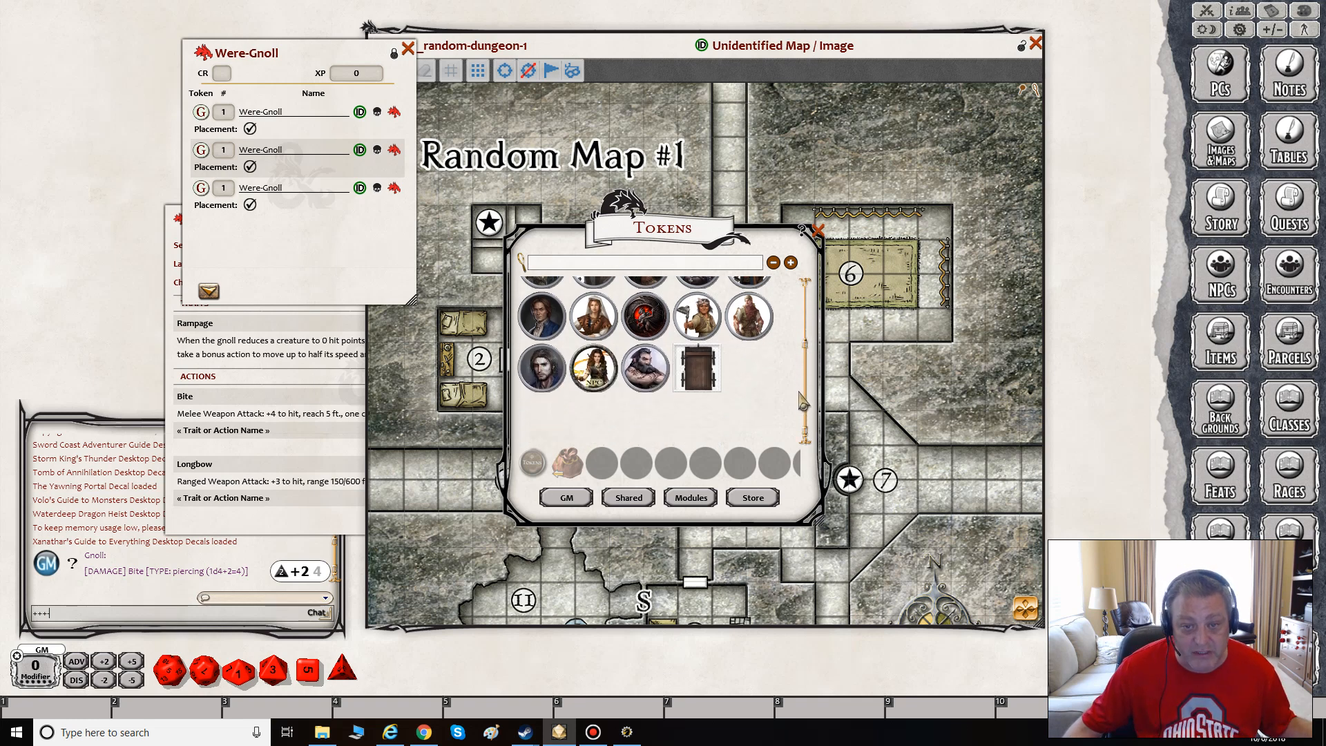
scroll(800, 390, up, 2)
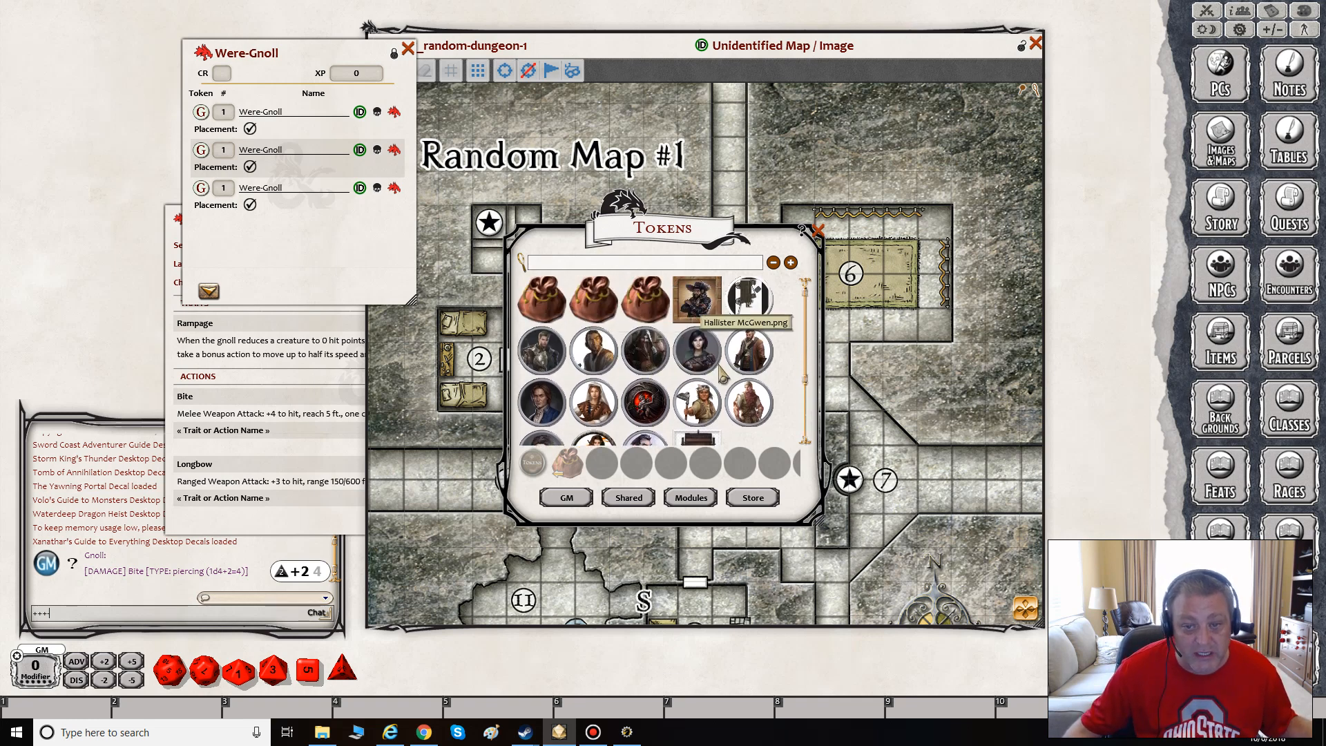
drag(805, 397, 799, 412)
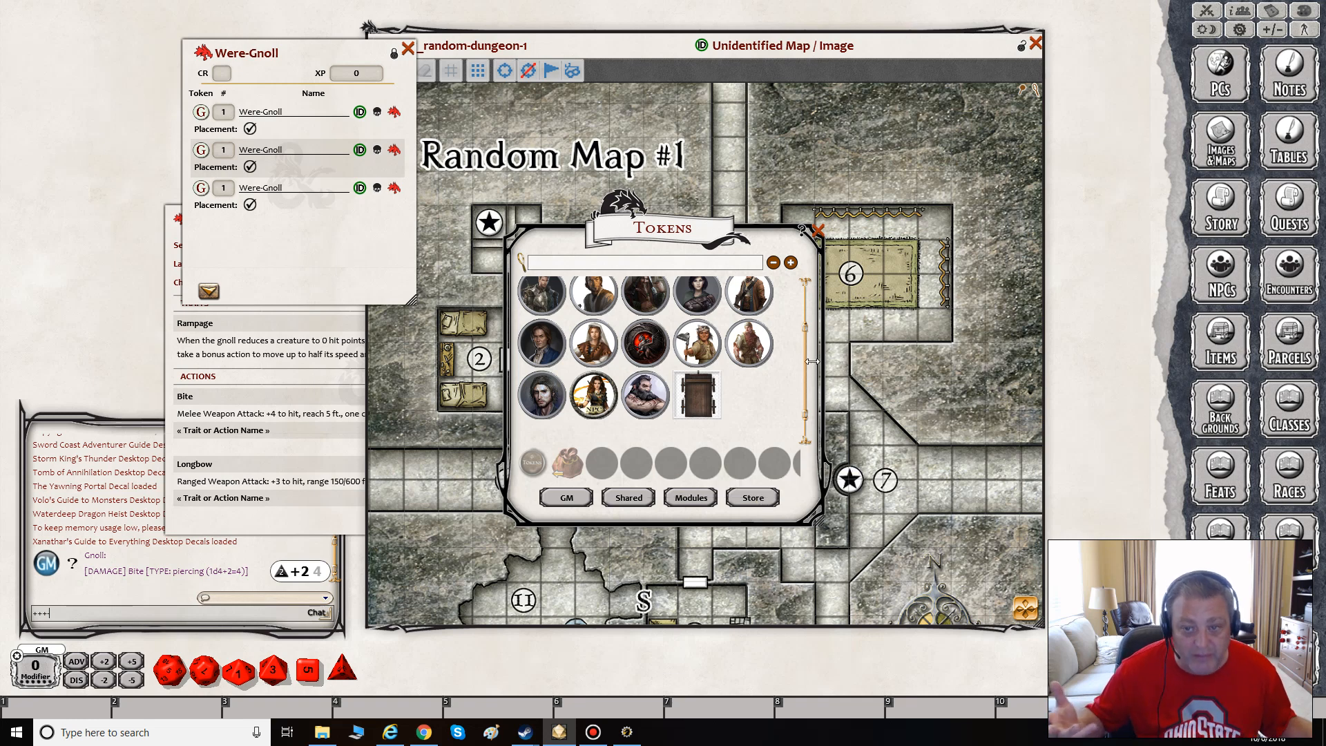
drag(808, 332, 805, 312)
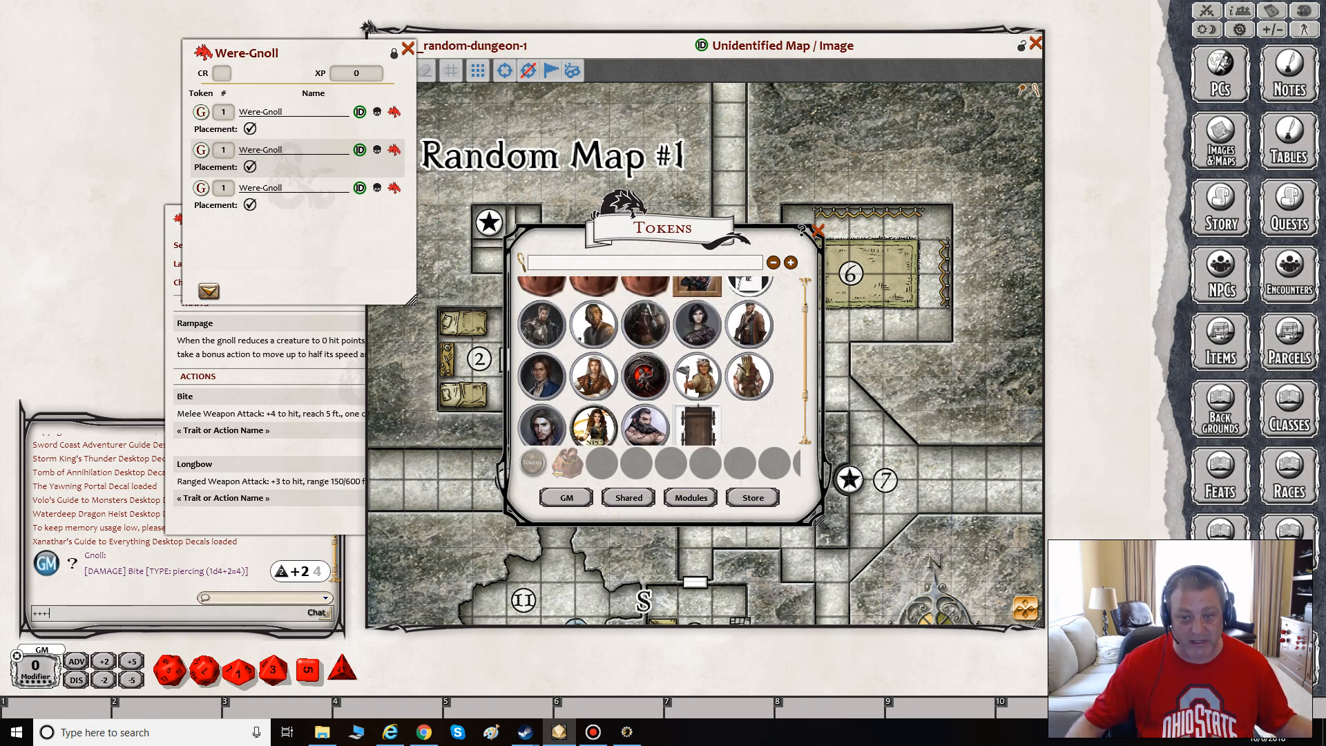
drag(806, 389, 806, 349)
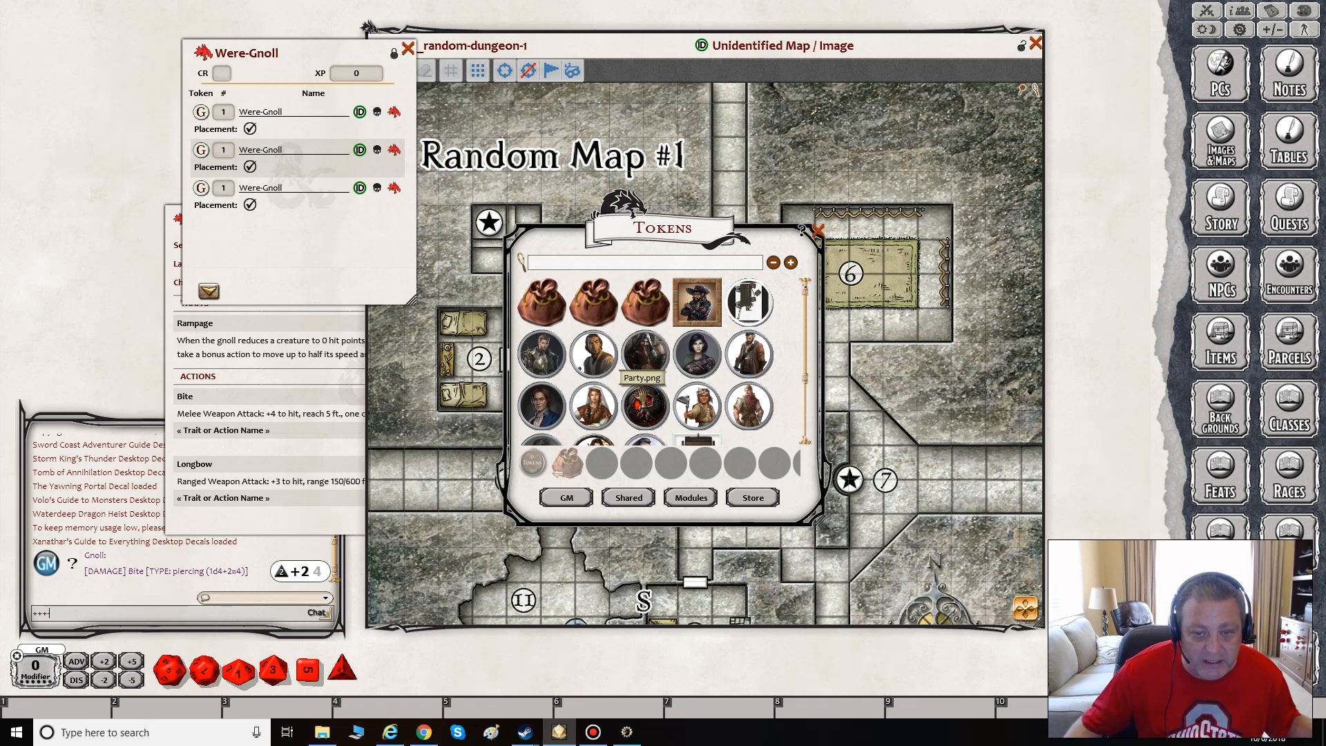
Open the GM token folder Fantasy Data\tokens\host, enlarge its window, and arrange the D: drive Tokens folder below it.
click(567, 497)
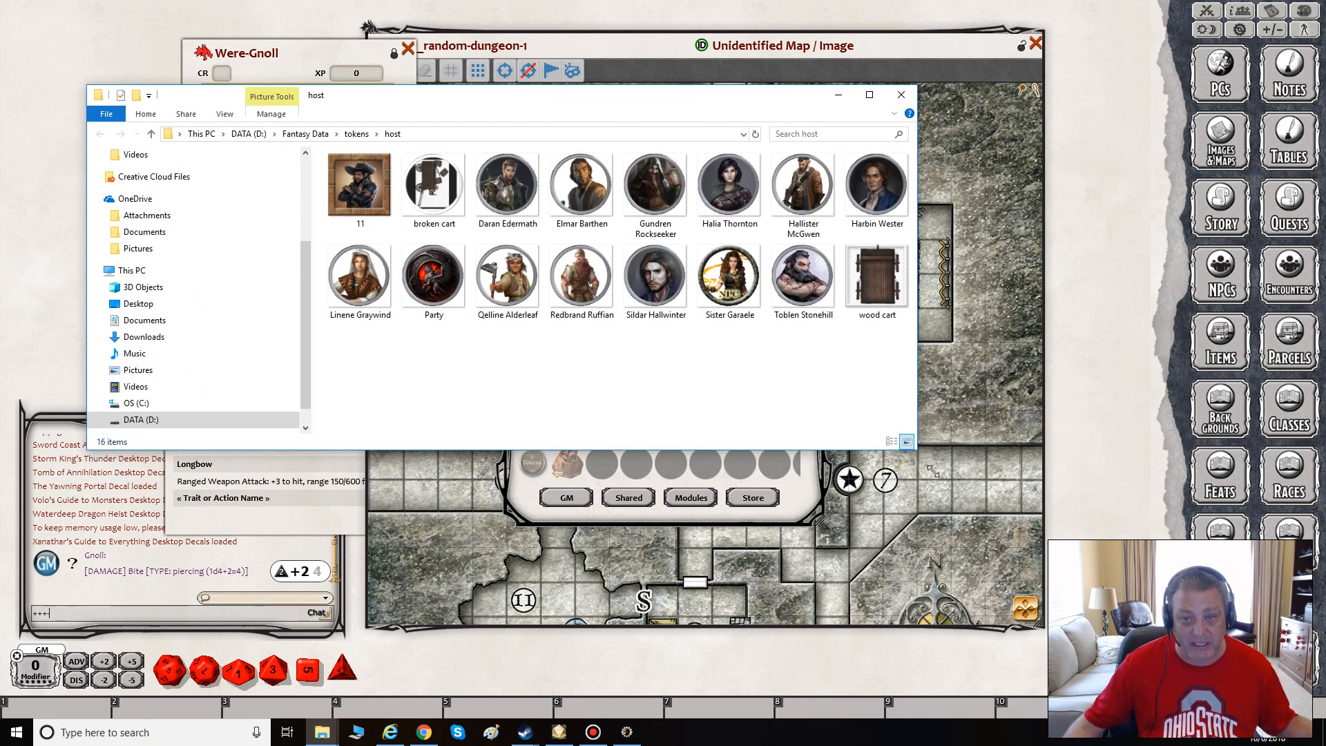
drag(932, 471, 986, 543)
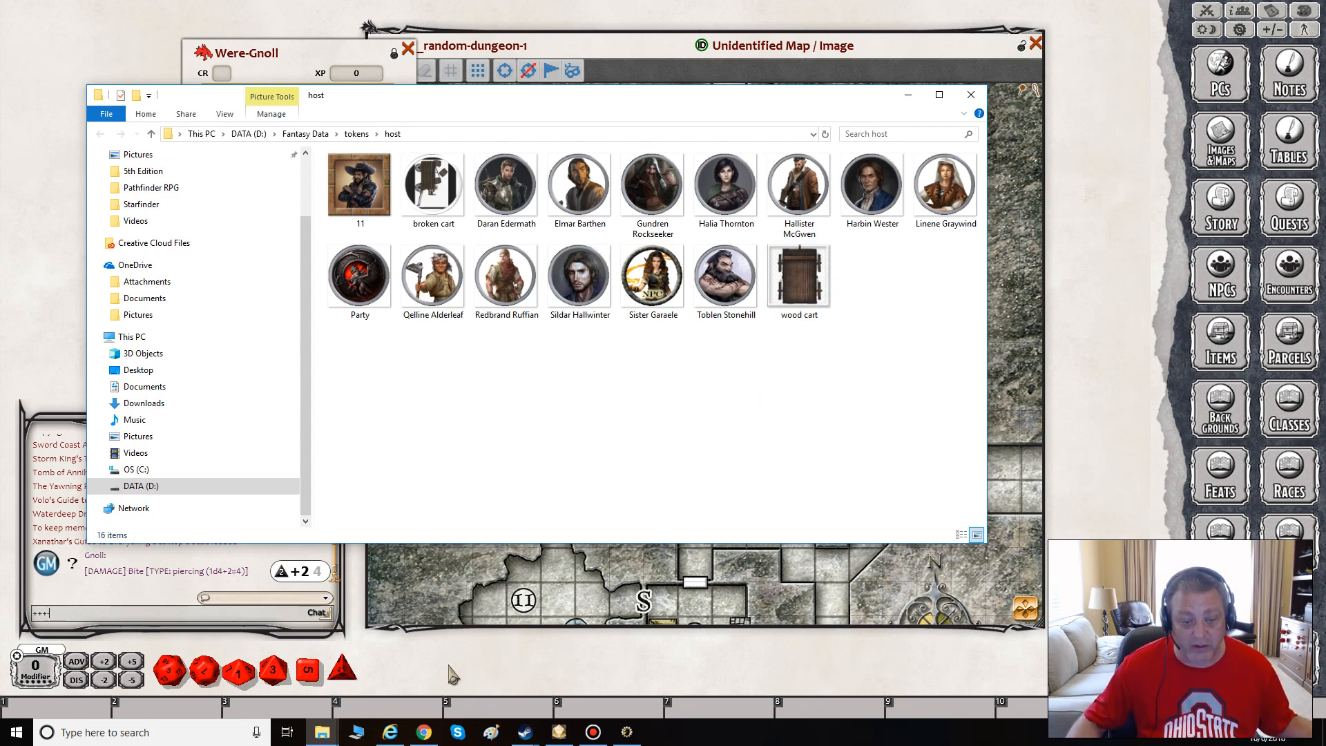
click(322, 732)
click(278, 696)
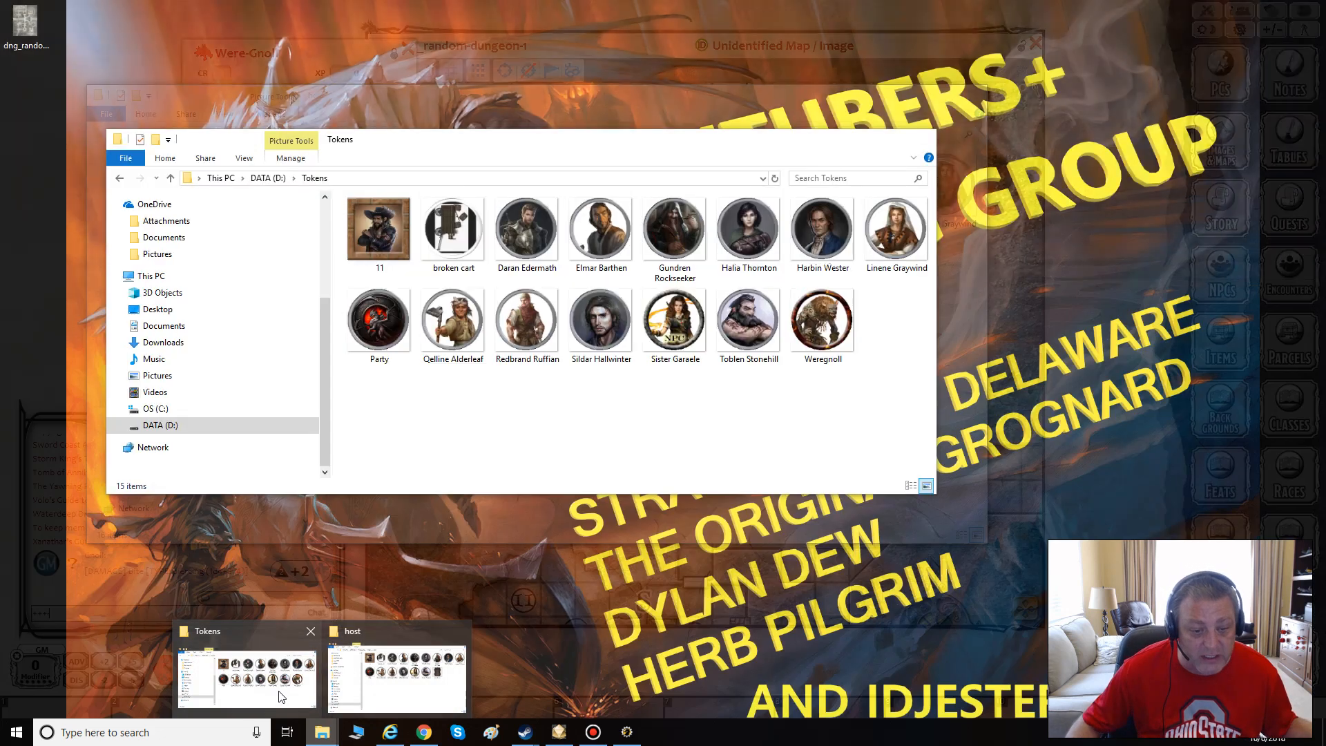
click(321, 734)
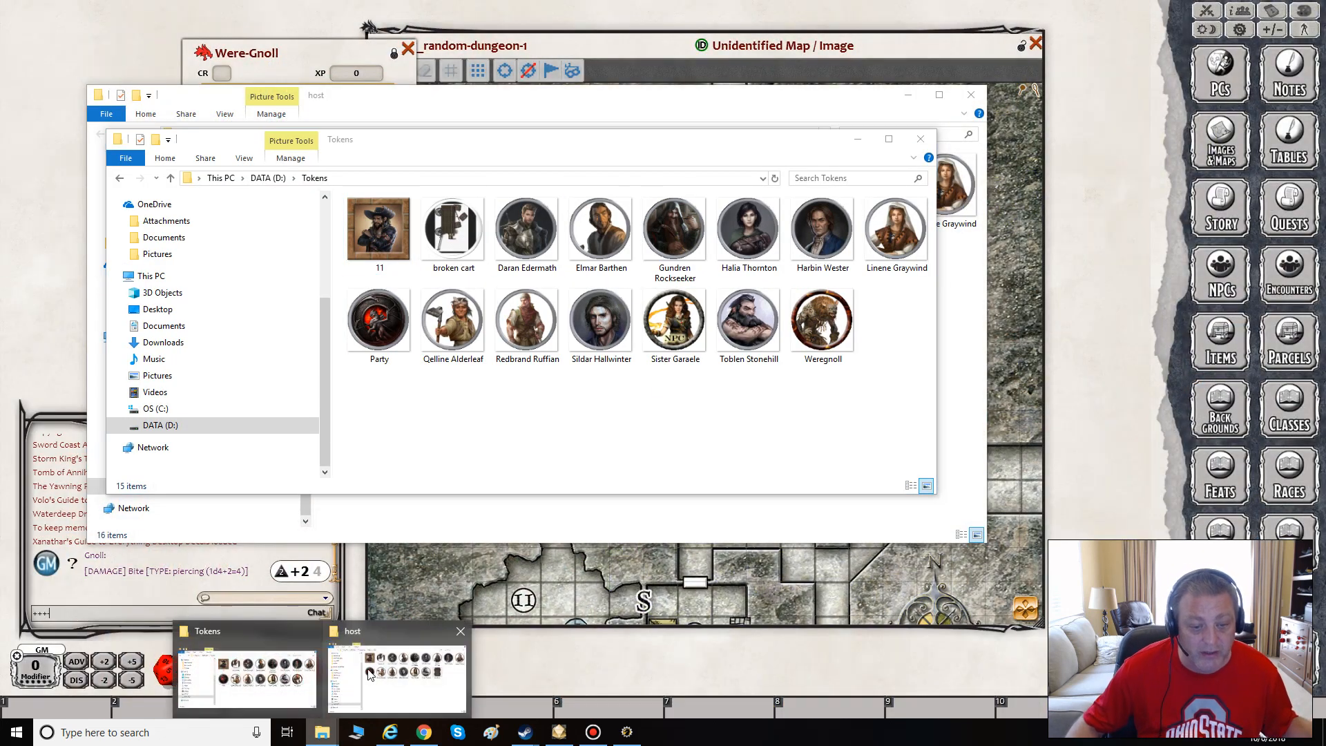
click(389, 695)
click(322, 732)
click(240, 698)
drag(540, 153, 605, 396)
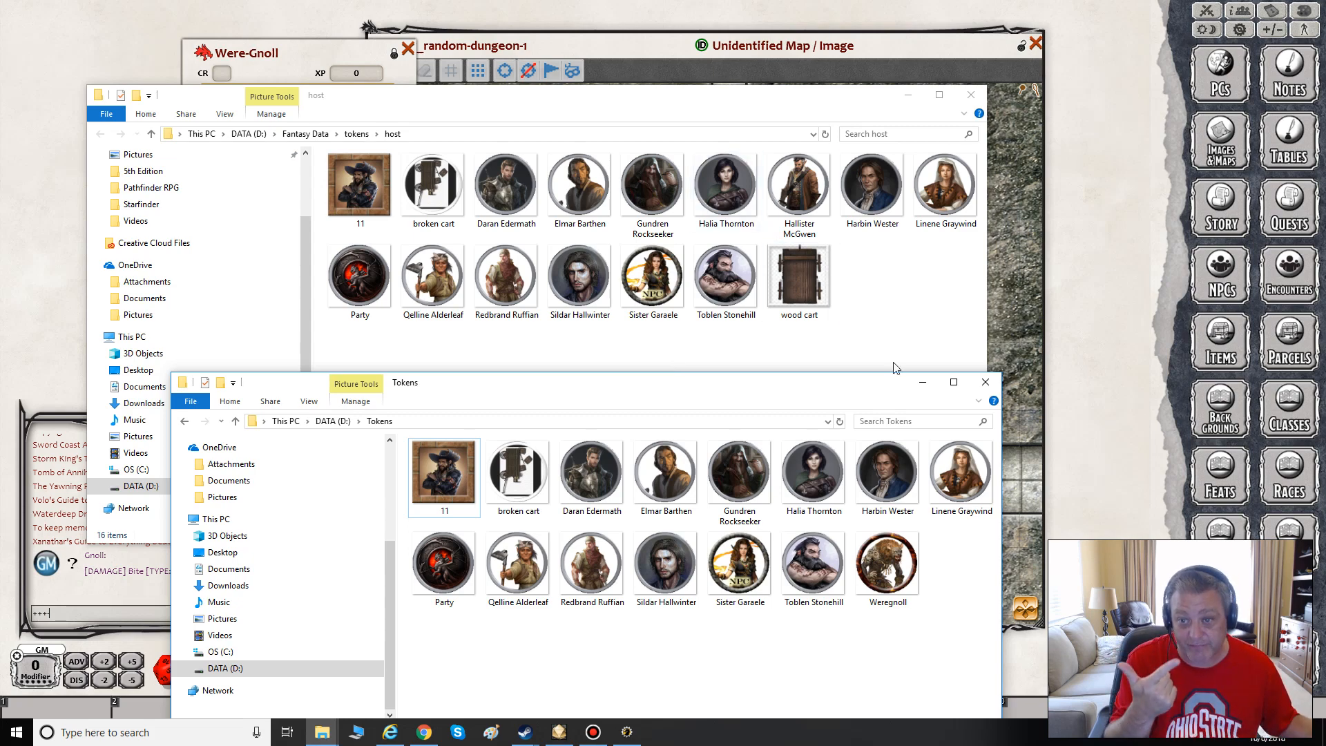
drag(808, 388, 851, 408)
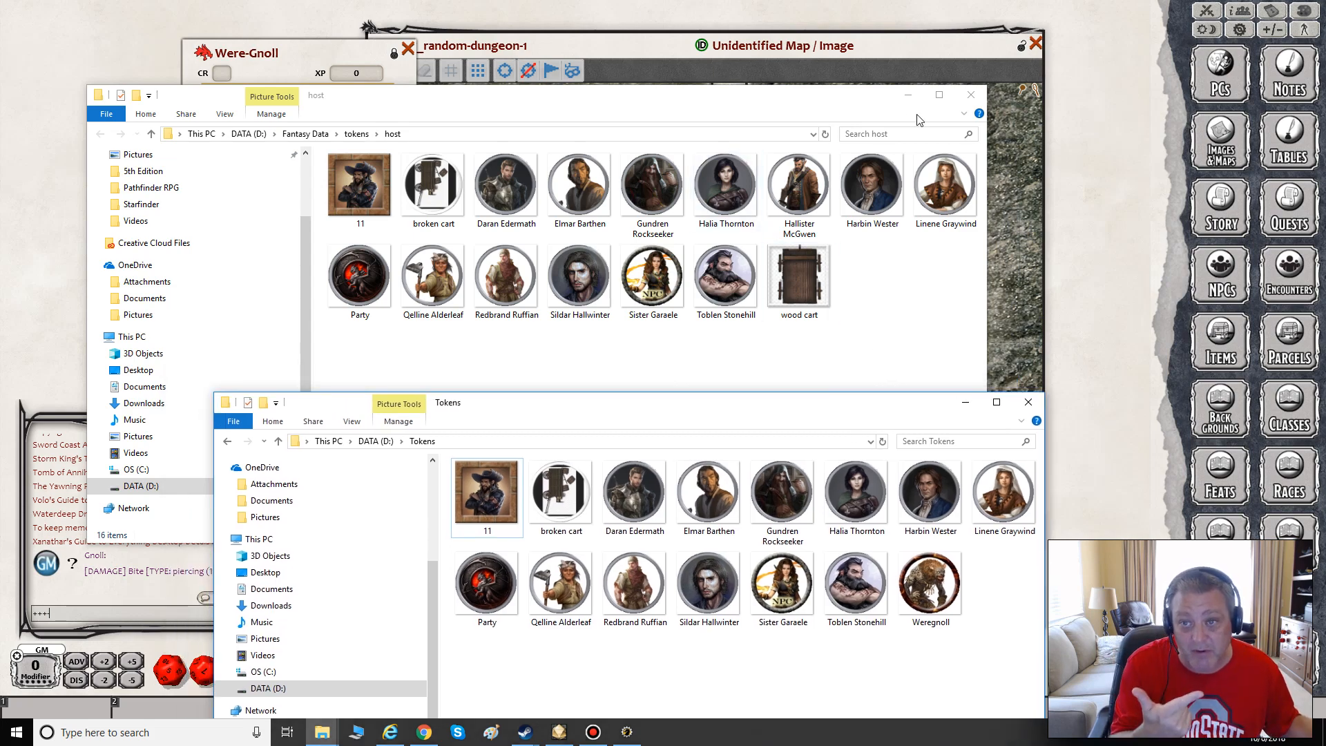
Close the host folder and the token collection, and move the Tokens folder window out of the way.
click(970, 96)
drag(902, 404, 902, 674)
click(903, 639)
click(818, 232)
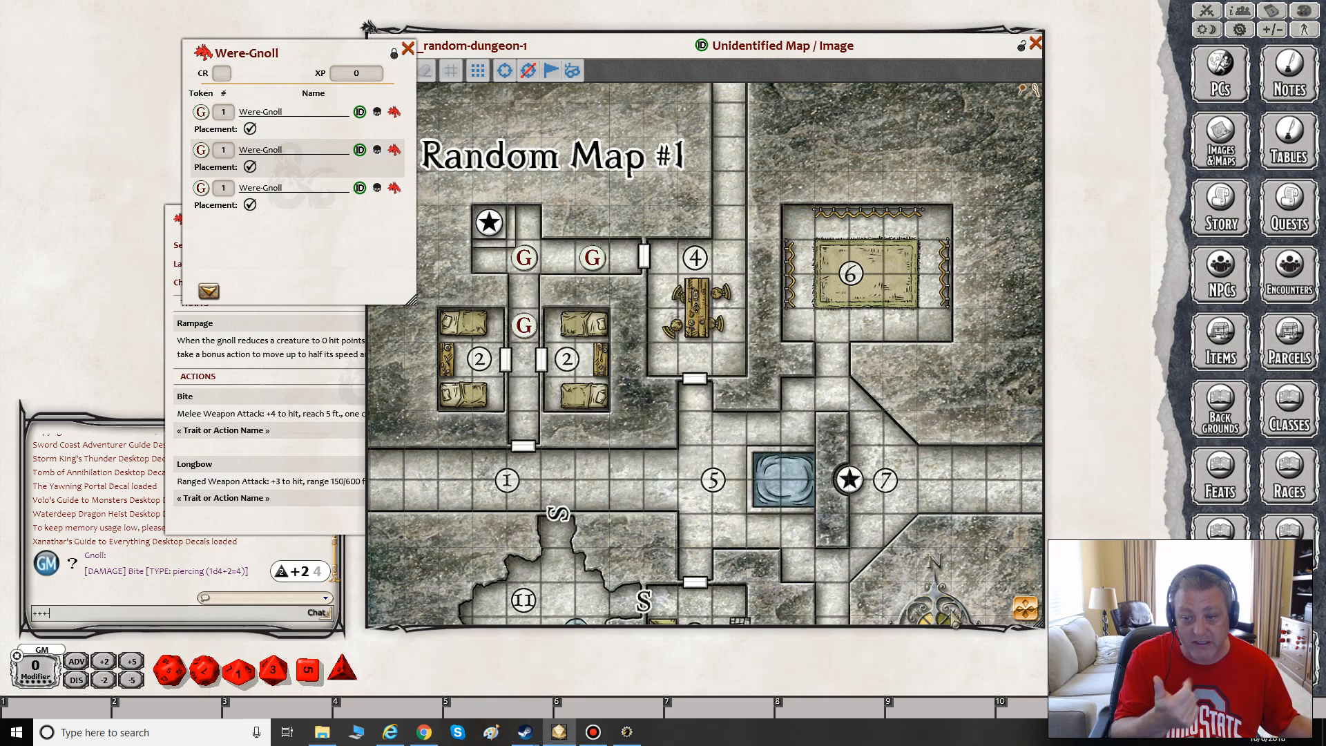
Reopen the GM token host folder from the token collection and position the D: drive Tokens folder window over its lower part.
click(566, 497)
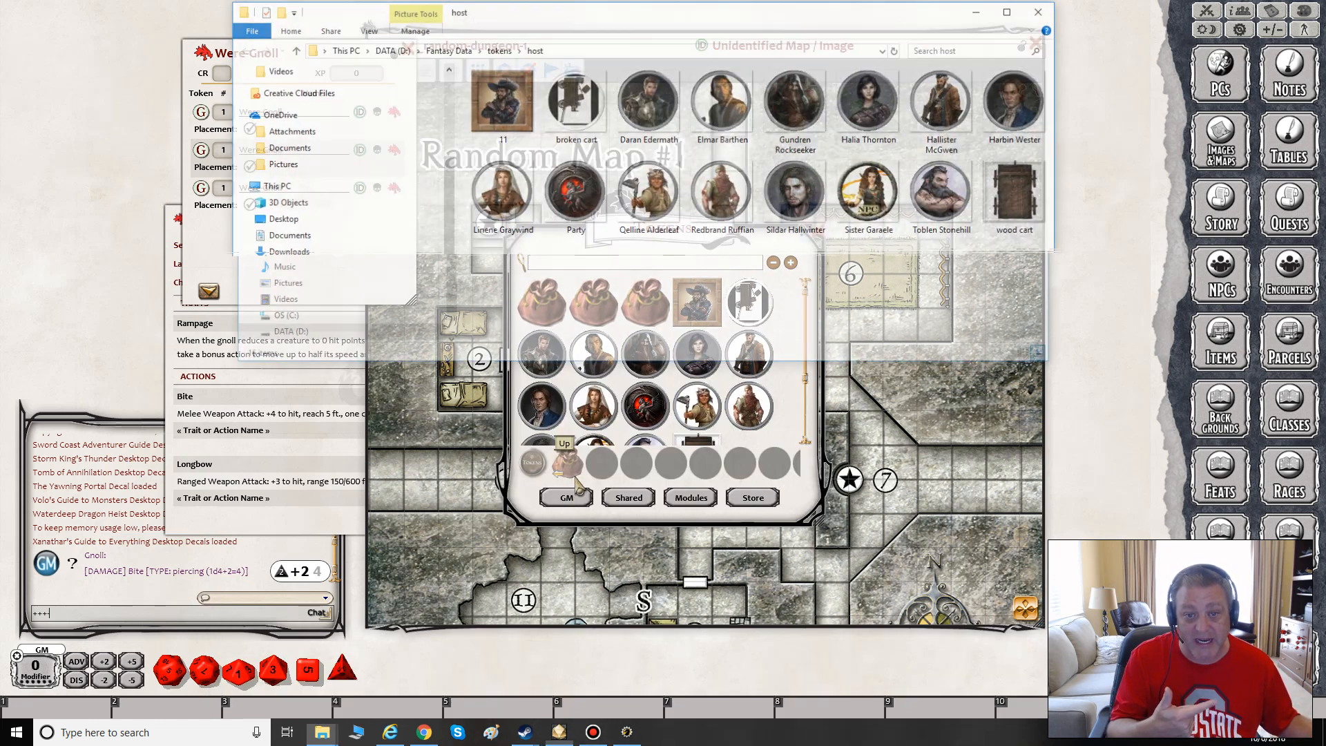
click(327, 732)
click(292, 694)
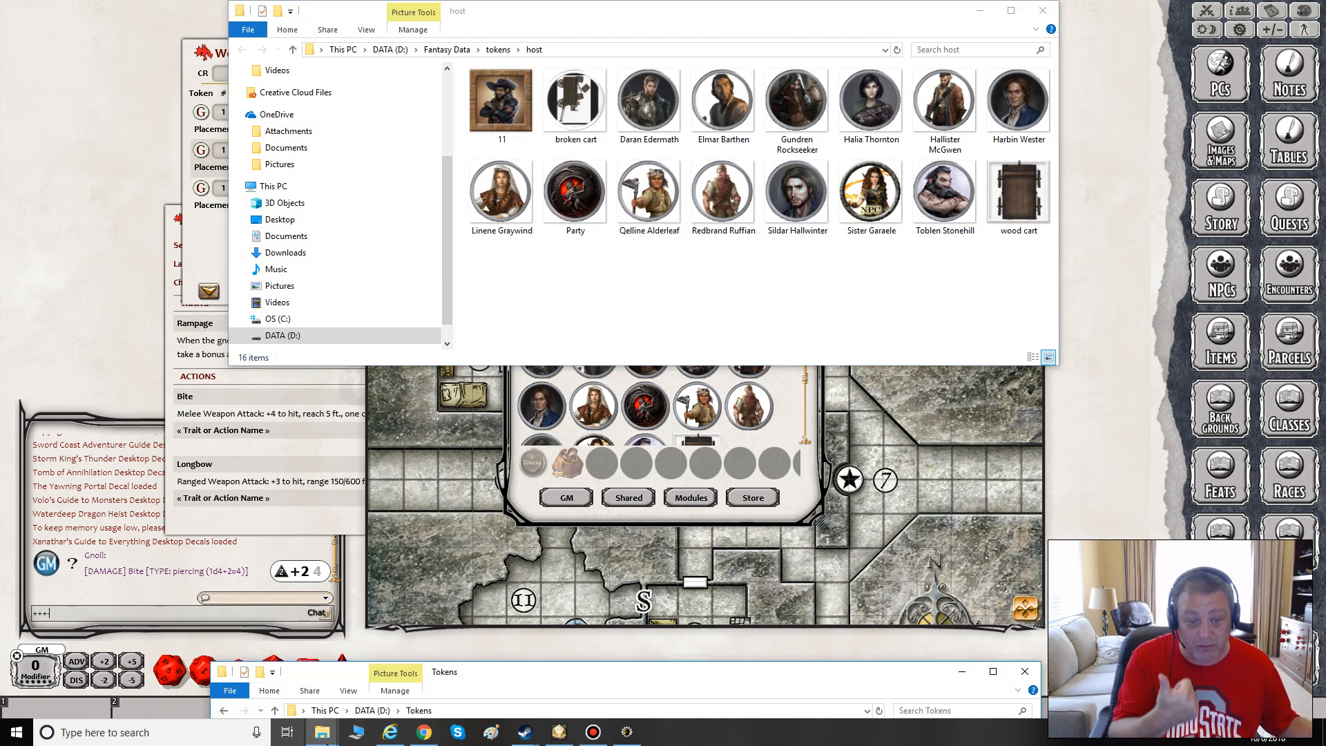
mouse_move(322, 731)
click(396, 707)
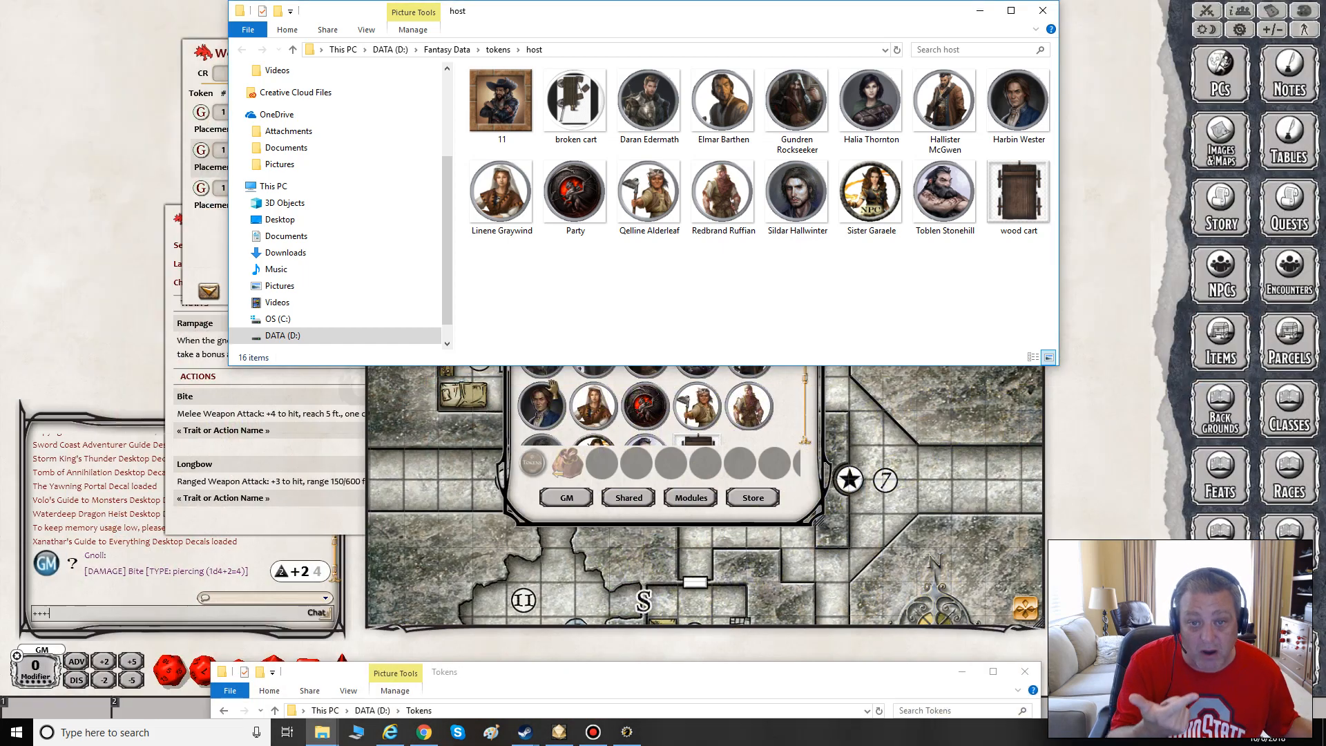
click(295, 682)
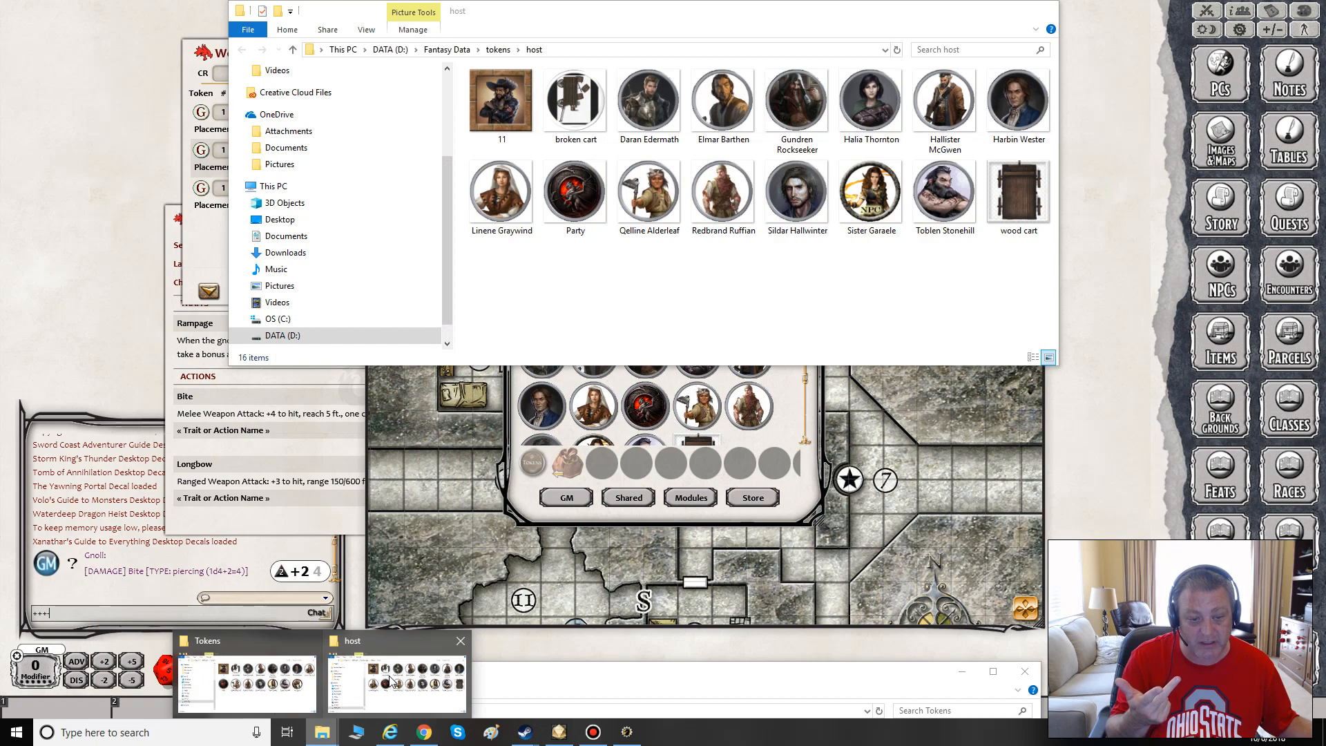
mouse_move(277, 691)
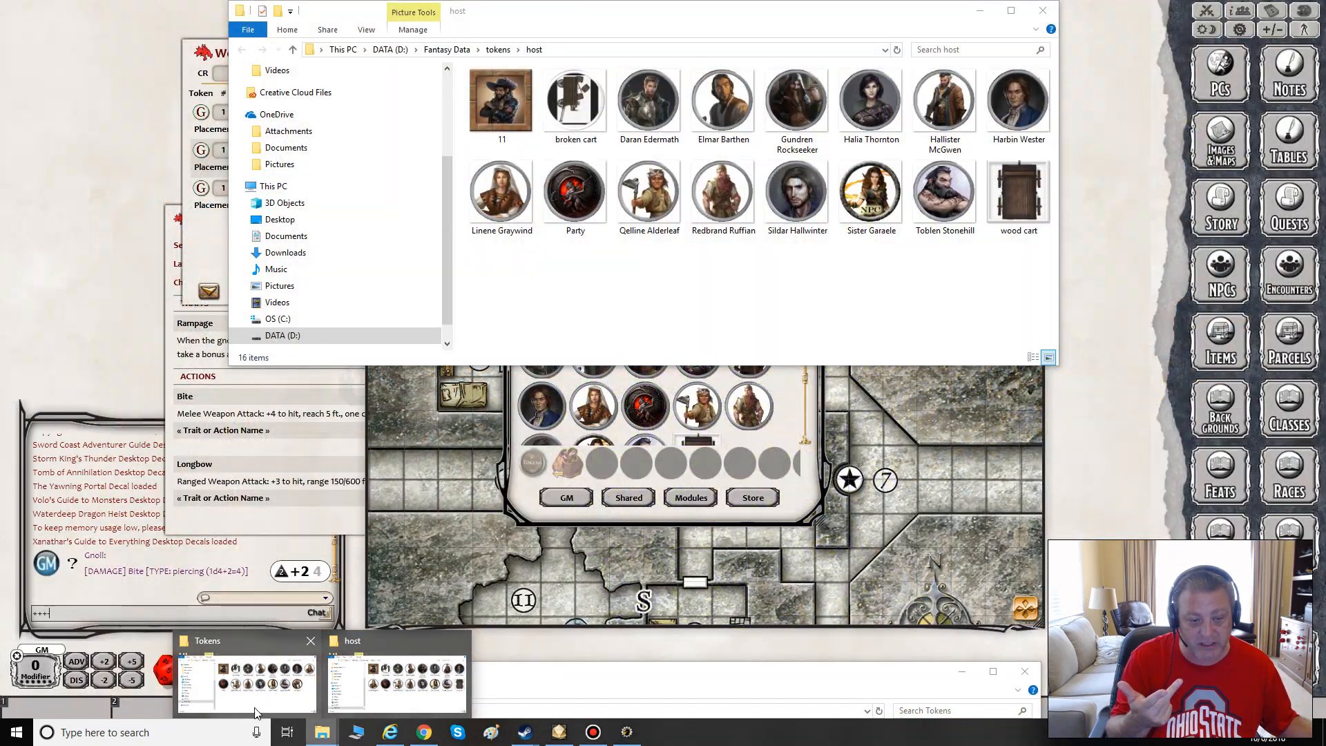
drag(521, 685, 566, 300)
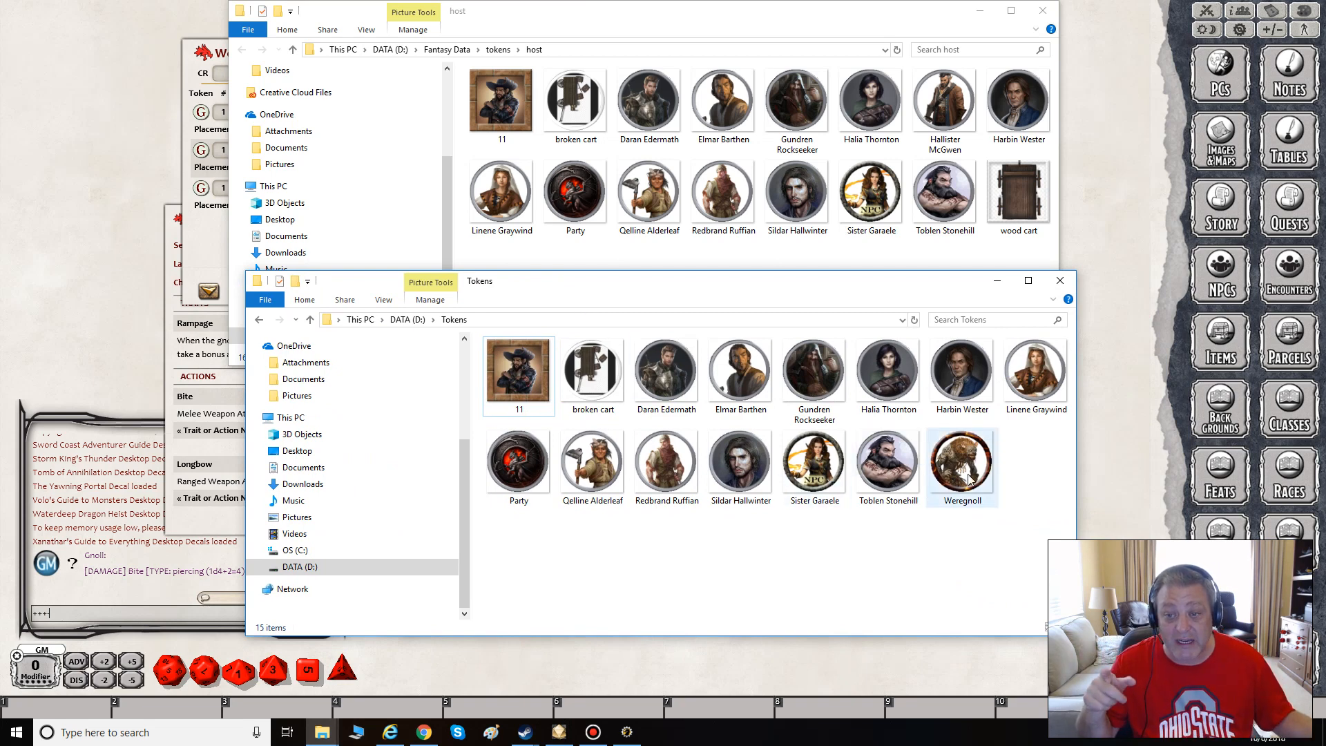
Copy the Weregnoll token image from the D: drive Tokens folder into the GM token host folder, and close both folder windows.
drag(794, 284, 794, 333)
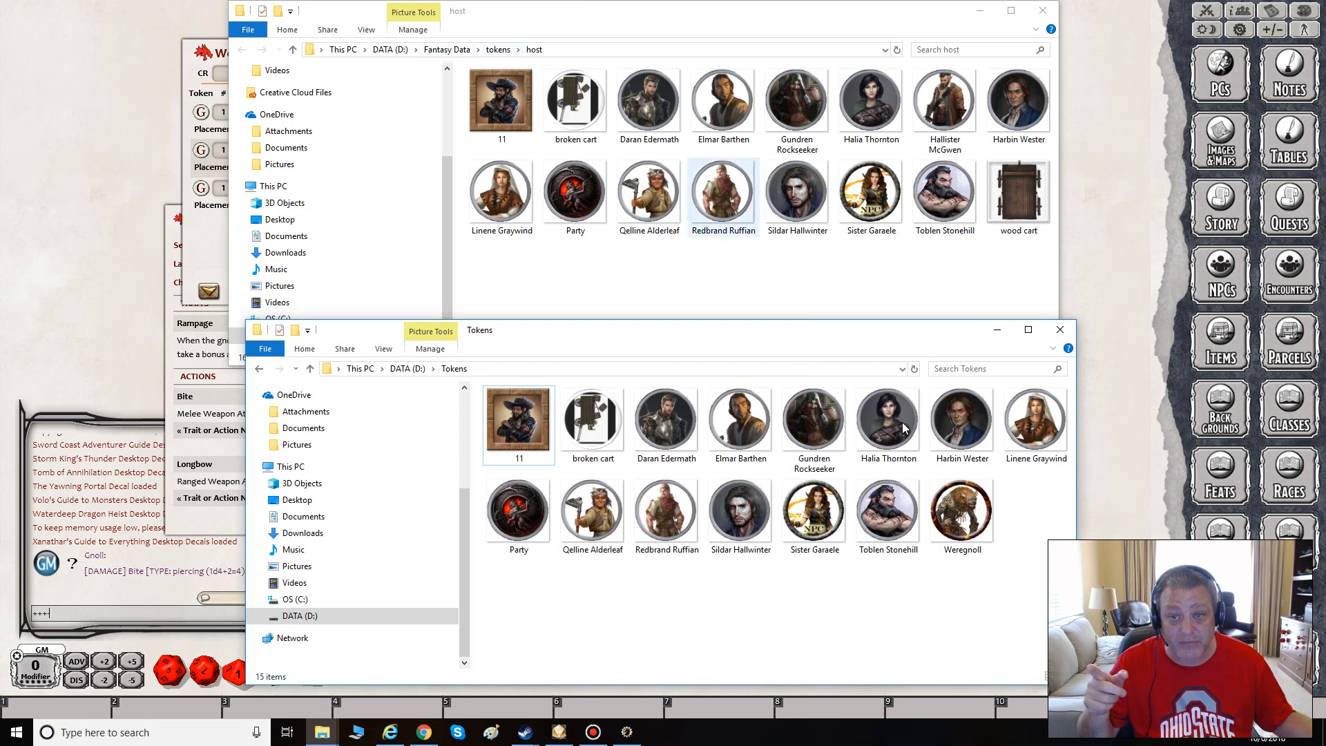
drag(970, 517, 709, 298)
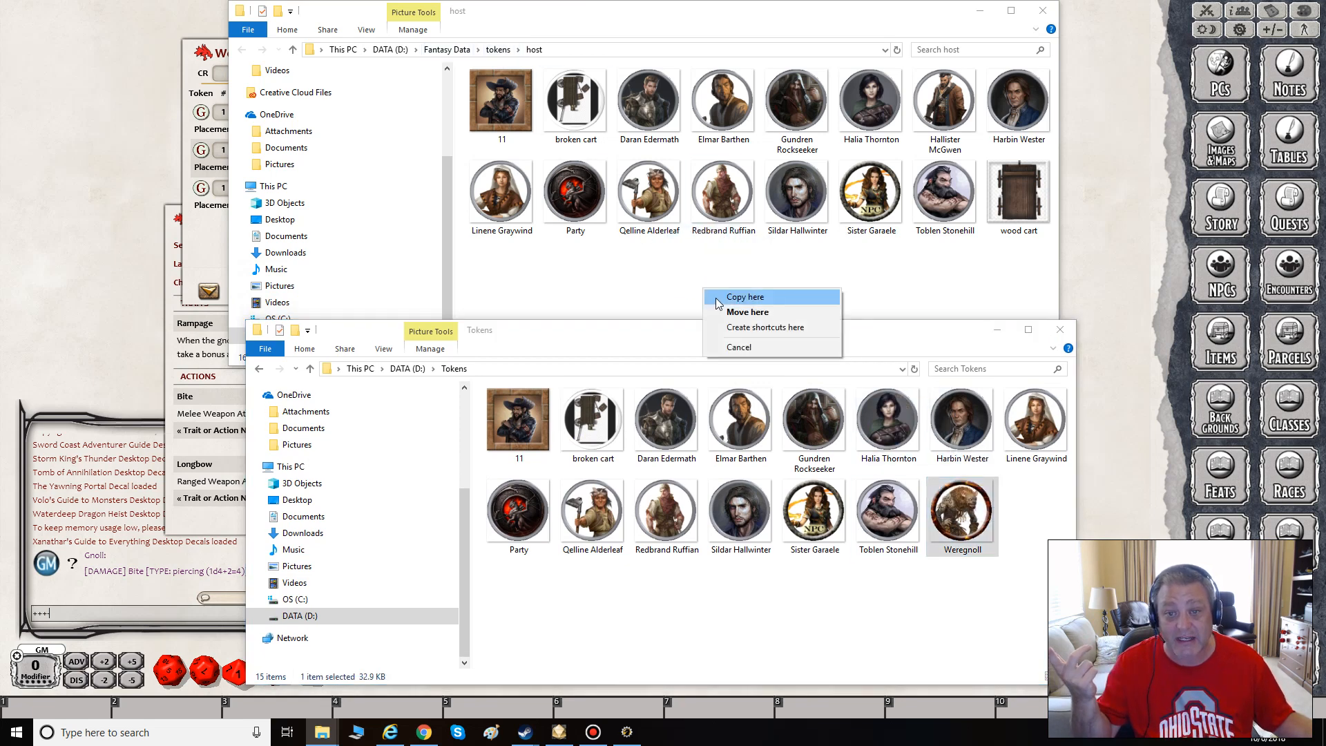
click(718, 298)
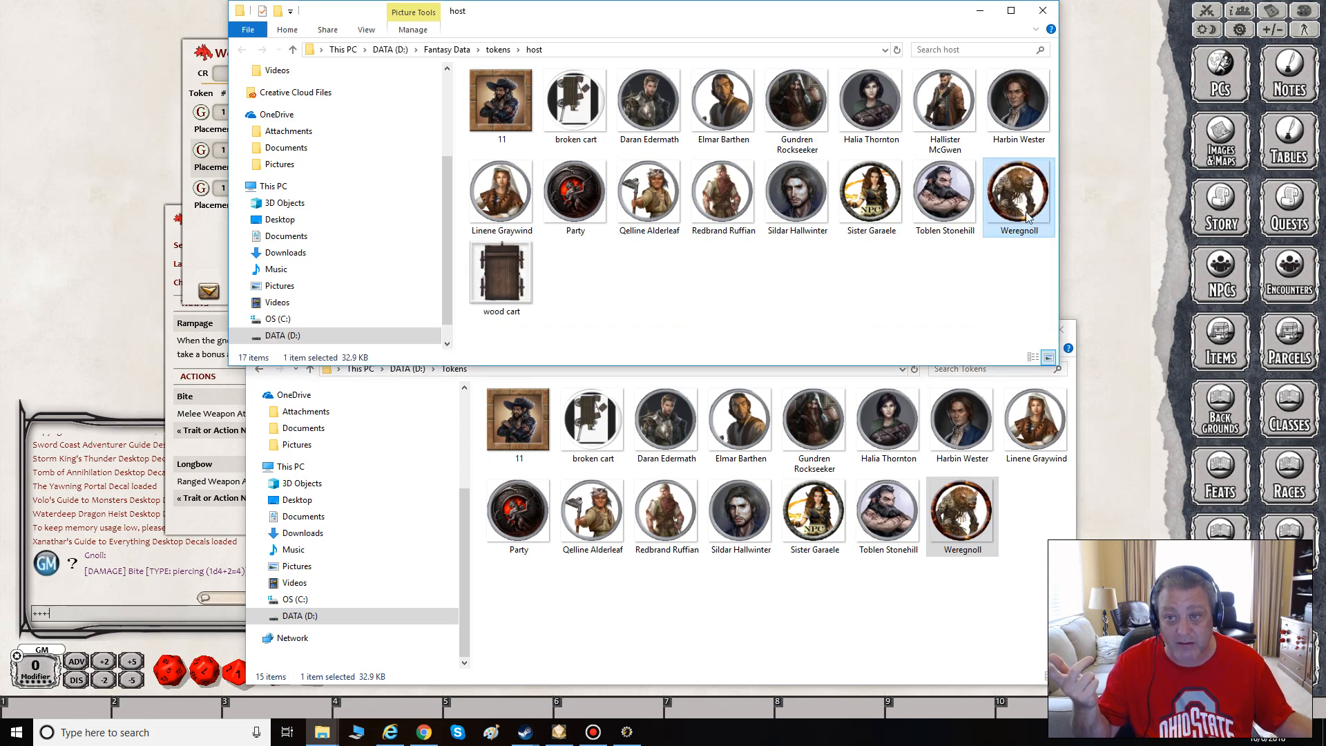
click(1043, 11)
click(1067, 334)
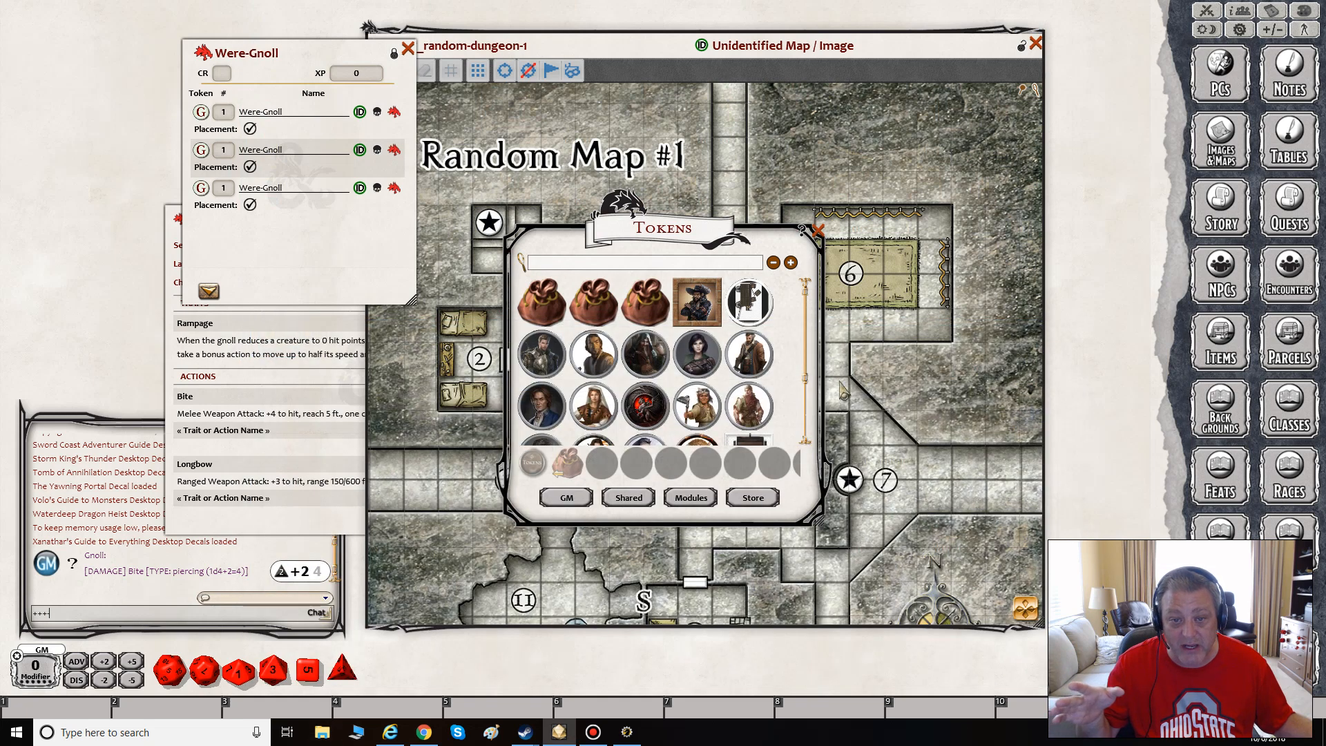
Look through the campaign's token collection for the Weregnoll token and close the collection.
scroll(814, 428, down, 3)
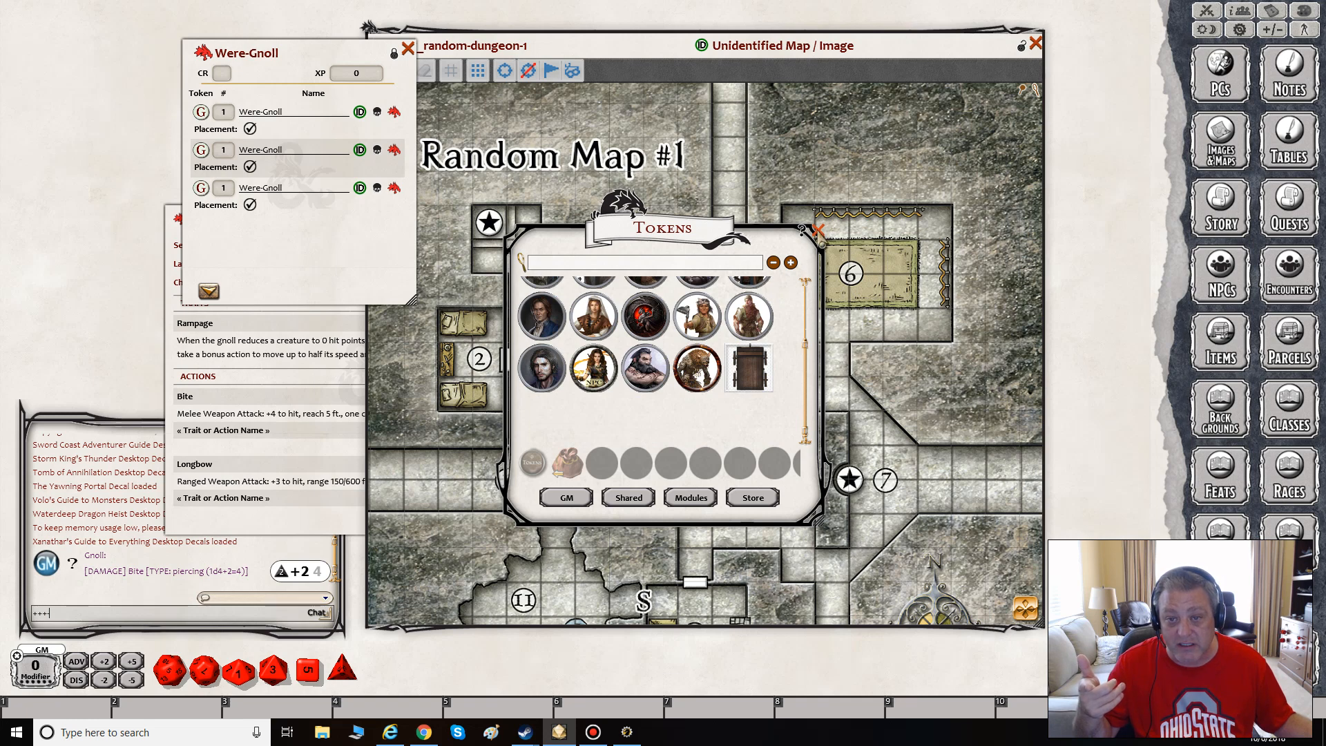
click(818, 230)
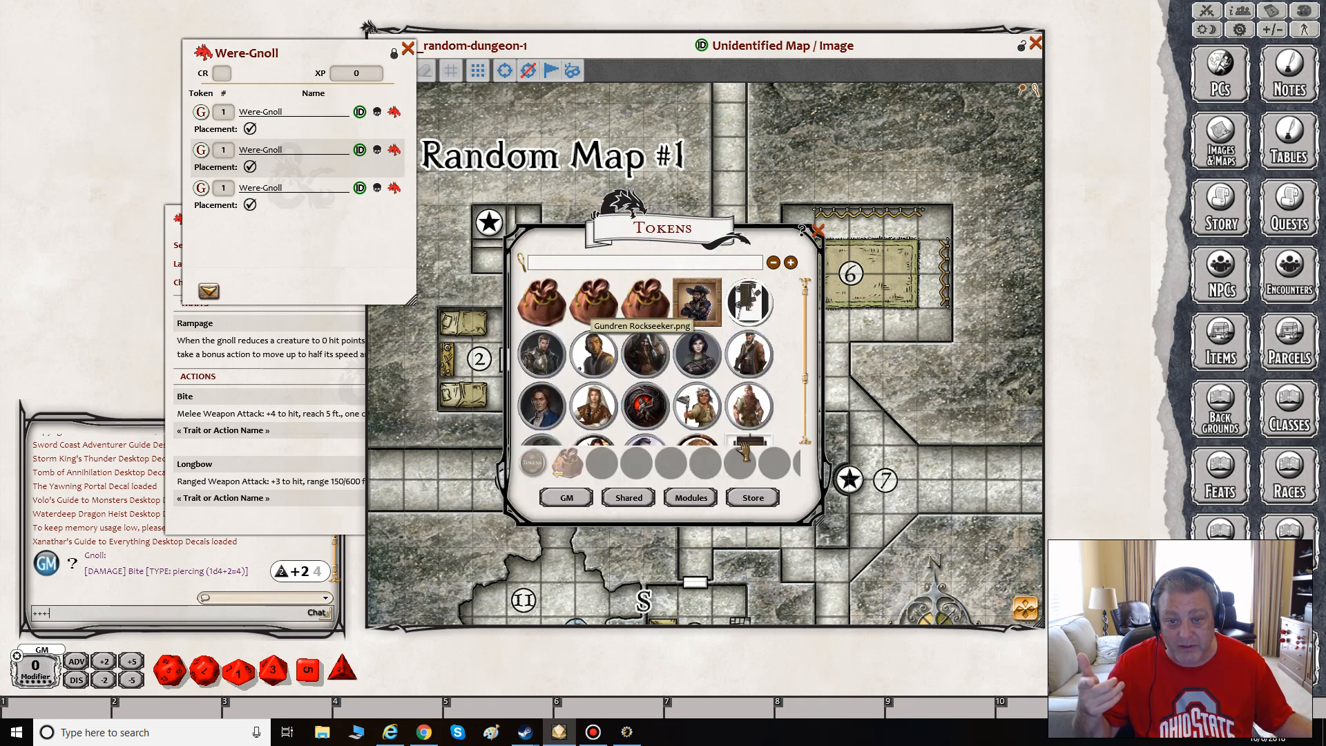
scroll(694, 328, down, 2)
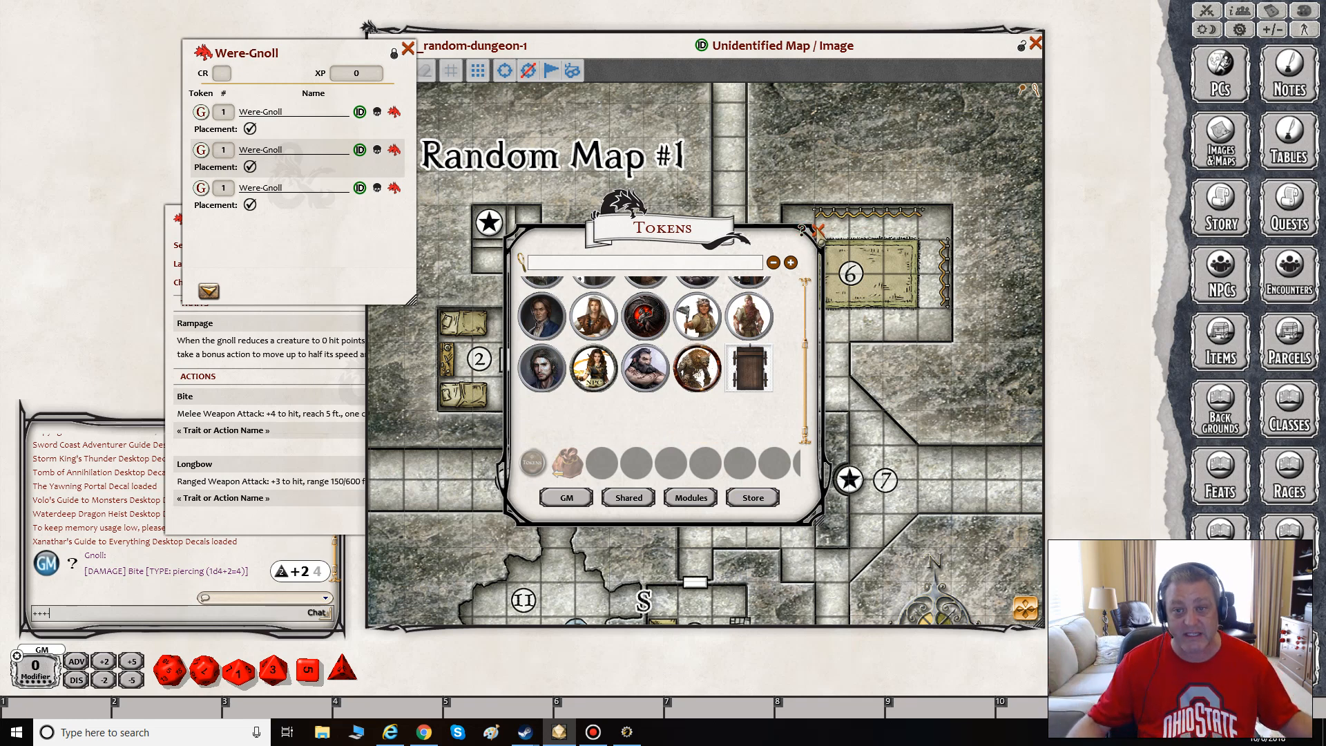
click(818, 231)
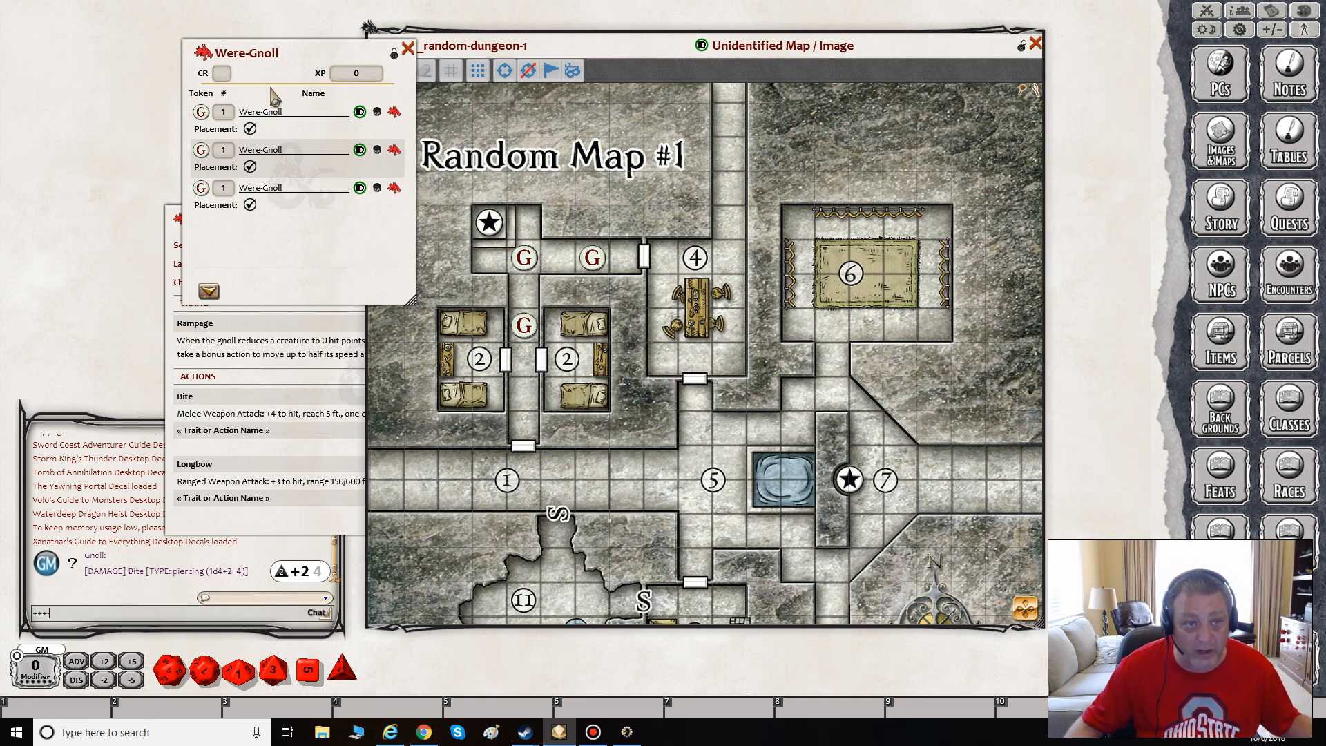
Move the Were-Gnoll encounter window over the map's eastern part, unlock it, and clear the map placements of its three NPC entries.
drag(322, 59, 934, 168)
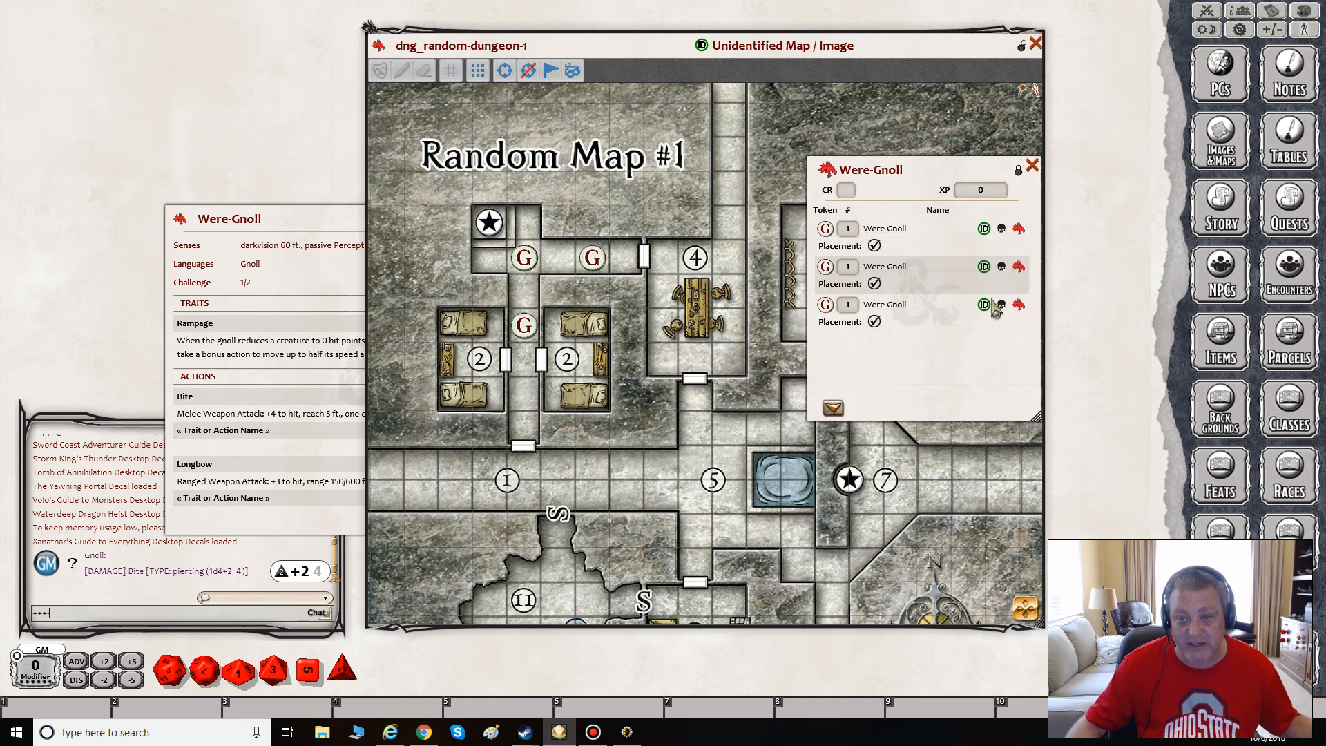
right_click(845, 307)
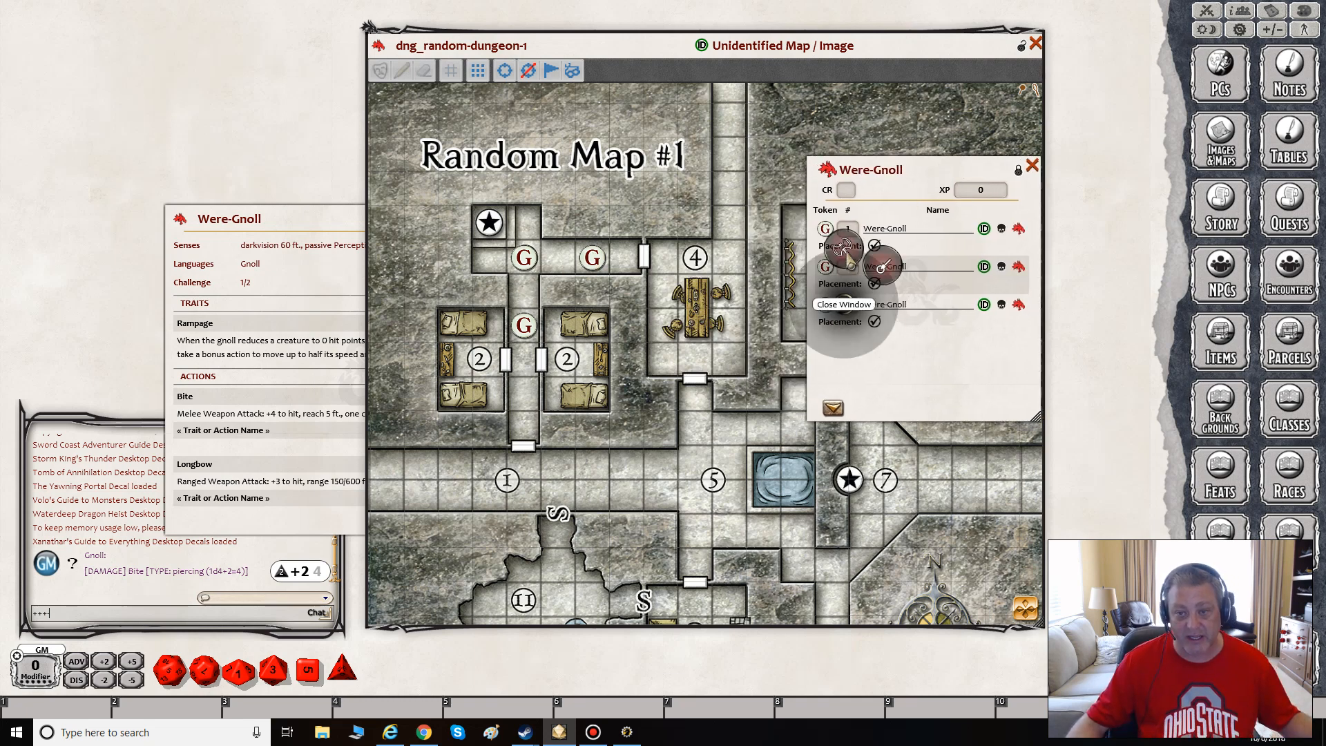
click(962, 331)
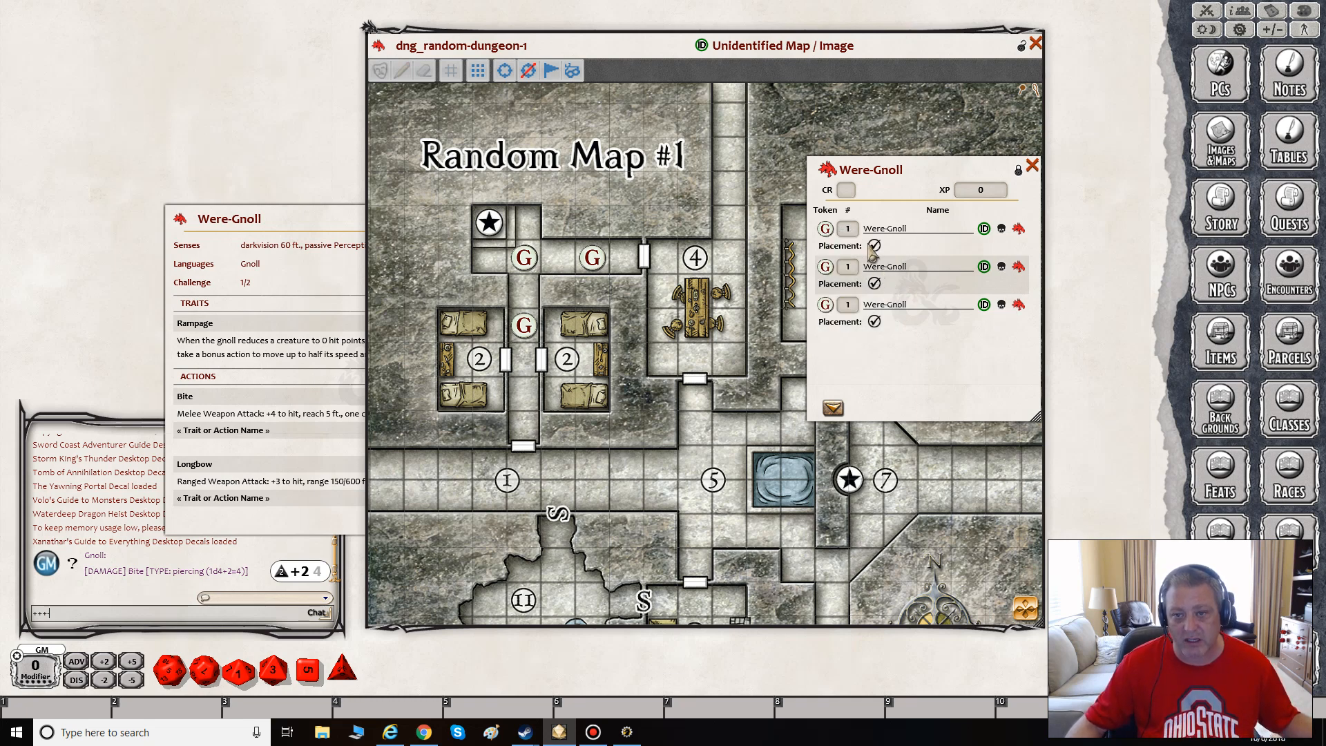
click(1017, 171)
right_click(840, 306)
click(919, 354)
click(874, 323)
click(874, 284)
click(874, 247)
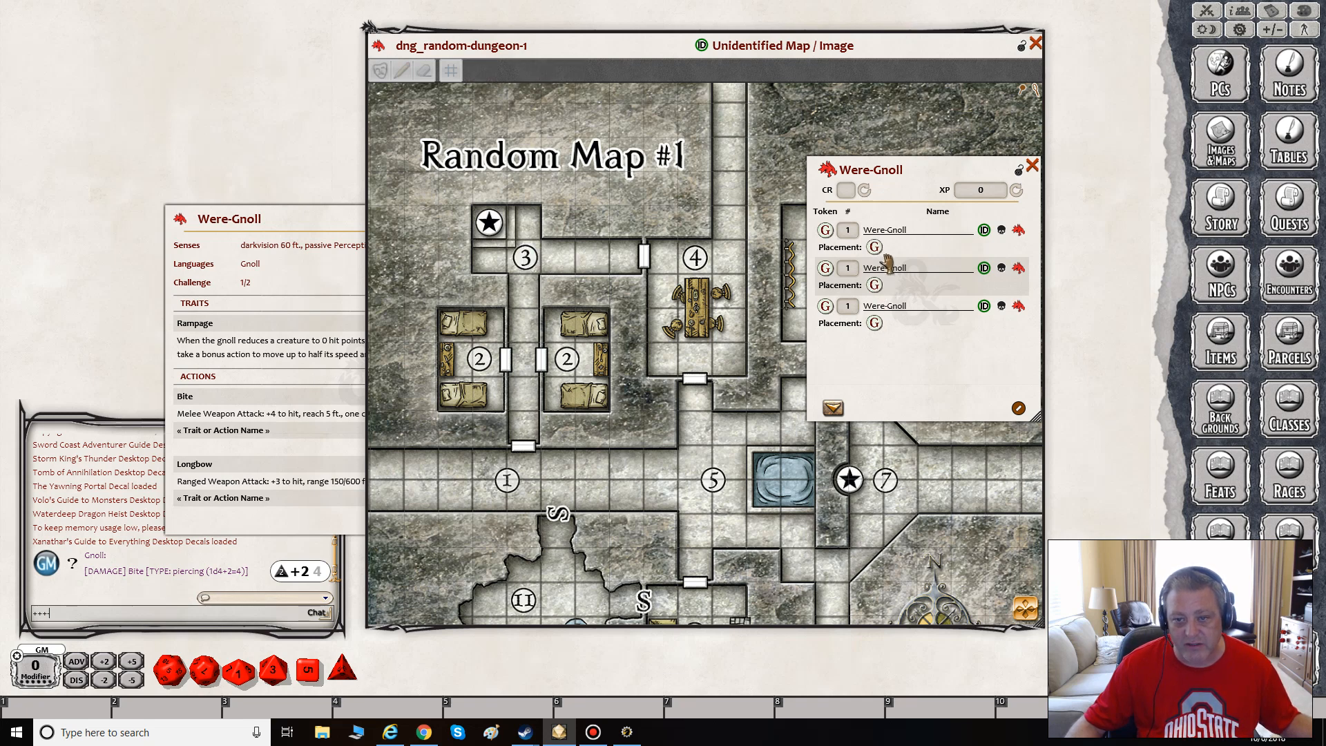
Delete all three Were-Gnoll entries from the encounter.
click(1018, 408)
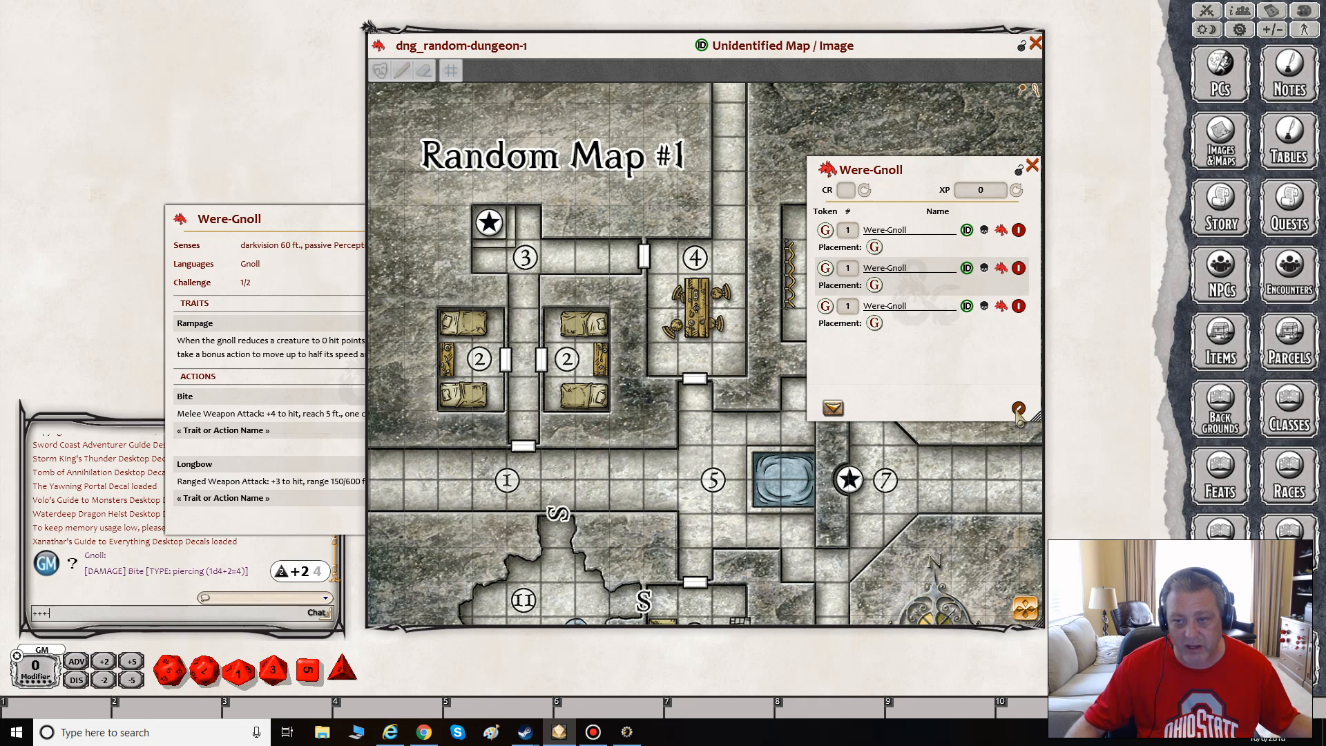
click(1018, 307)
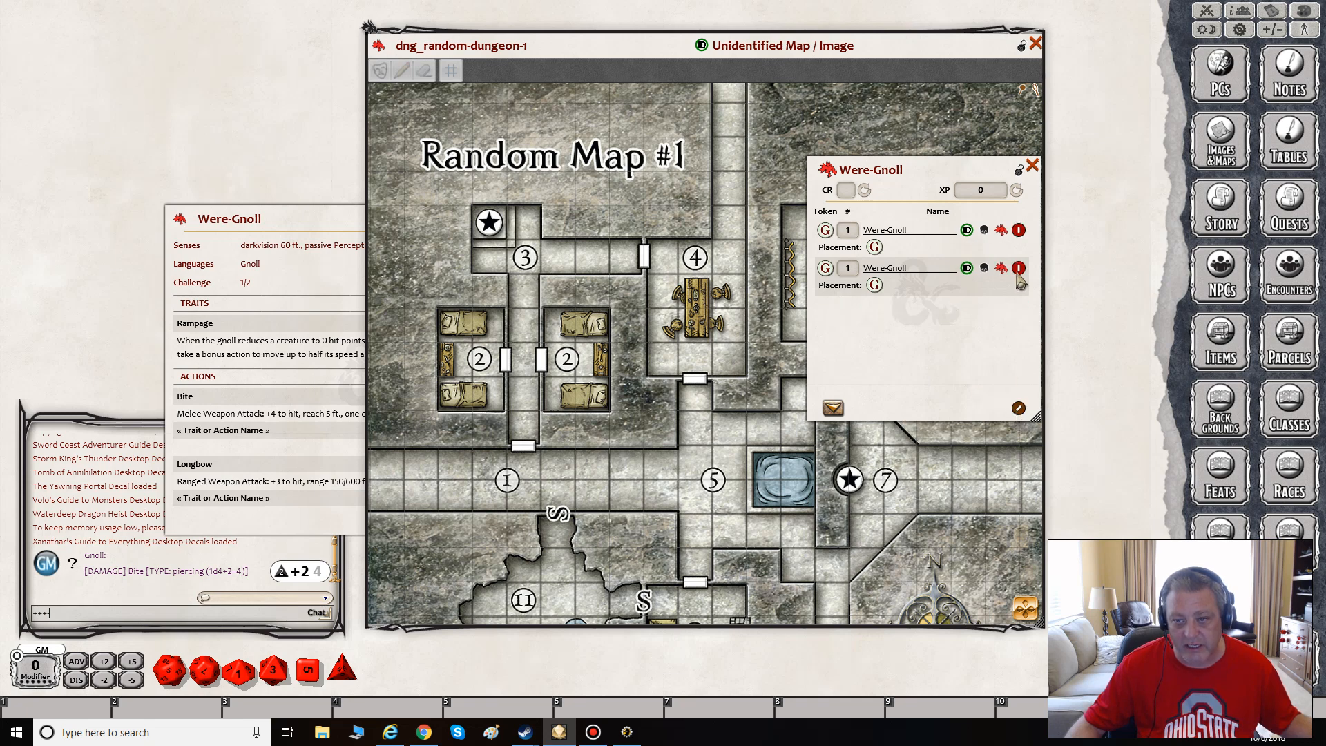
click(1019, 268)
click(1018, 230)
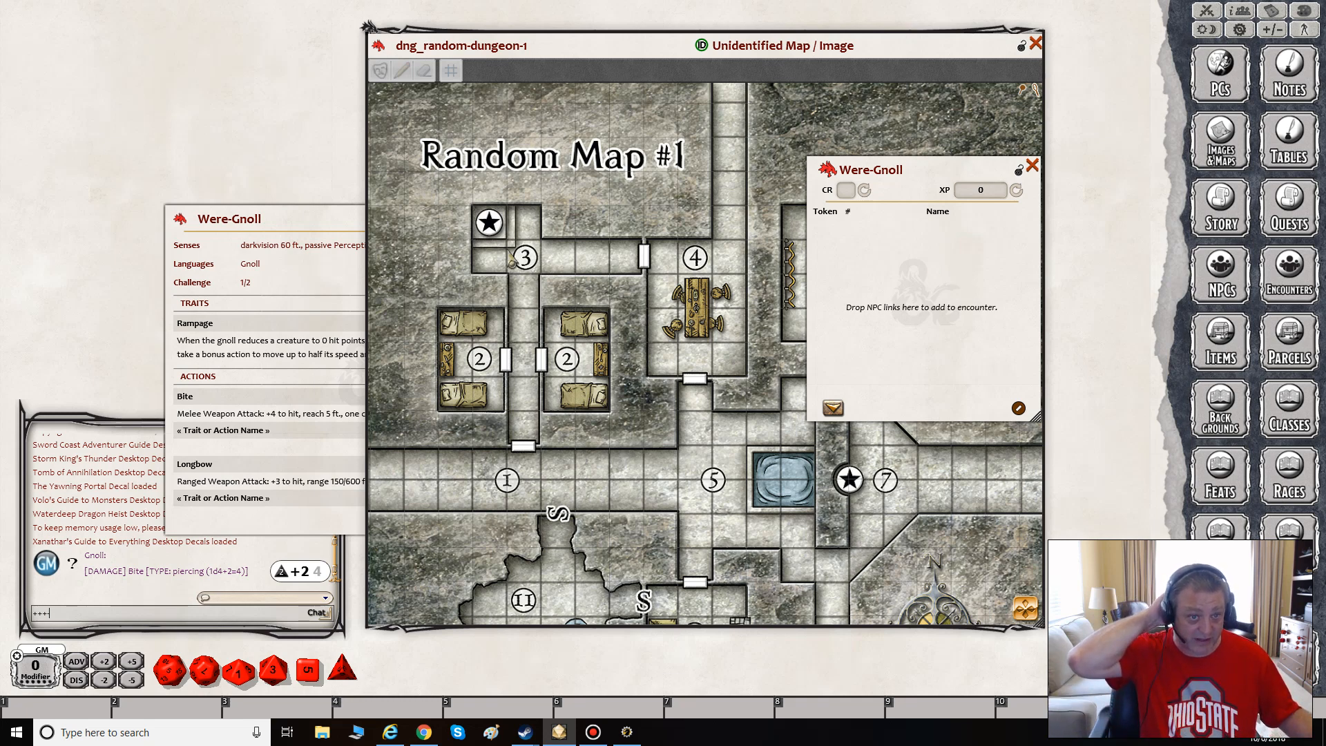
Close the open Were-Gnoll sheet, reopen the Were-Gnoll record from the NPC list, and unlock it for editing.
drag(332, 216, 220, 72)
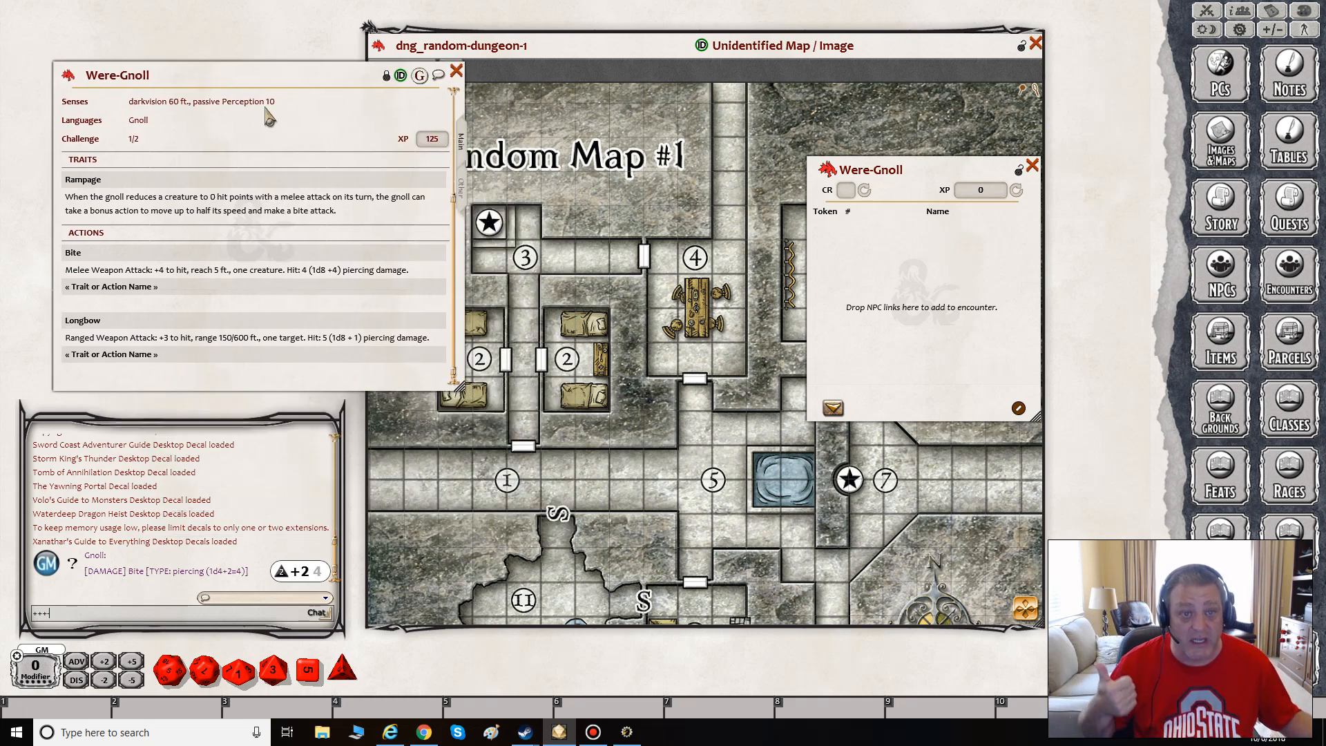
click(456, 72)
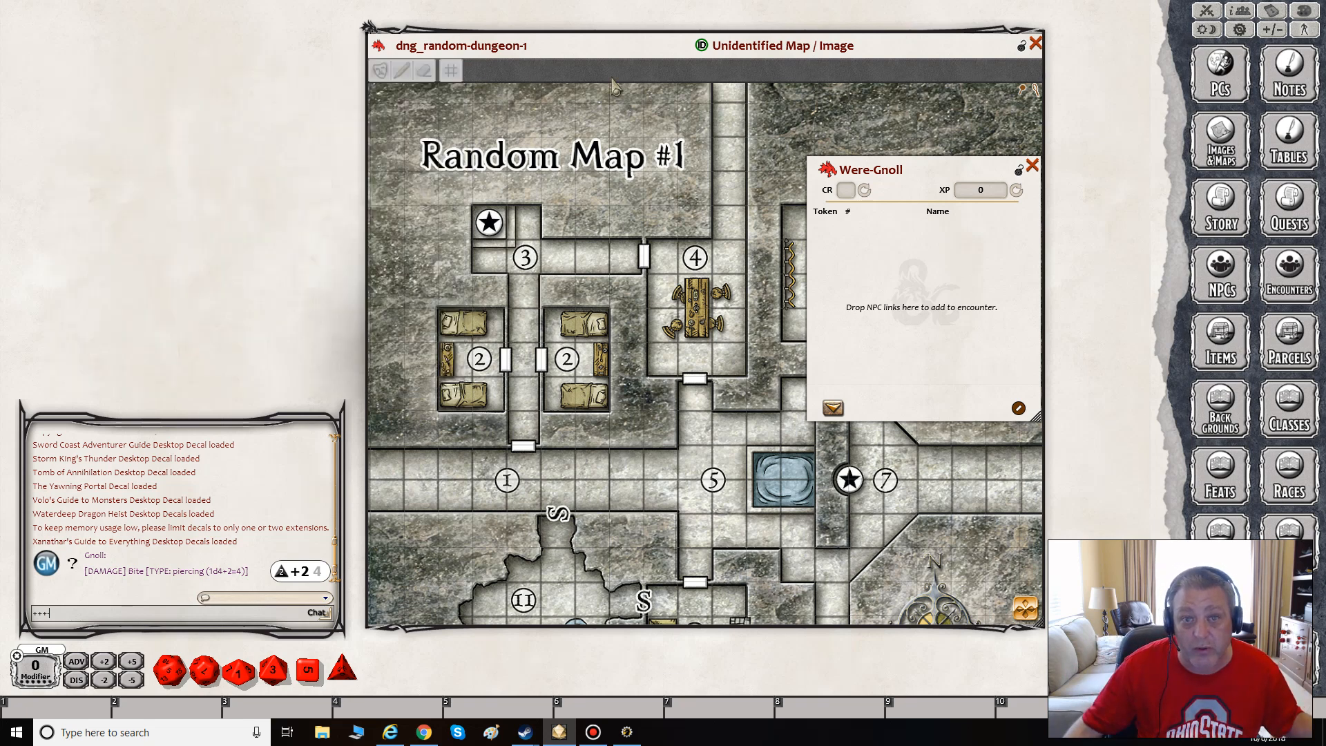
click(1201, 274)
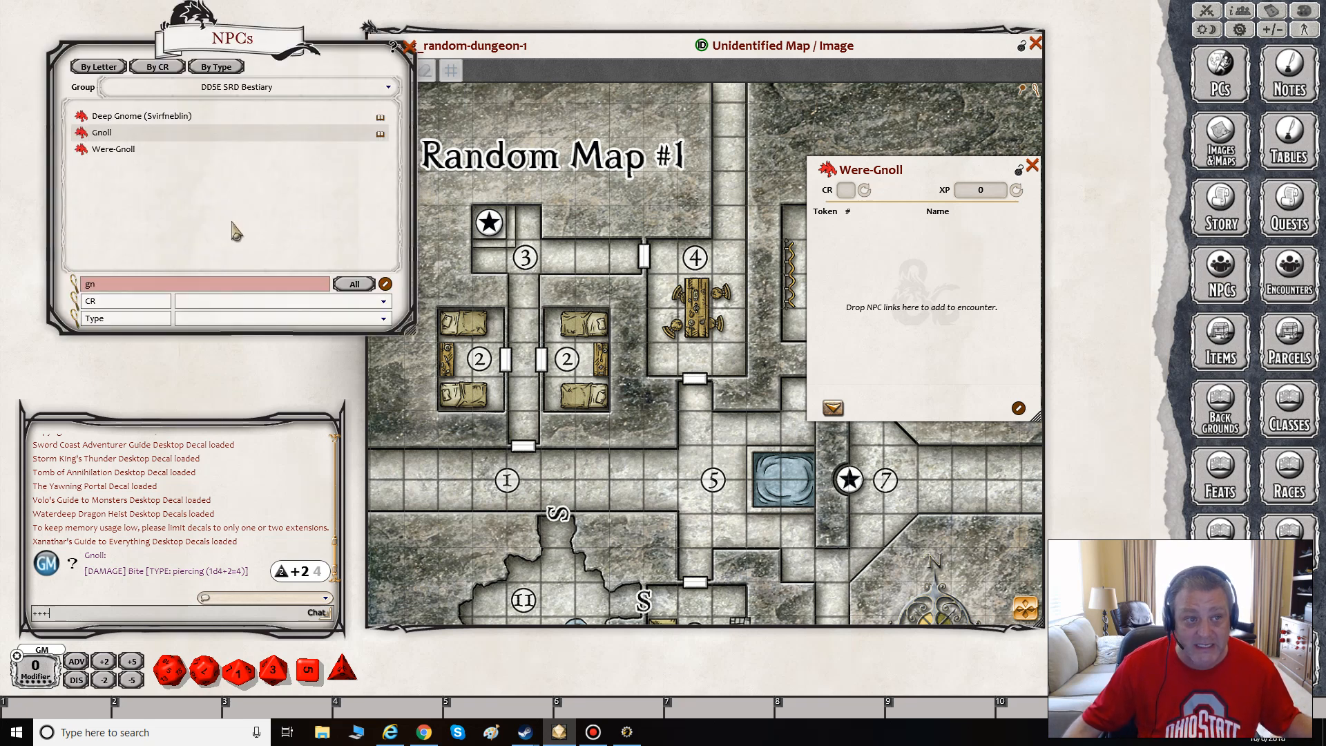
click(109, 154)
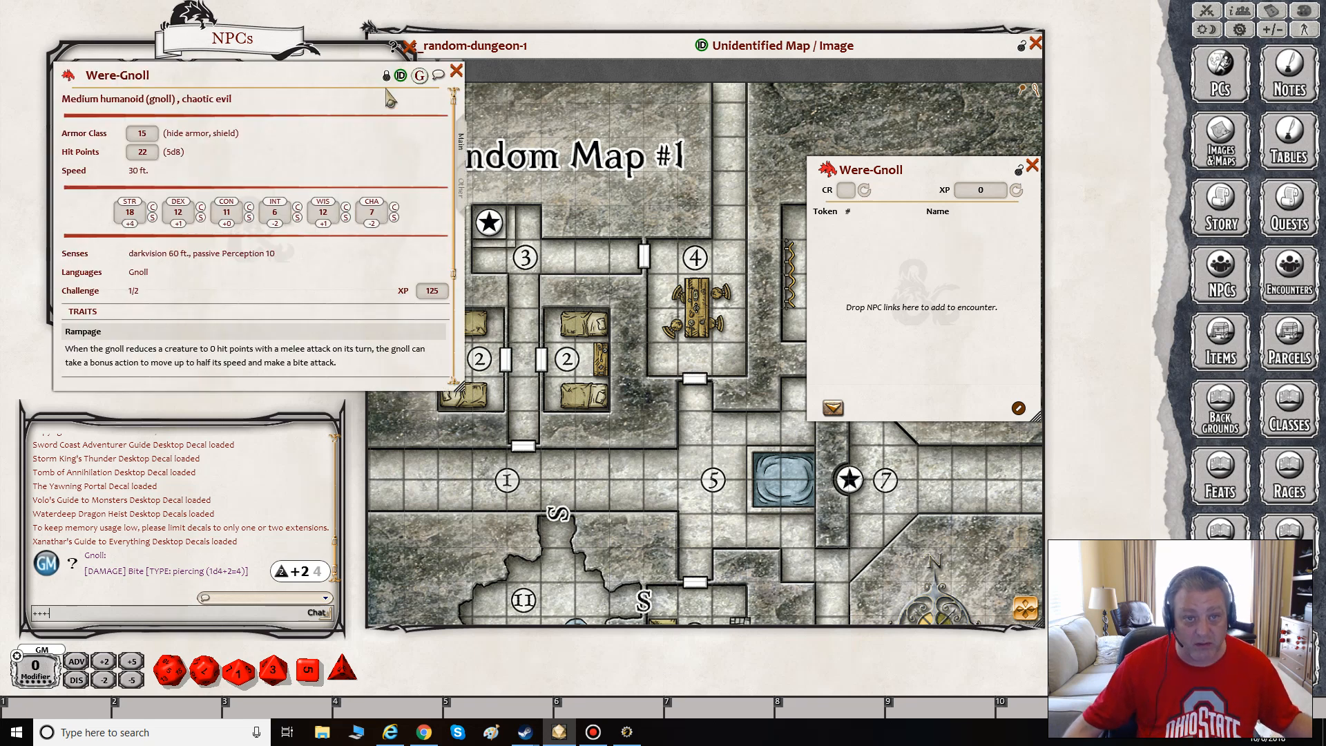
drag(385, 87, 480, 131)
click(489, 113)
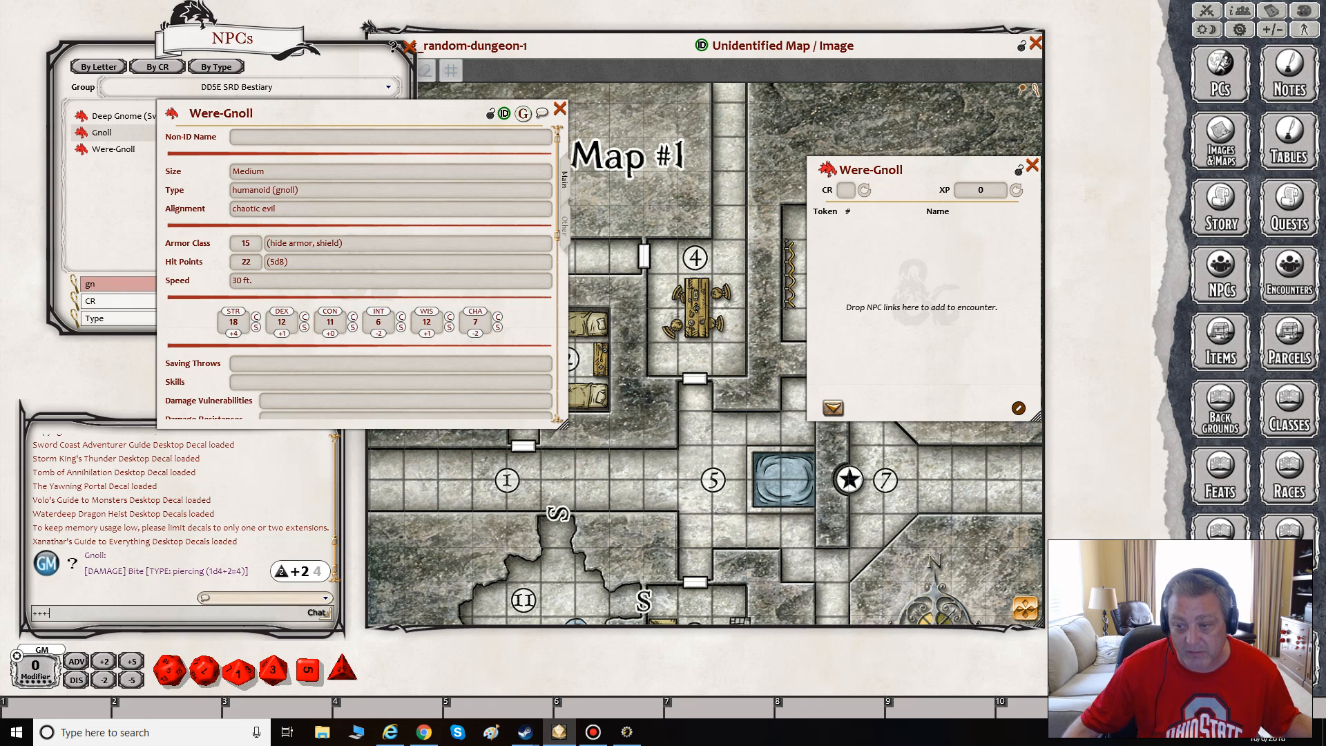
Assign the custom Weregnoll token from the token collection to the Were-Gnoll NPC and close its record.
click(1289, 665)
scroll(714, 403, down, 3)
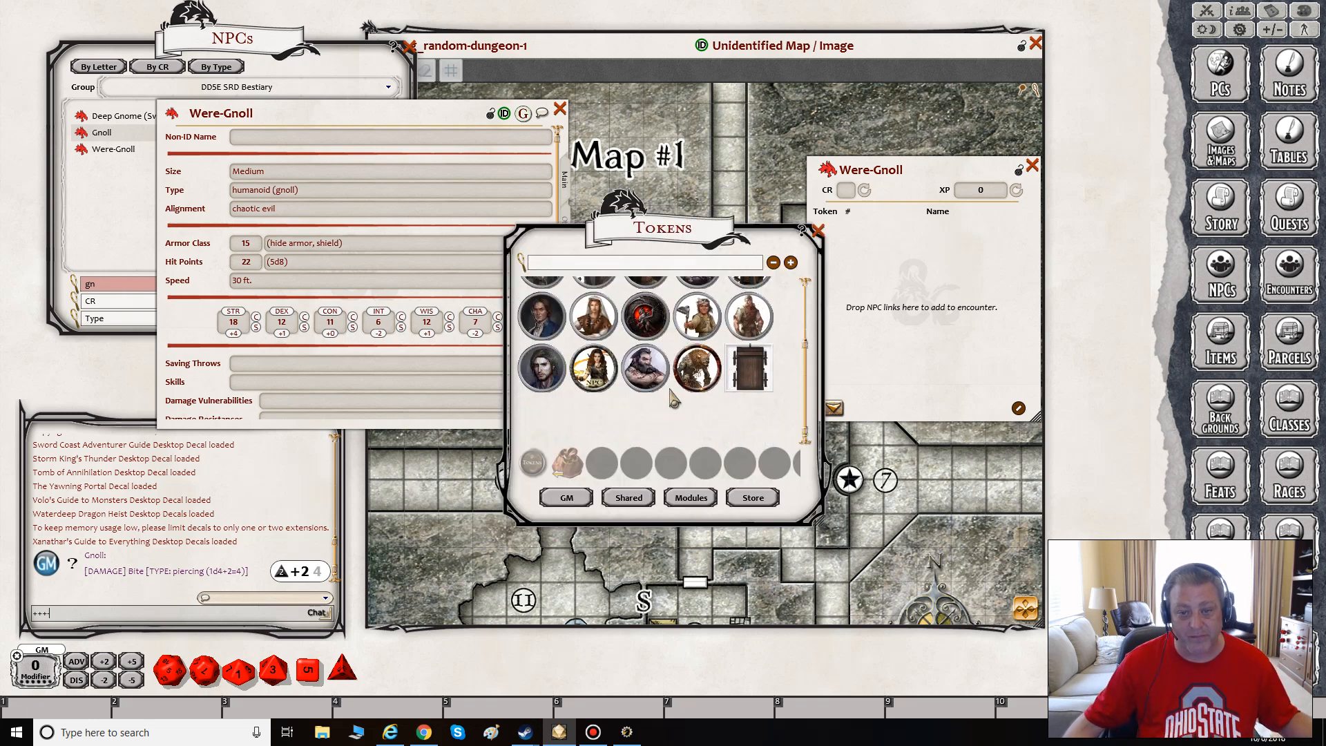
drag(696, 366, 523, 113)
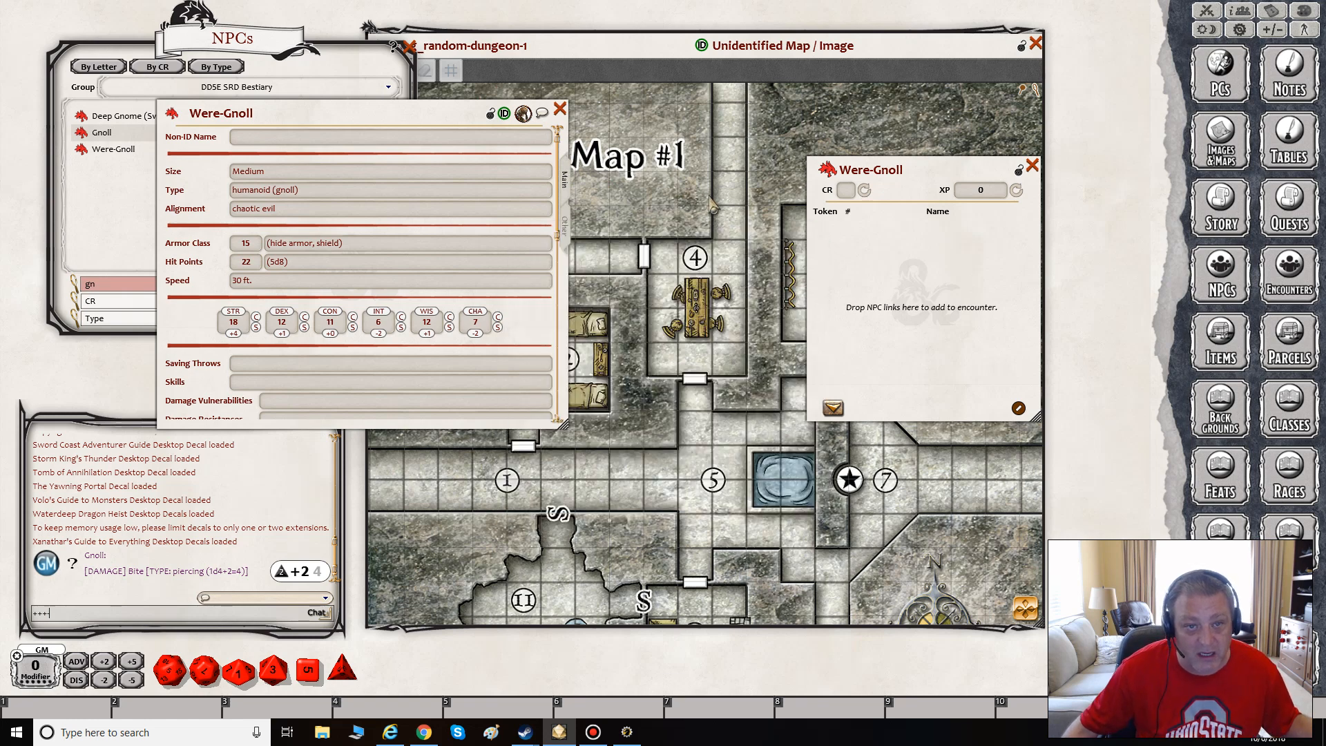
click(559, 109)
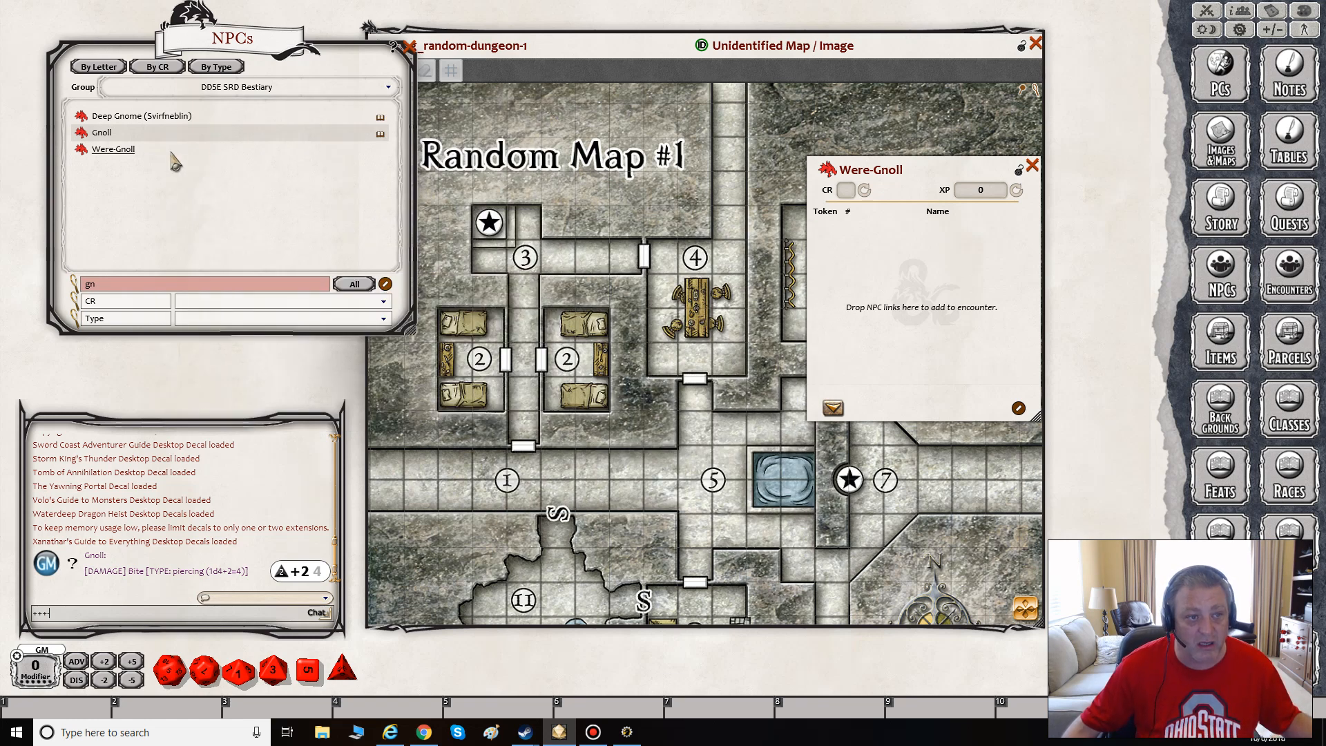
Add the Were-Gnoll NPC from the NPC list to the encounter as three separate entries.
drag(81, 149, 865, 282)
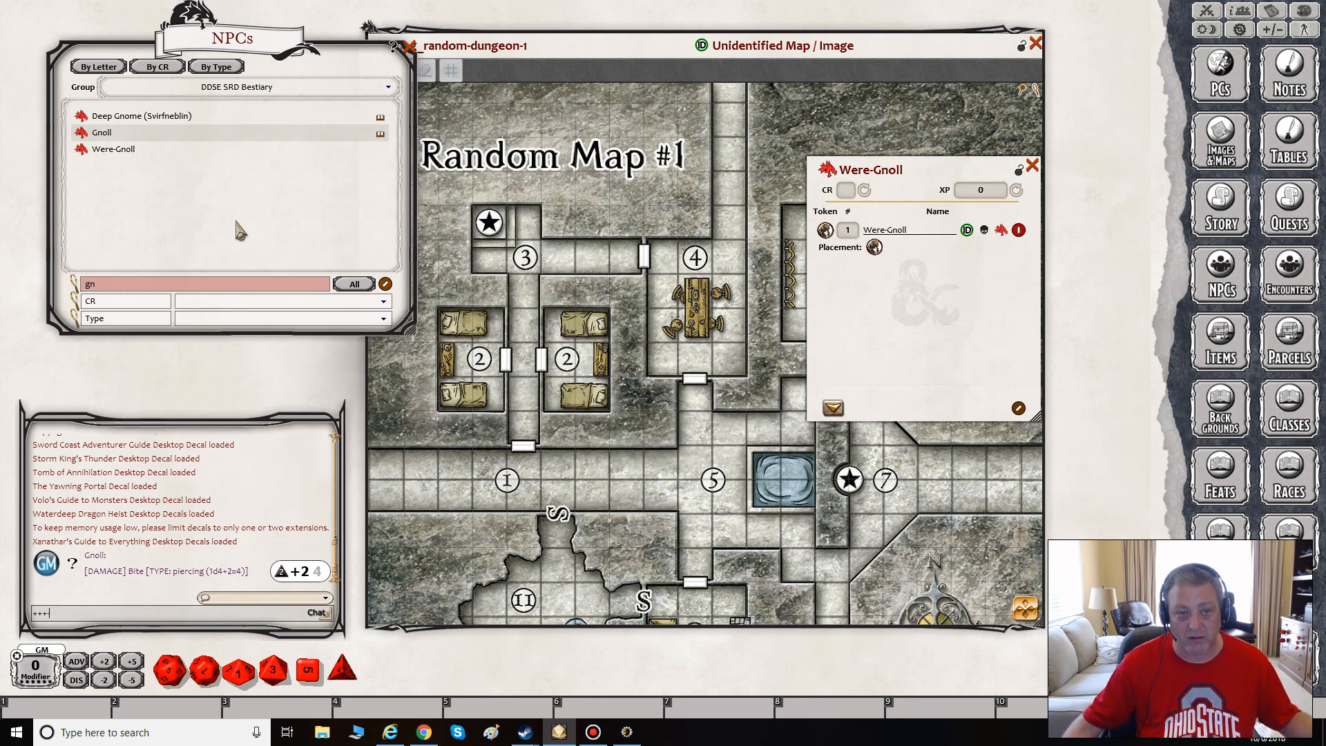
drag(81, 149, 850, 307)
drag(957, 362, 864, 347)
Place the three Were-Gnoll tokens on the dungeon map around area 3: one east, one south and one west of the number.
drag(877, 249, 558, 258)
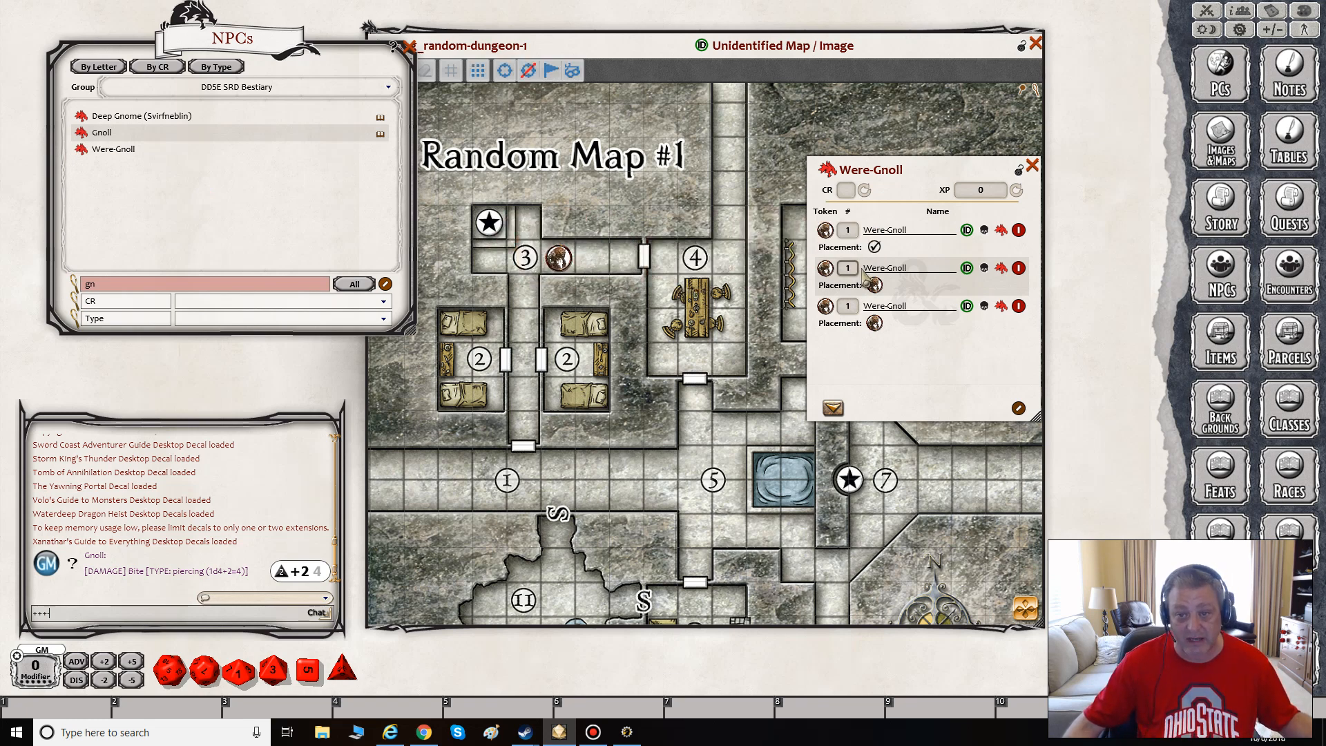
drag(874, 285, 524, 292)
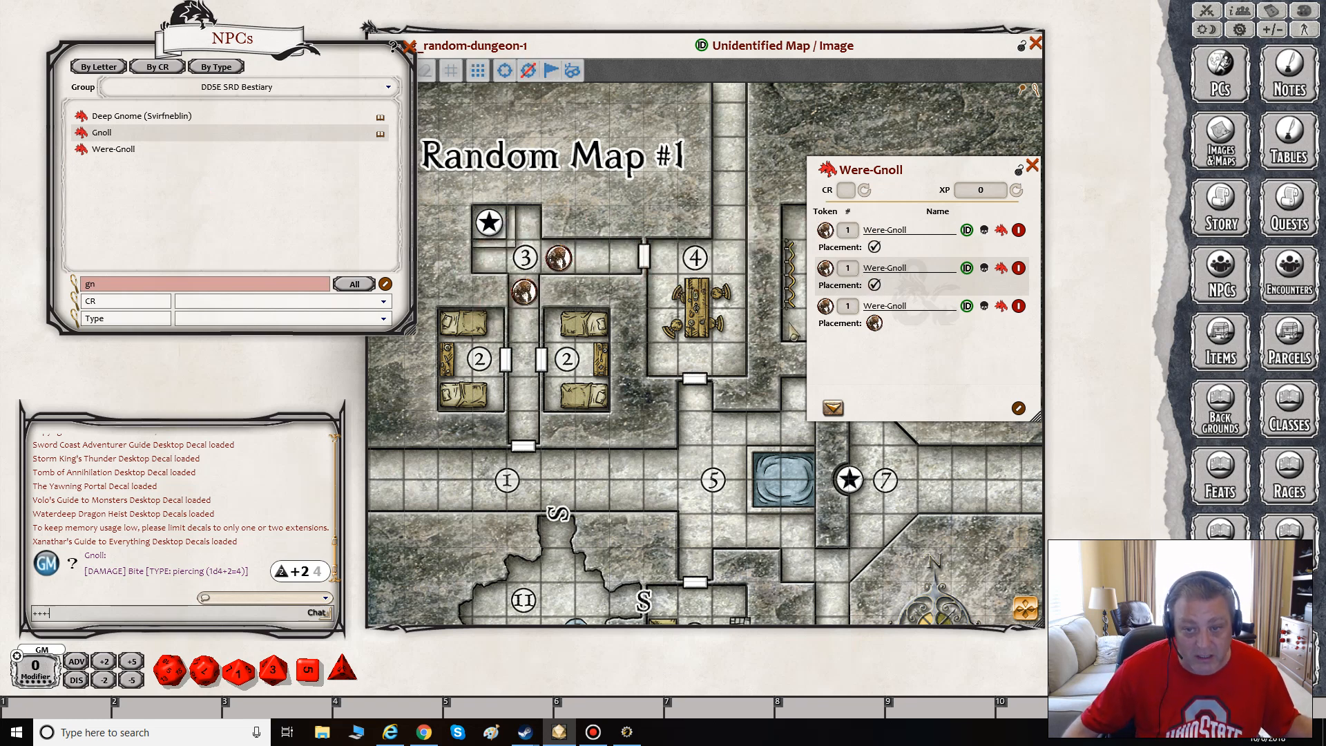
mouse_move(876, 330)
mouse_down()
mouse_move(522, 323)
mouse_move(511, 262)
mouse_move(490, 258)
mouse_up()
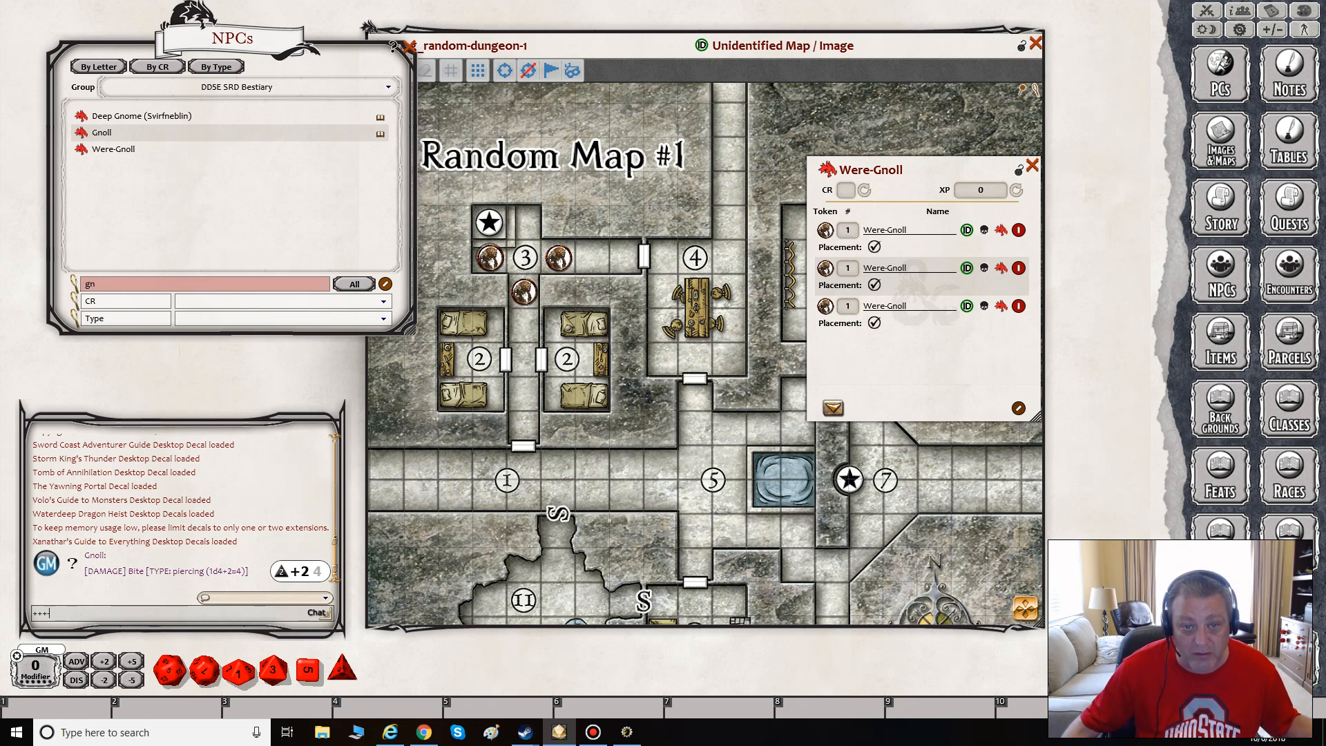
scroll(549, 291, up, 4)
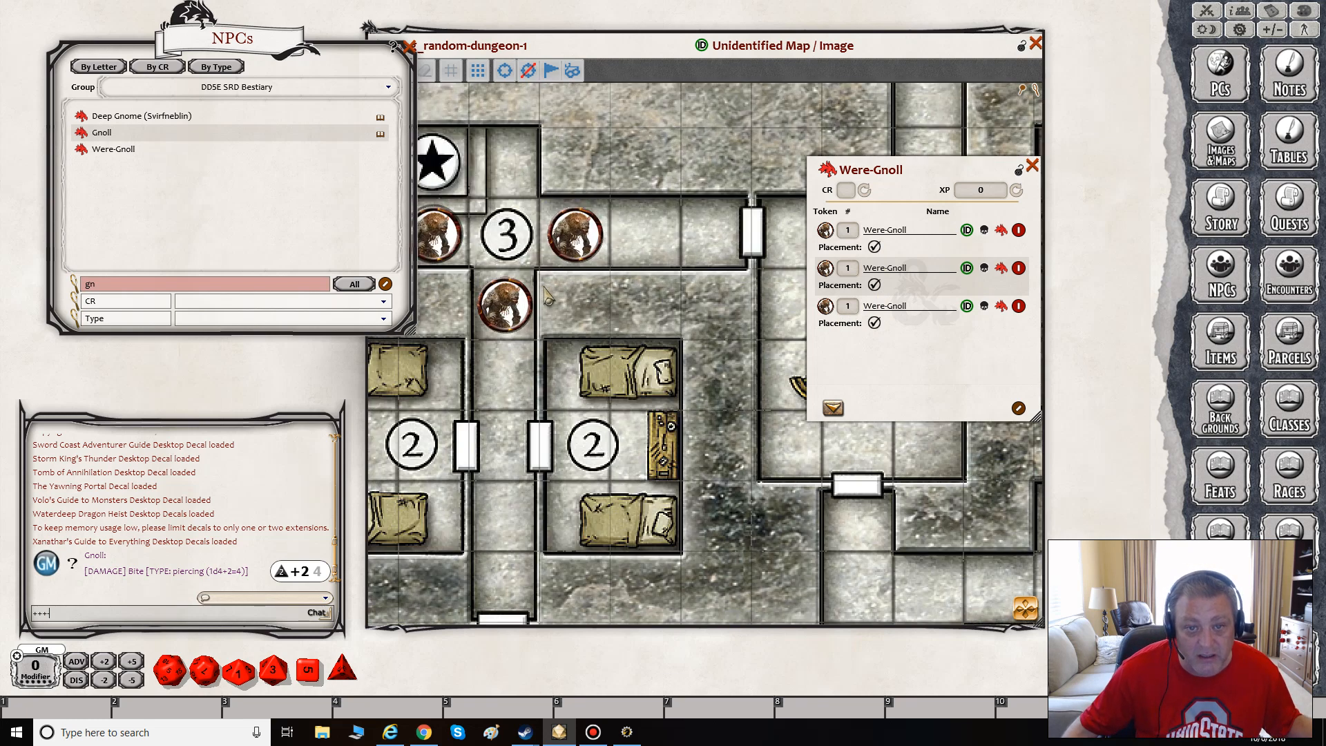
scroll(545, 294, up, 1)
drag(1025, 610, 1000, 595)
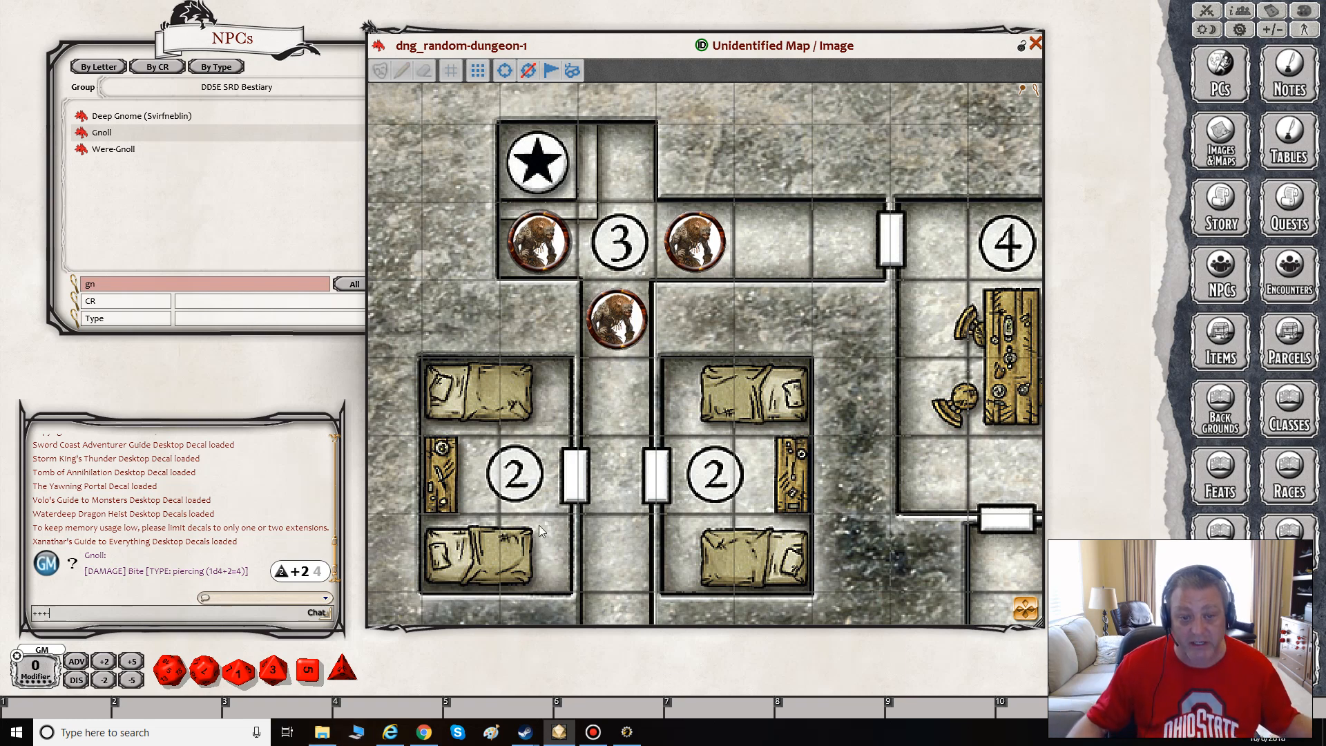
Close the leftover Tokens folder window, switch to Internet Explorer, and run the Google image search for "d&d gnoll".
click(322, 732)
click(1060, 329)
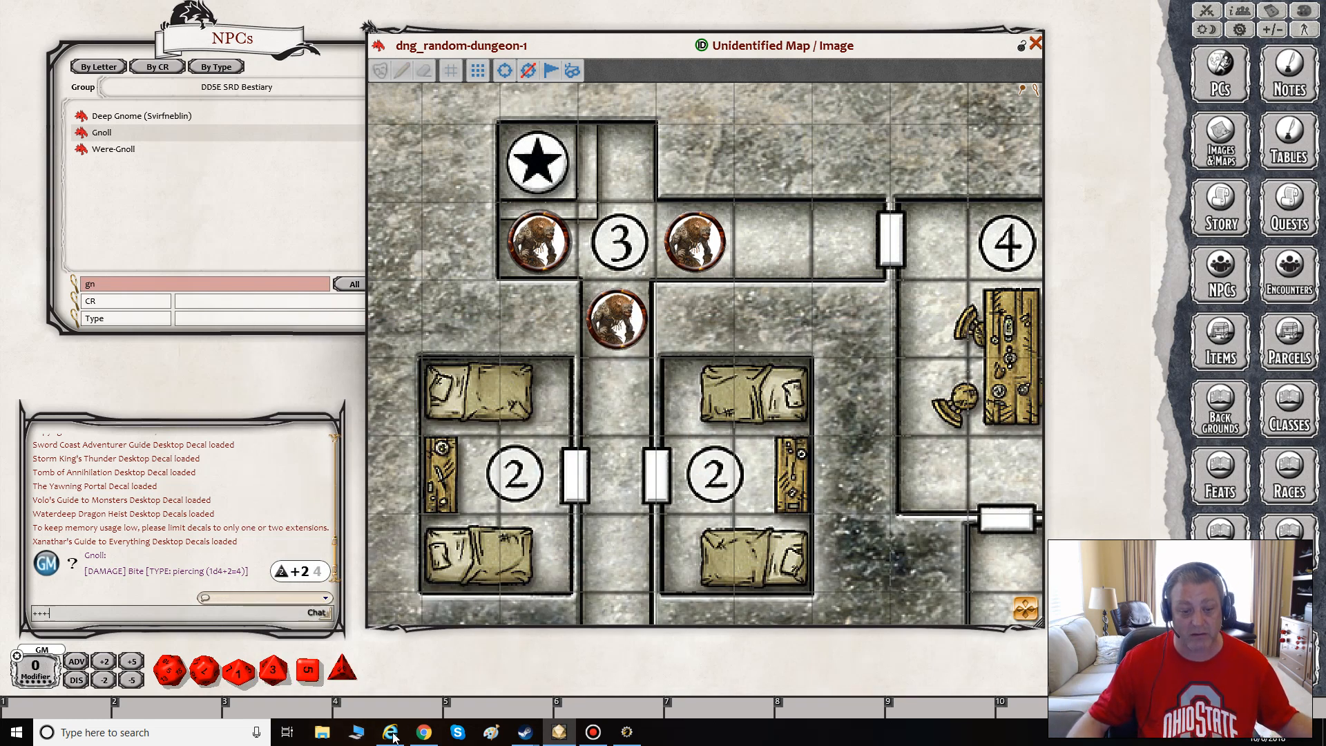
click(390, 732)
scroll(619, 413, up, 5)
click(251, 137)
key(Return)
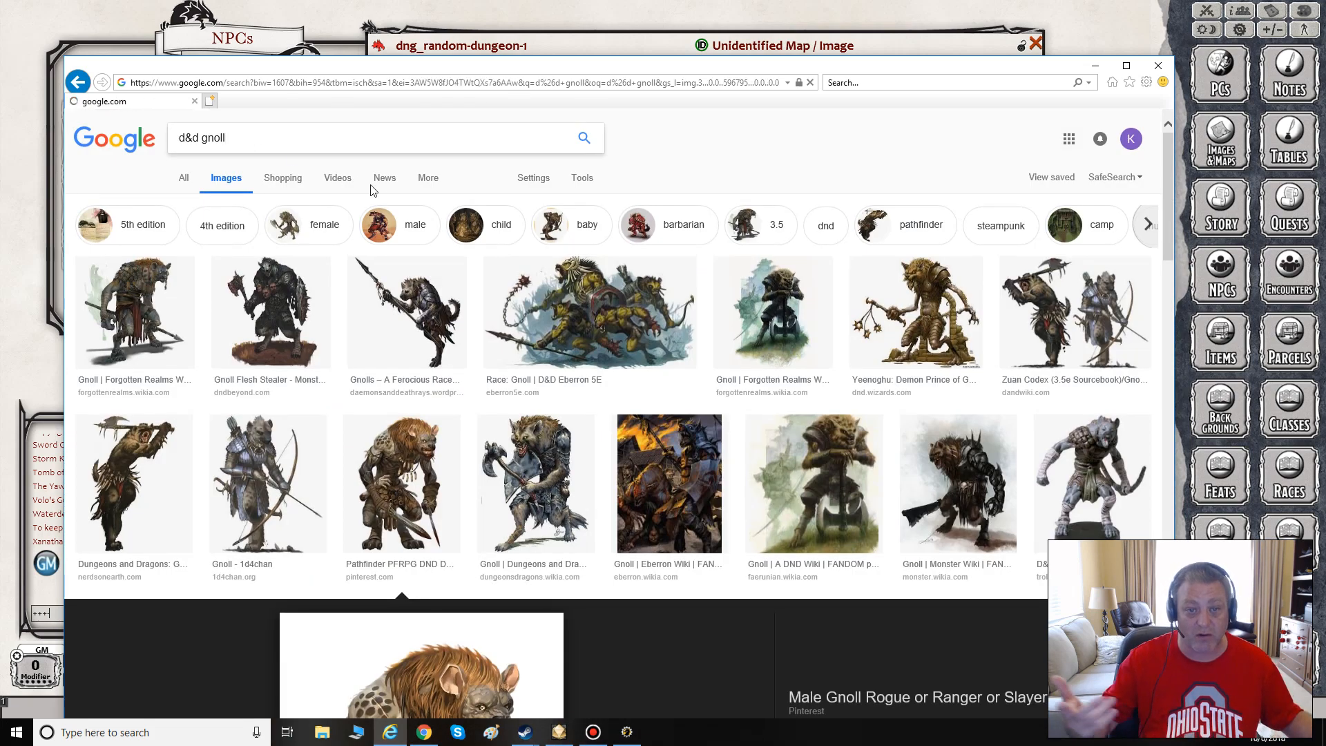
Browse the gnoll image results and open the preview of the Monster Wiki gnoll picture.
scroll(550, 508, down, 5)
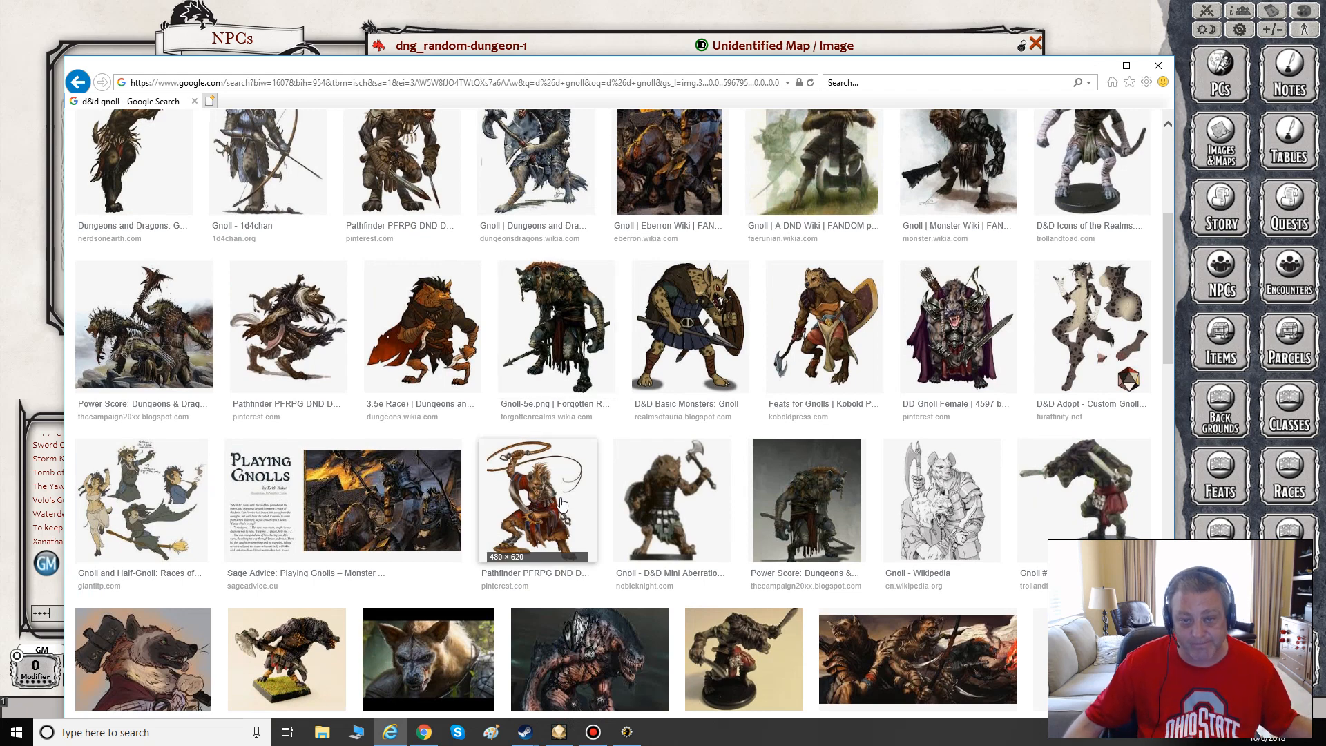
click(544, 373)
scroll(677, 314, up, 4)
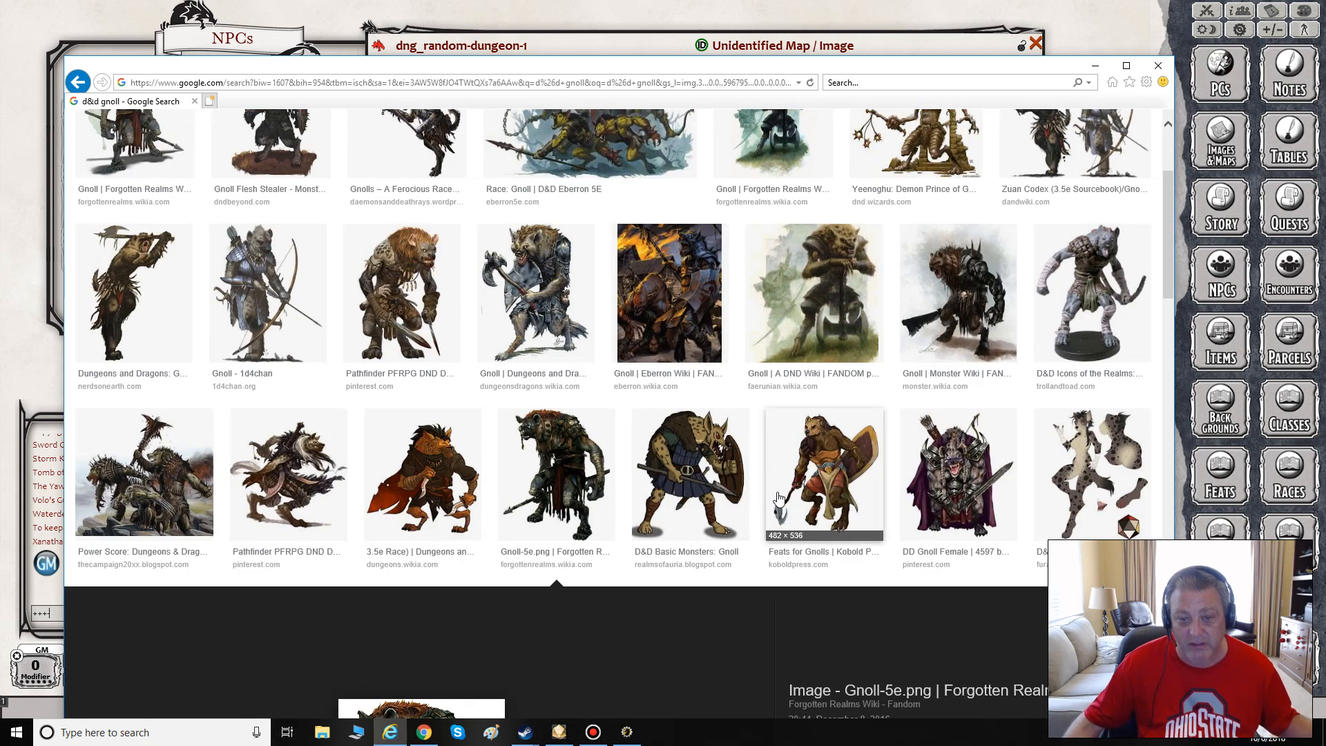
click(953, 359)
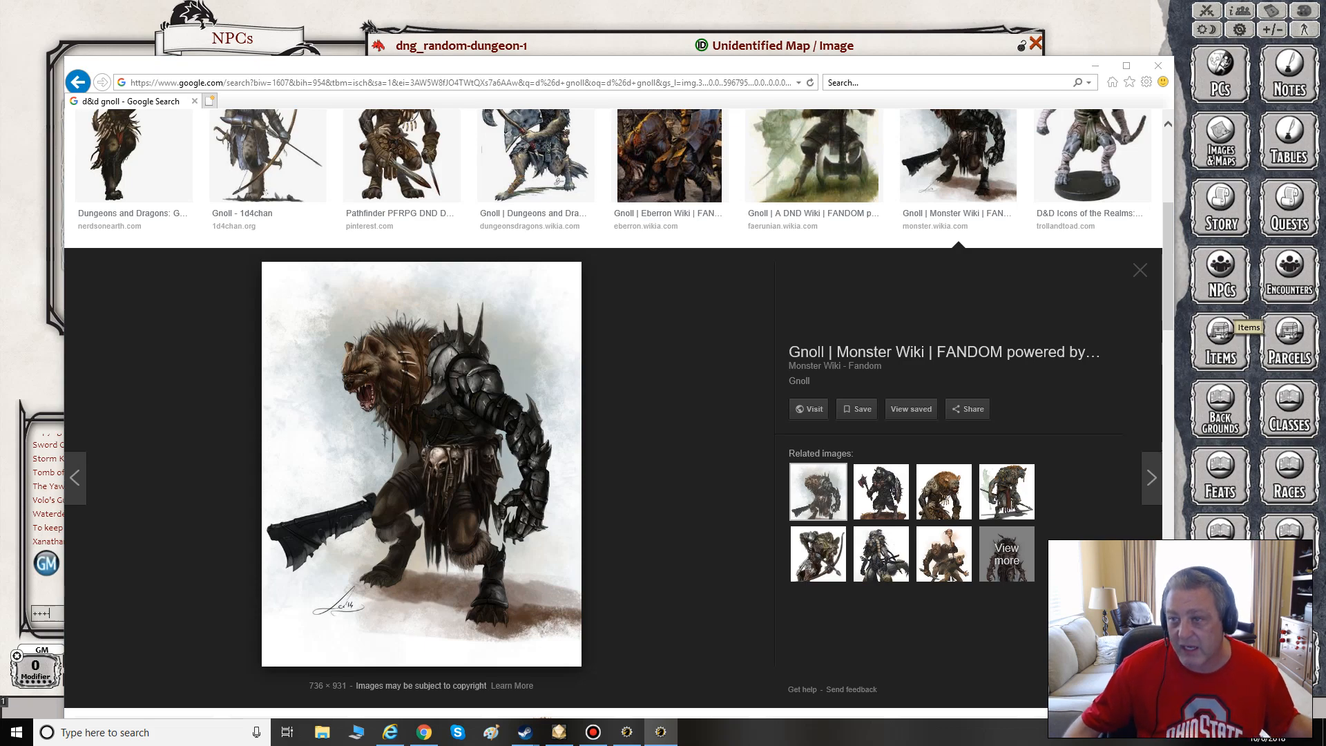
Switch to TokenTool and screen-capture the upper part of the Monster Wiki gnoll picture.
click(697, 50)
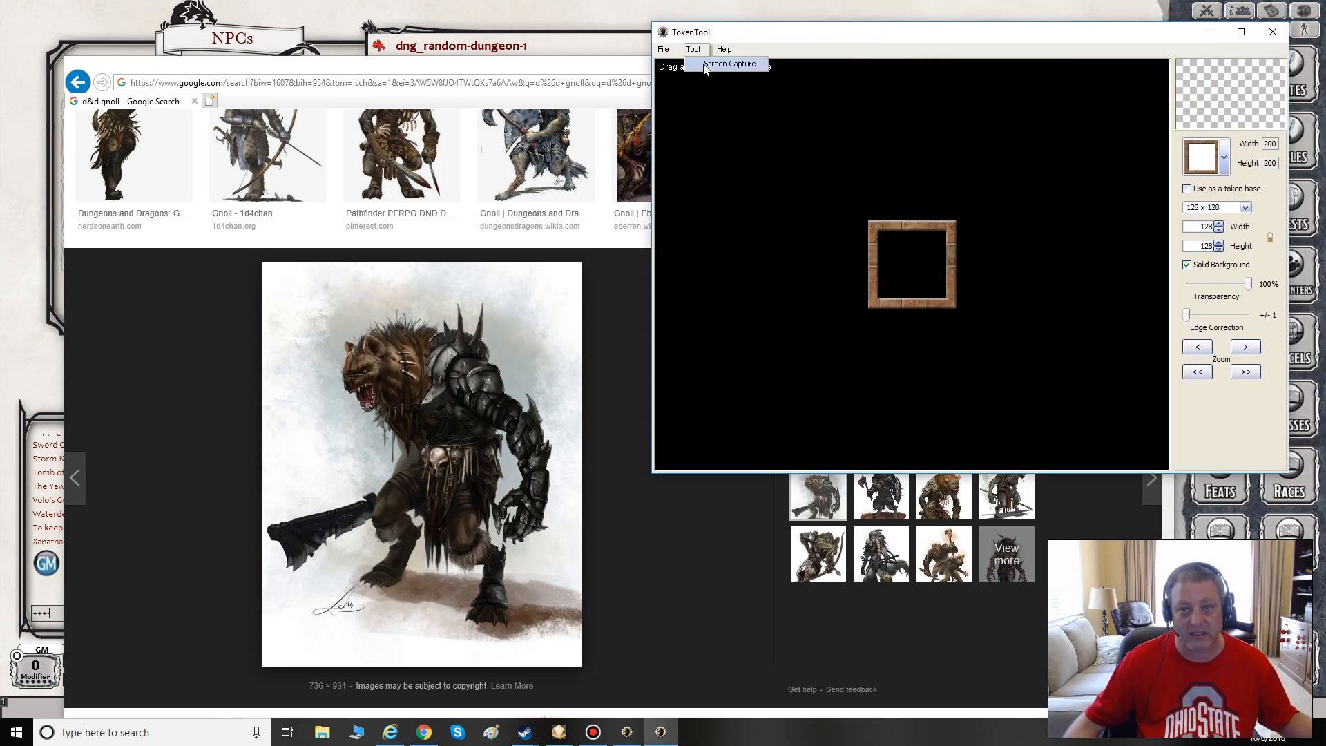
click(705, 65)
drag(258, 215, 423, 384)
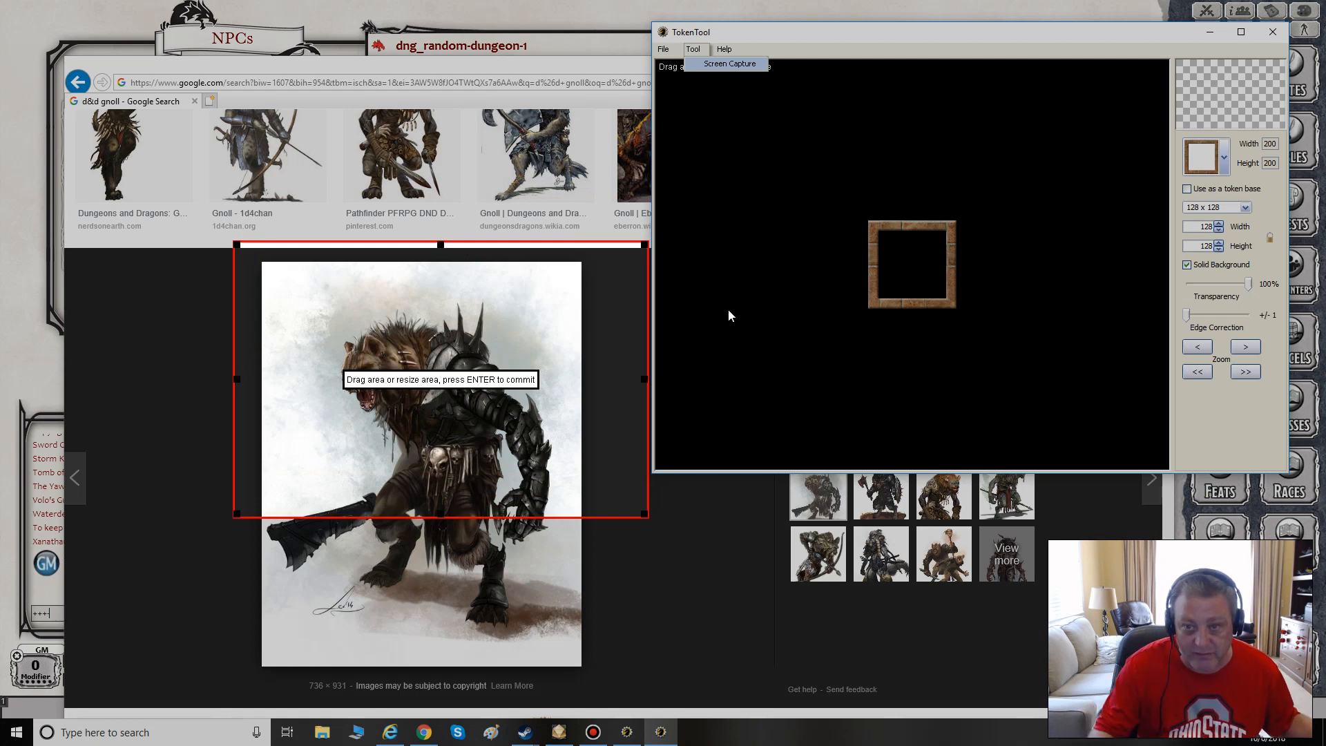
key(Return)
Apply a dark red round frame overlay, then shrink and position the capture so the gnoll's head and shoulders fill the ring.
click(1197, 373)
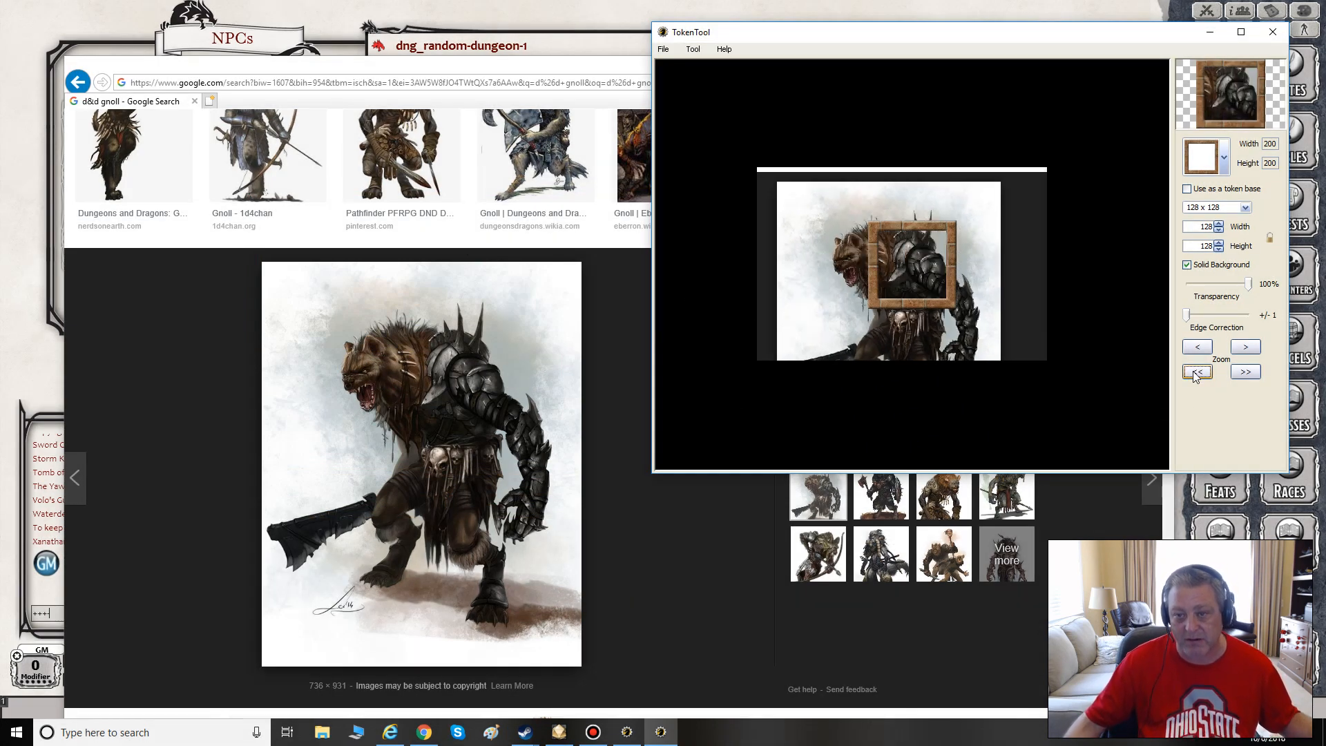
click(1223, 156)
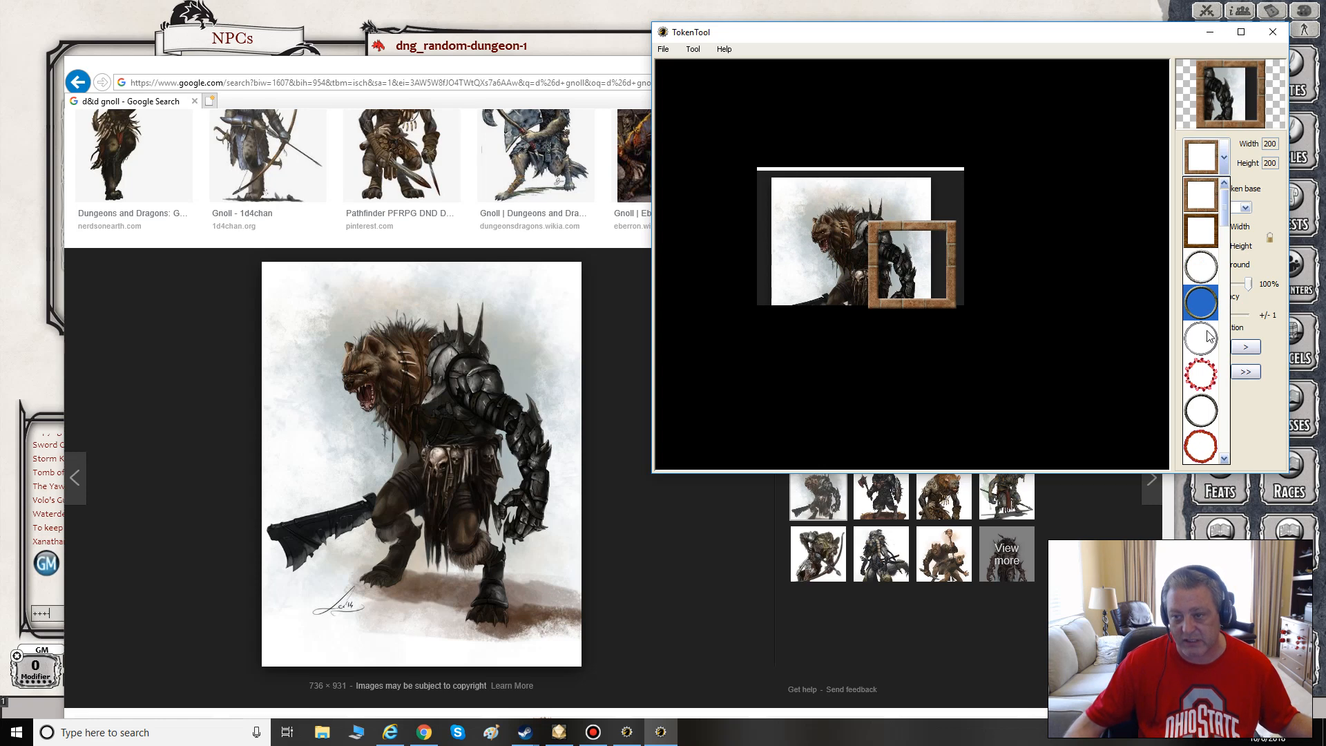
scroll(1217, 379, down, 5)
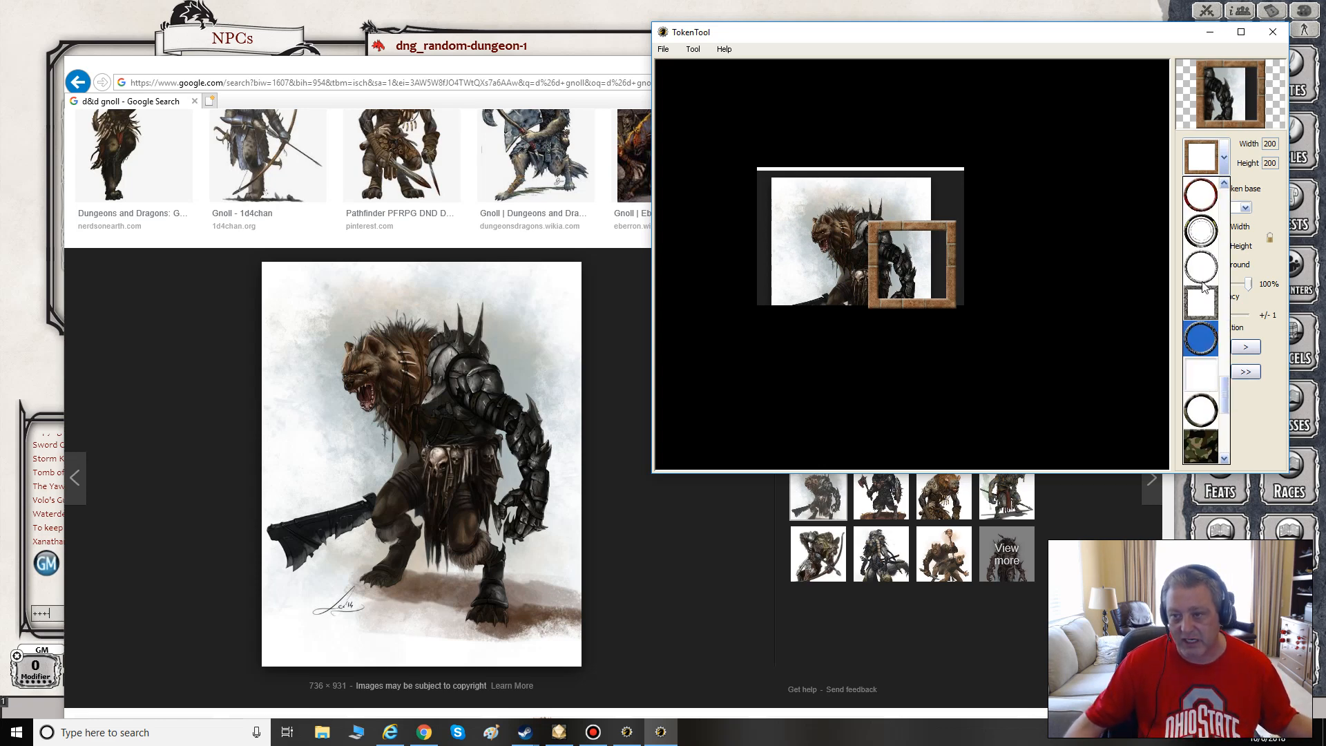
click(1203, 196)
drag(965, 318, 906, 277)
click(1198, 371)
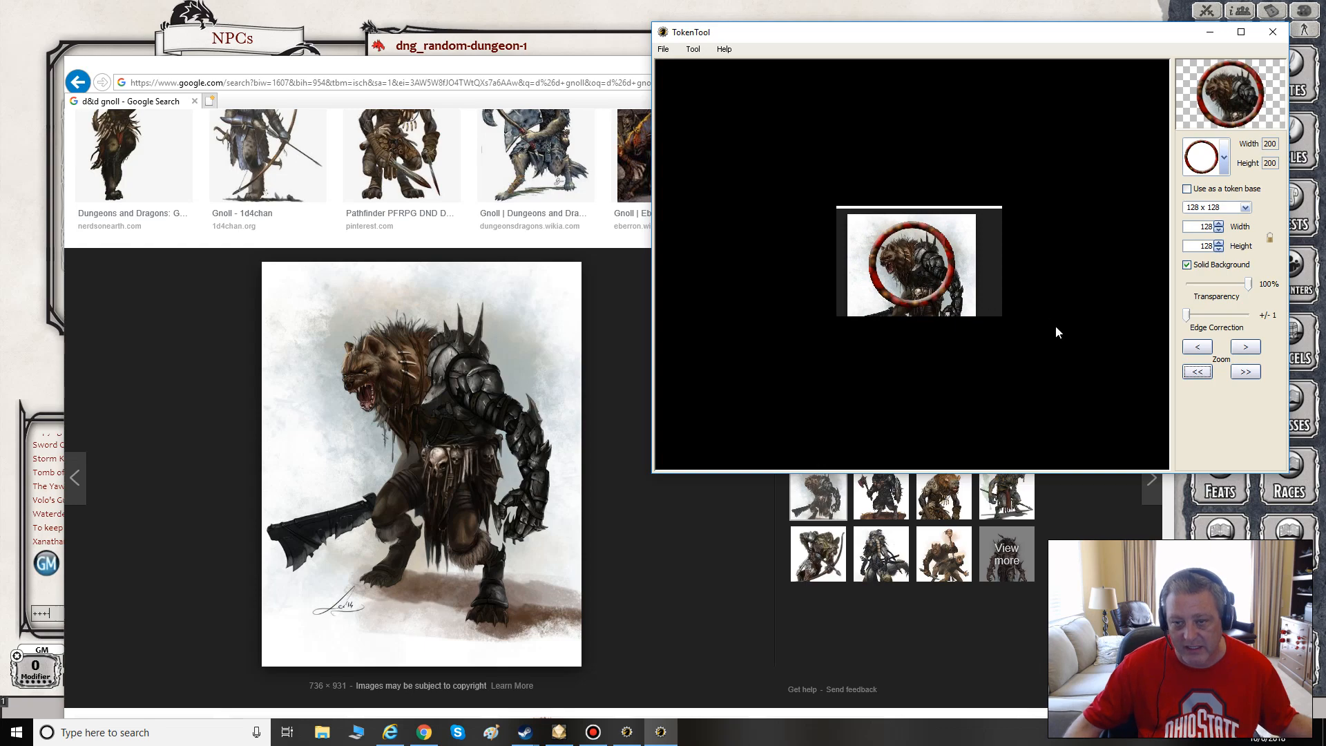
Save the token as Weregnoll2 in the Tokens folder on drive D, then close TokenTool and return to Fantasy Grounds.
click(663, 49)
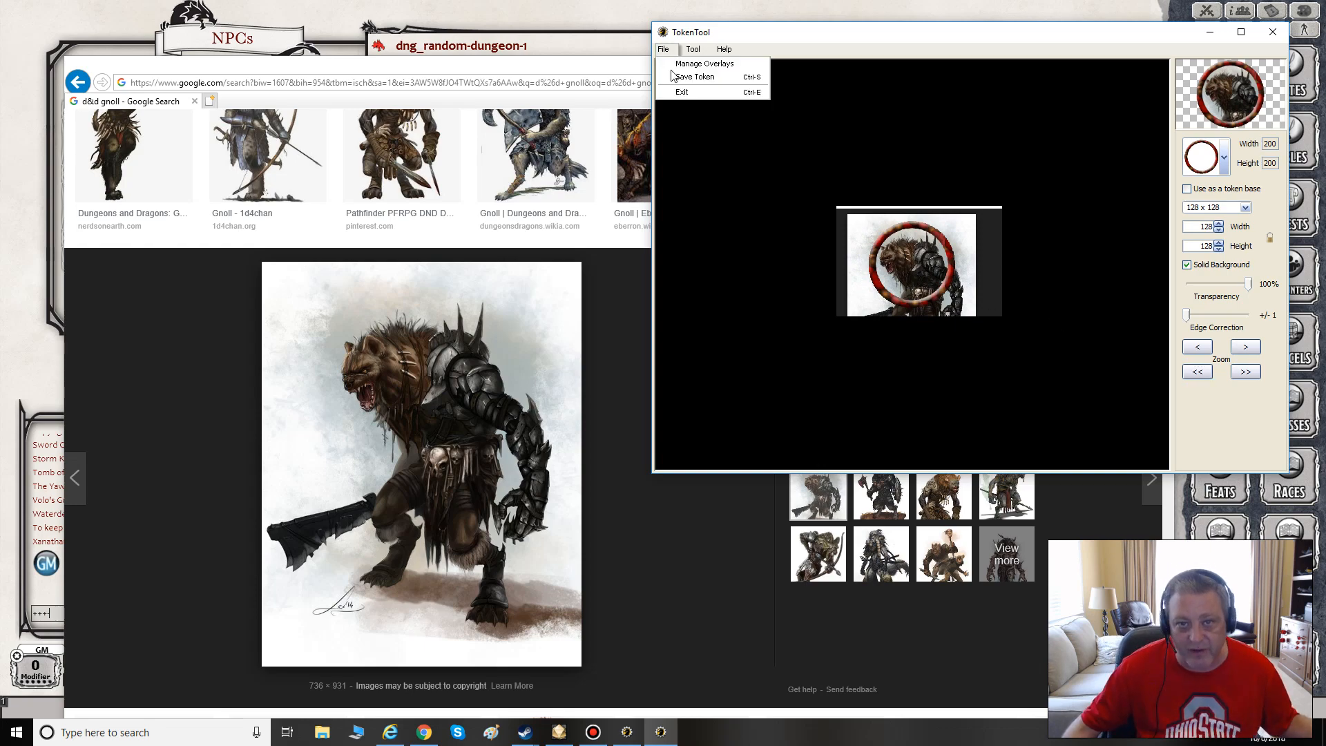
click(684, 74)
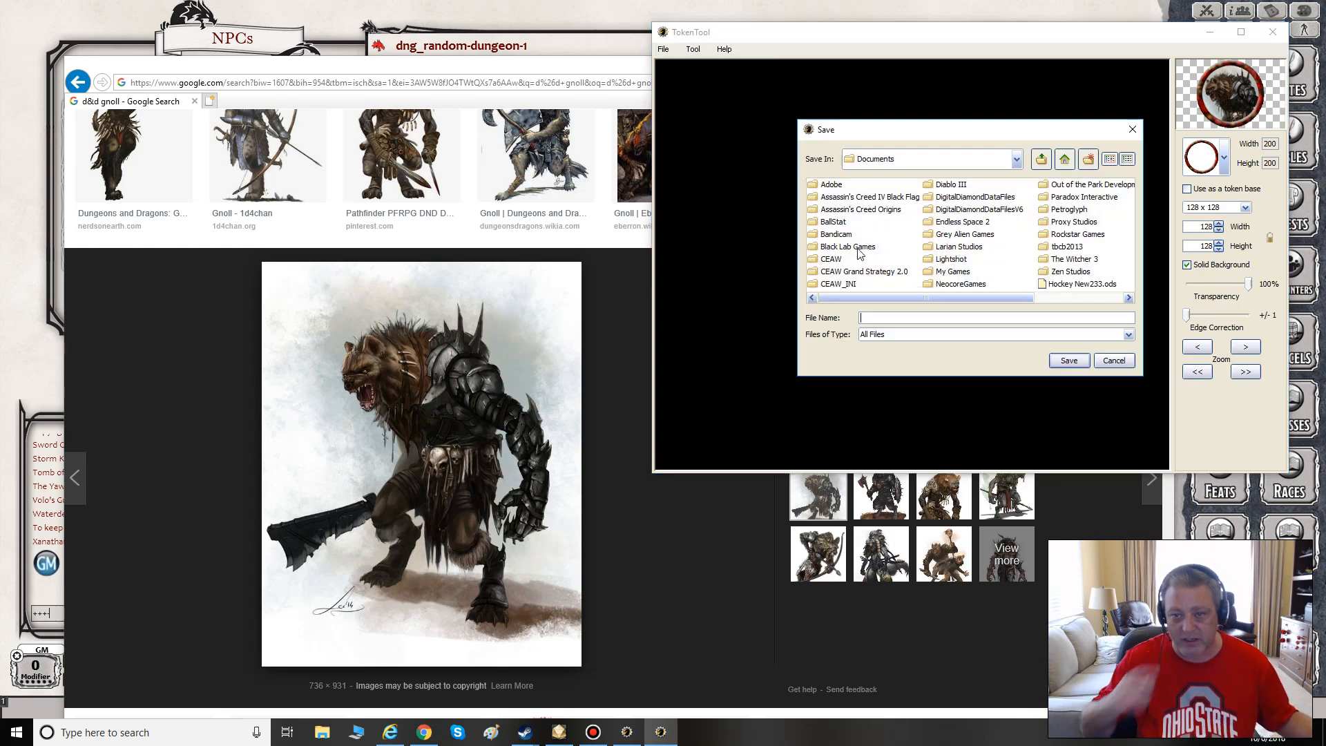
click(1017, 160)
click(872, 190)
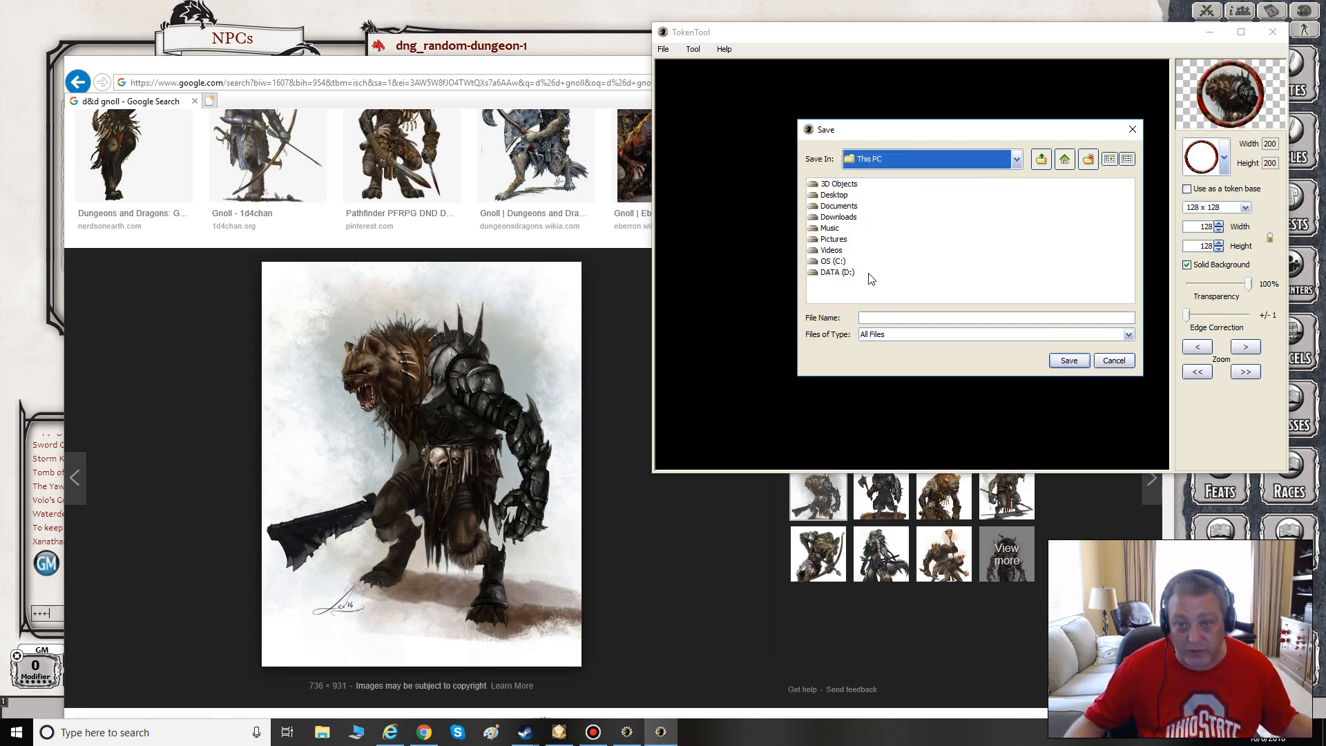
double_click(842, 273)
scroll(920, 276, down, 3)
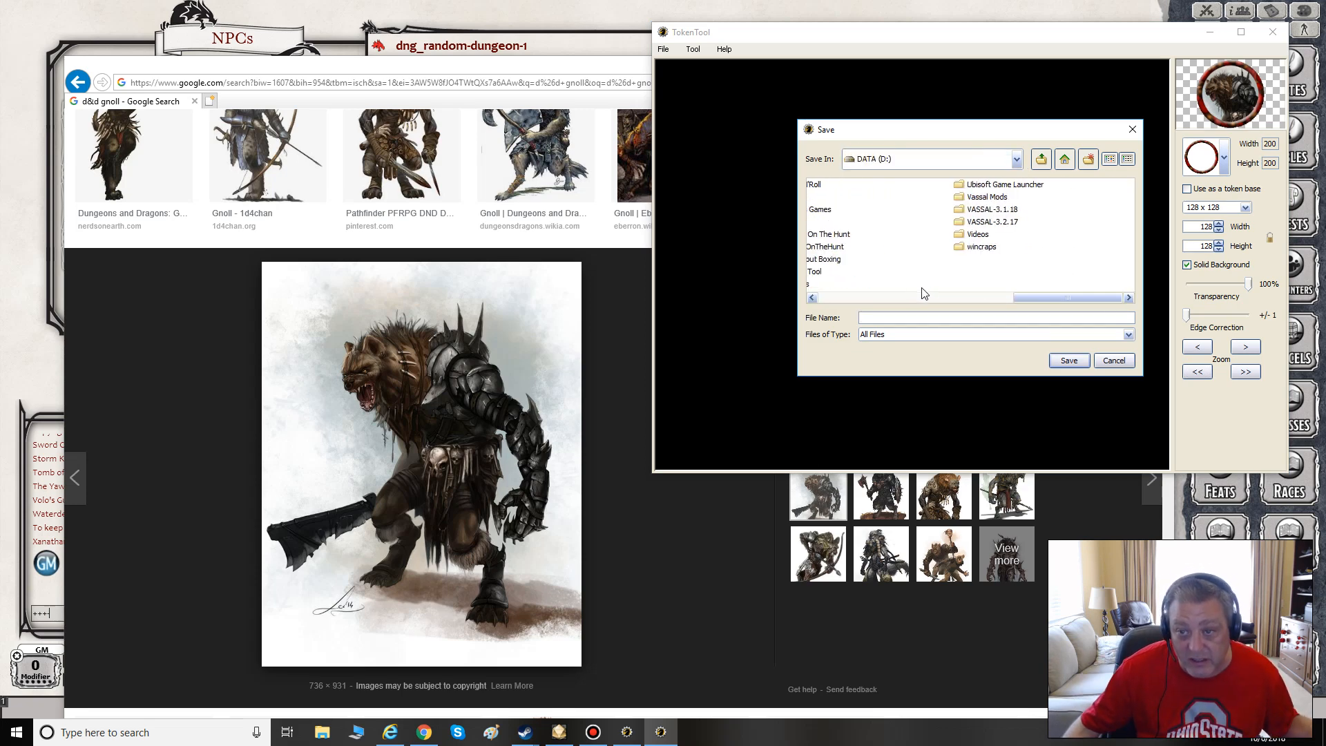
scroll(868, 287, up, 3)
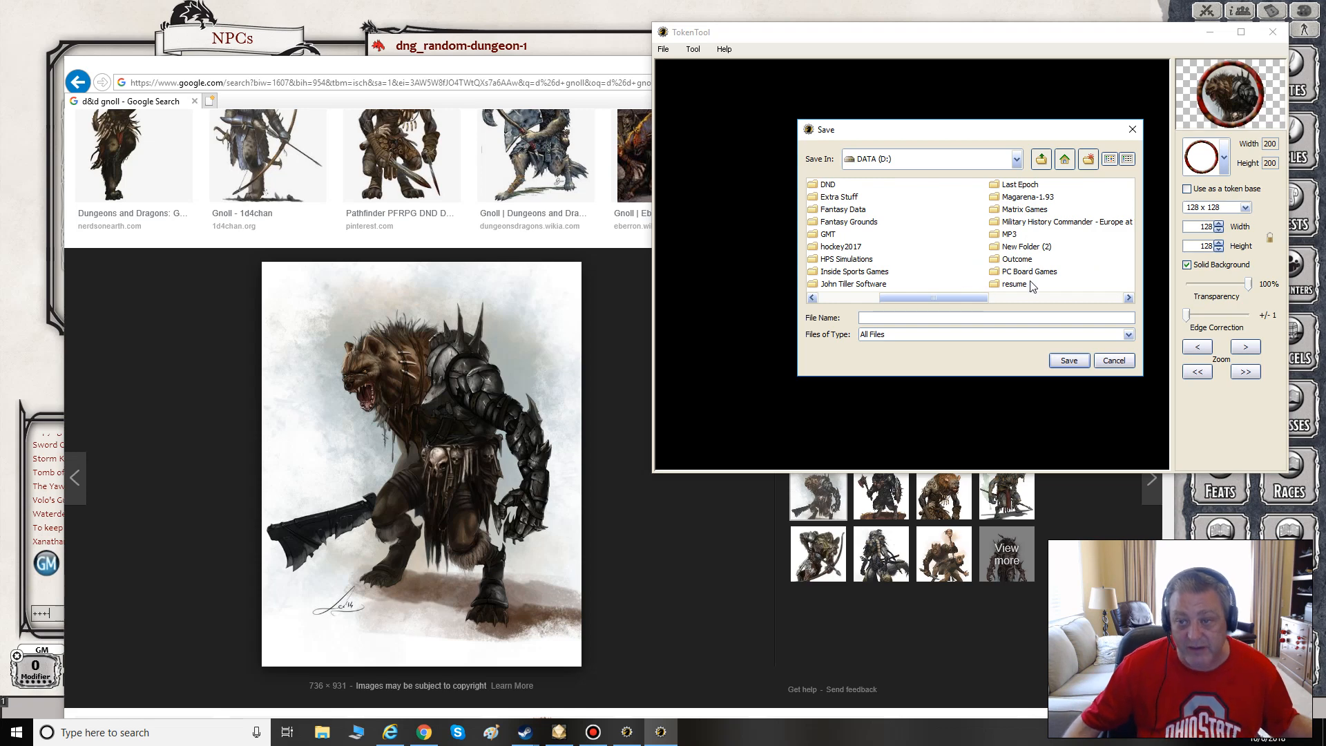
scroll(988, 290, down, 3)
double_click(833, 283)
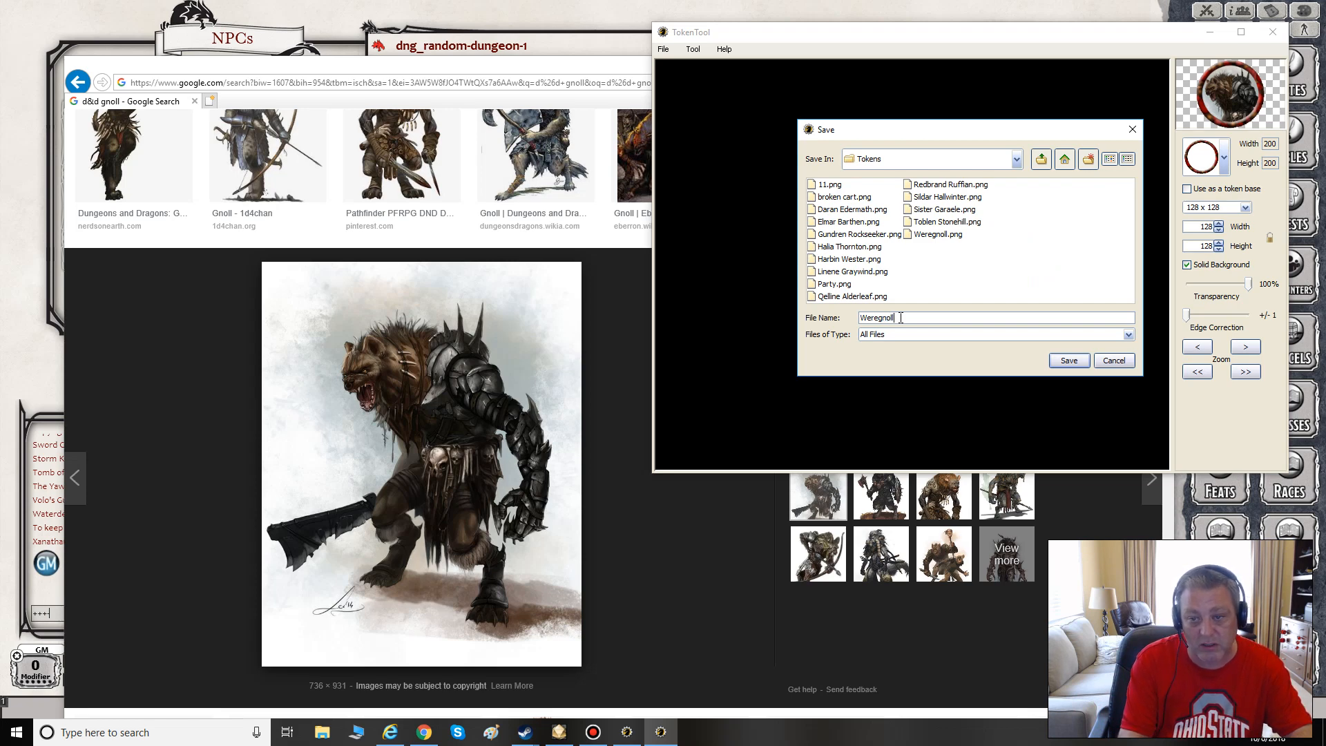
click(1067, 359)
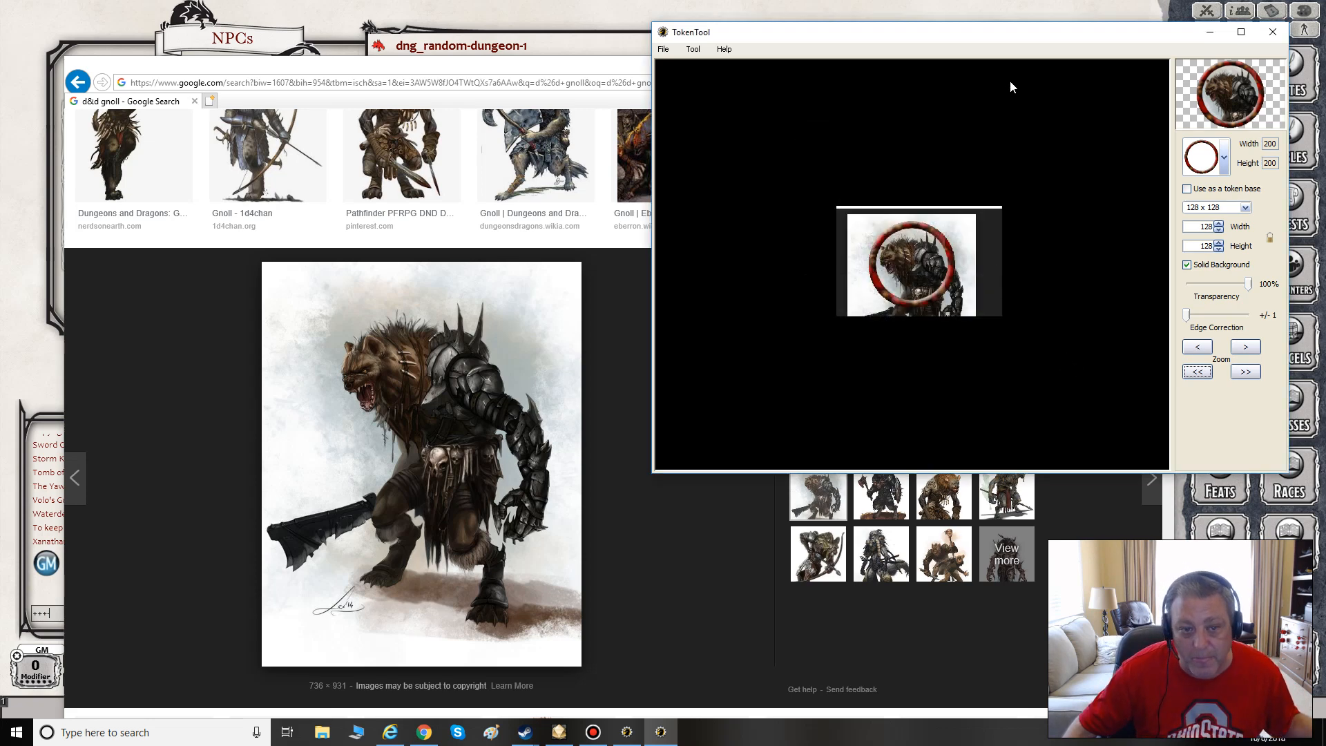
click(1272, 29)
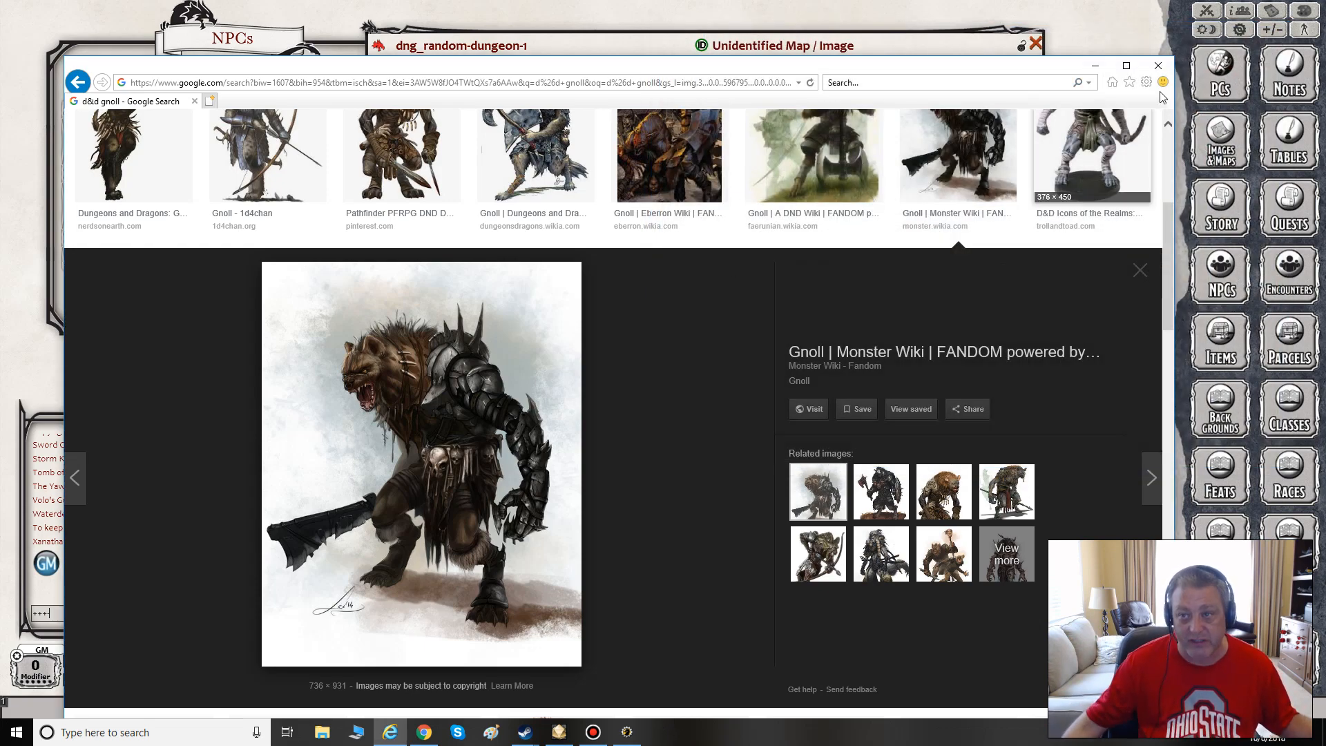
click(1097, 66)
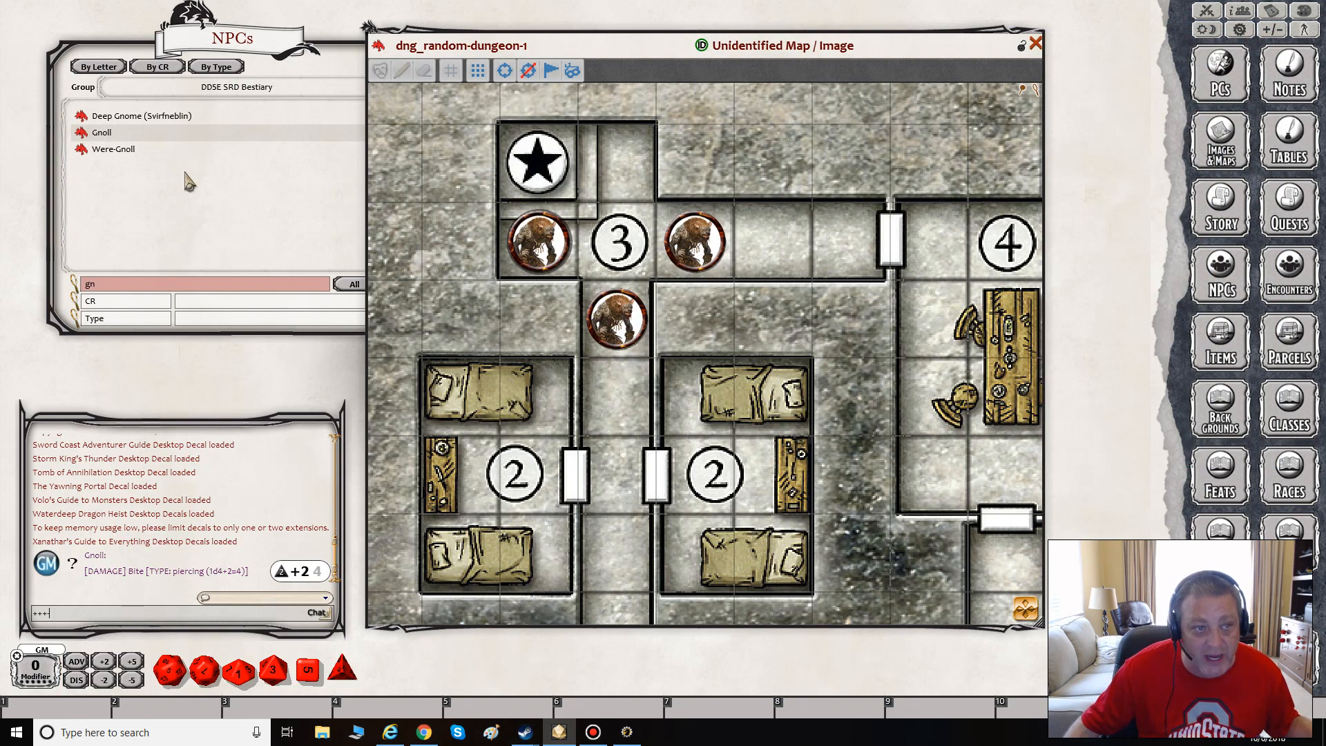
Duplicate the Were-Gnoll NPC in the NPC list and filter the list by "were".
click(126, 169)
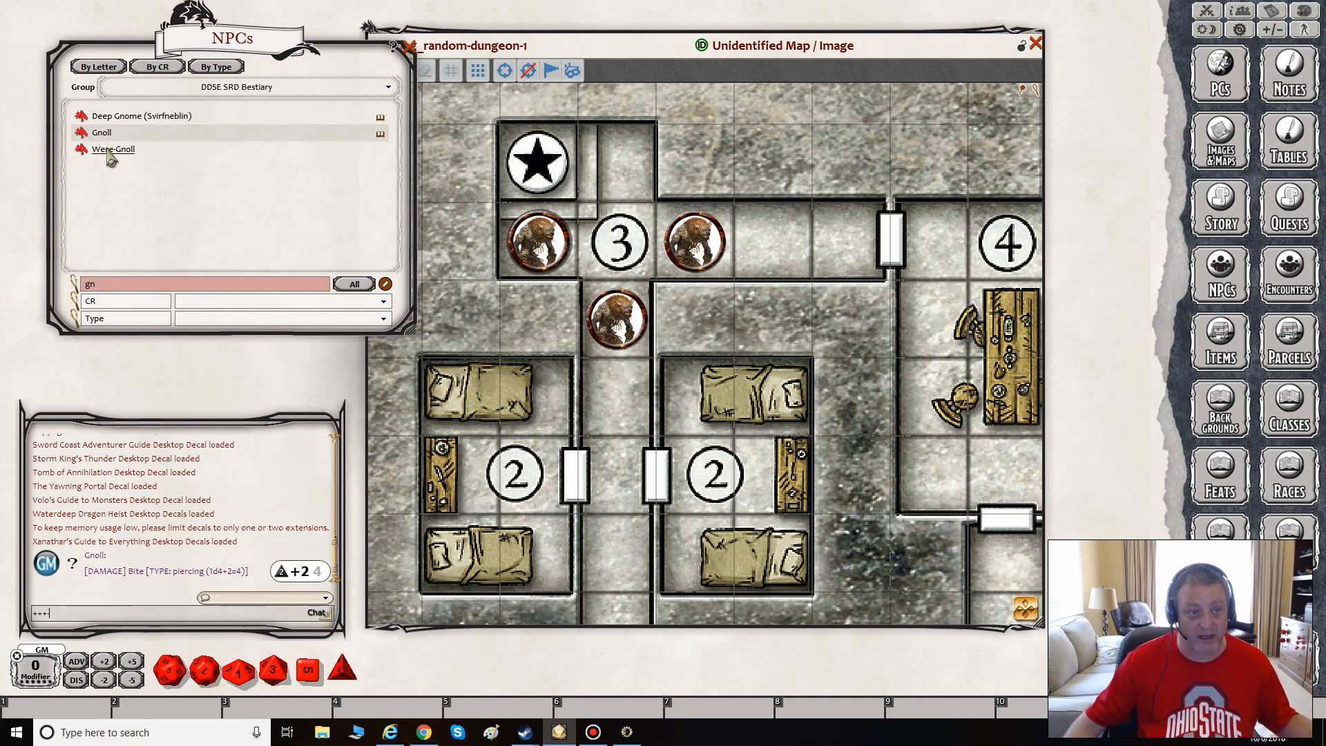
drag(109, 156, 293, 223)
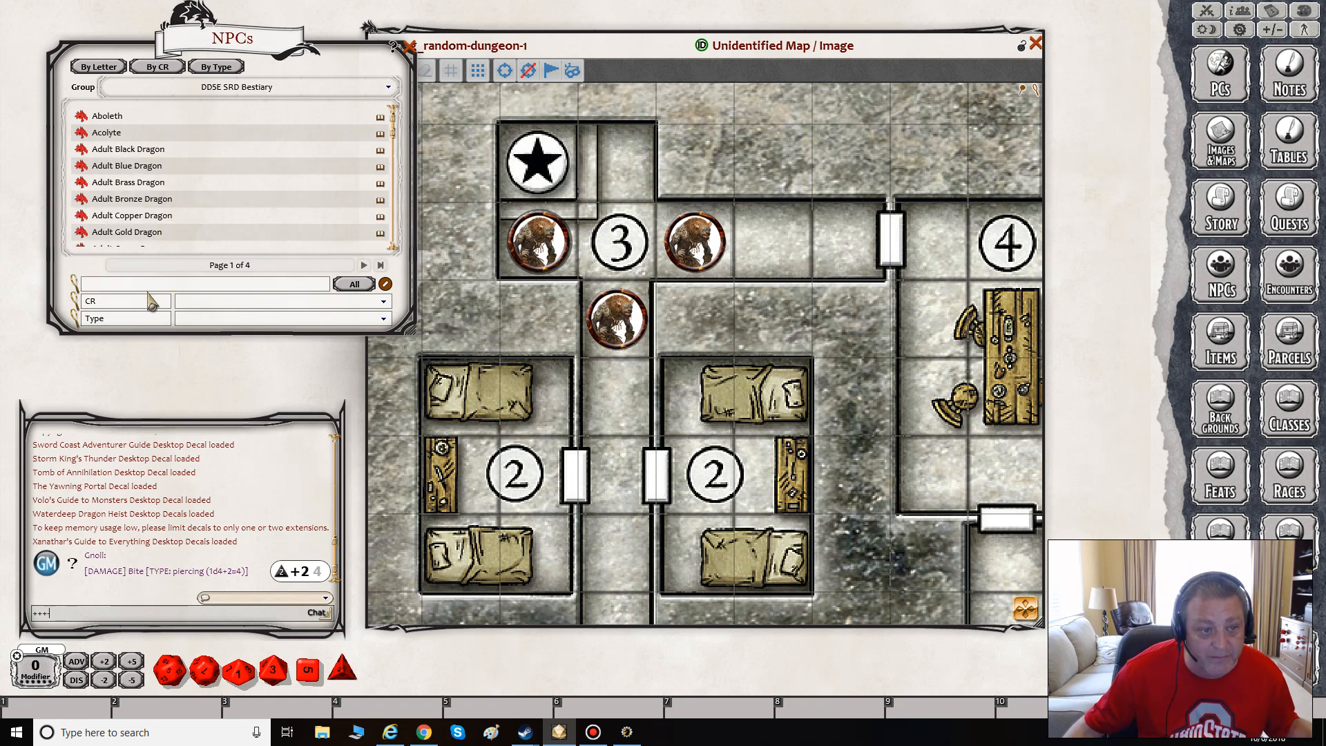
text(were)
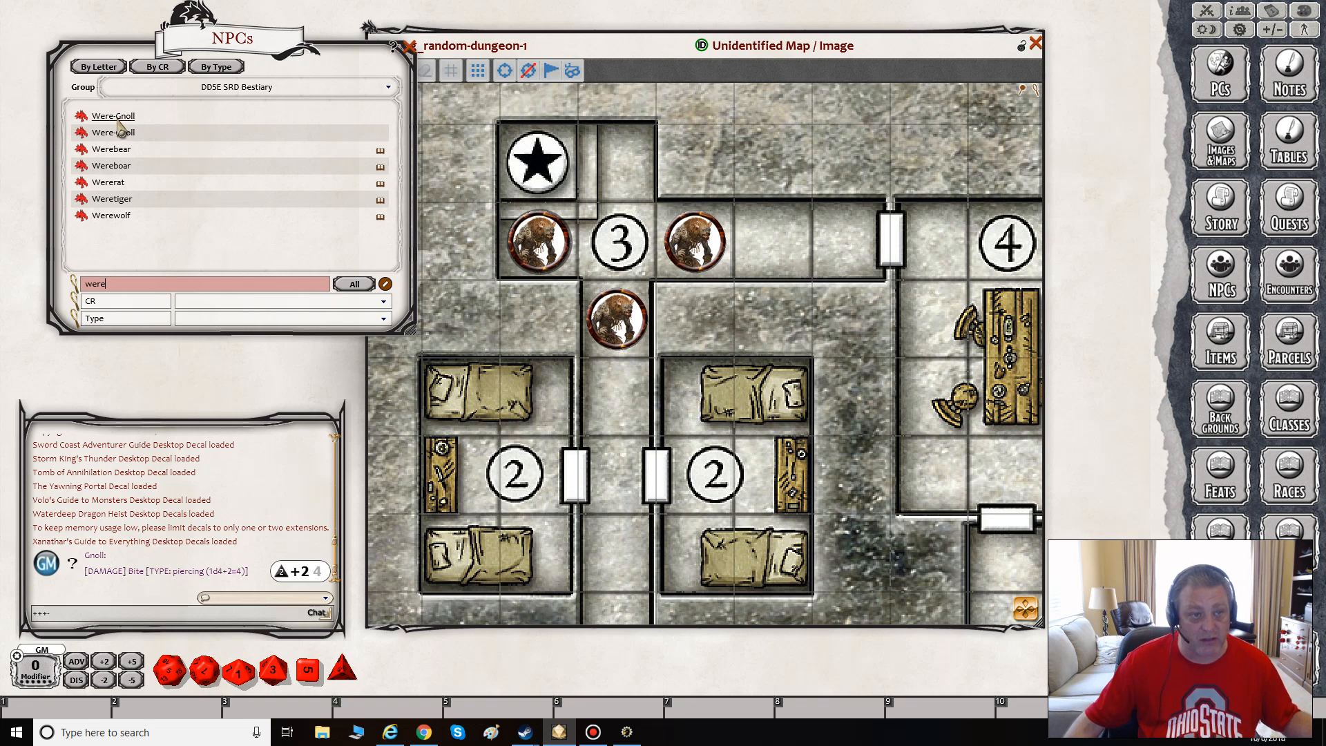
Open the sheet of the duplicated Were-Gnoll and check the token library for the new gnoll token.
click(114, 118)
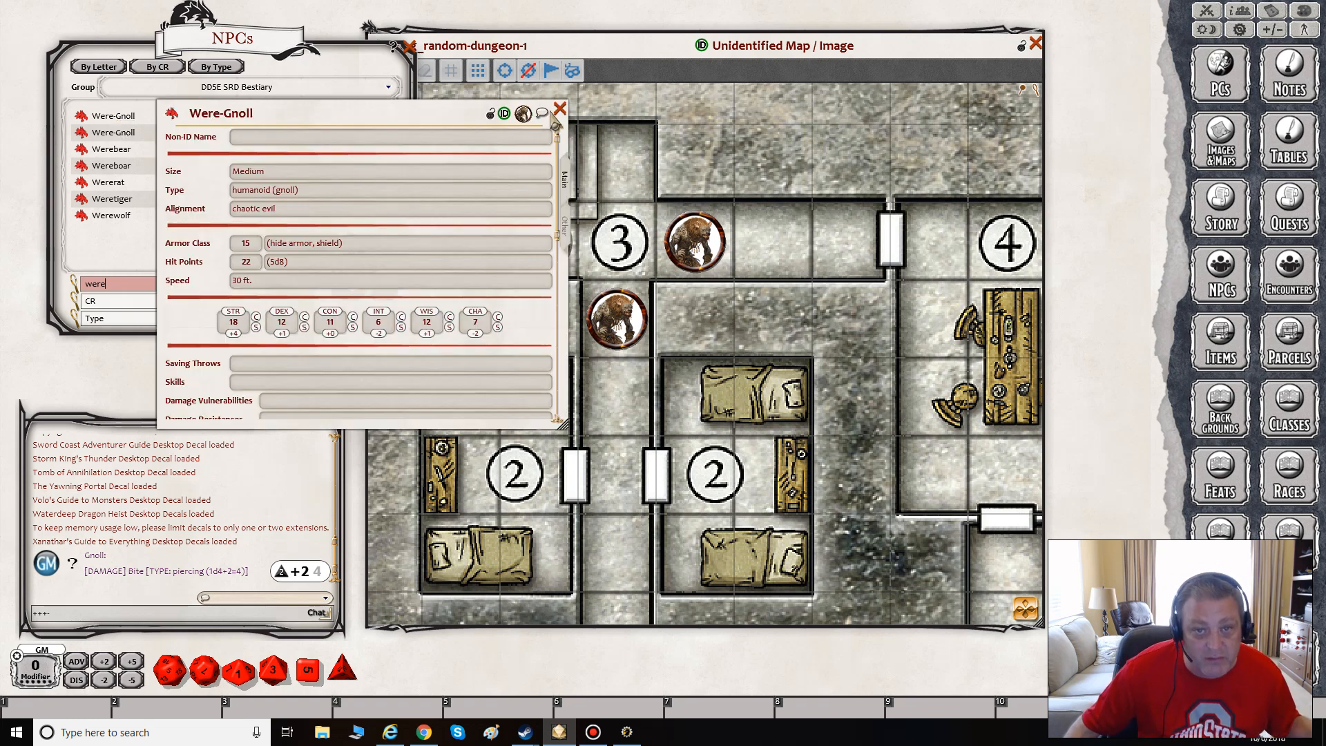
click(115, 118)
click(115, 132)
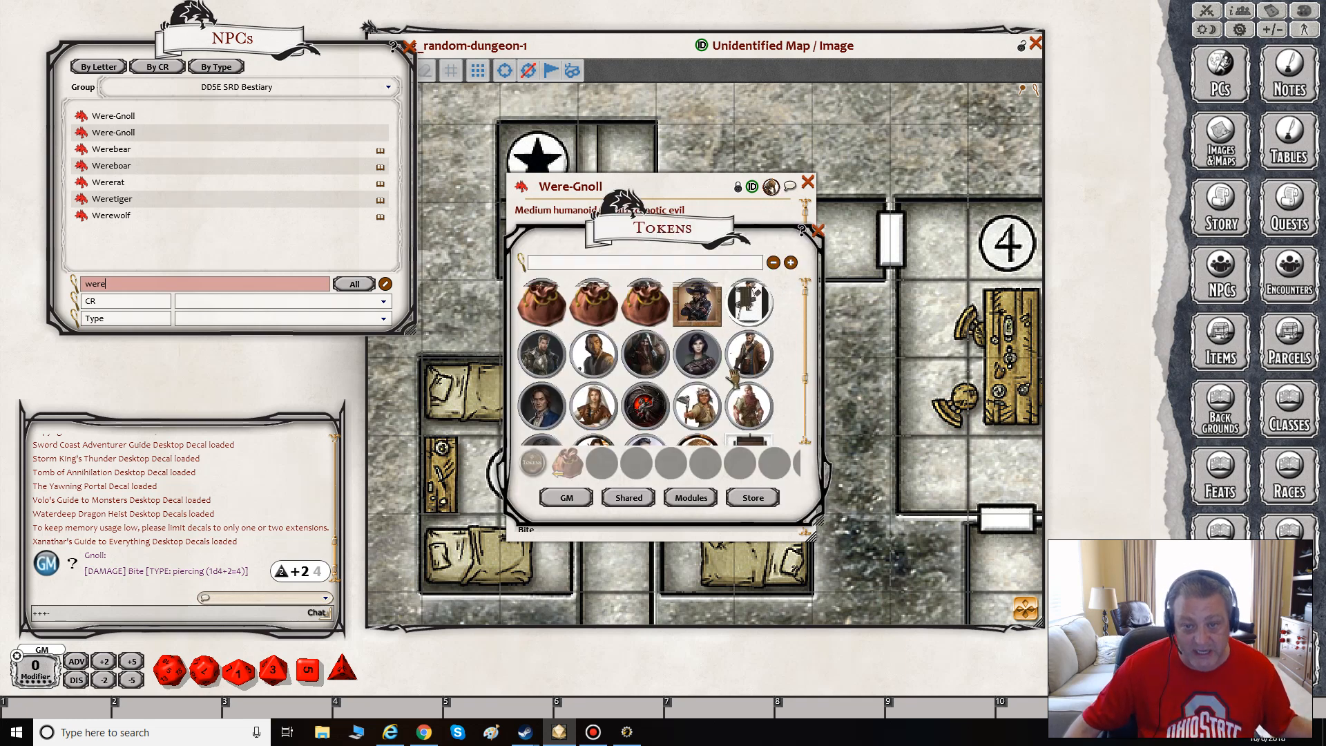
scroll(729, 332, down, 2)
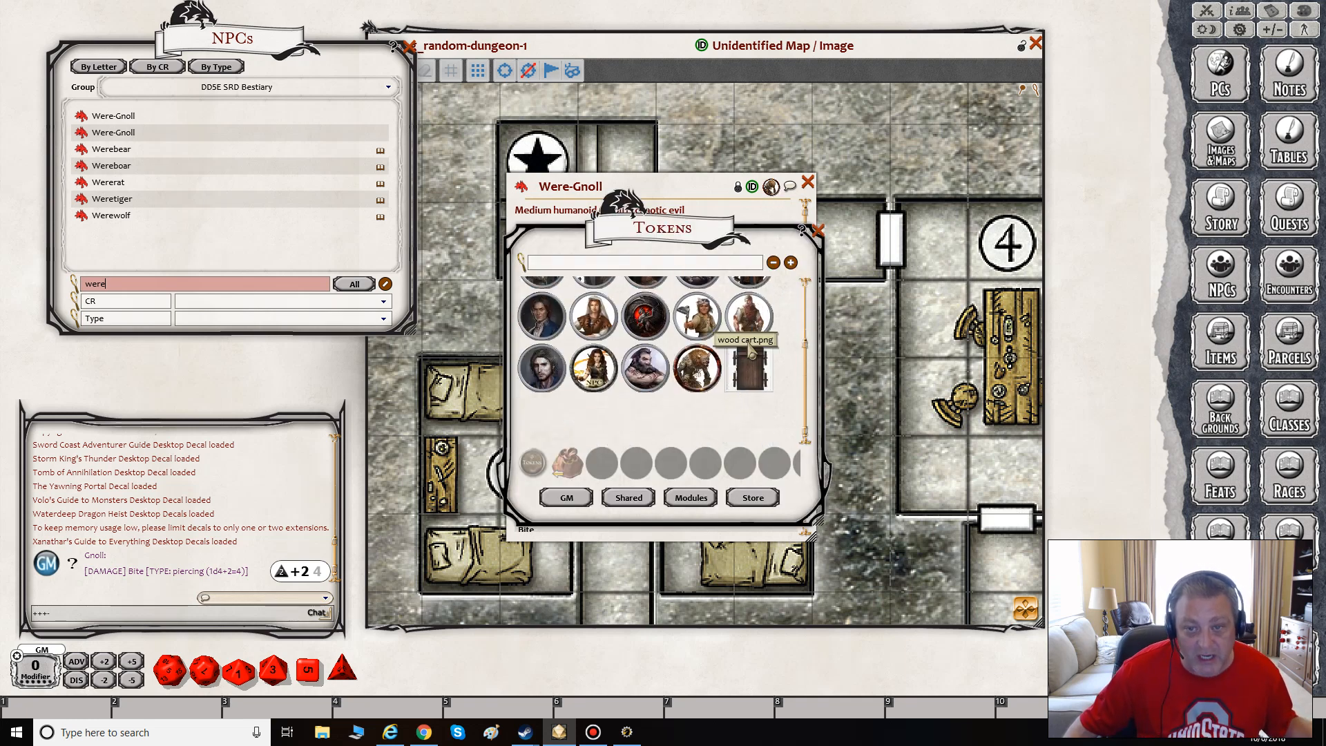
Move the token library aside and bring up the Fantasy Data tokens host folder in File Explorer, clear of the lower screen.
mouse_move(389, 738)
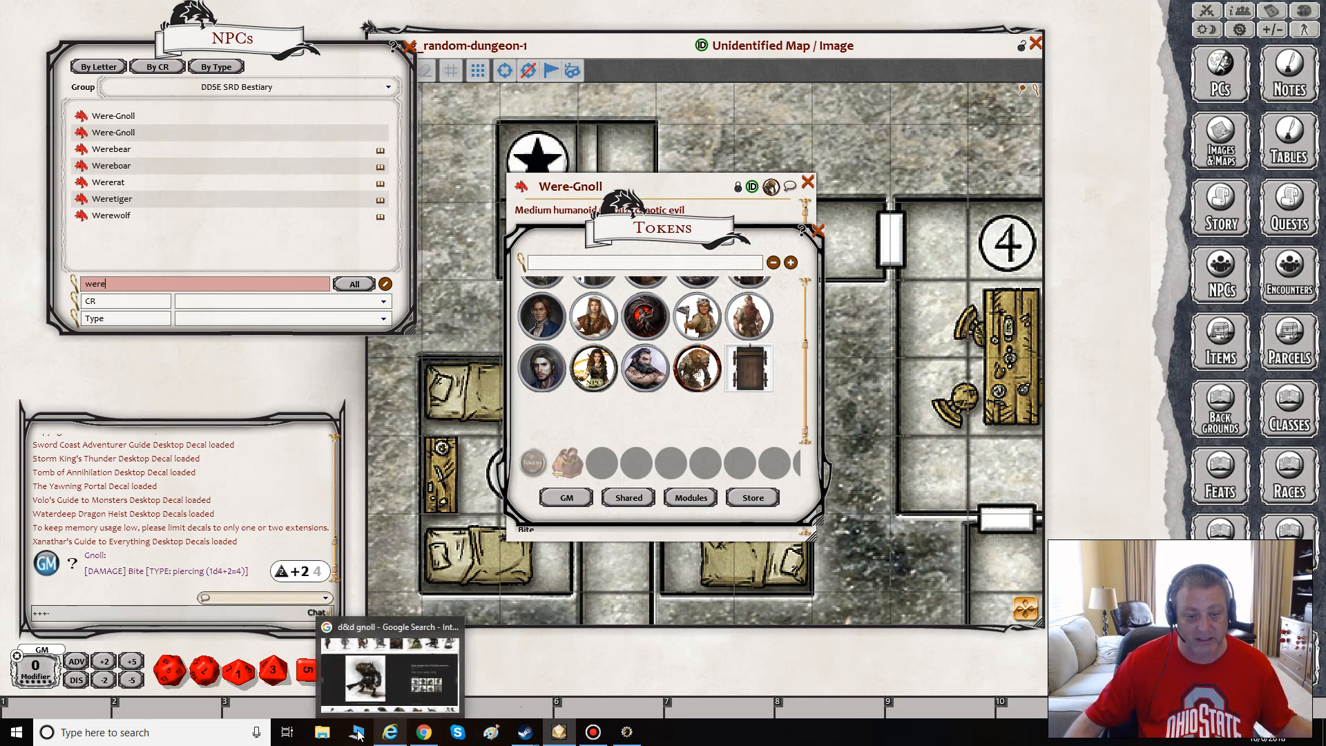
click(322, 732)
drag(688, 235, 889, 60)
click(770, 326)
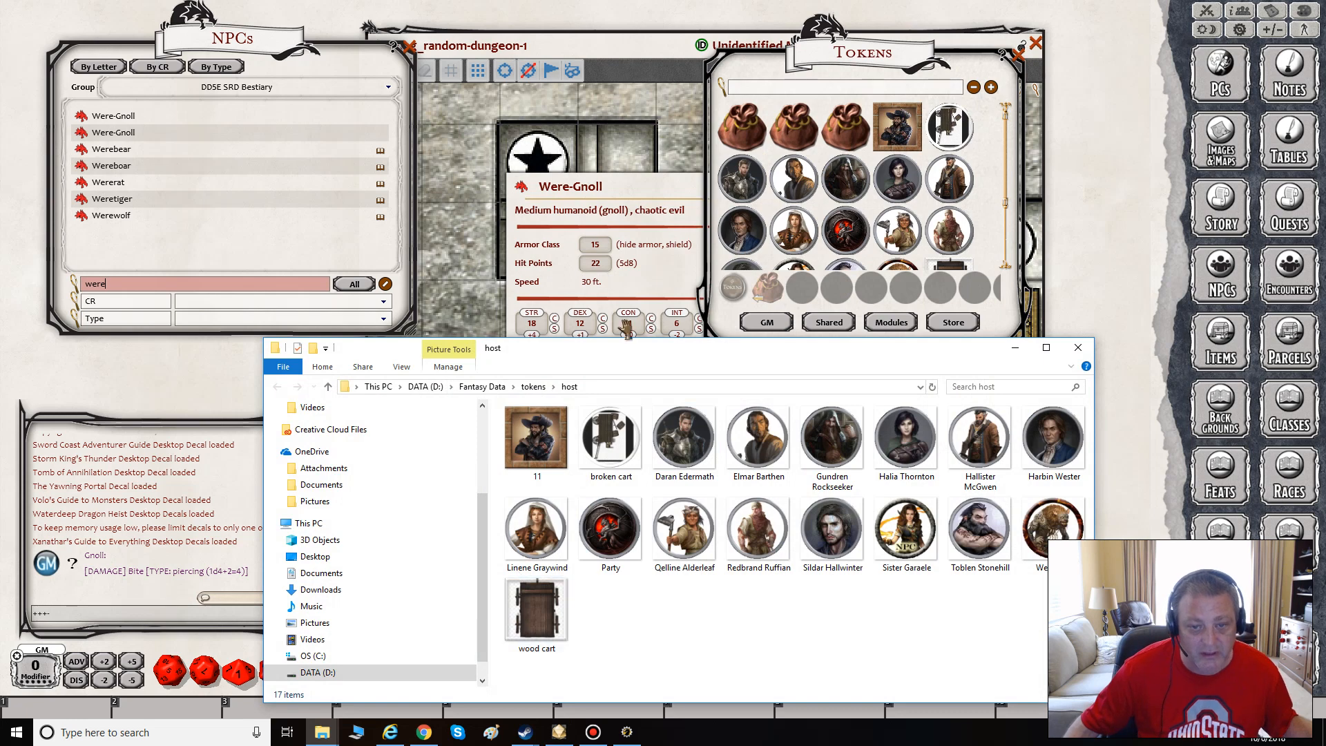
drag(620, 351, 586, 40)
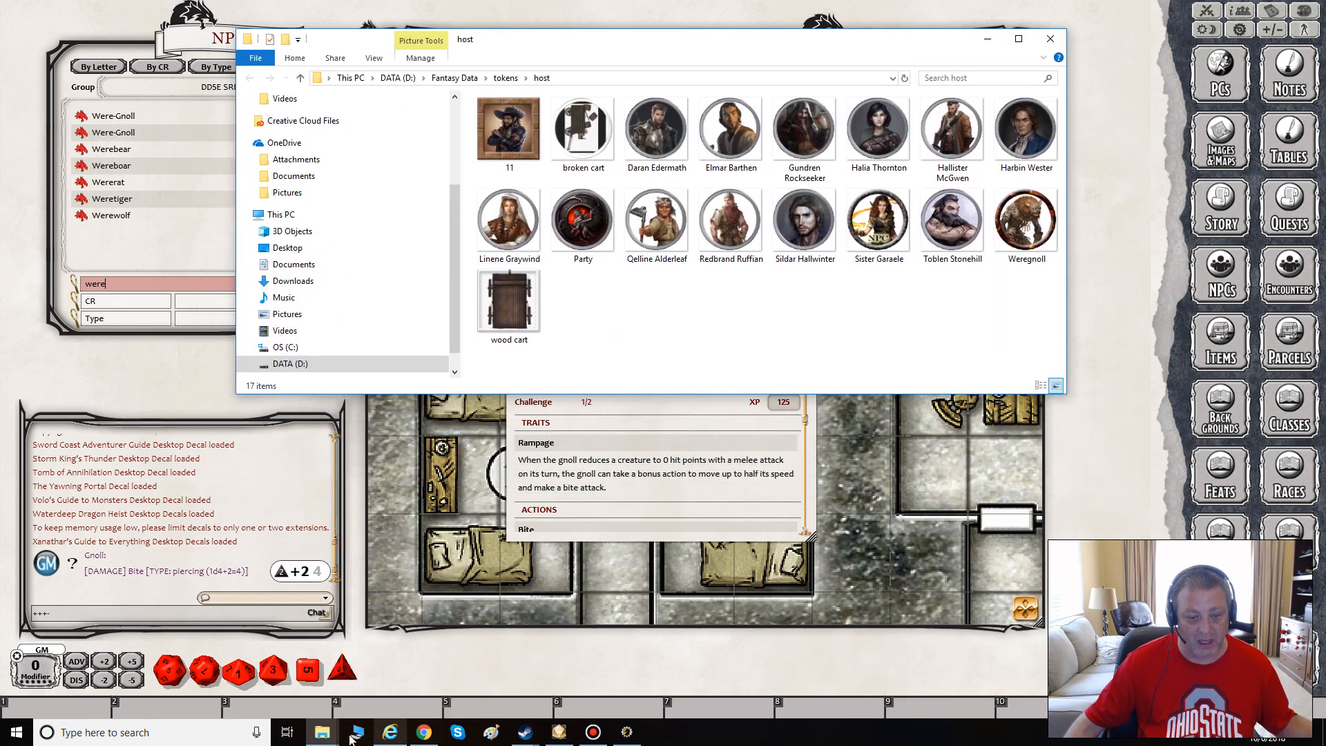
Copy the Weregnoll2 image from the Tokens folder on drive D into the host folder and close both folder windows.
click(322, 732)
click(290, 712)
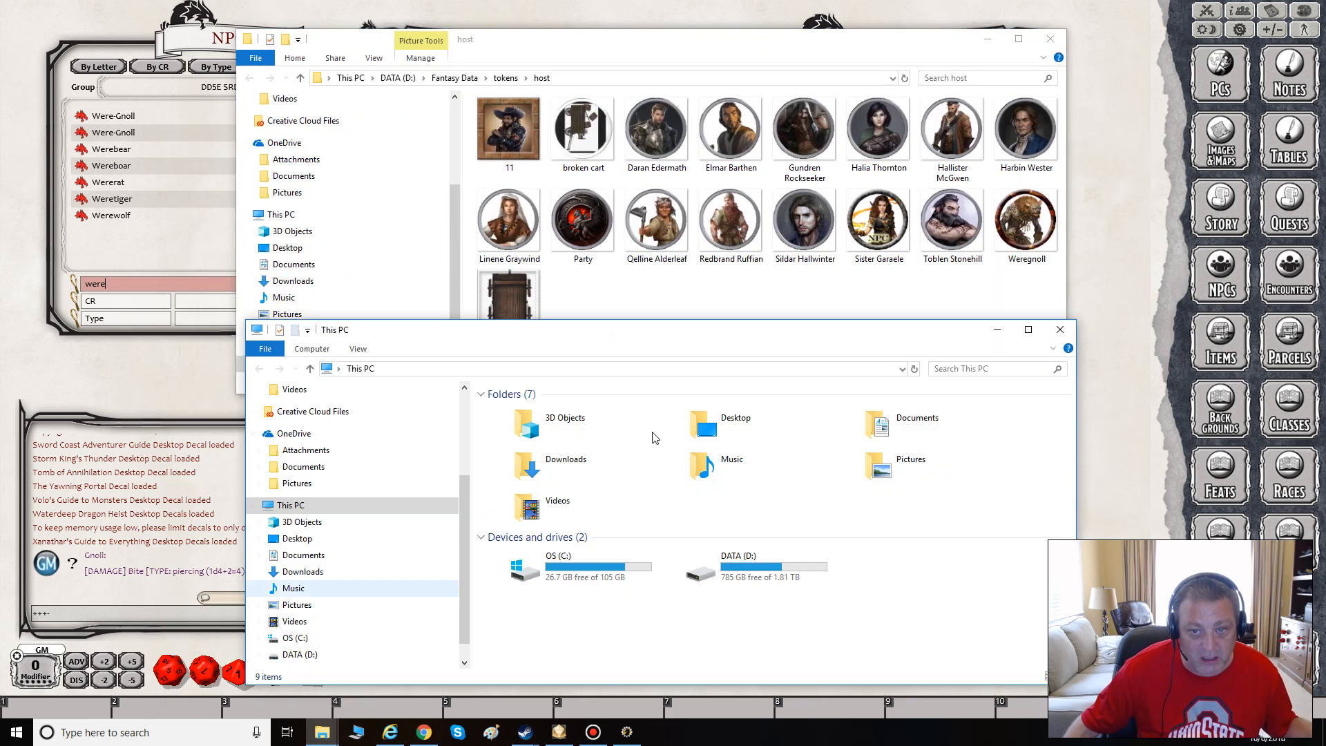
double_click(756, 584)
scroll(623, 580, down, 5)
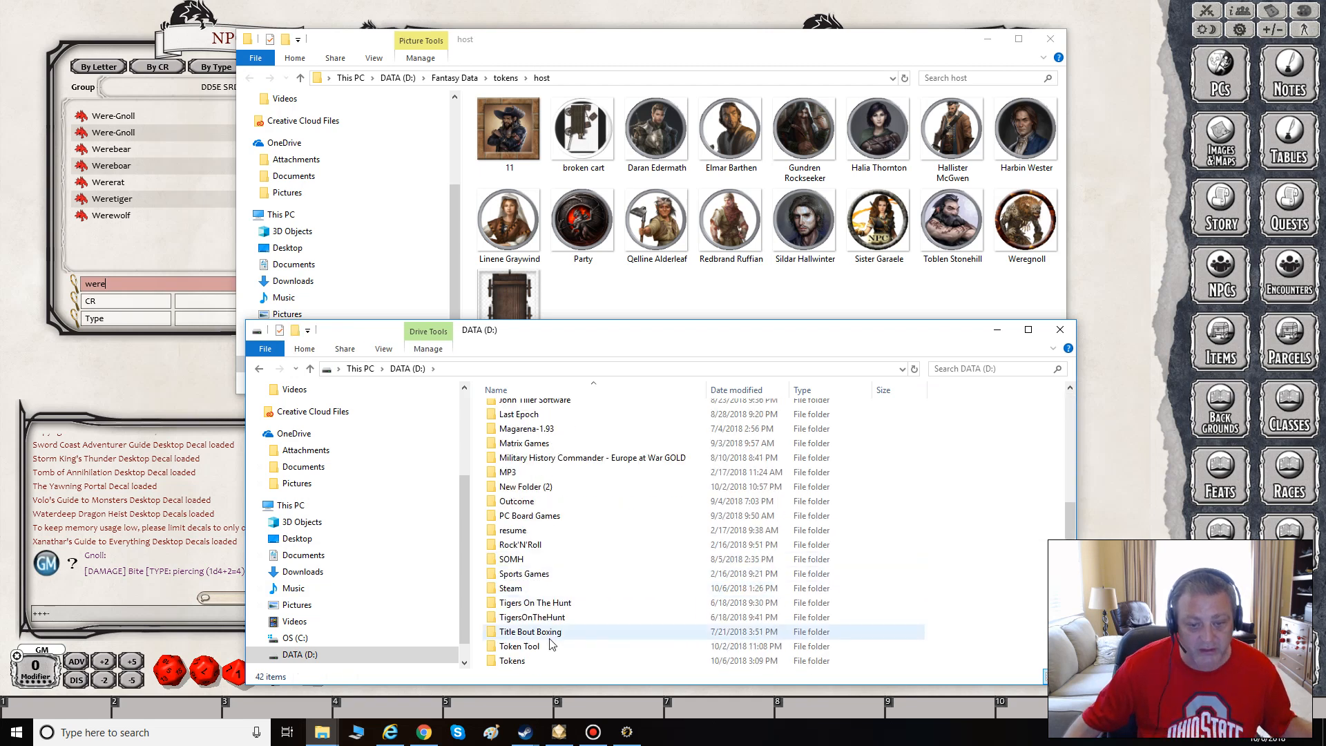
double_click(506, 582)
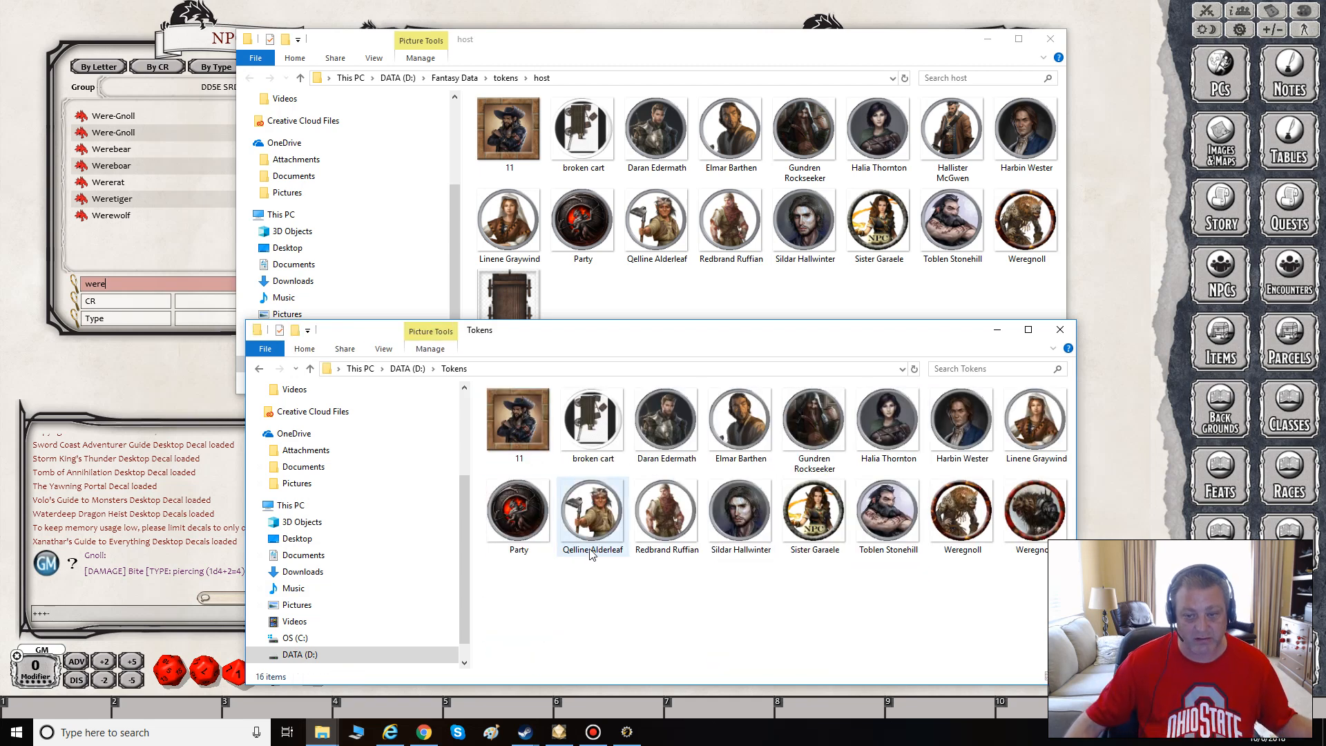
drag(1029, 515, 586, 312)
click(625, 319)
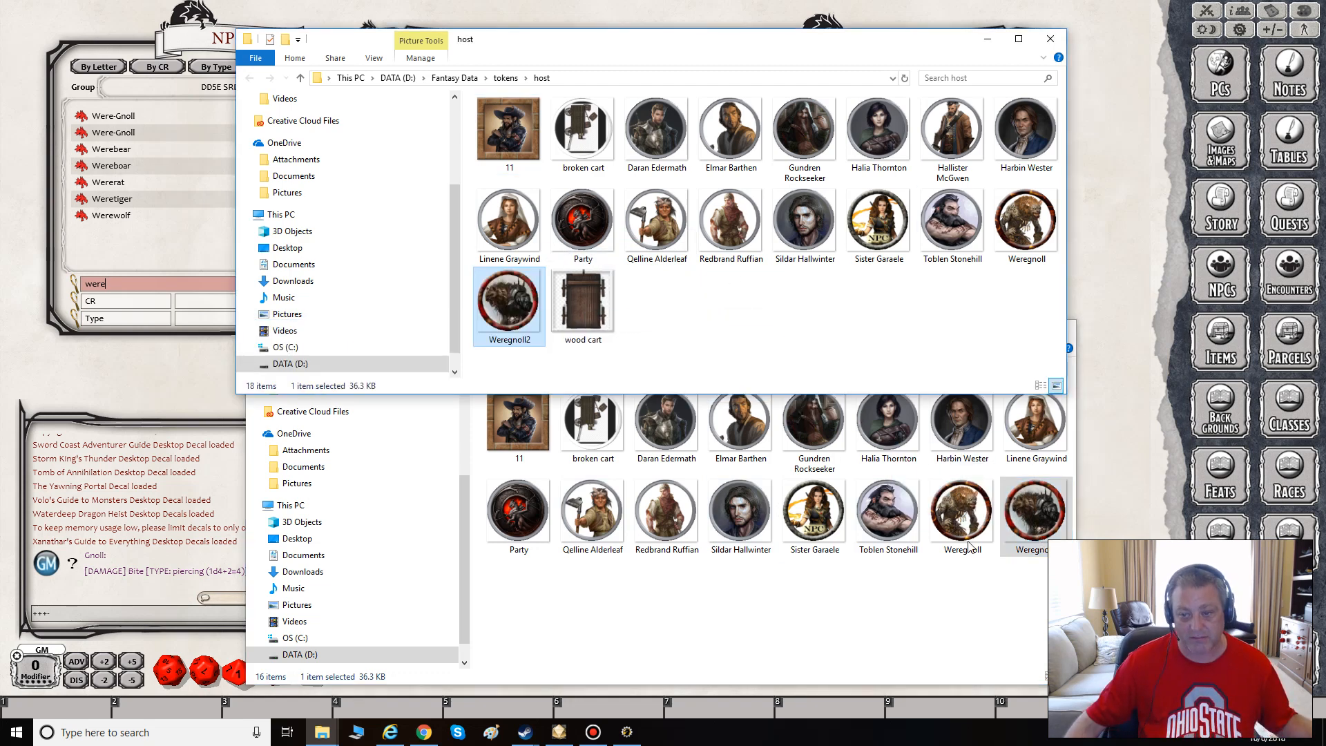
click(1050, 400)
click(1060, 330)
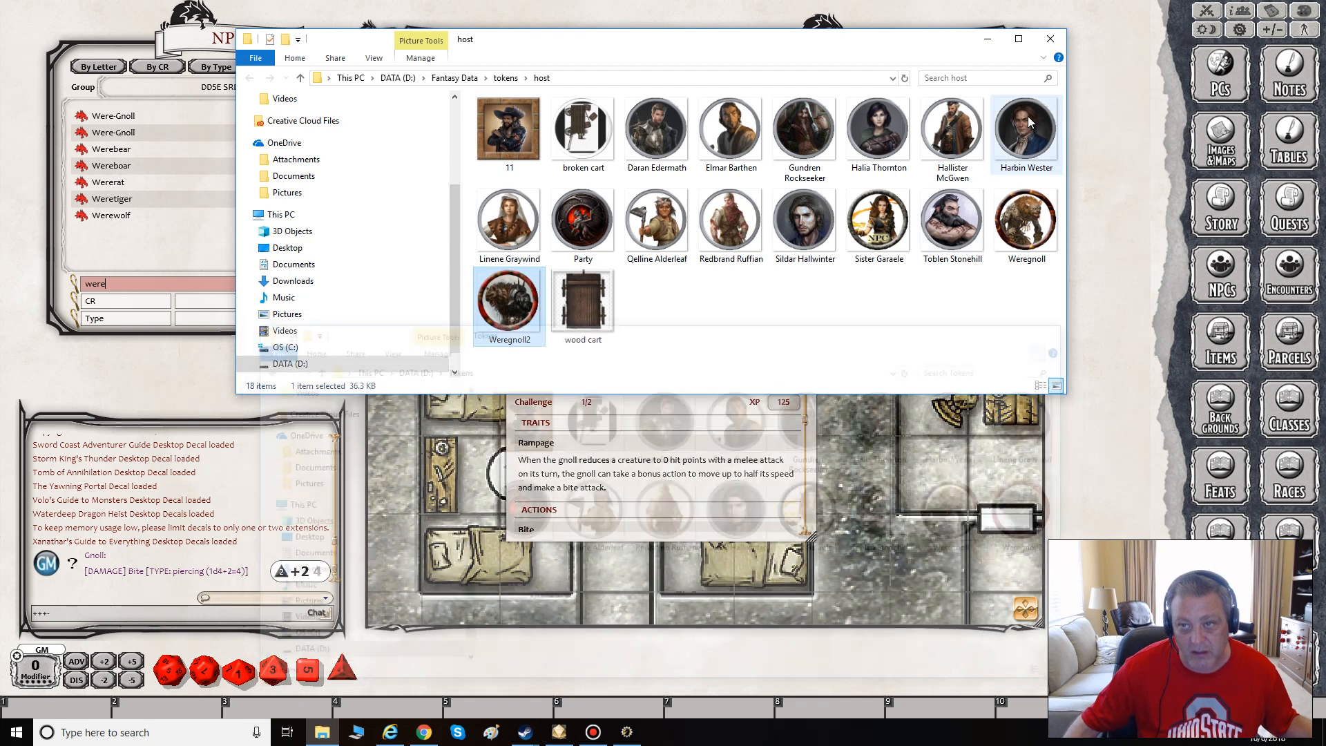
click(1050, 39)
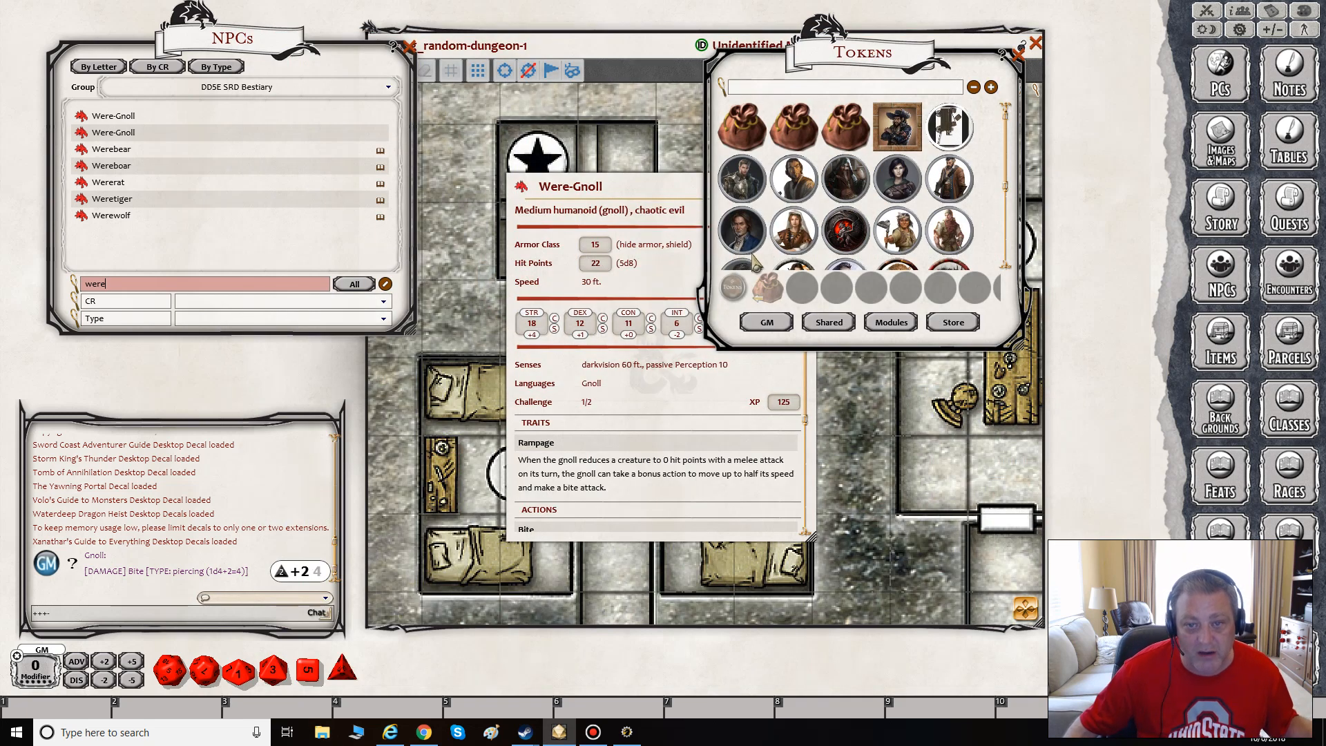
Close and reopen the token library to refresh it, and locate the Weregnoll2.png token.
click(1019, 55)
click(1289, 679)
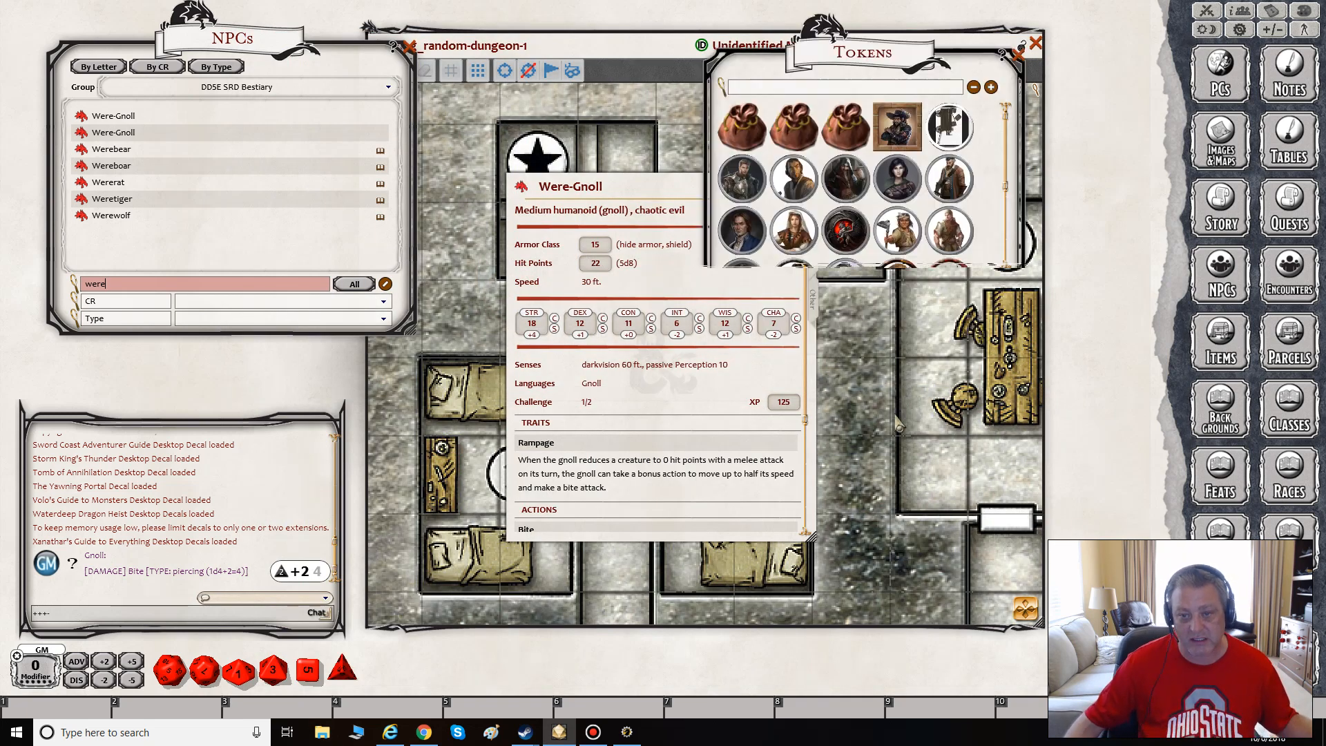
scroll(929, 238, down, 5)
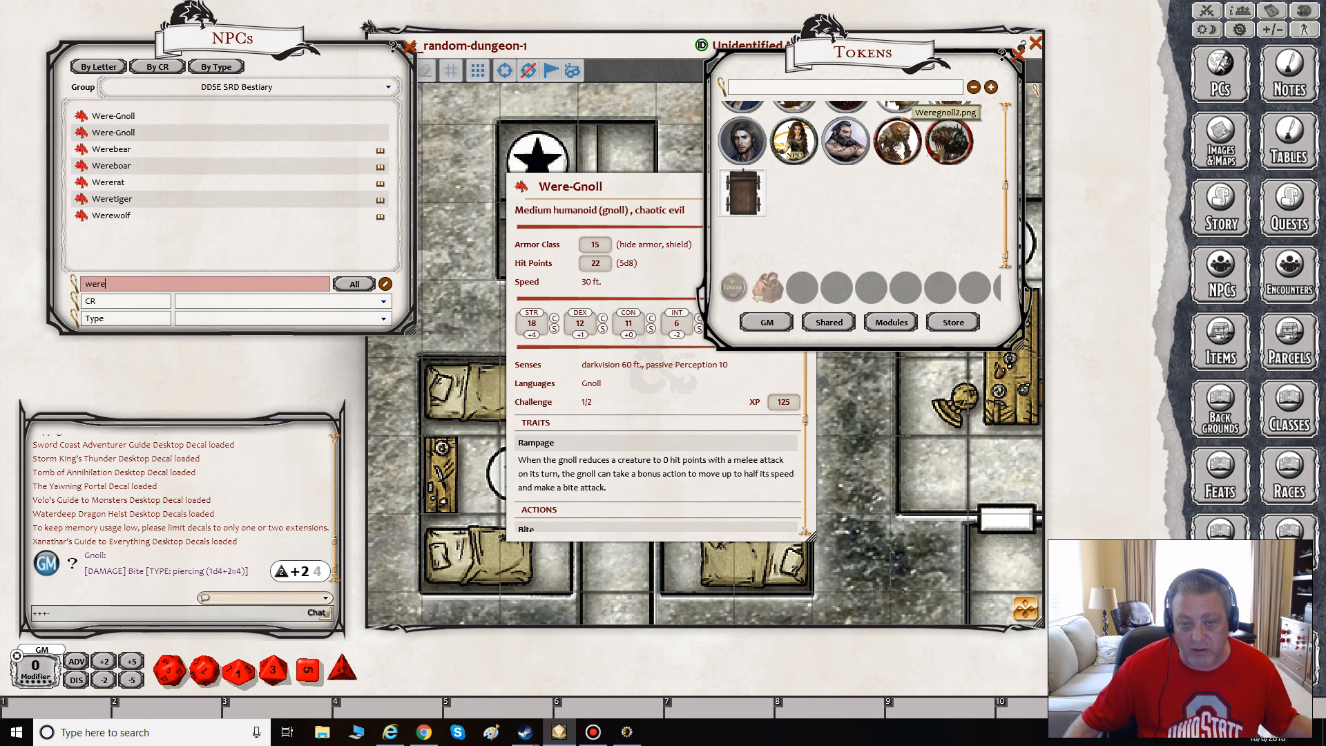
Unlock the duplicated Were-Gnoll's sheet and rename the NPC Were-Gnoll Leader.
drag(622, 189, 440, 191)
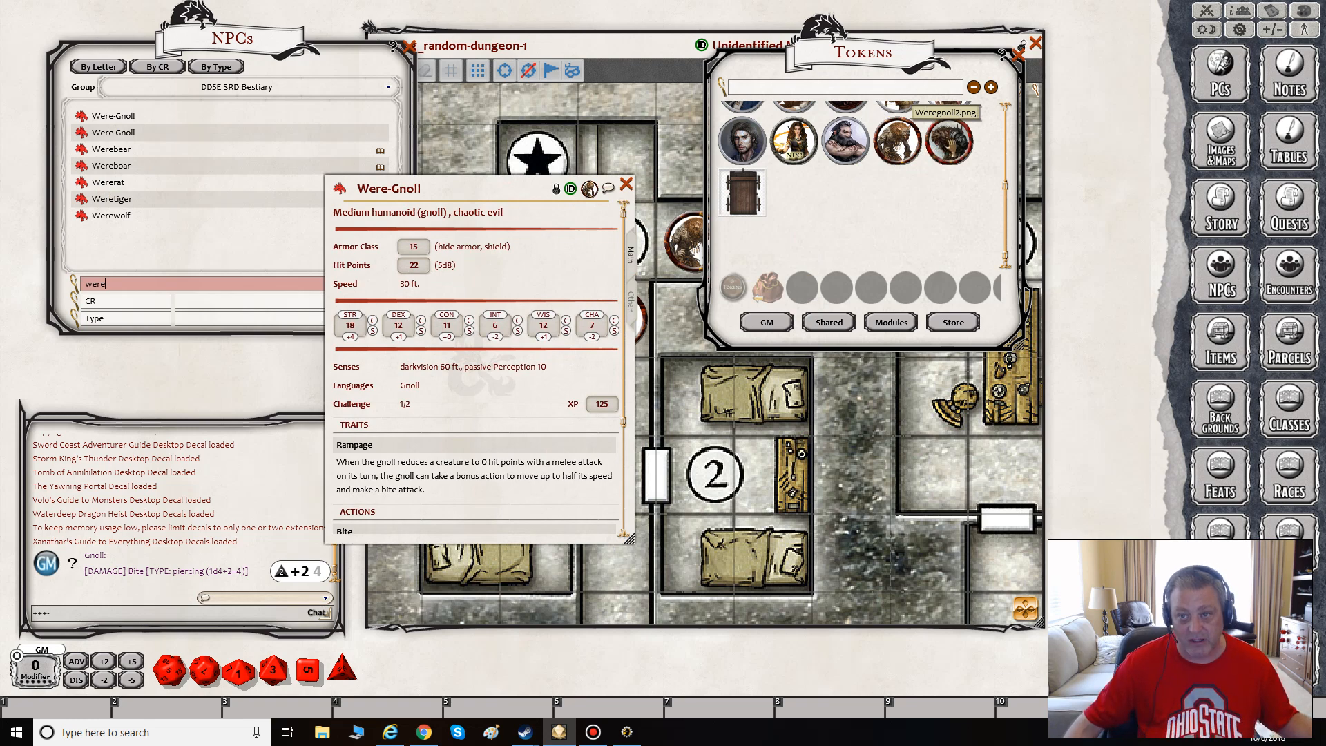
click(556, 189)
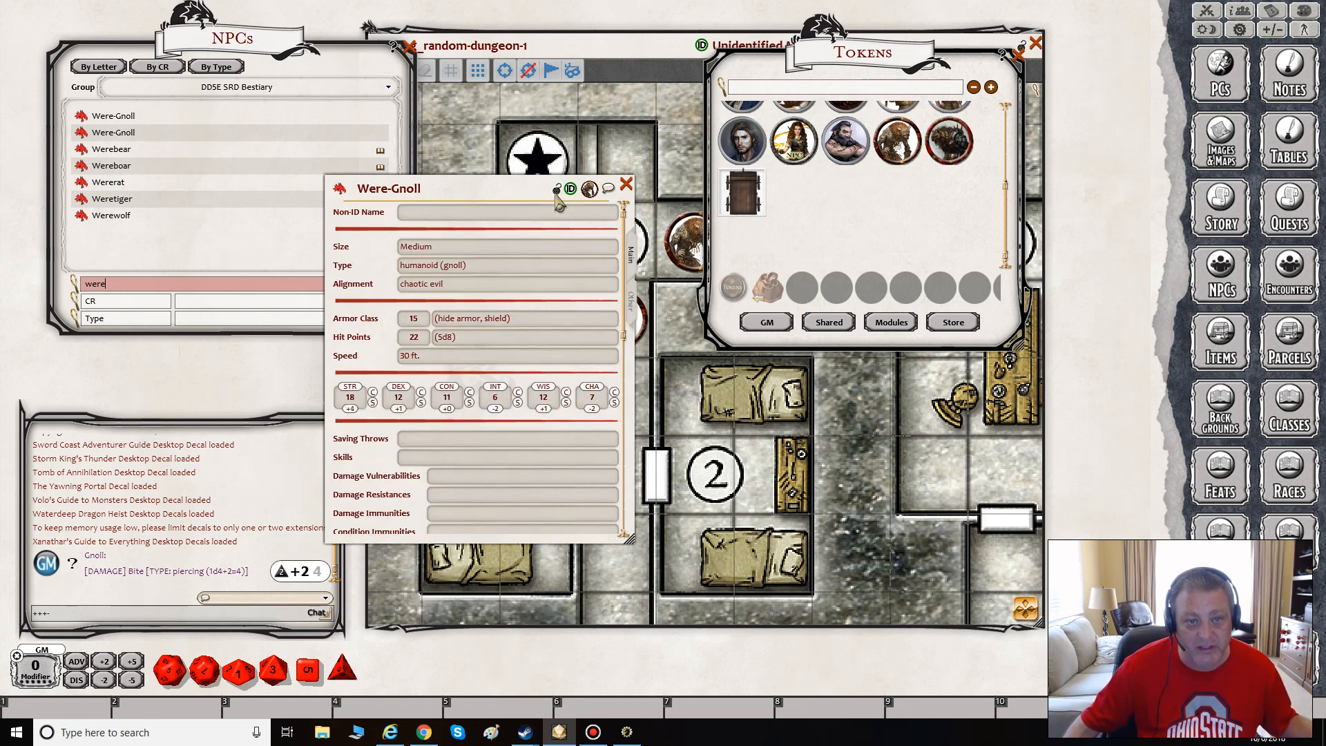
click(451, 190)
text(Leader)
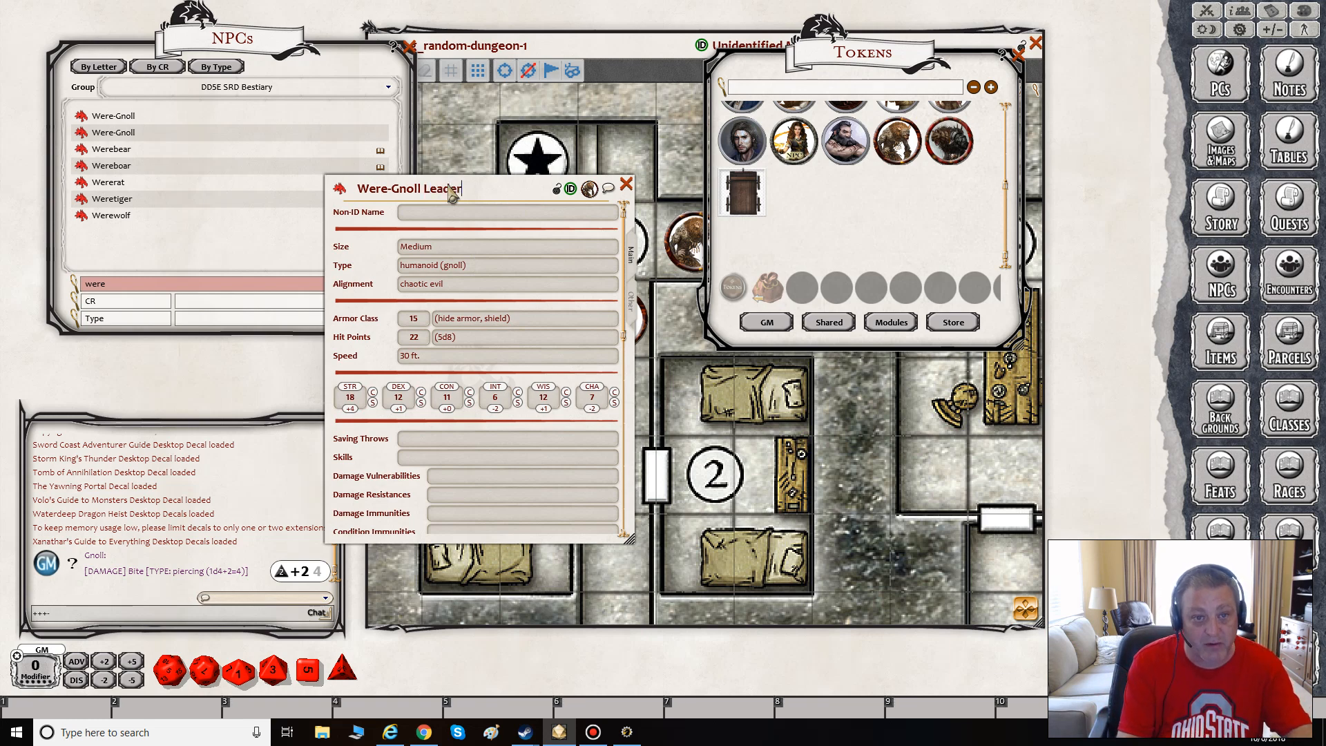
Set the Were-Gnoll Leader's Armor Class to 16 and Hit Points to 25, and assign Weregnoll2.png as its token, closing the token library.
click(417, 320)
text(16)
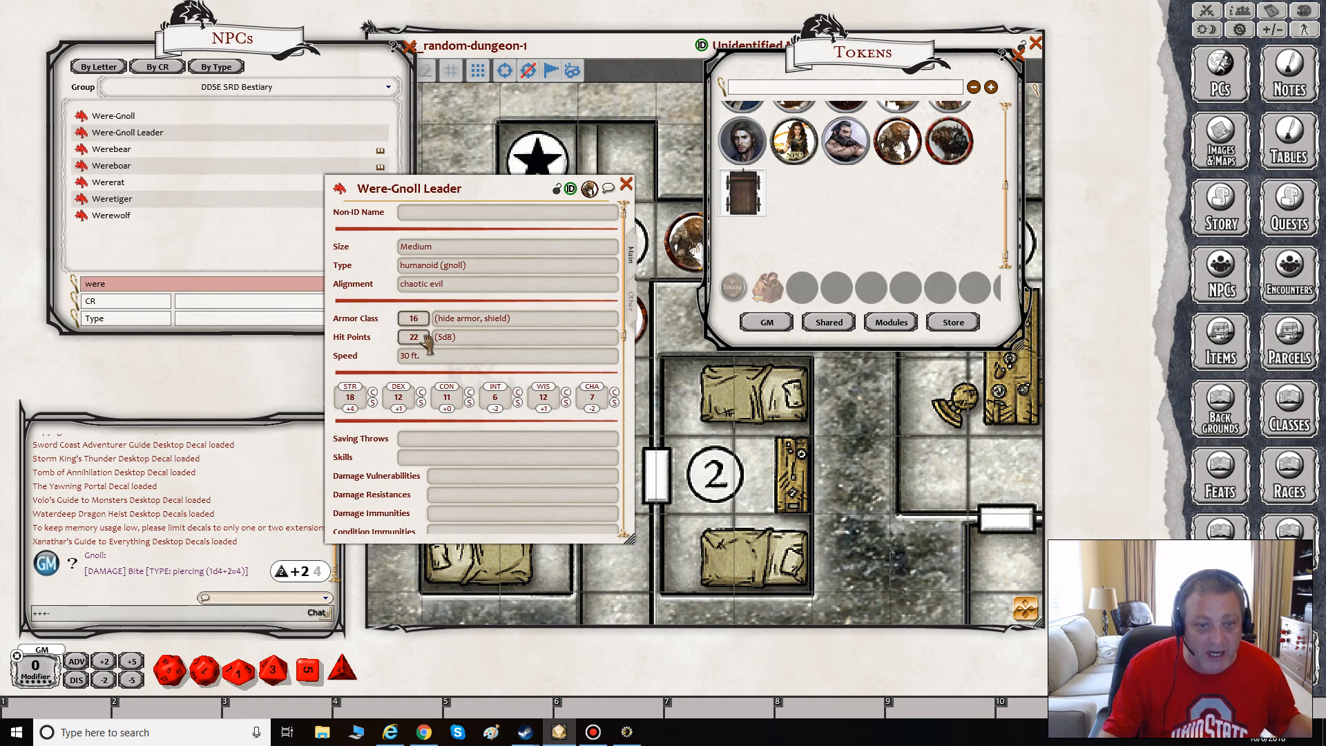
click(416, 338)
text(25)
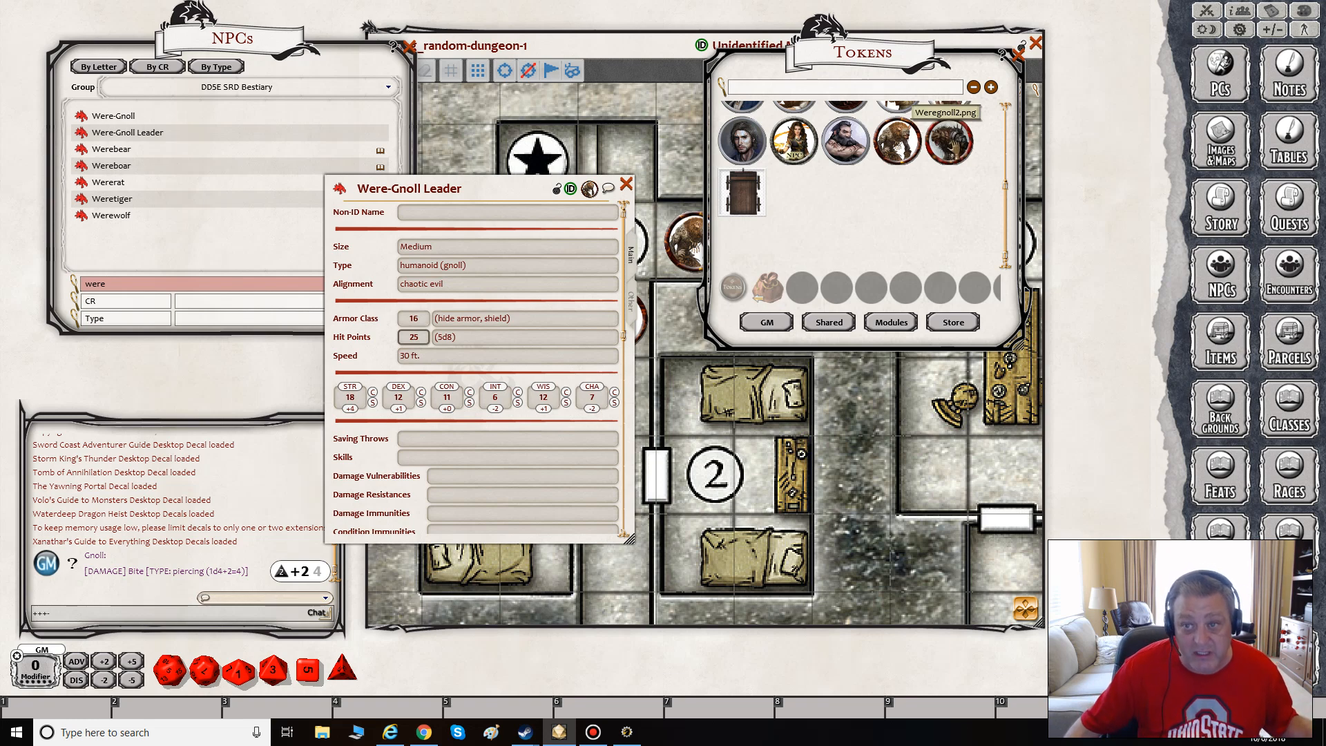
drag(949, 141, 589, 188)
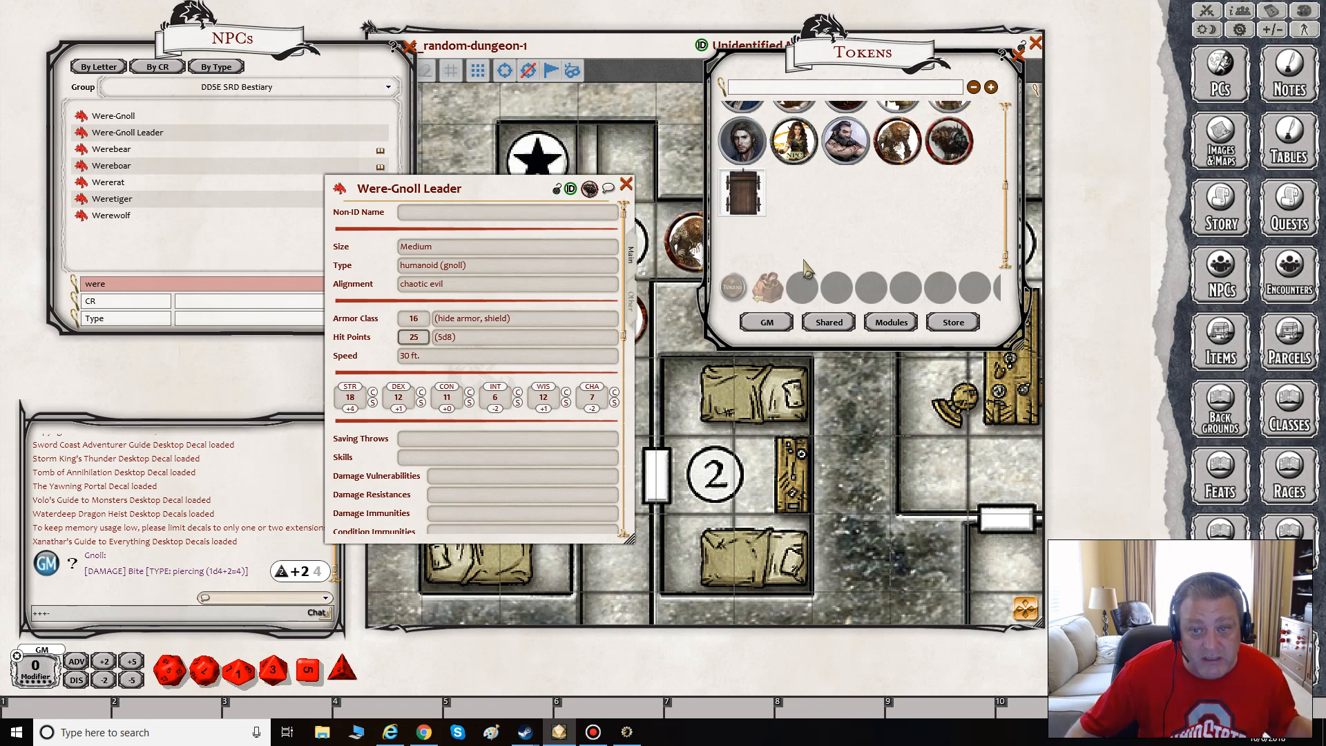
click(1018, 54)
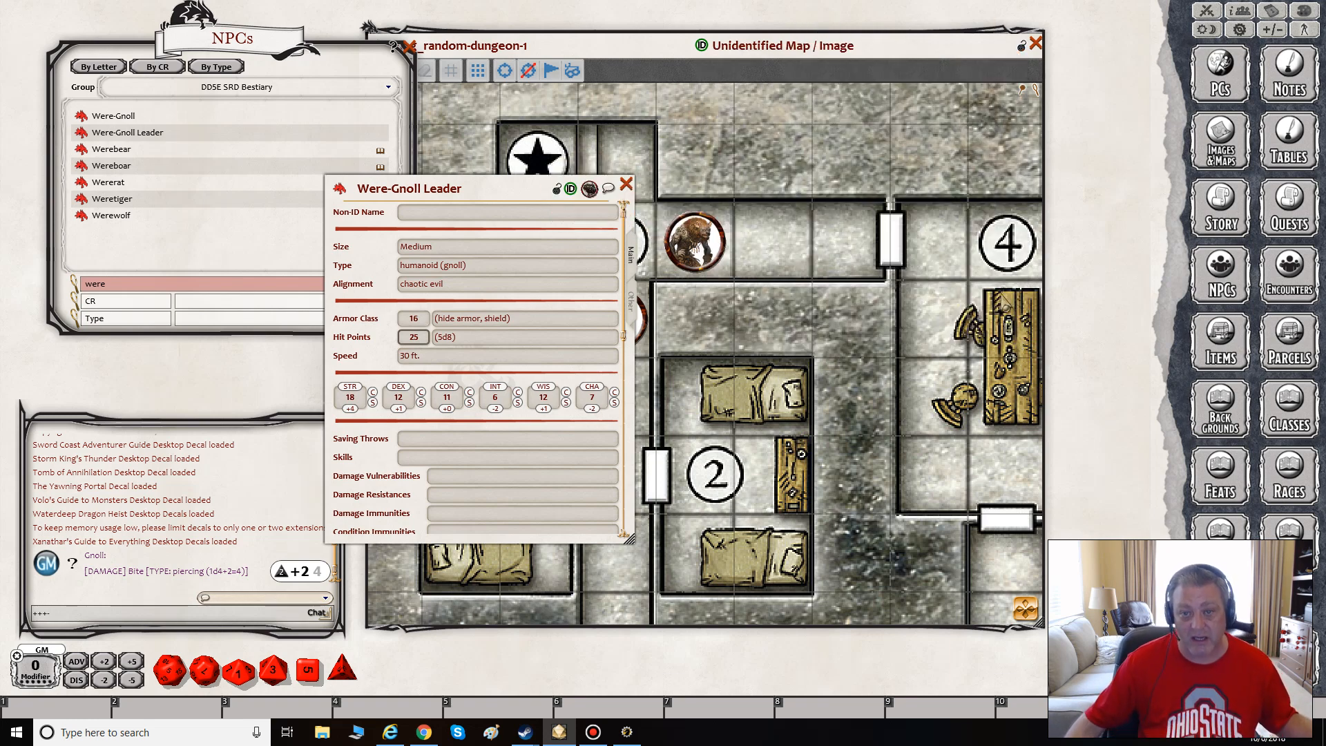
Open the Were-Gnoll encounter and remove its third Were-Gnoll entry.
click(1286, 280)
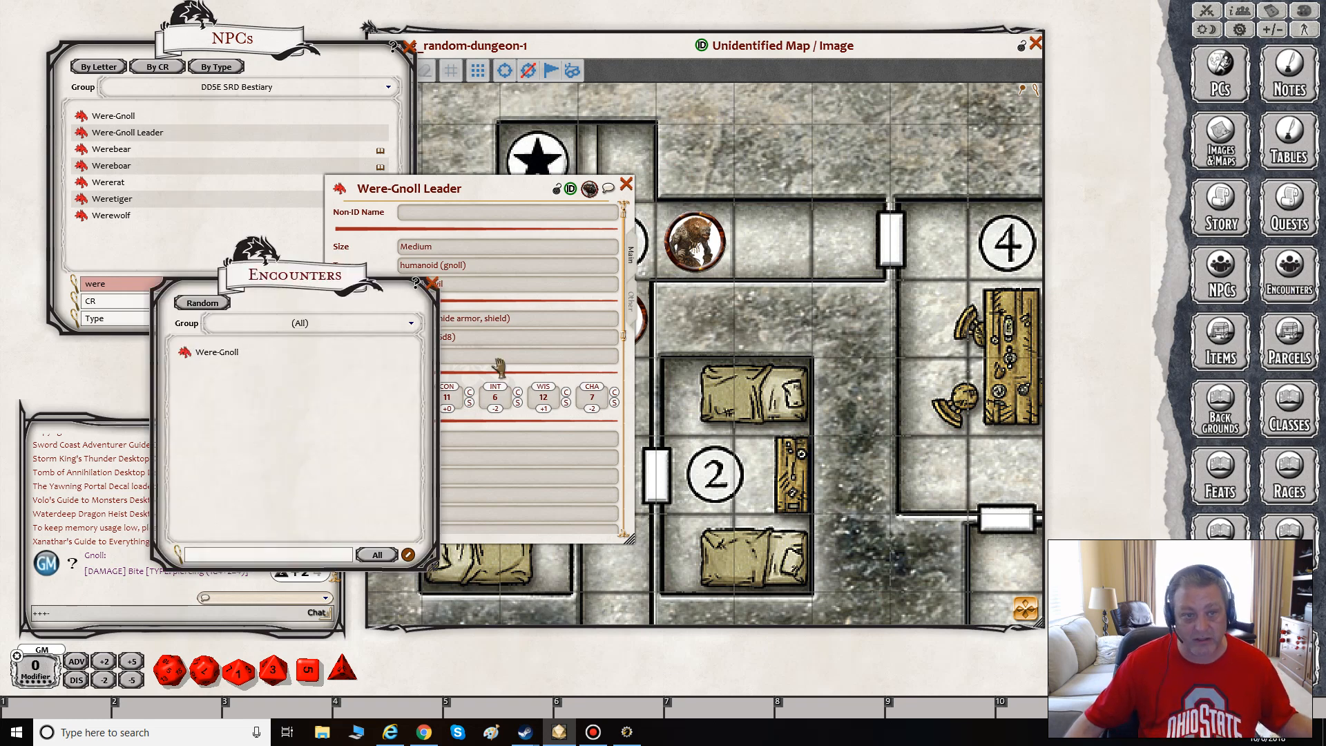
click(207, 353)
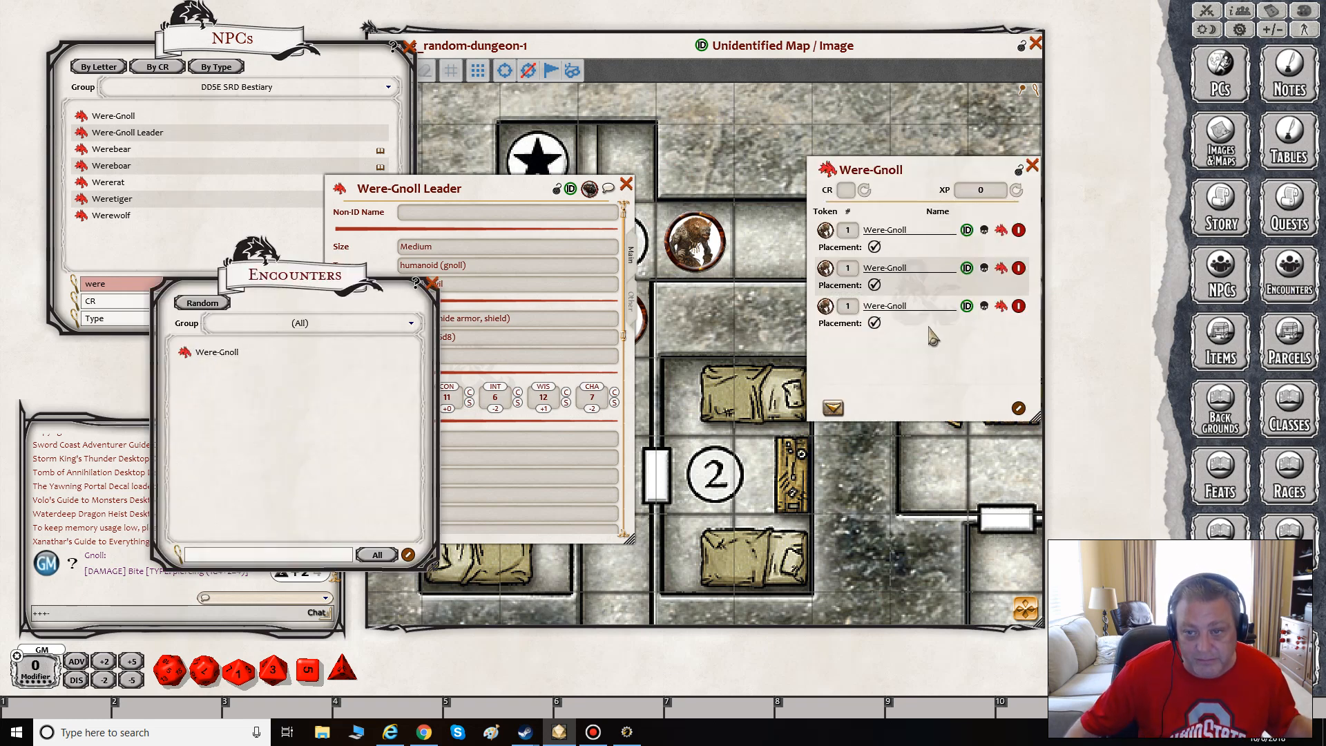
click(1018, 307)
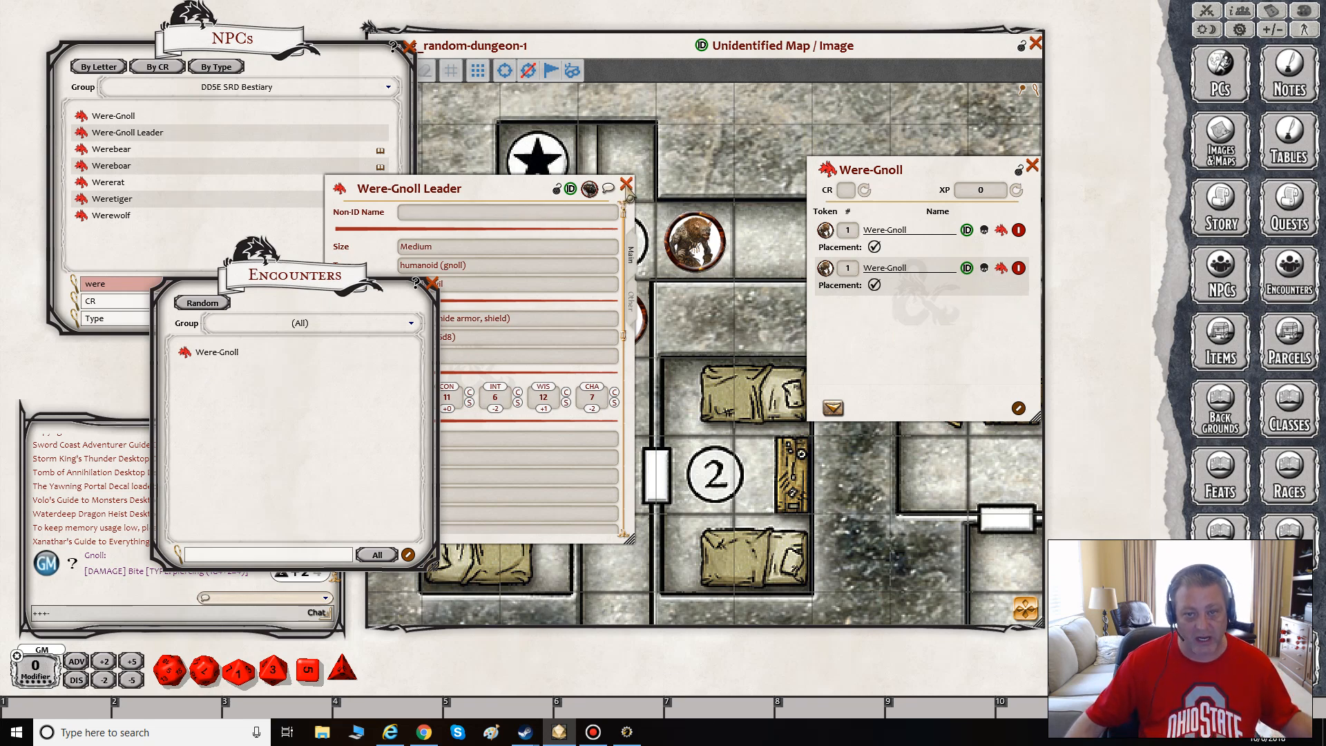
Lock the Were-Gnoll Leader sheet and the Were-Gnoll encounter, and add the leader NPC as the encounter's third entry.
click(626, 185)
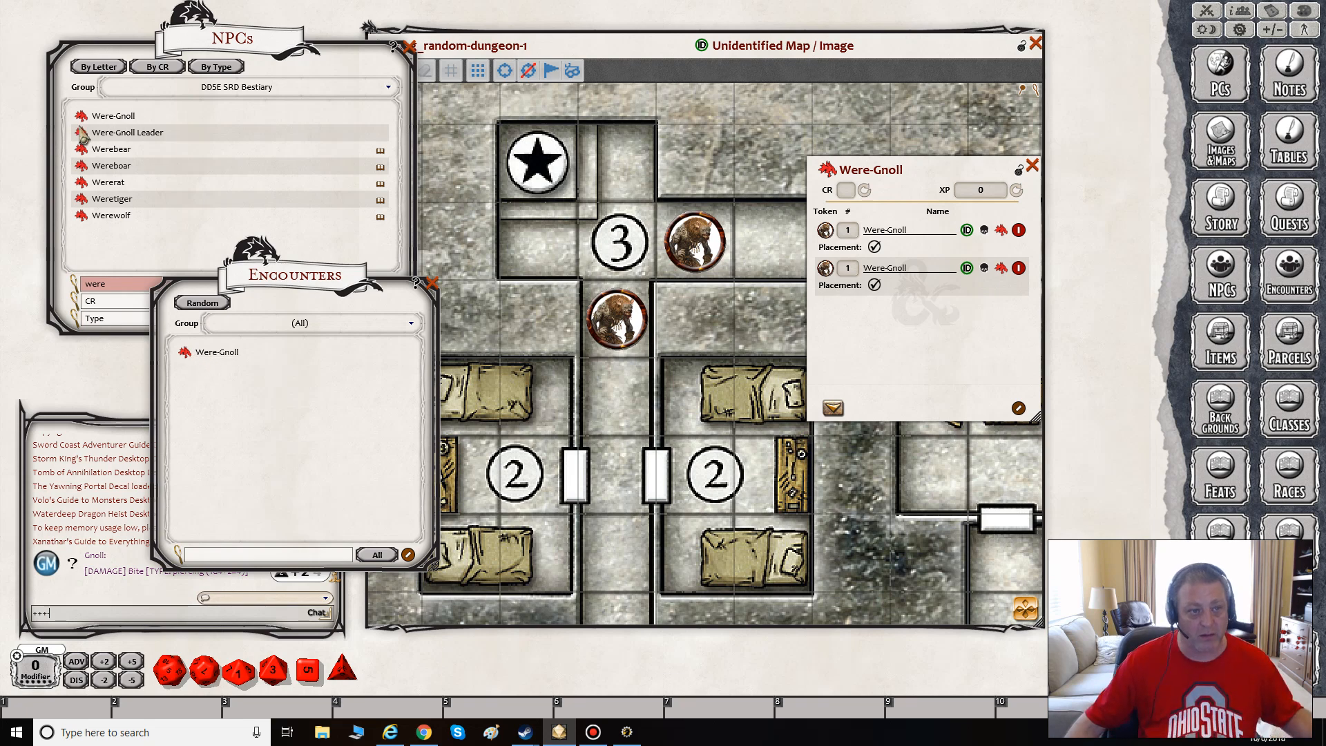
click(129, 134)
drag(589, 188, 868, 346)
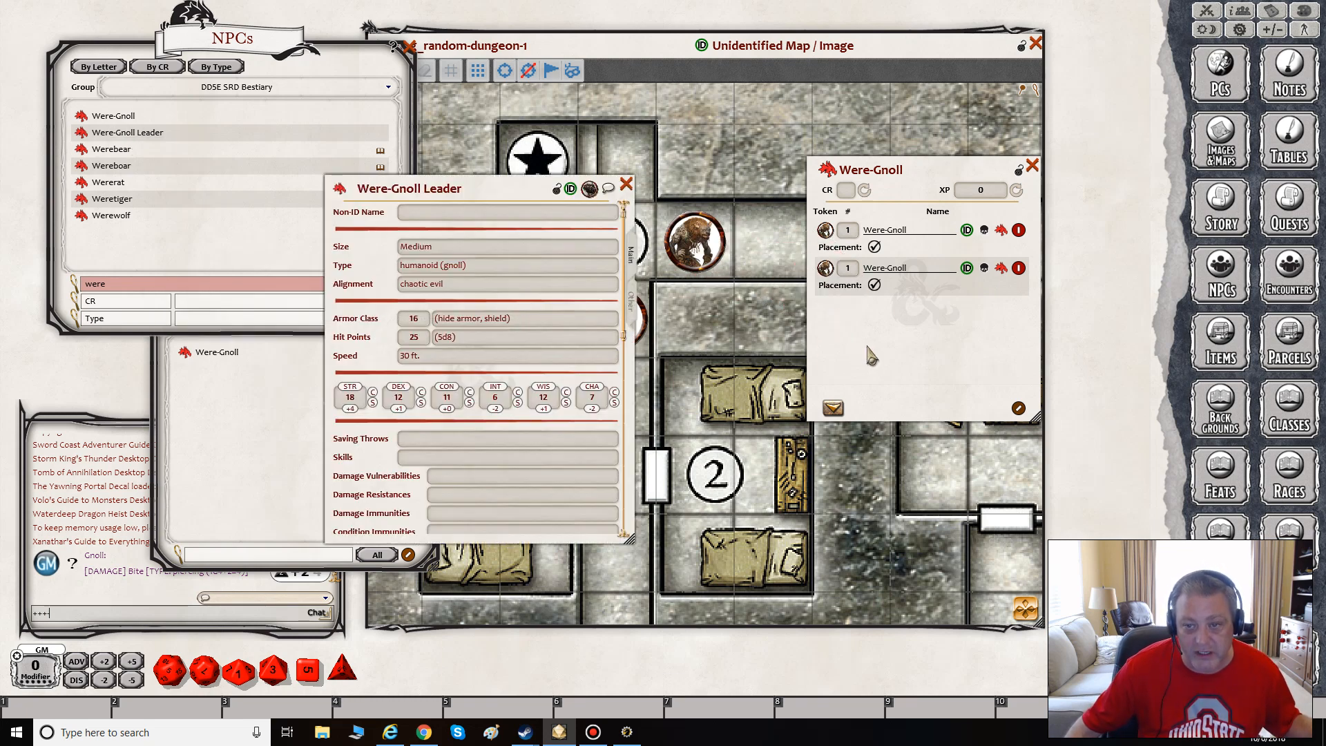
click(557, 189)
drag(589, 188, 881, 363)
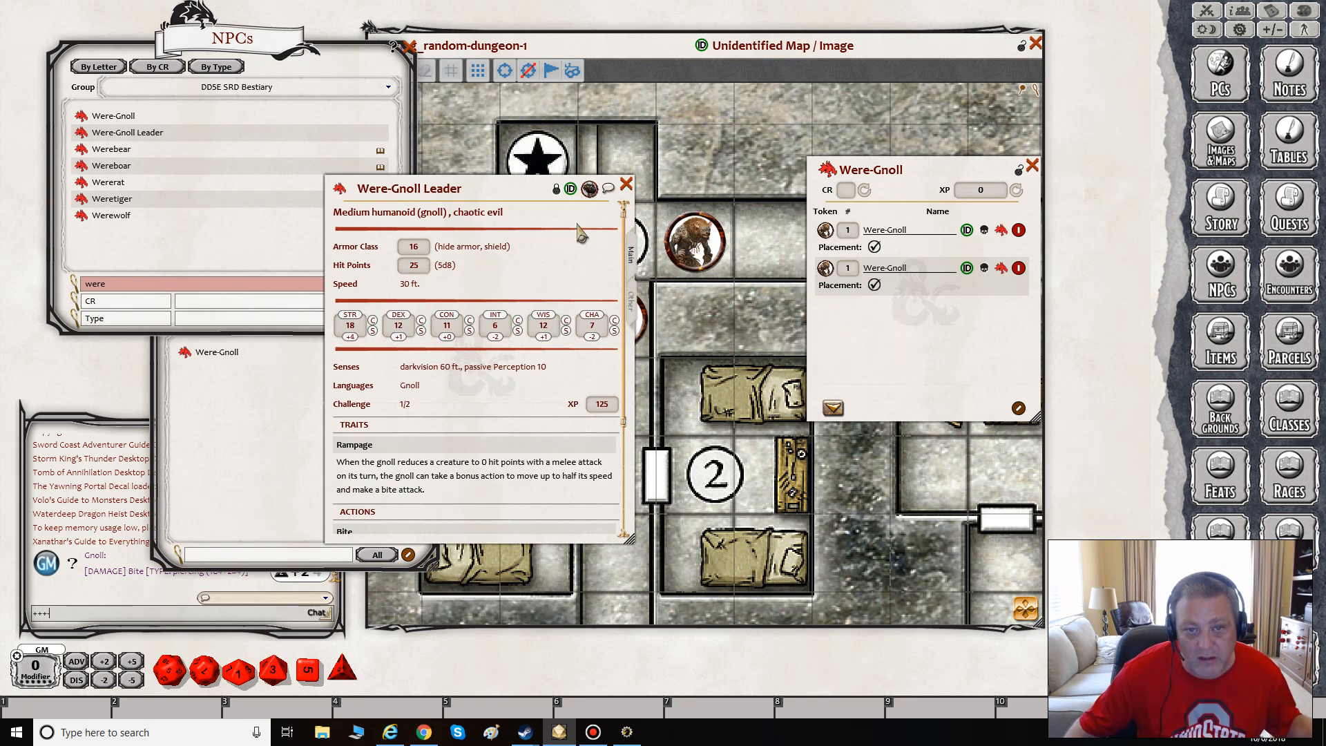
double_click(1018, 170)
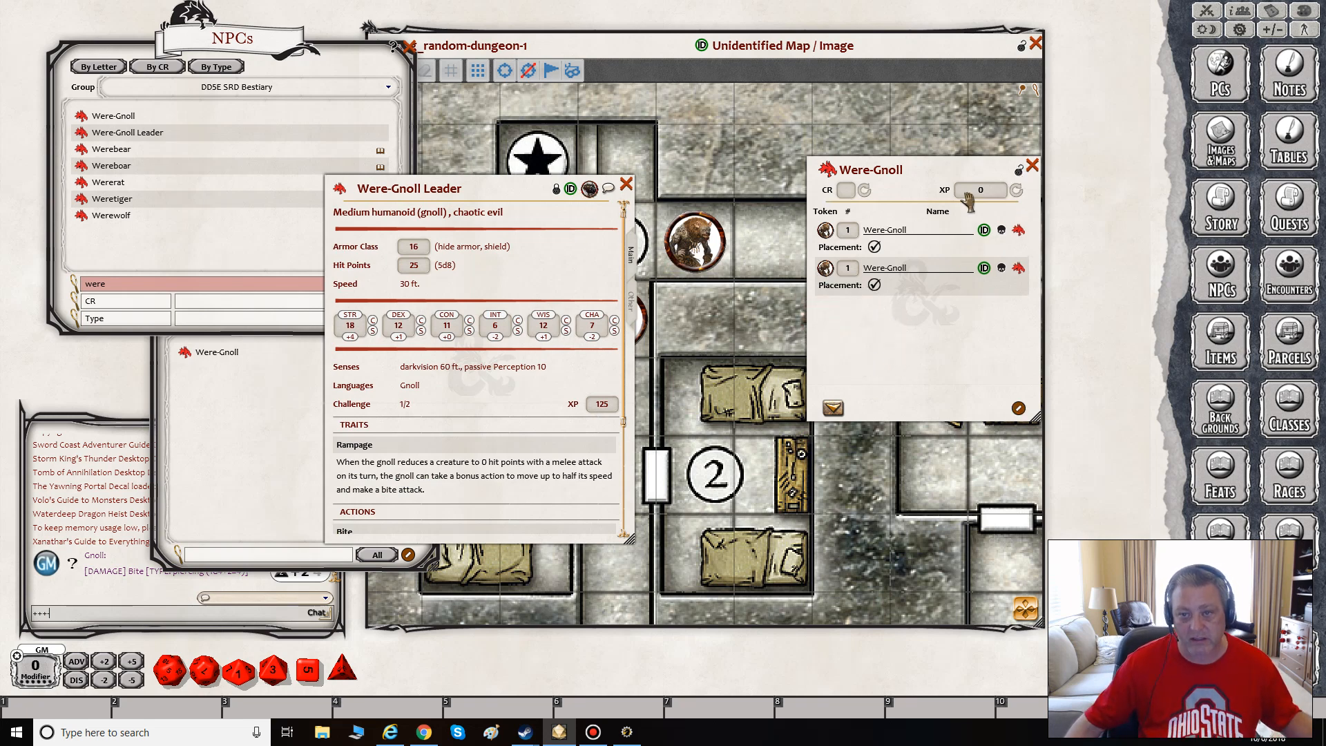
drag(589, 190, 936, 346)
drag(340, 189, 872, 342)
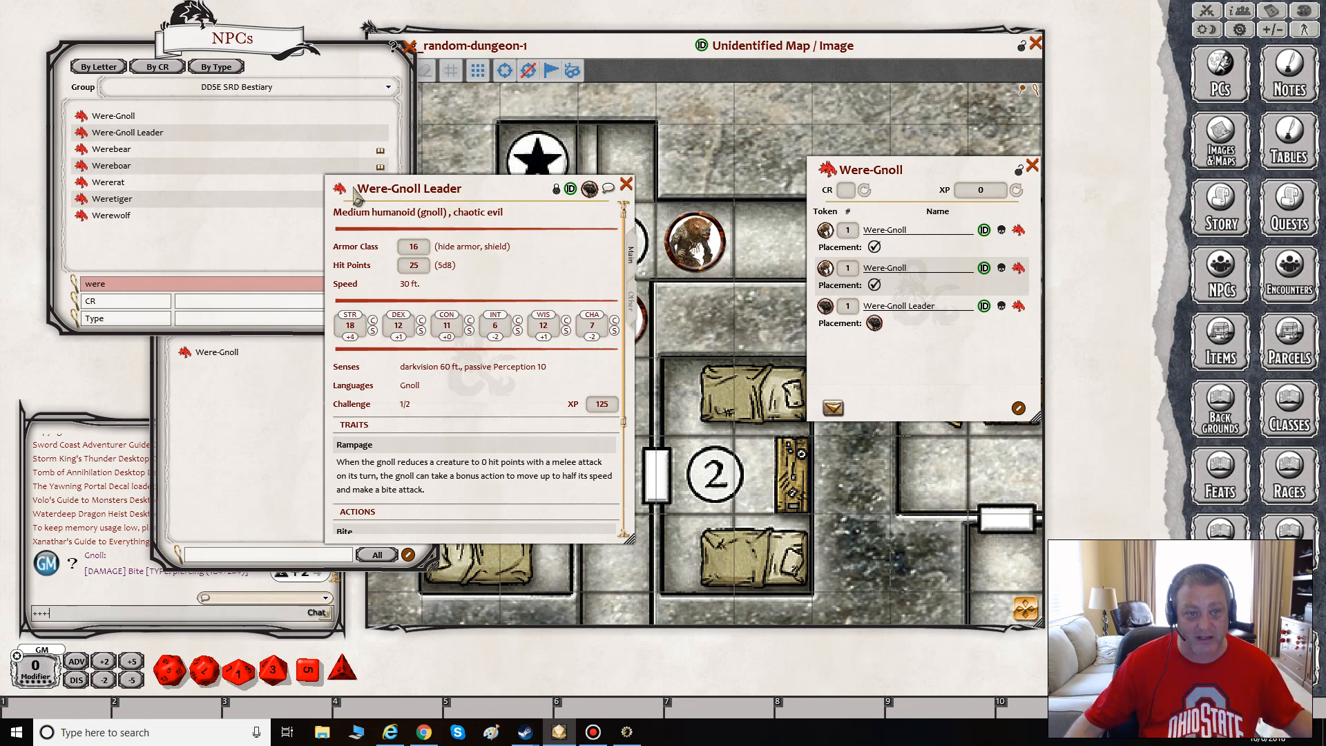
Place the Were-Gnoll Leader's token on the map square west of the number 3, and close the NPC sheet, encounter and list windows.
click(626, 184)
drag(872, 328, 539, 241)
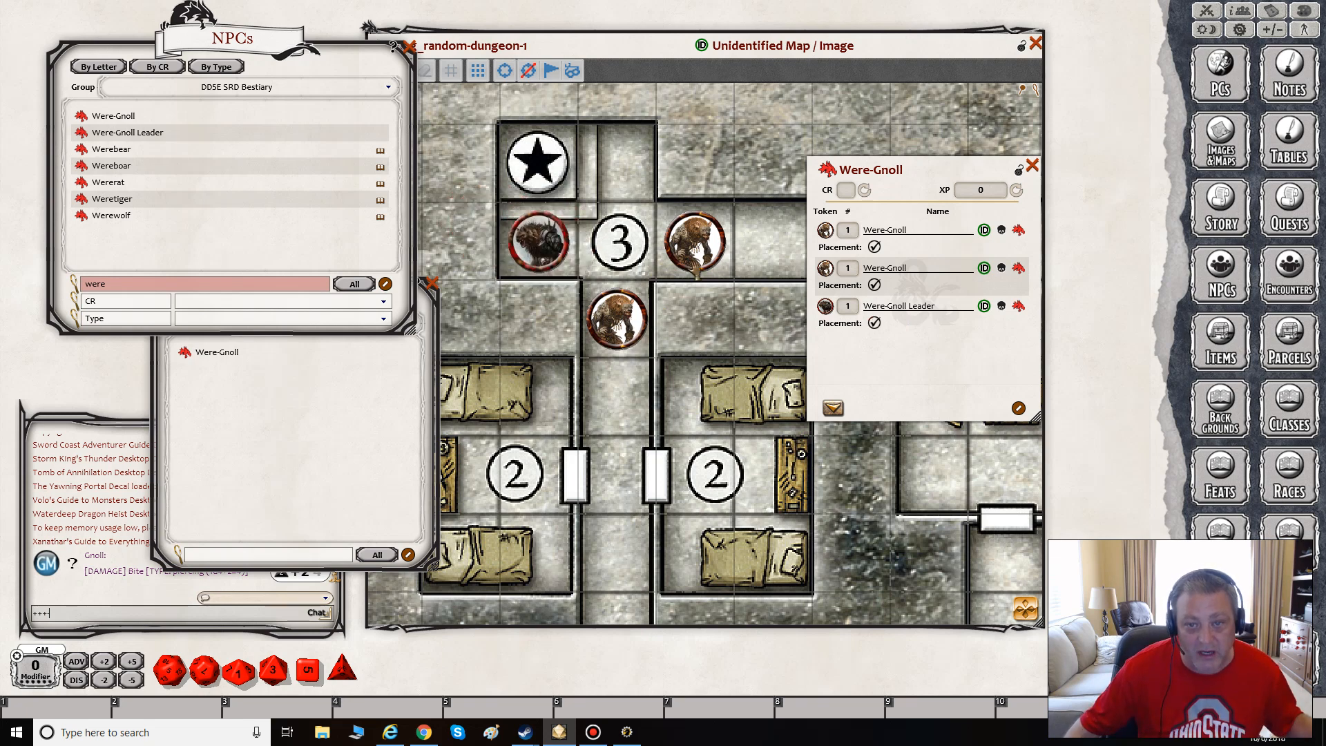
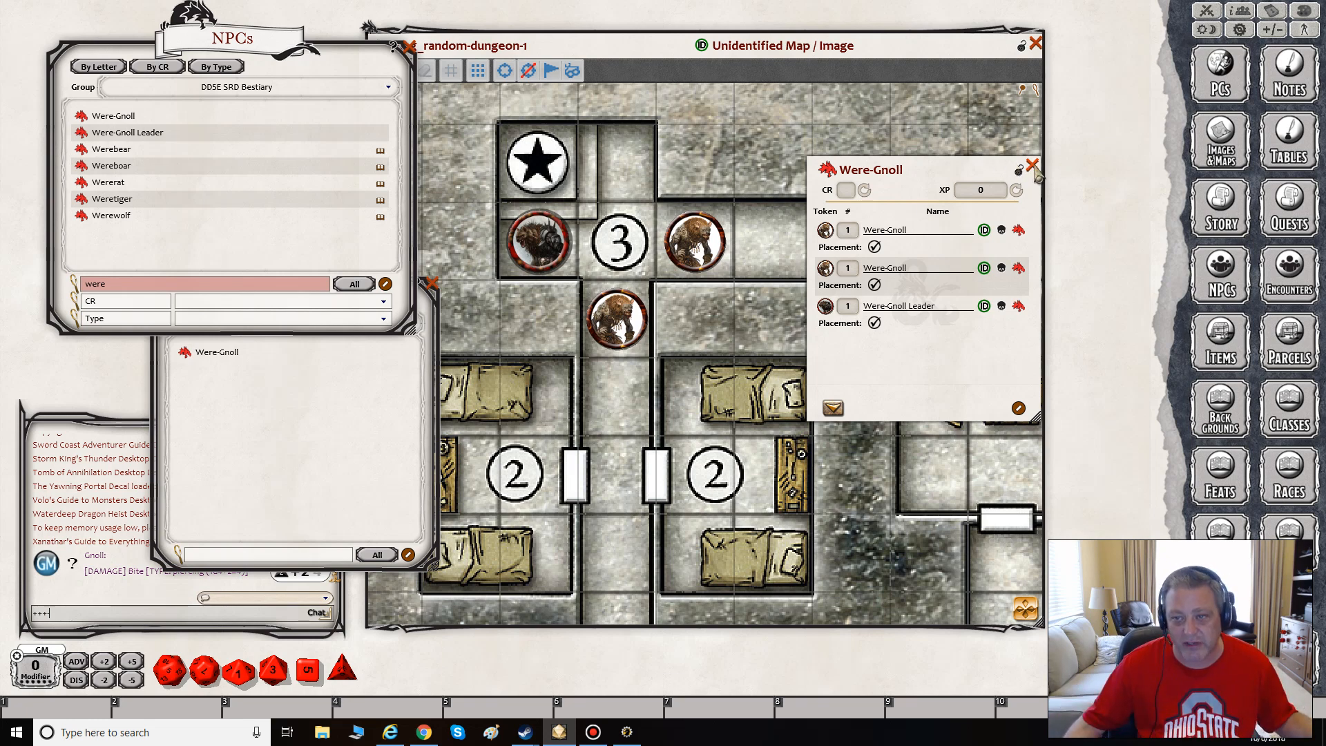
click(1031, 166)
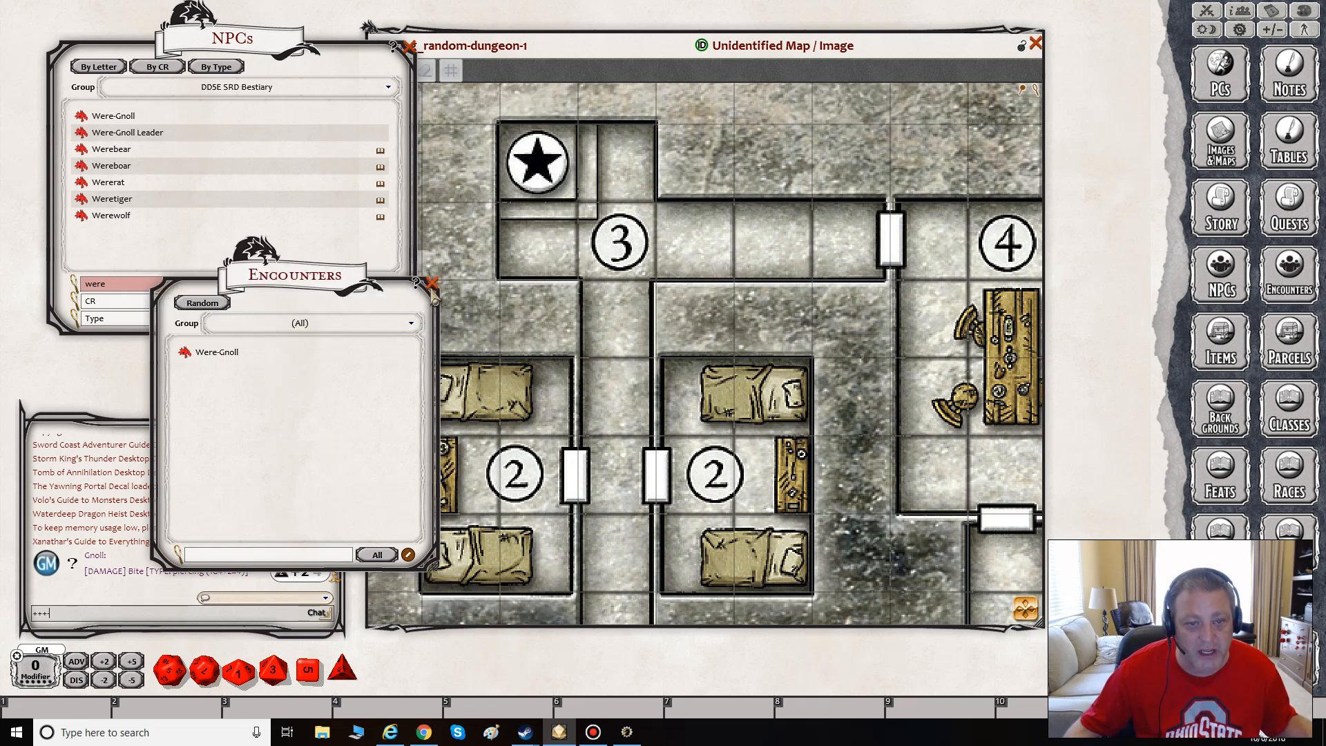
click(432, 284)
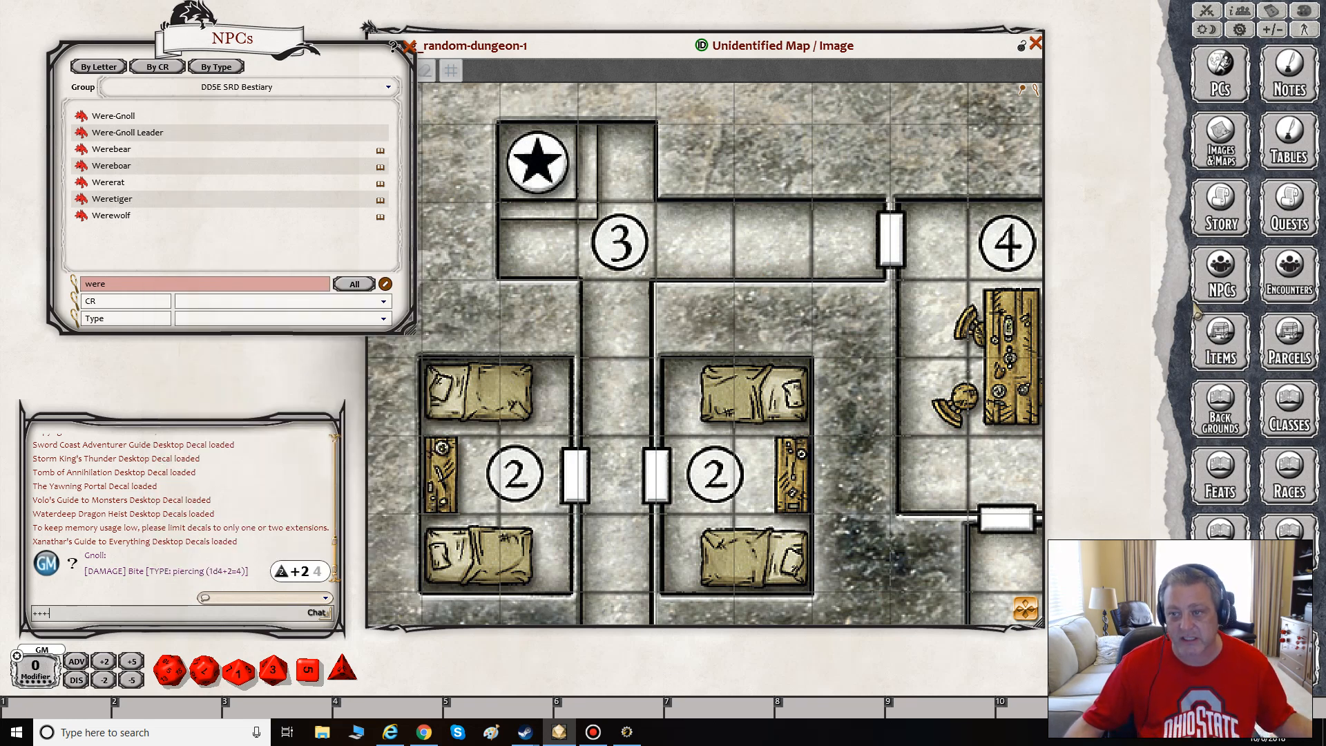
click(1211, 286)
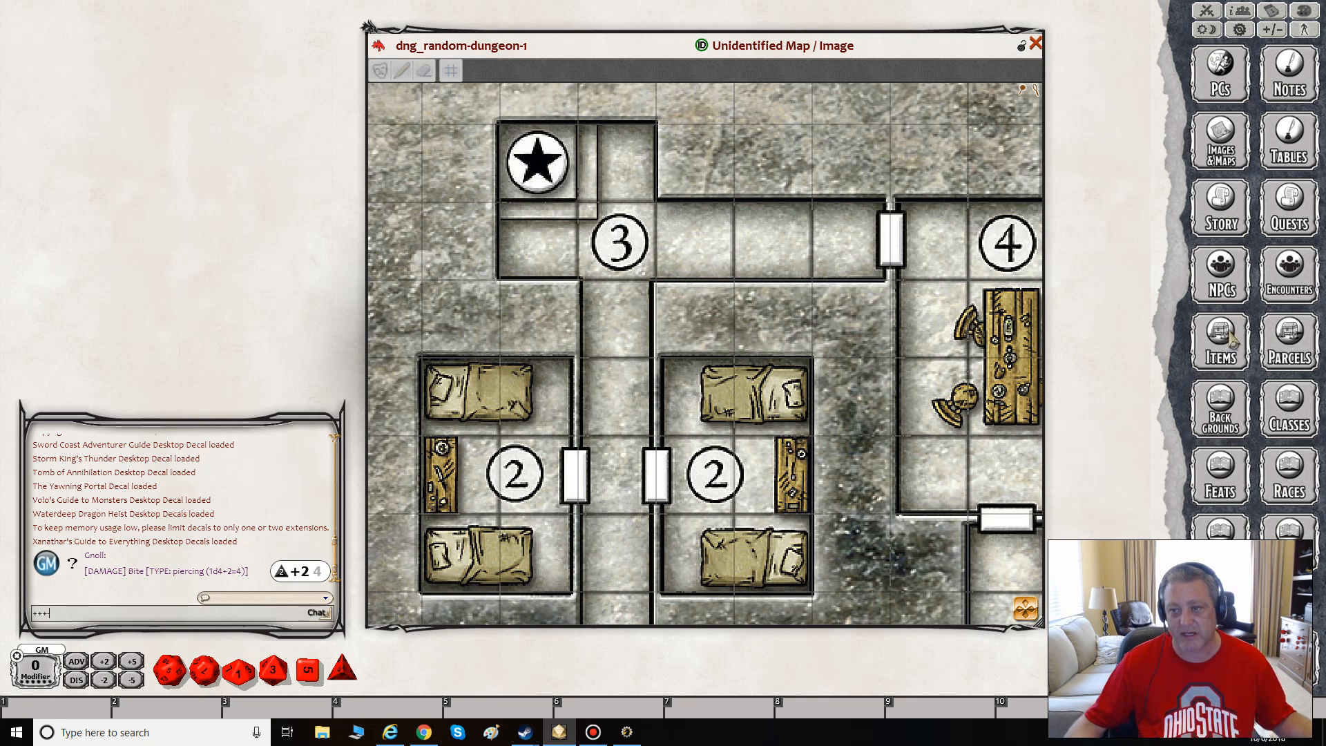
Reopen the Were-Gnoll encounter and put loose copies of its two Were-Gnoll tokens beside the number 3 and the leader's beside the star.
click(1289, 283)
click(214, 354)
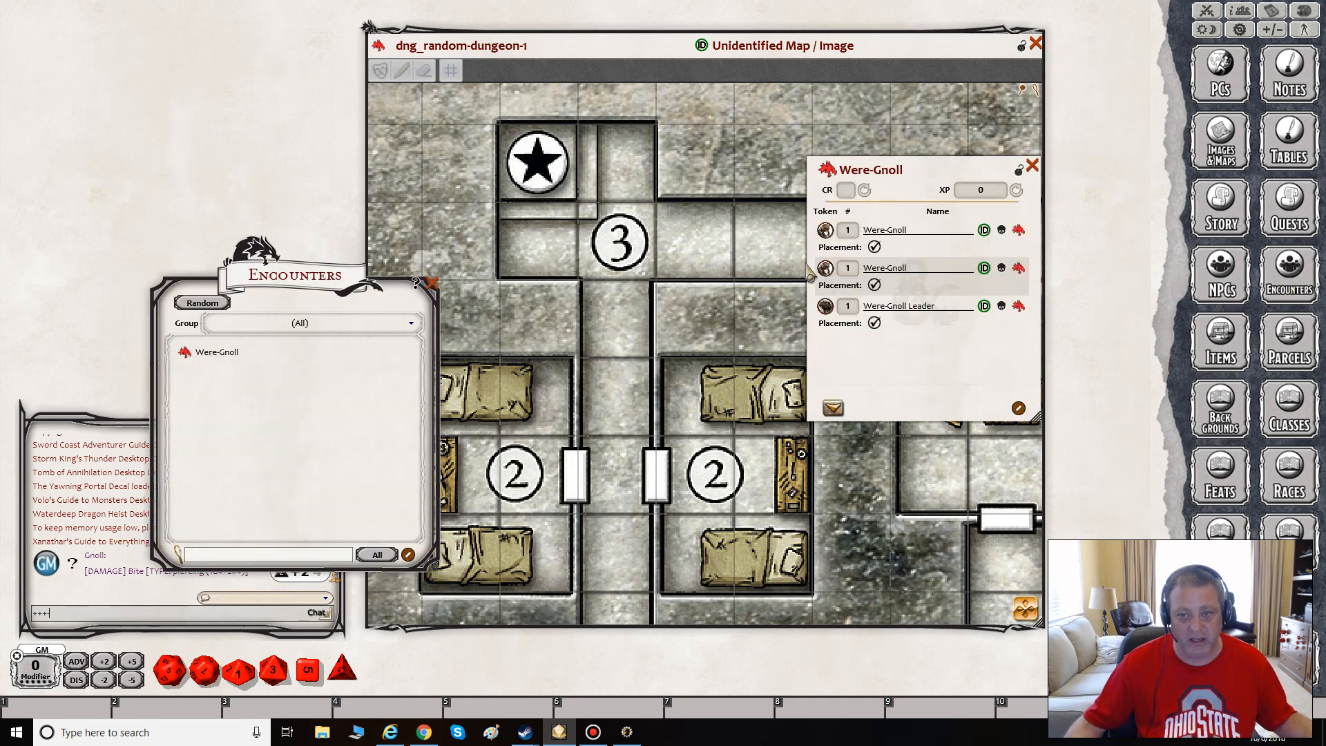
drag(826, 230, 695, 242)
drag(826, 268, 531, 240)
drag(825, 306, 617, 162)
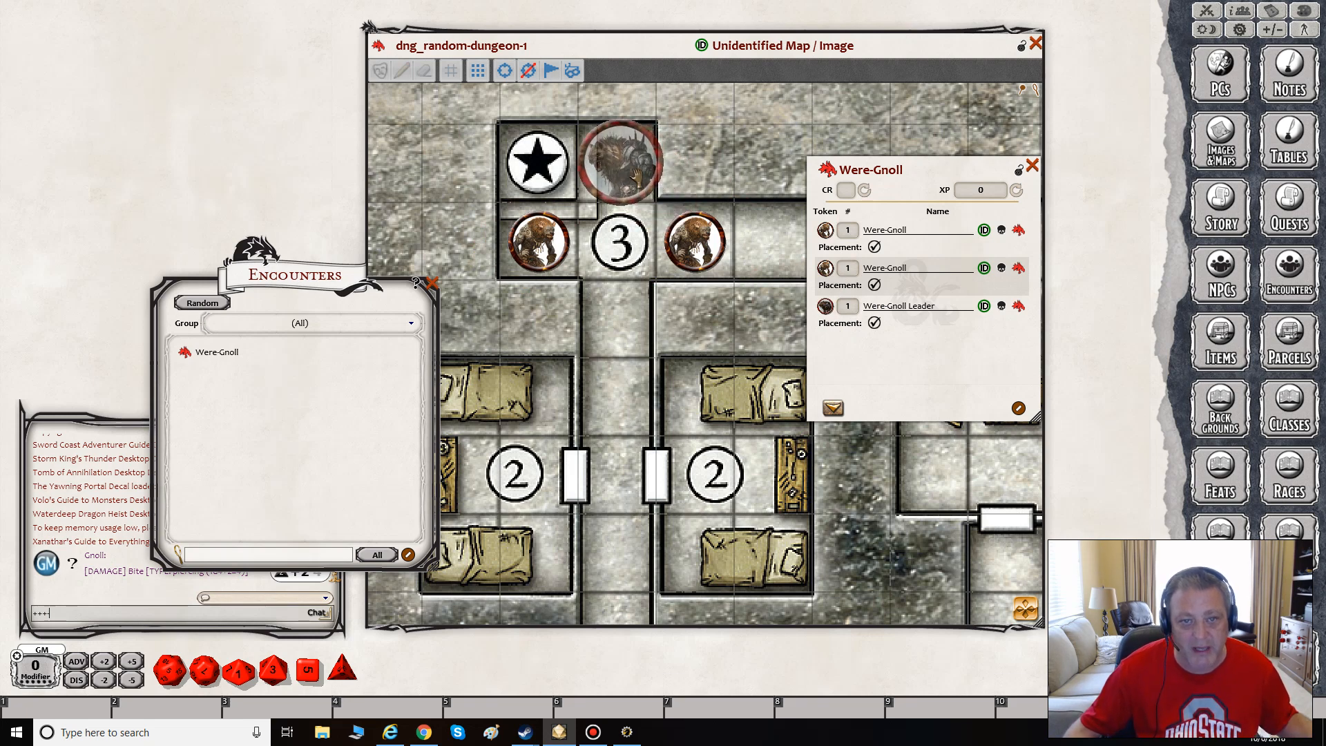
click(1031, 165)
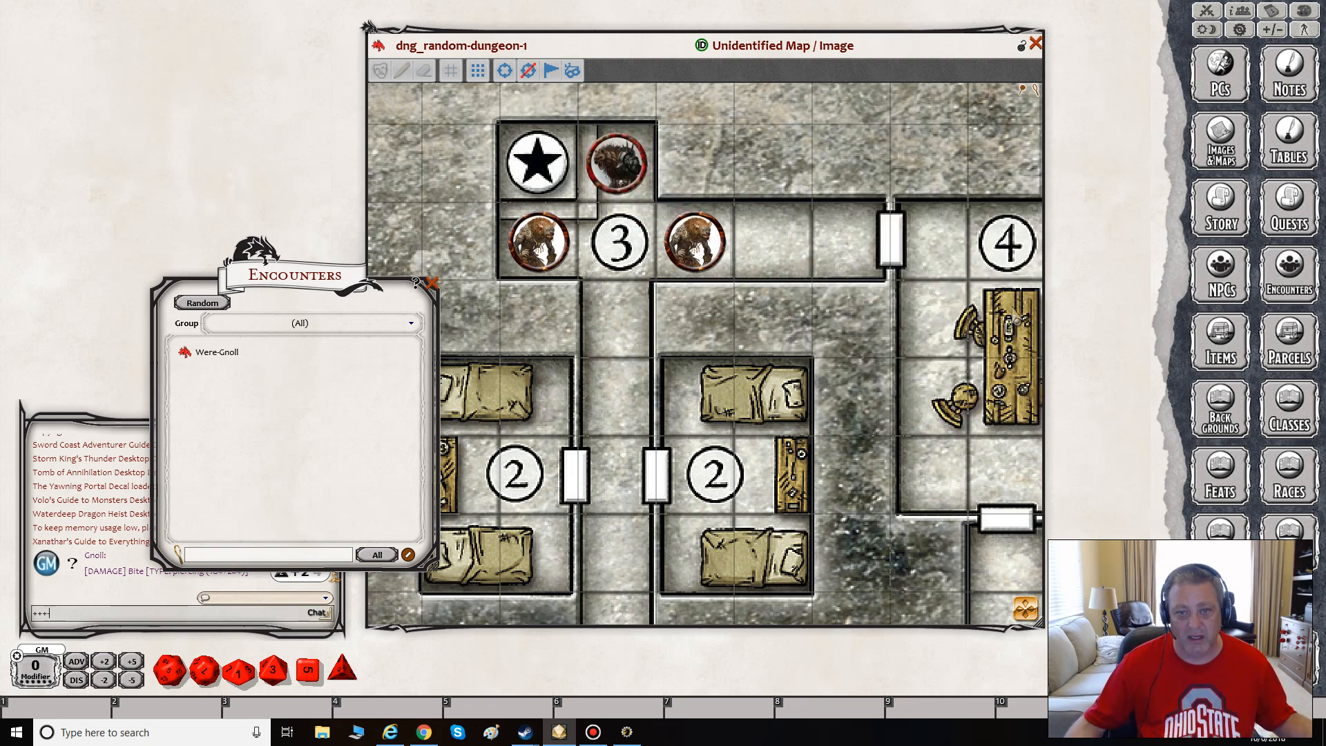
click(431, 283)
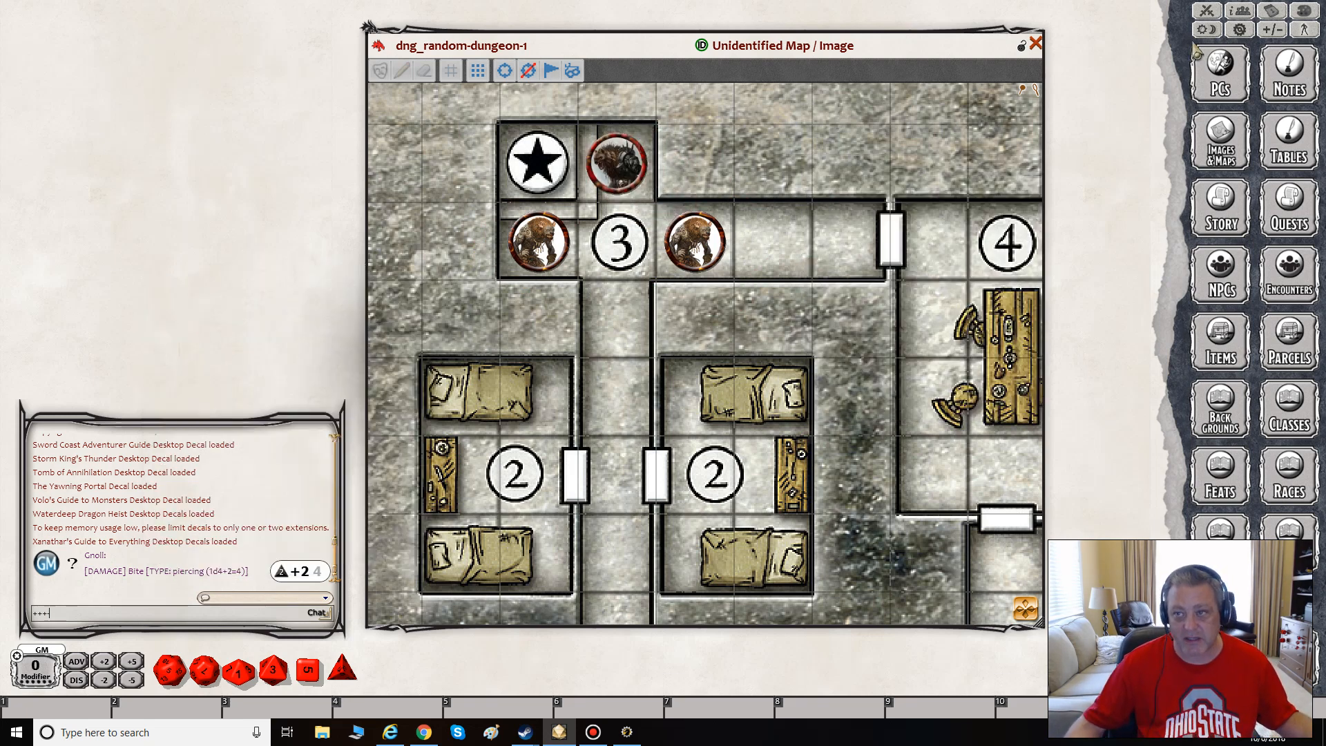
Open the combat tracker clear of the map, add the whole Were-Gnoll encounter to it, and close the encounter.
click(1206, 15)
drag(587, 253, 201, 216)
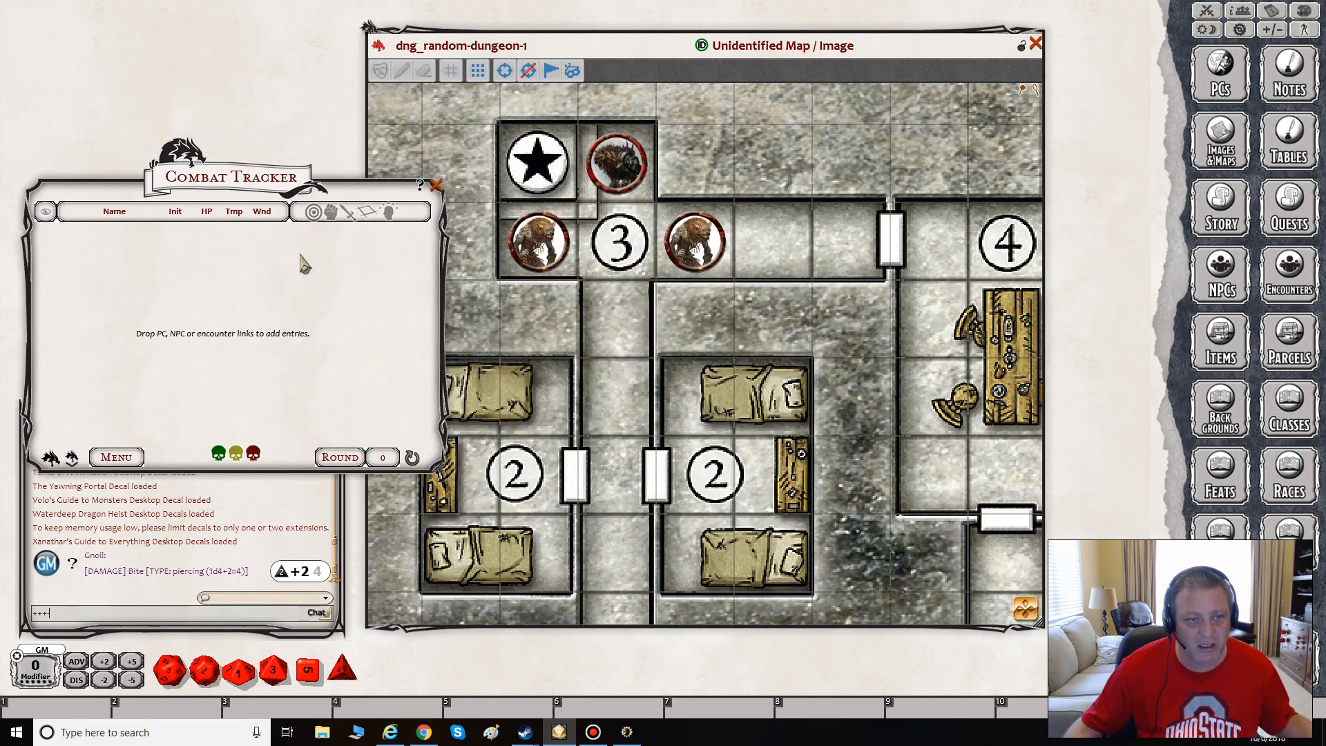
click(1282, 279)
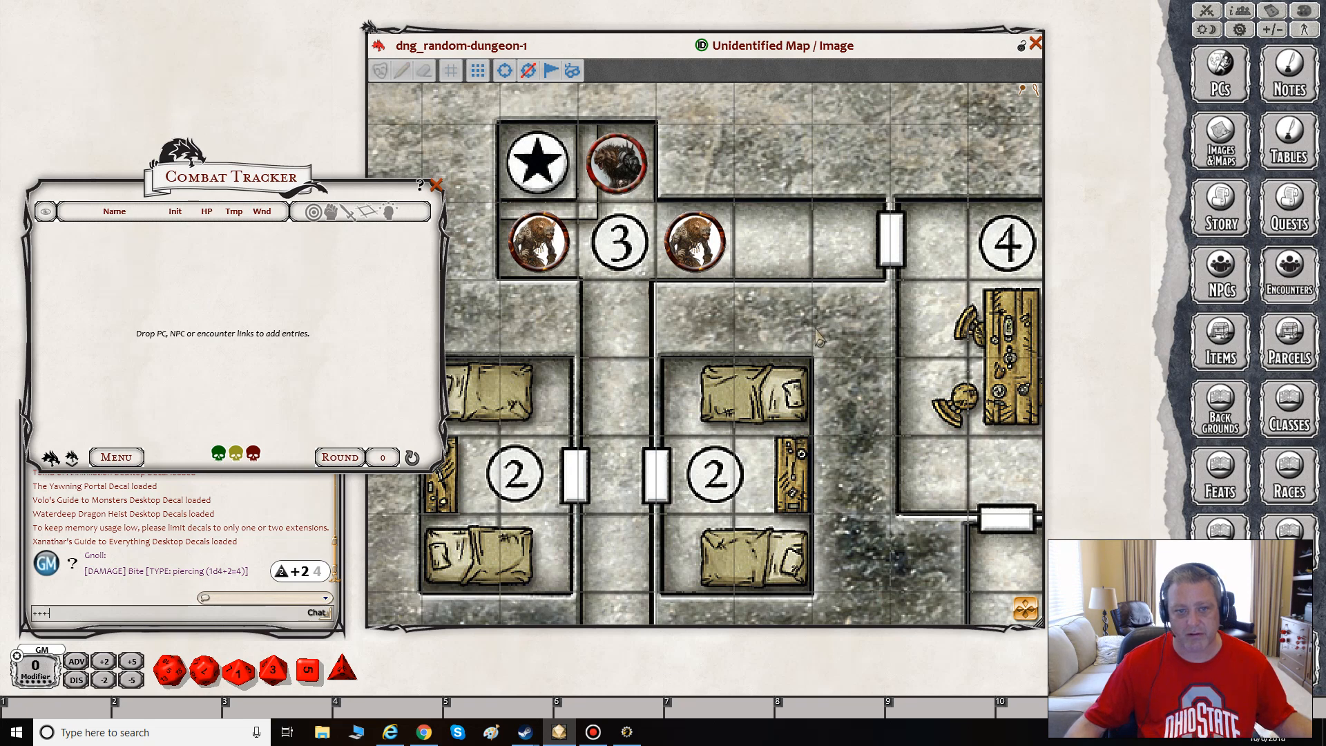
click(217, 352)
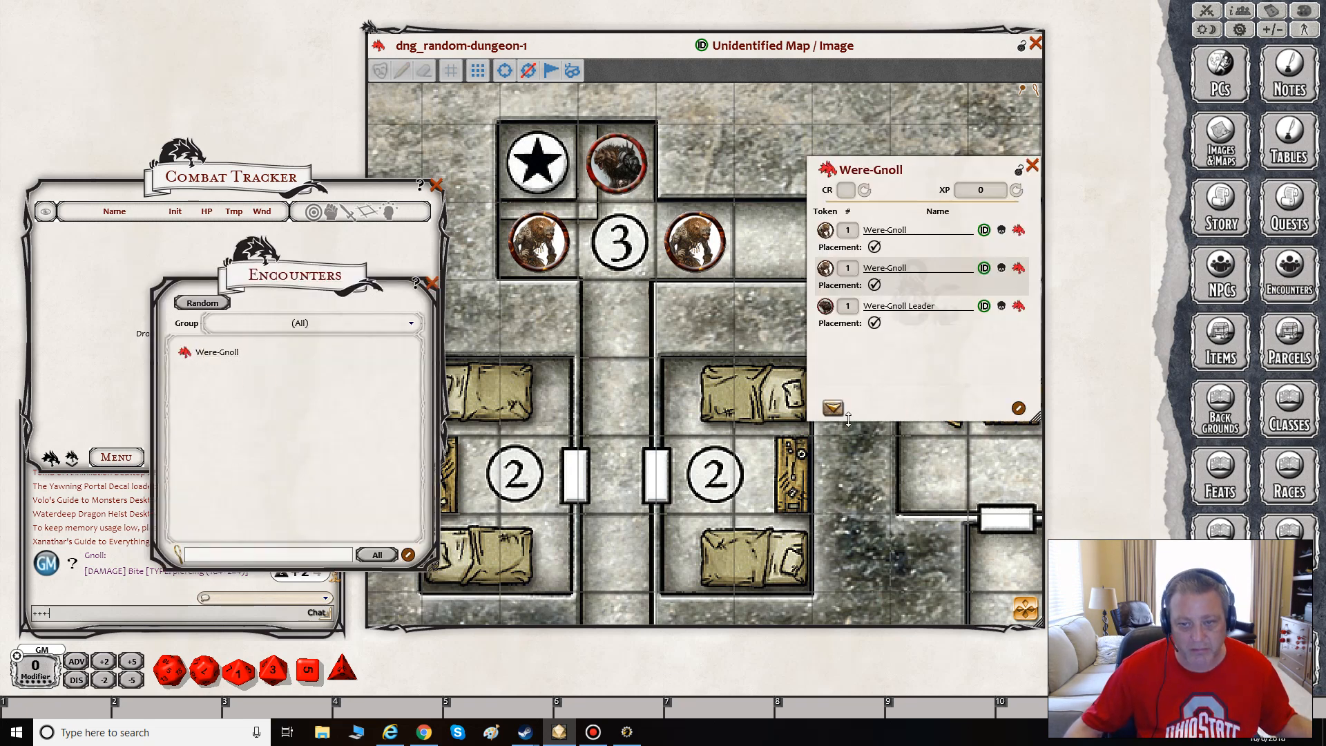
click(833, 409)
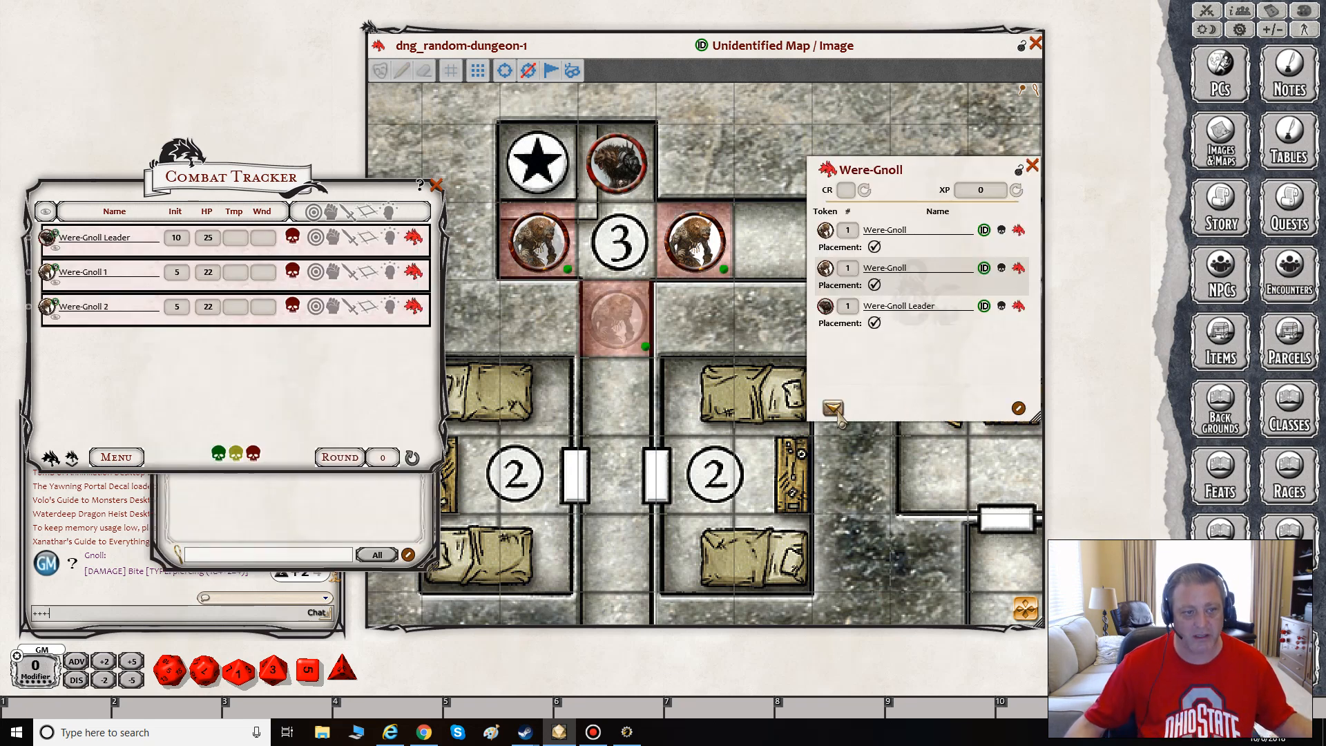
click(1031, 166)
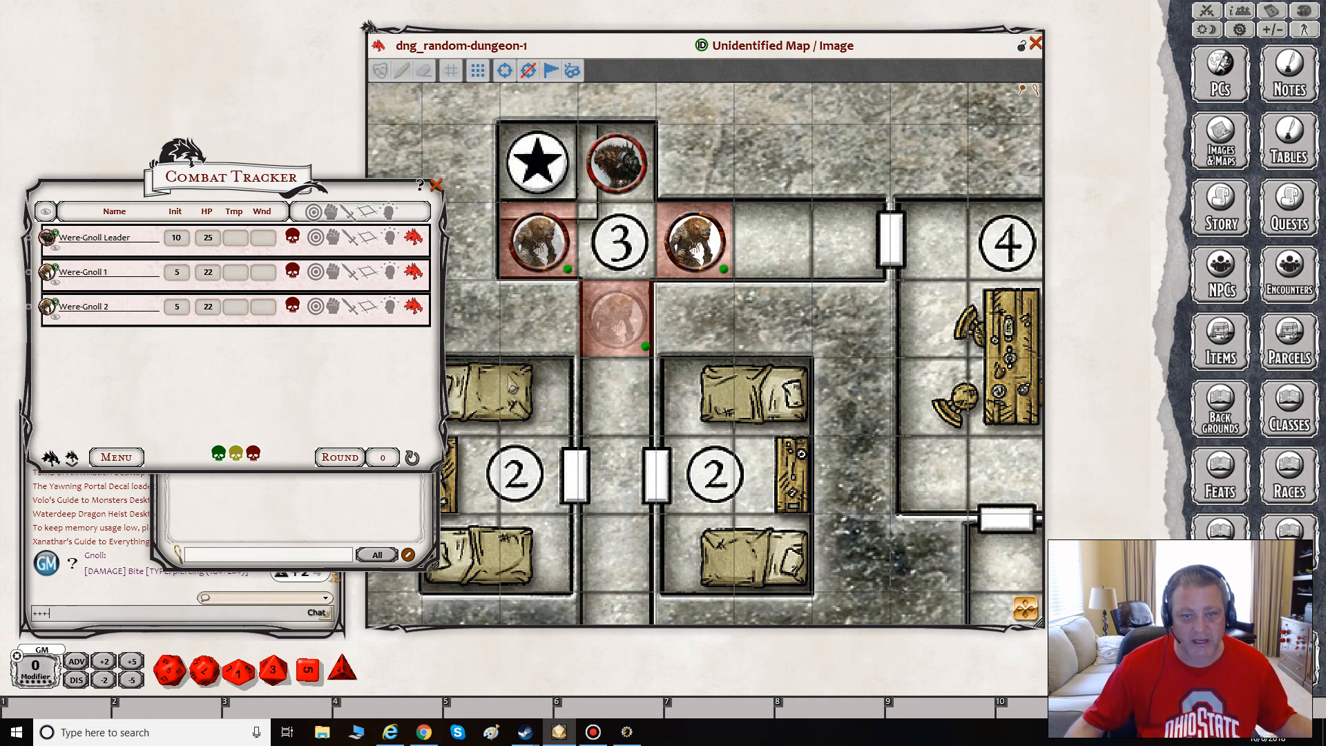
Move the two loose Were-Gnoll tokens off the encounter's placed tokens and delete both from the map.
drag(539, 242, 812, 242)
drag(694, 245, 812, 319)
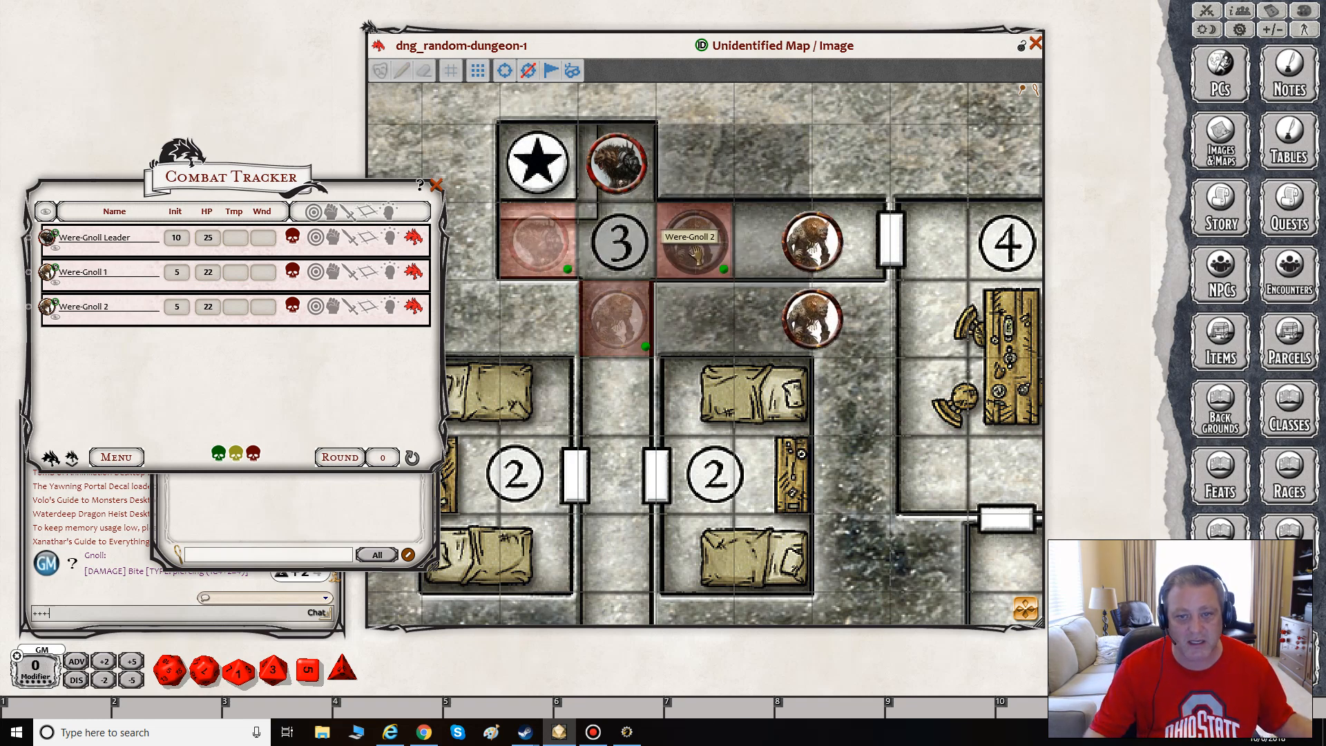
right_click(689, 248)
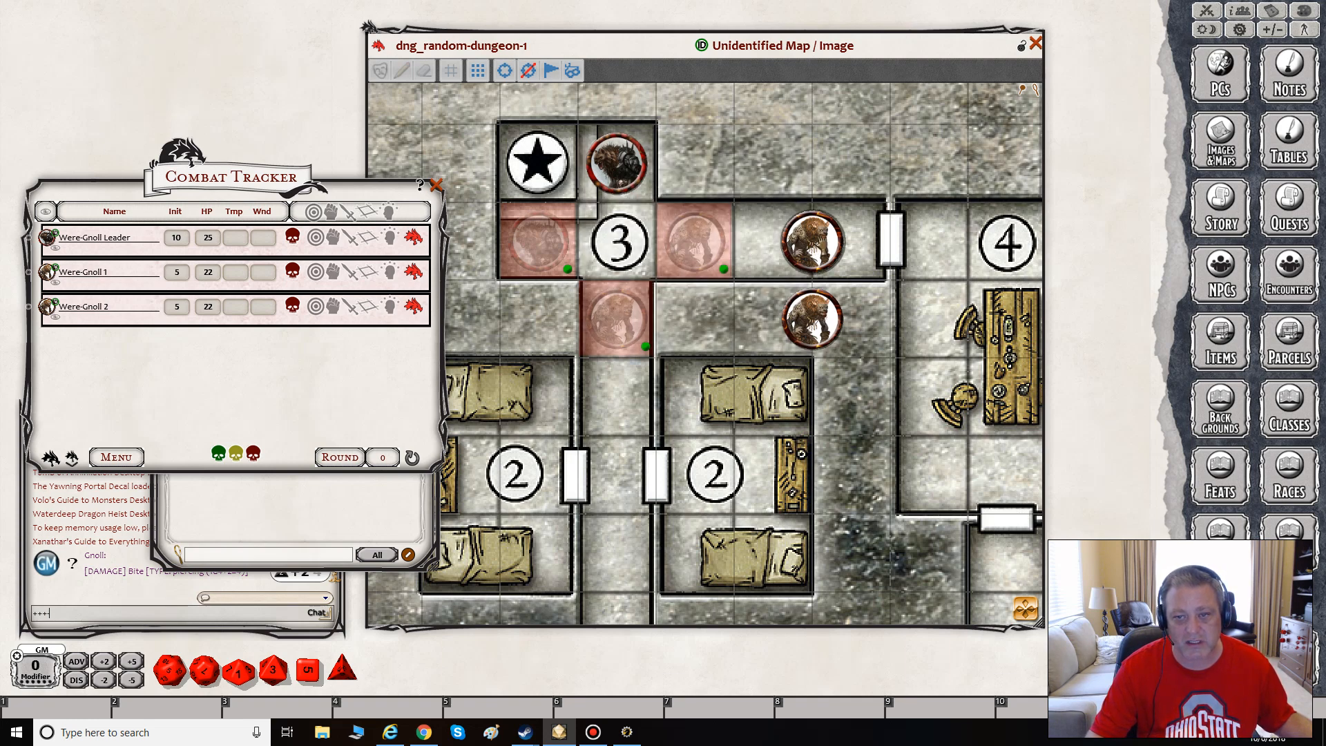
right_click(814, 242)
click(817, 181)
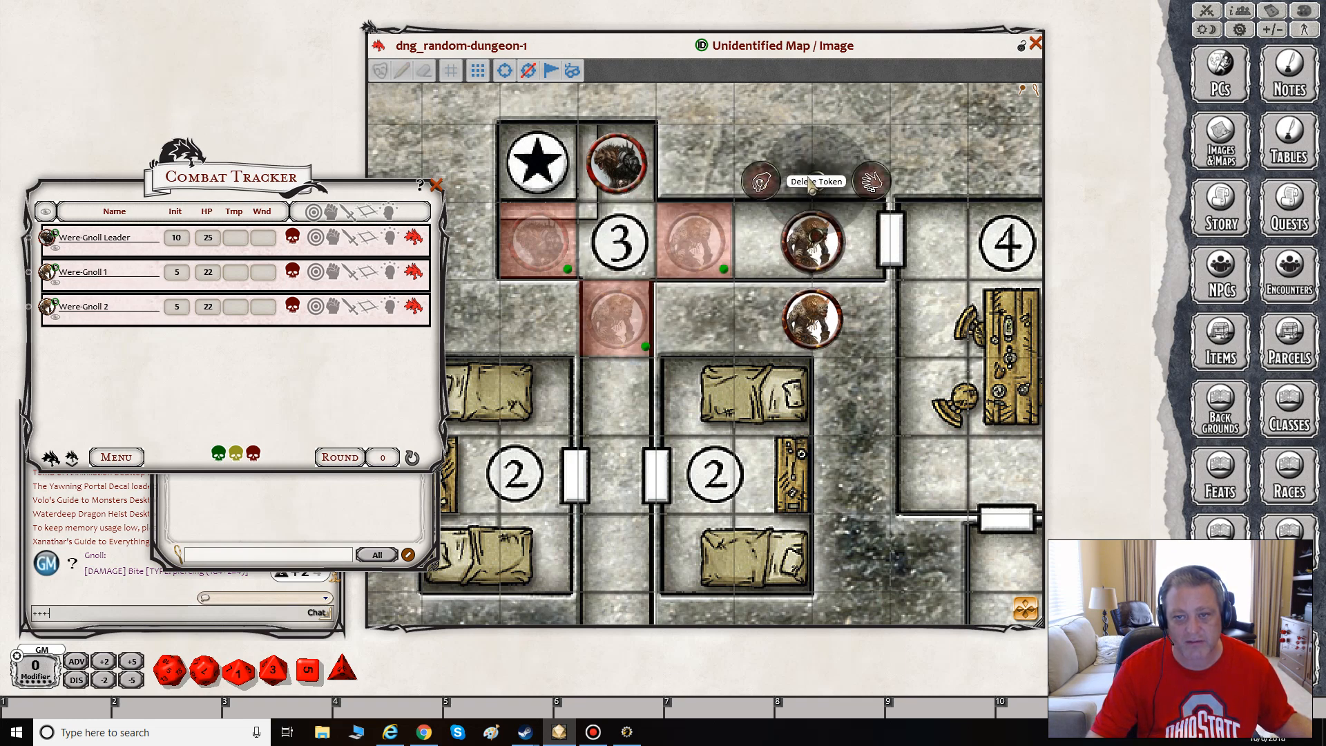
click(756, 179)
right_click(810, 321)
click(812, 261)
click(774, 261)
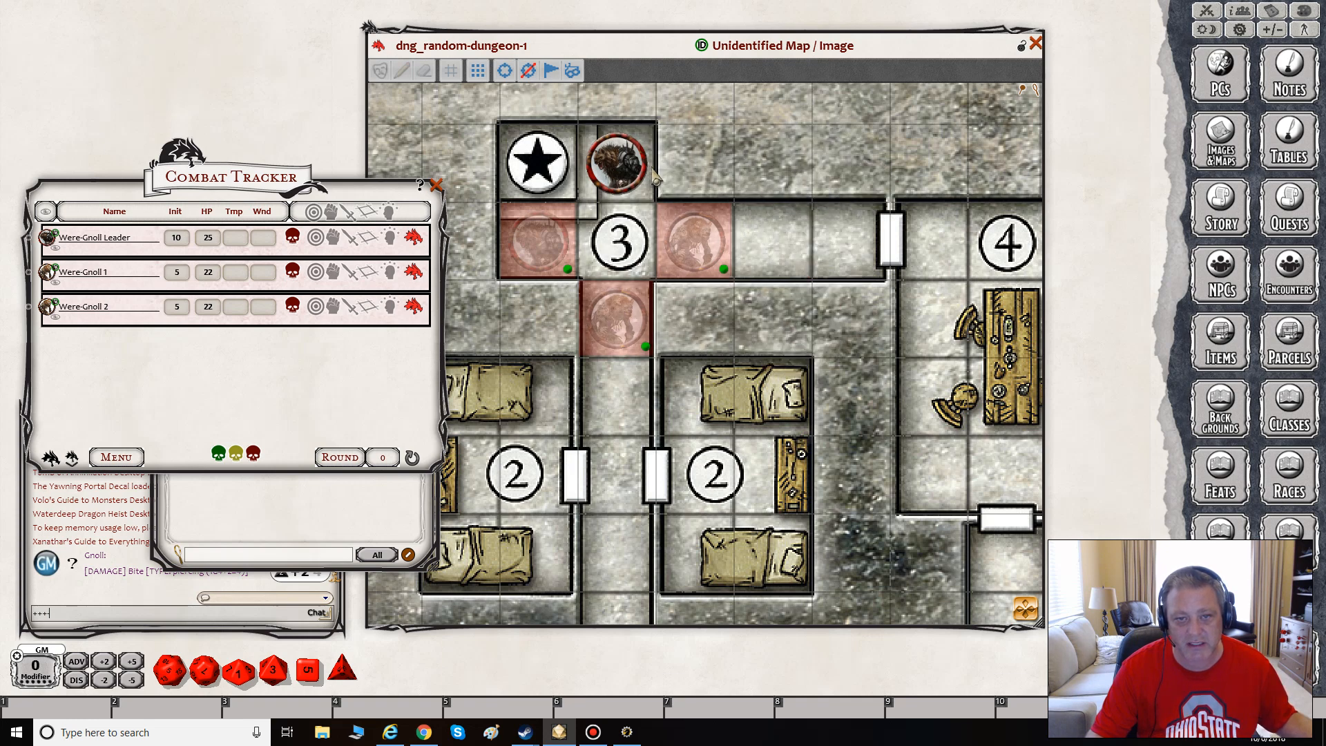
Delete the loose Were-Gnoll Leader token beside the star on the map.
right_click(610, 156)
click(608, 97)
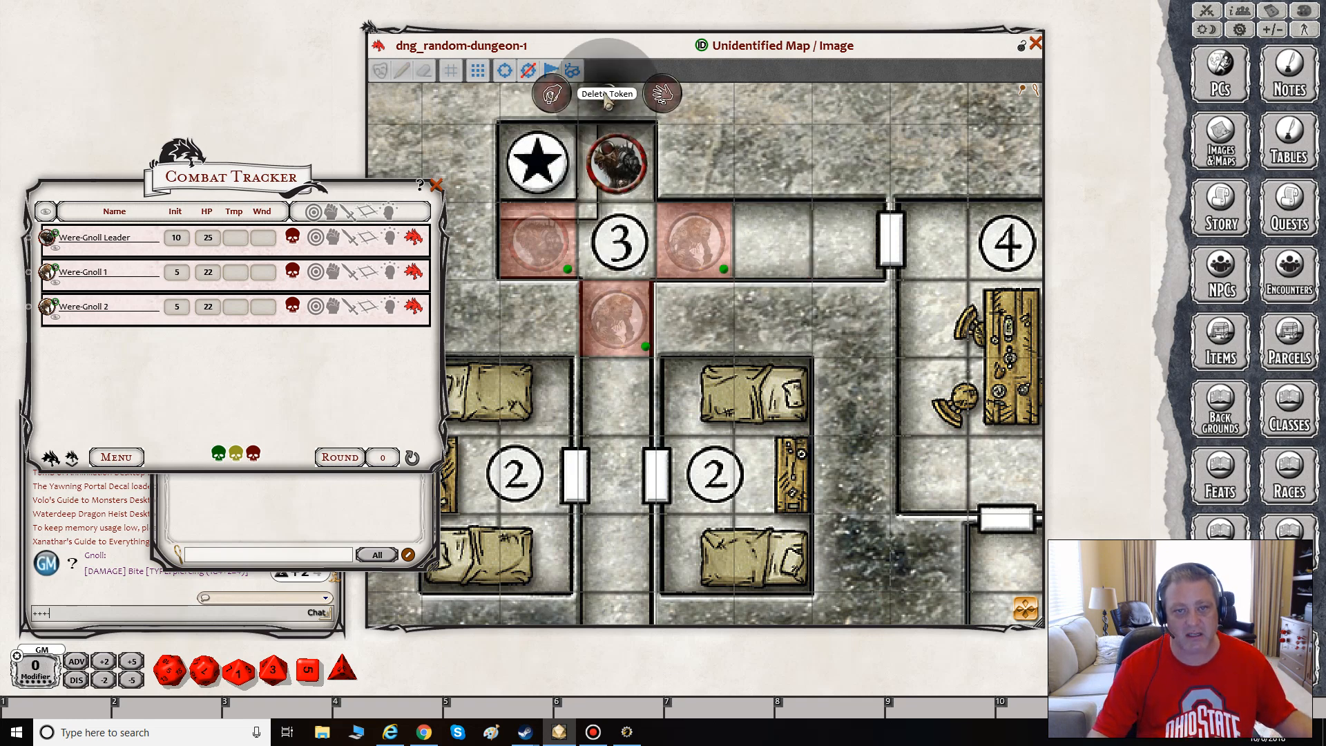
click(553, 96)
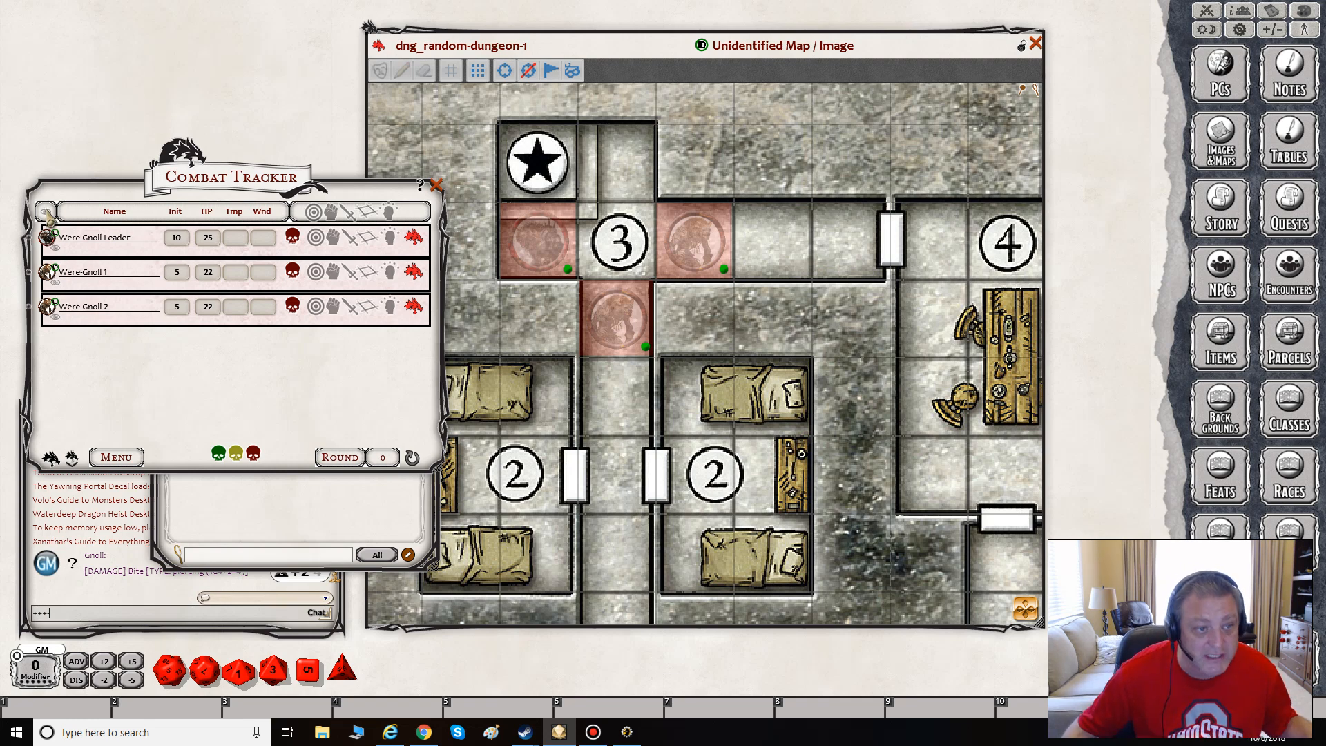
Toggle the visibility of all combatants in the tracker on and back off, and close the combat tracker and encounter list.
click(45, 211)
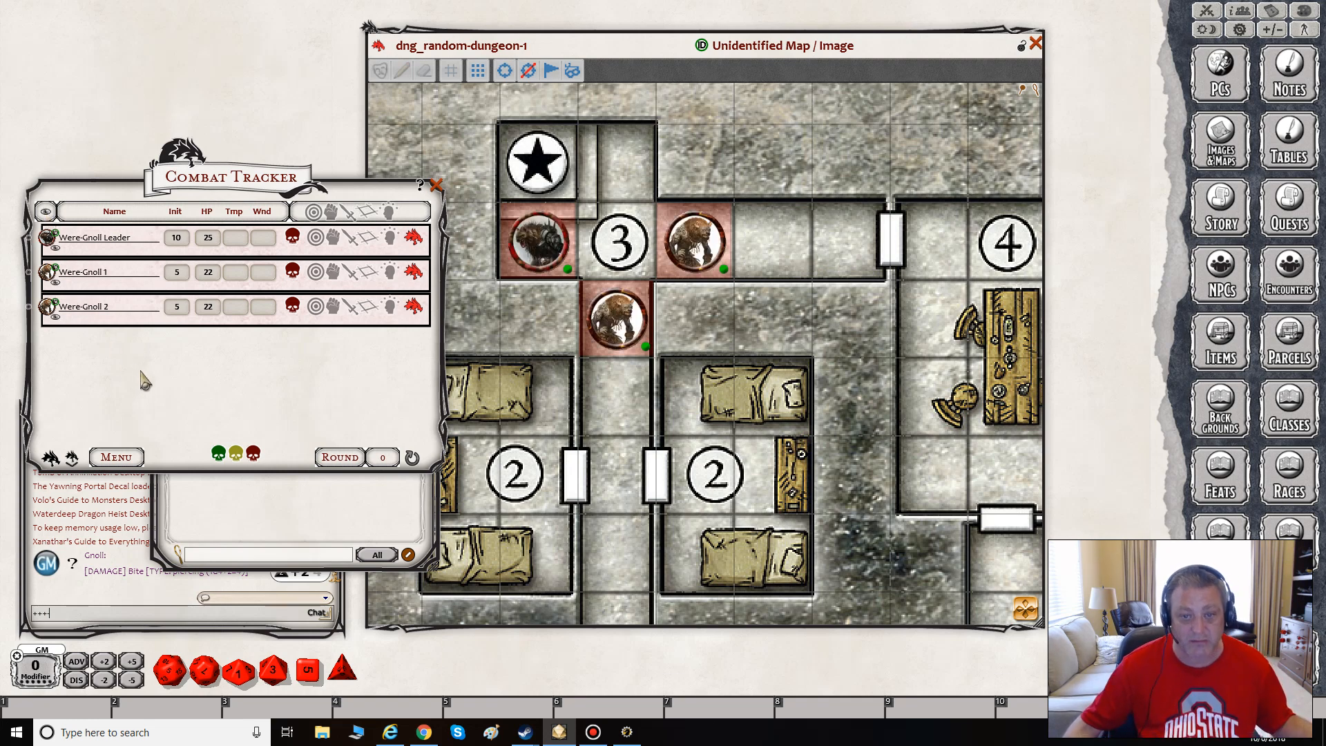
click(45, 211)
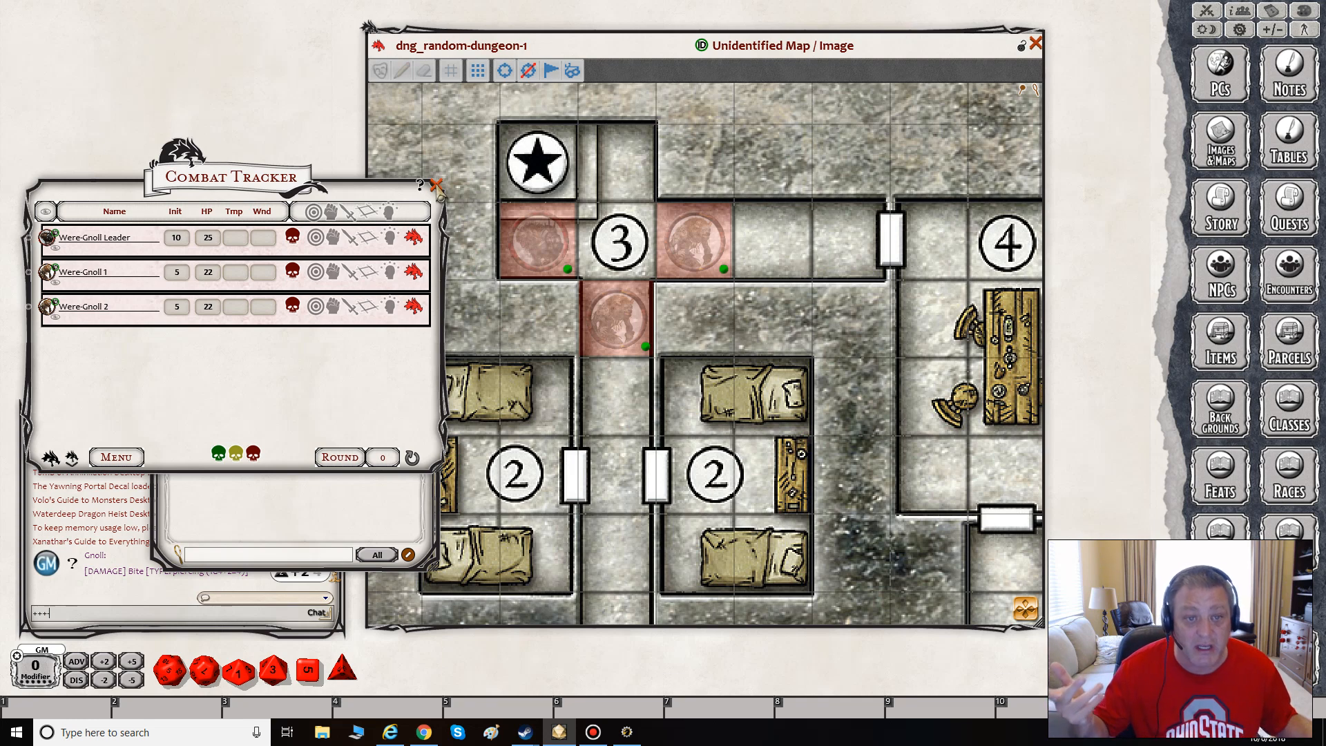
click(436, 185)
click(433, 283)
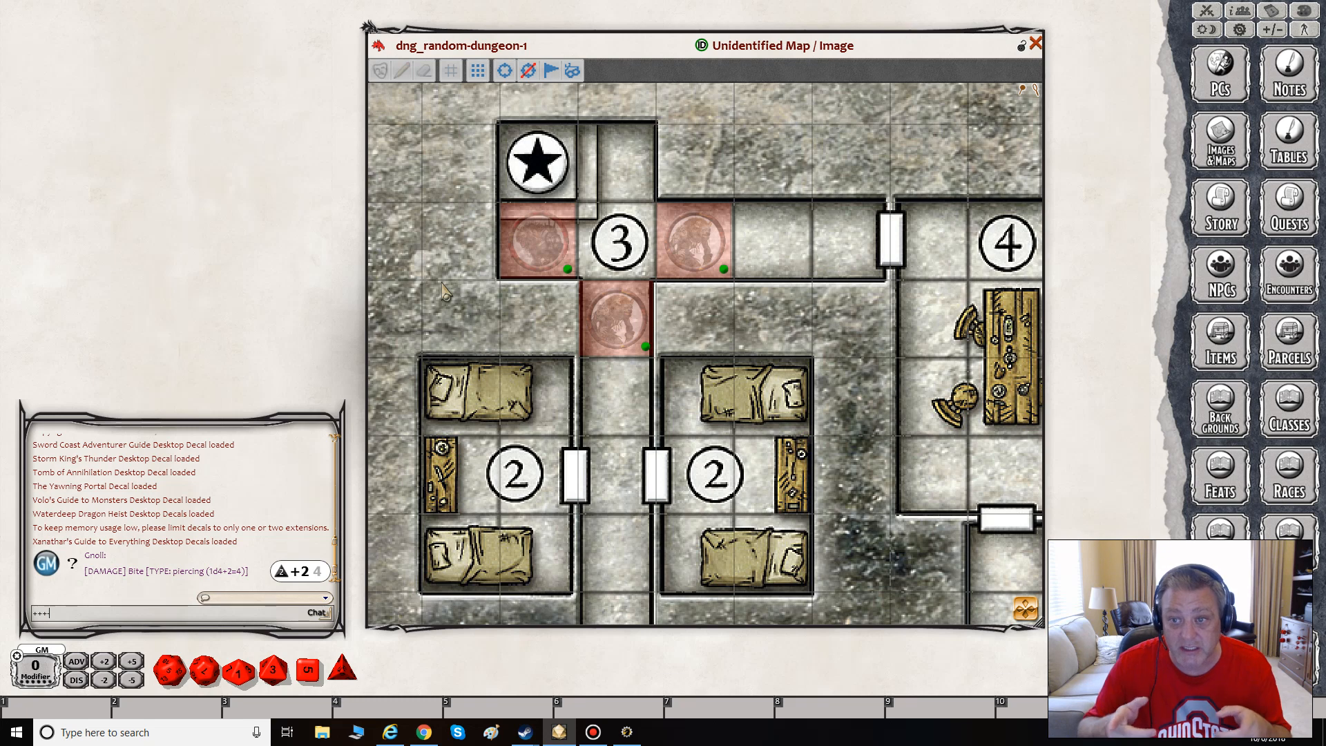
Open the token library, move it clear of the map, enlarge it, and place the wood cart token beside the door of room 4.
click(1288, 662)
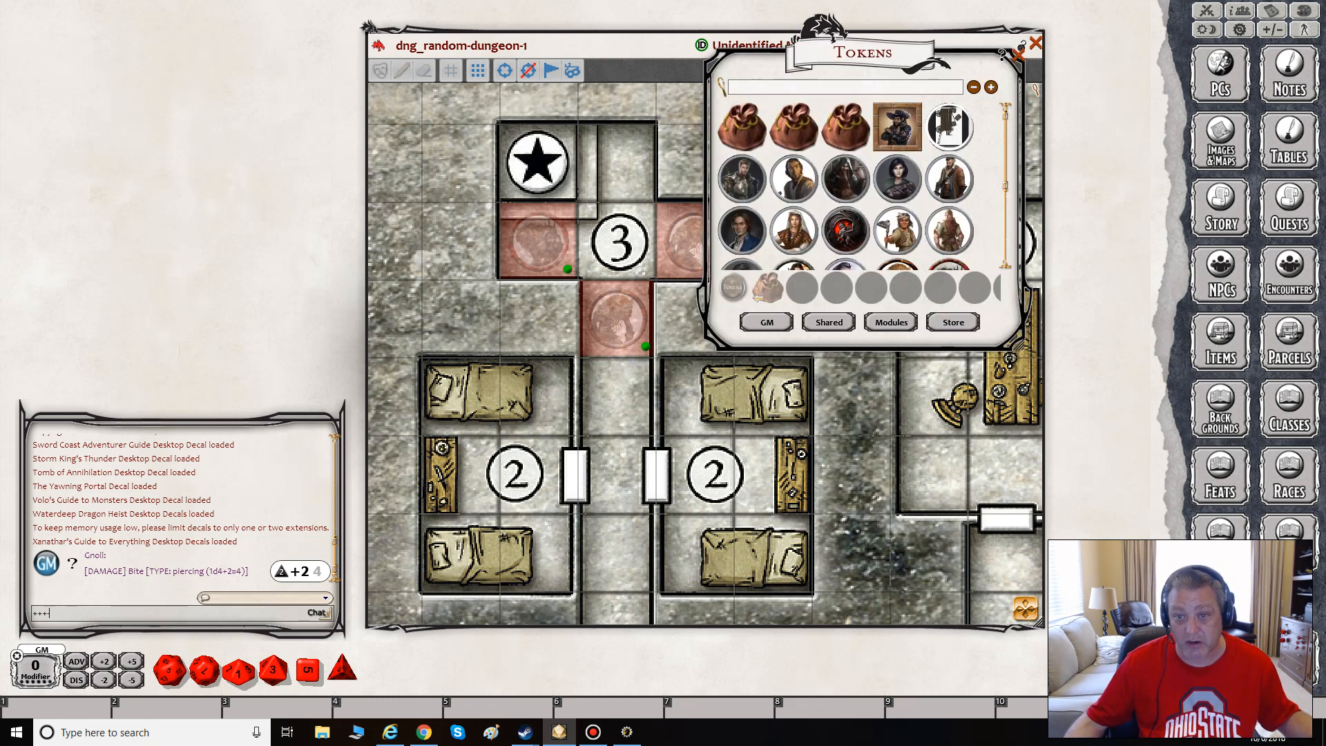
drag(852, 73, 238, 106)
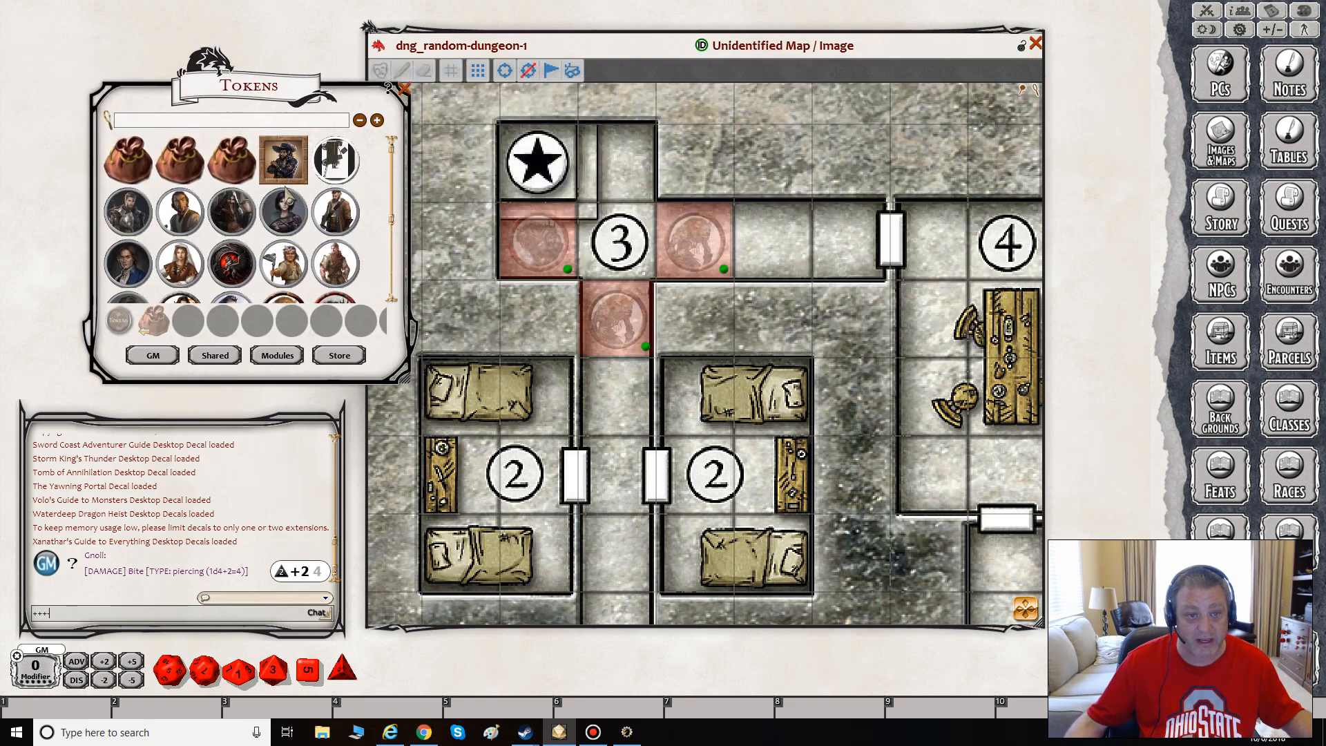
drag(396, 386, 487, 444)
drag(439, 266, 940, 257)
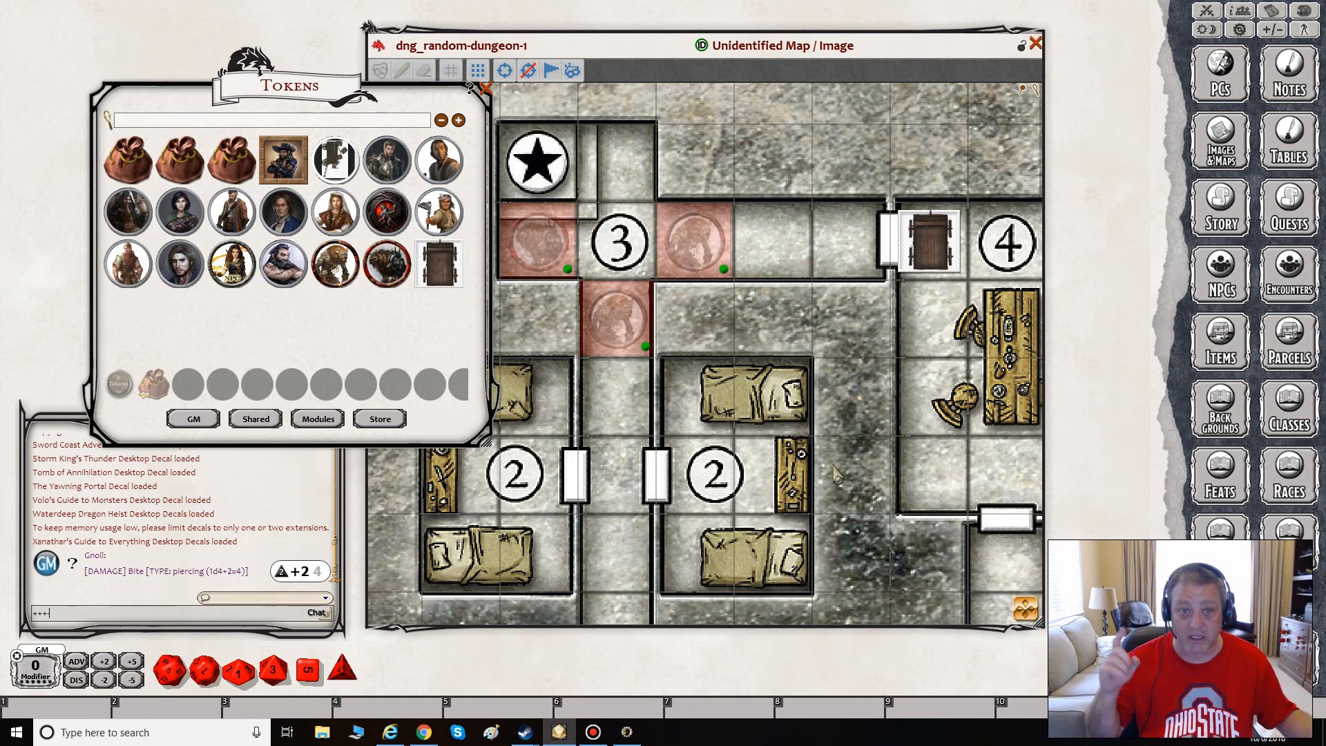
Switch to the web browser and change the Google image search to "d&d barrel".
click(389, 732)
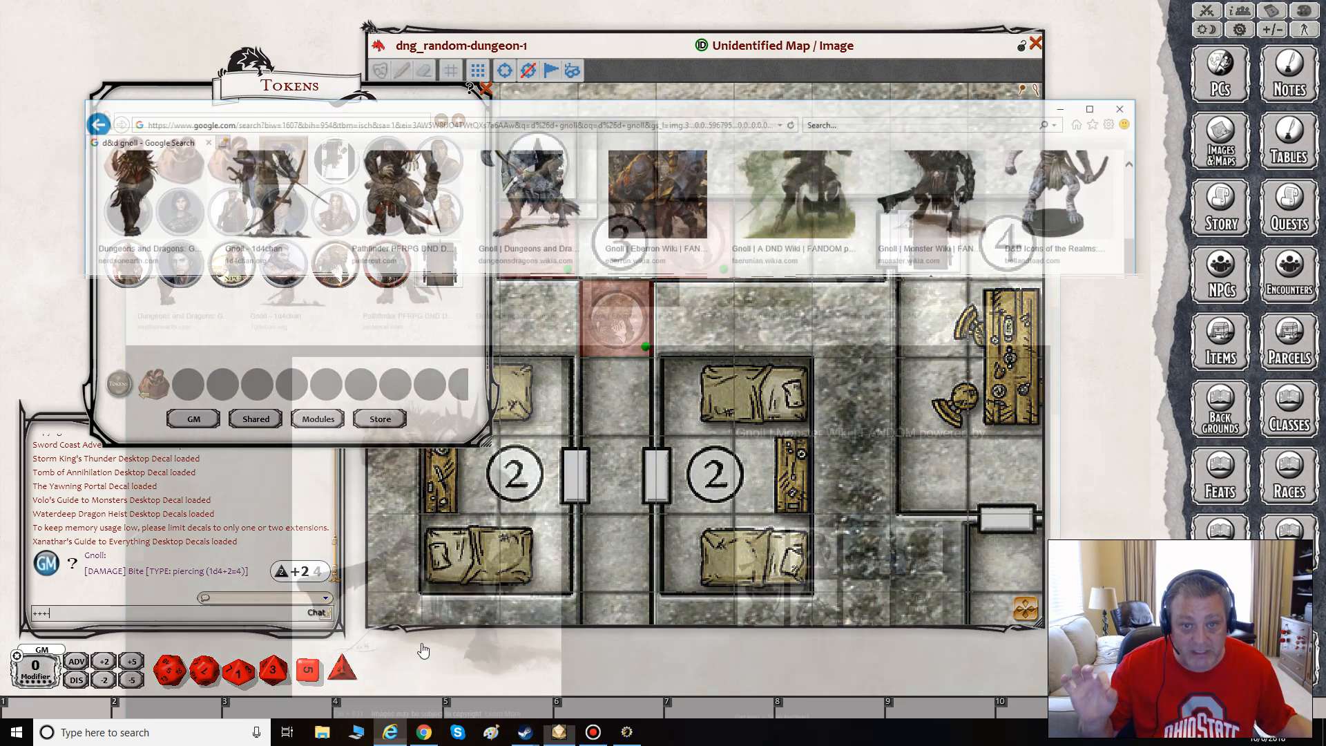
scroll(539, 380, up, 5)
click(260, 135)
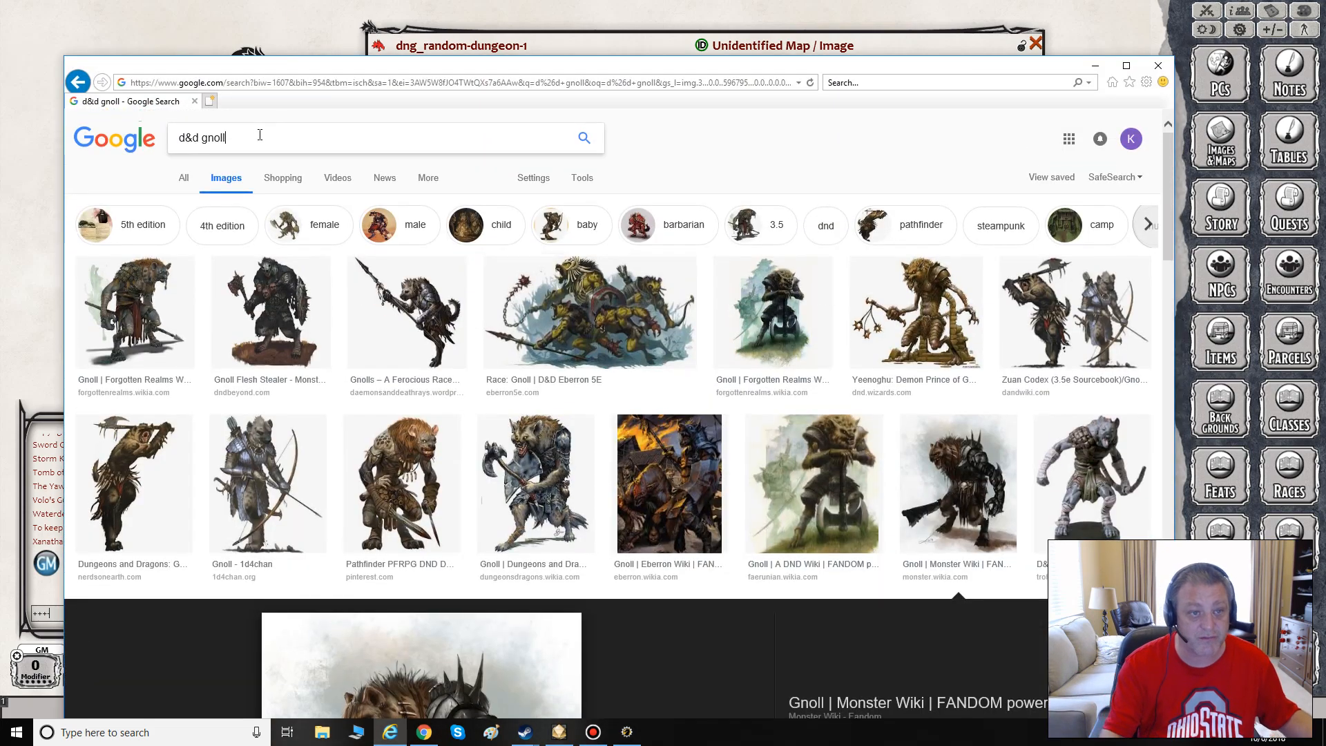
key(BackSpace)
key(BackSpace)
key(BackSpace)
key(BackSpace)
key(BackSpace)
text(barrel)
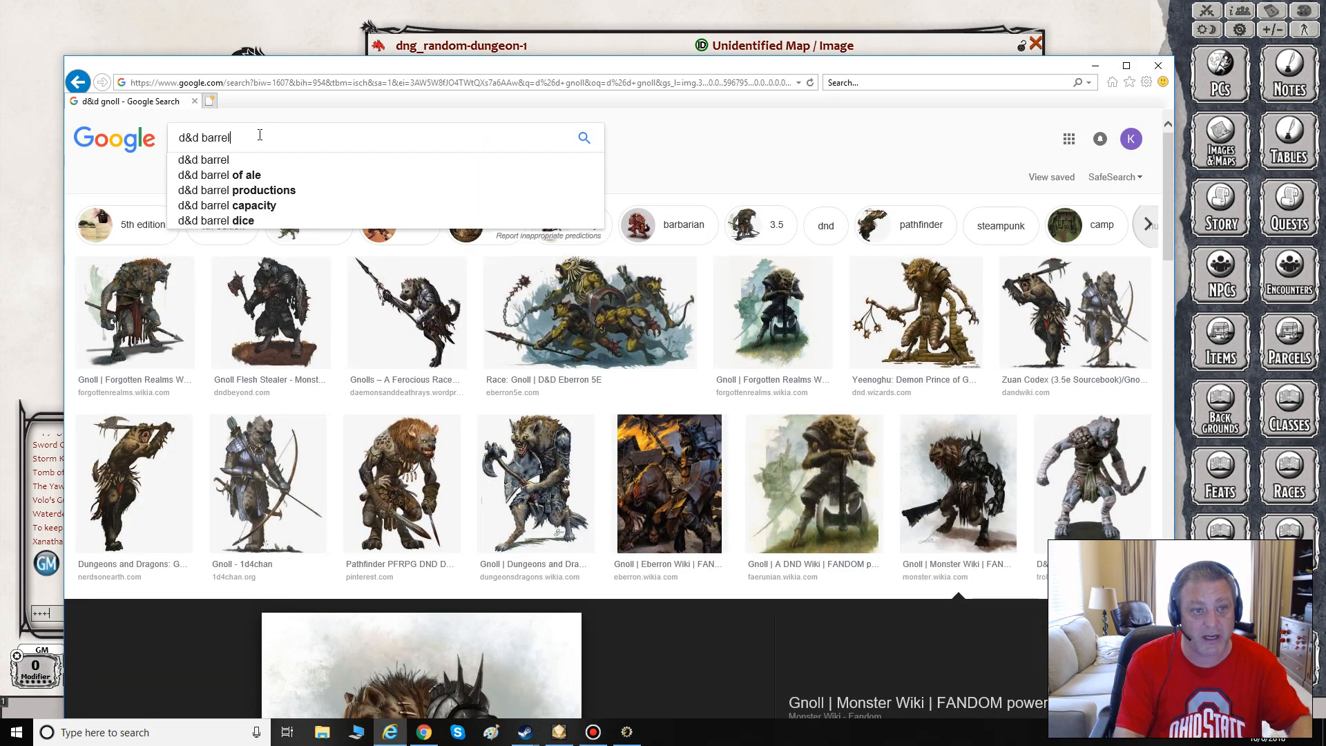
key(Return)
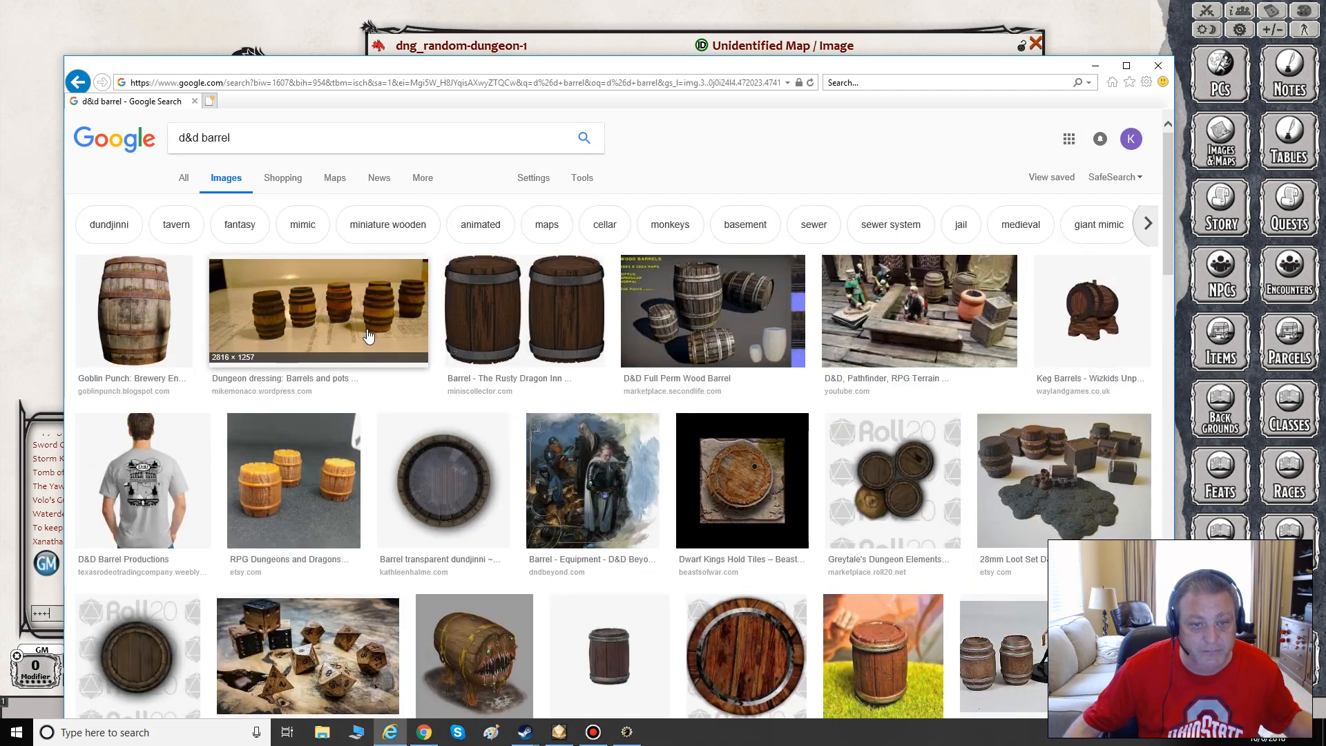
Browse the barrel images and open the top-down barrel with a light wooden lid from the related images.
scroll(538, 442, down, 3)
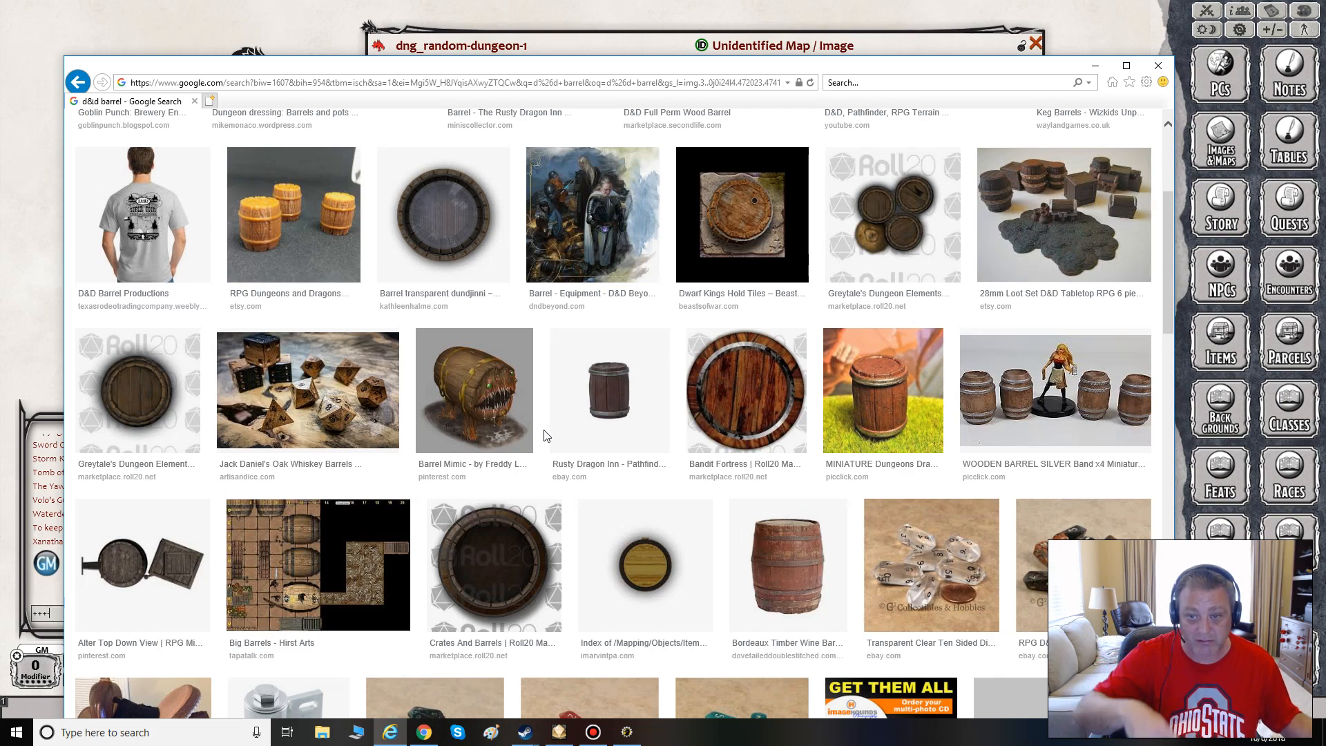
scroll(546, 435, down, 8)
scroll(661, 471, up, 7)
scroll(661, 472, up, 5)
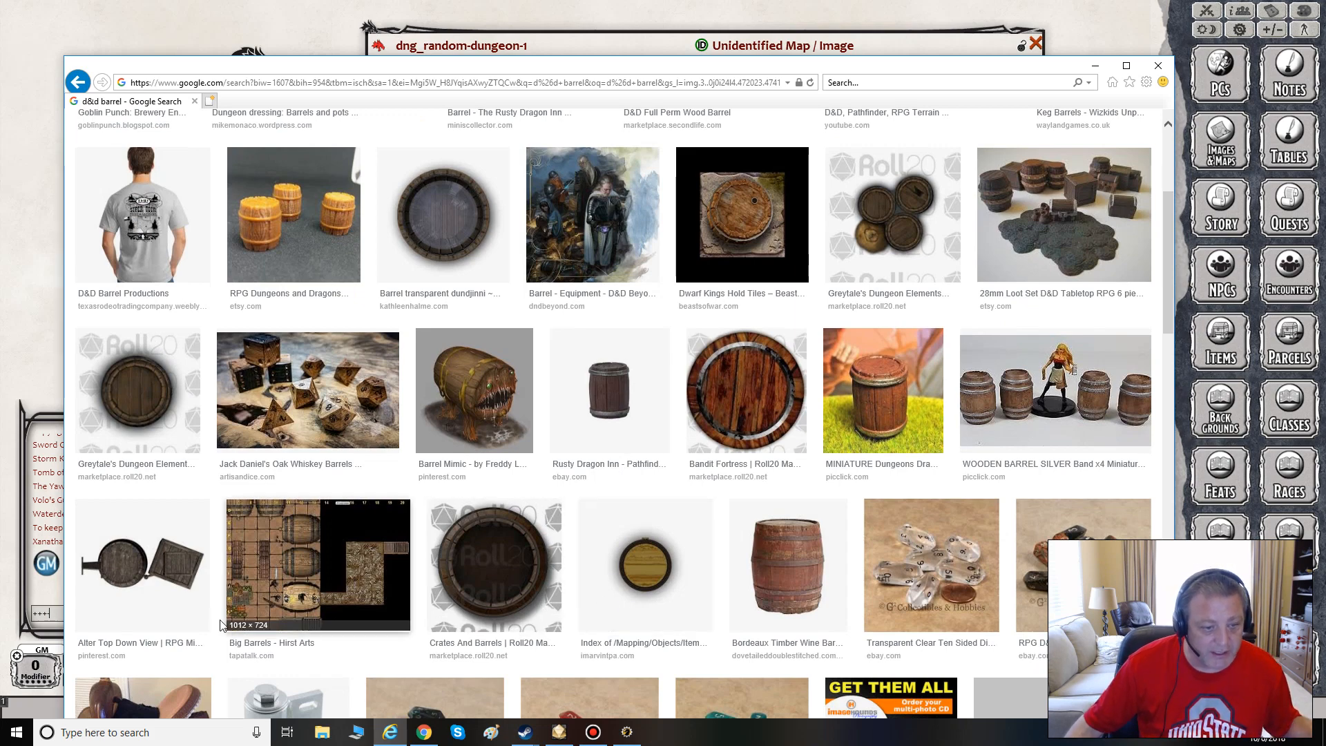
click(166, 576)
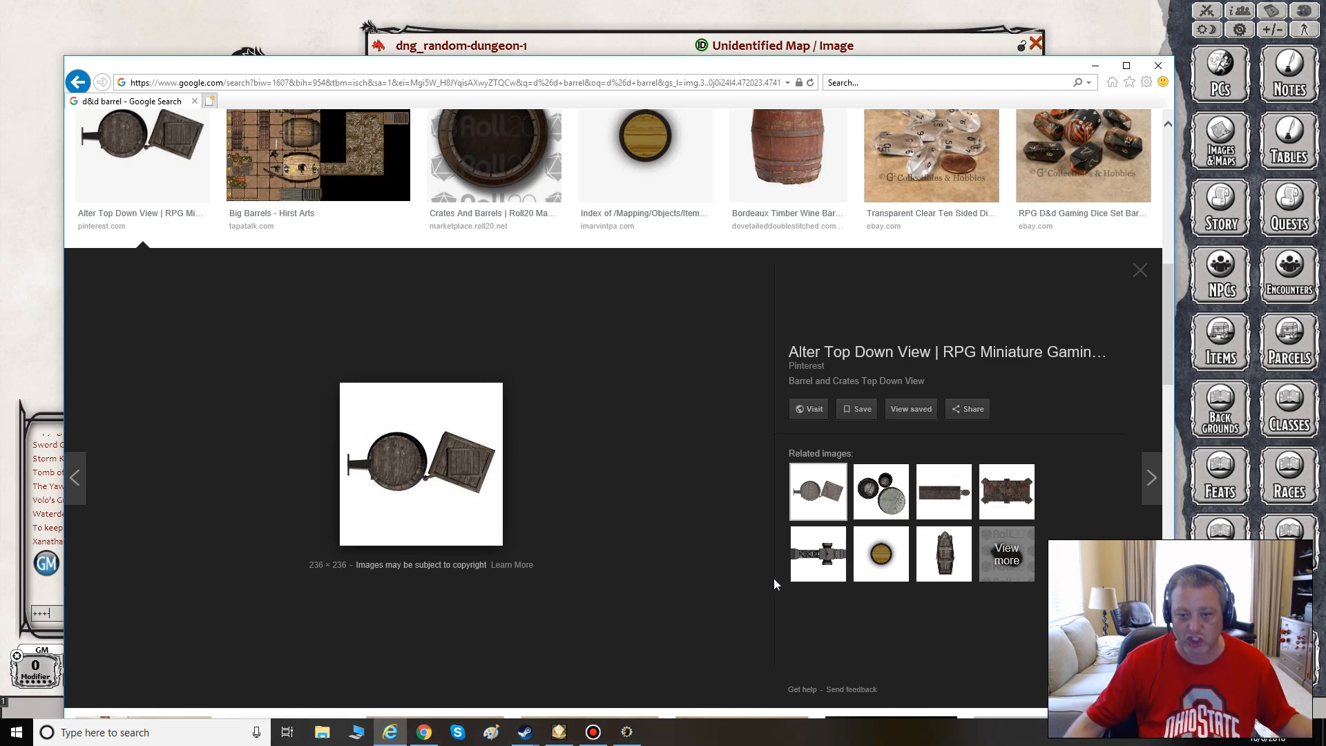
click(870, 551)
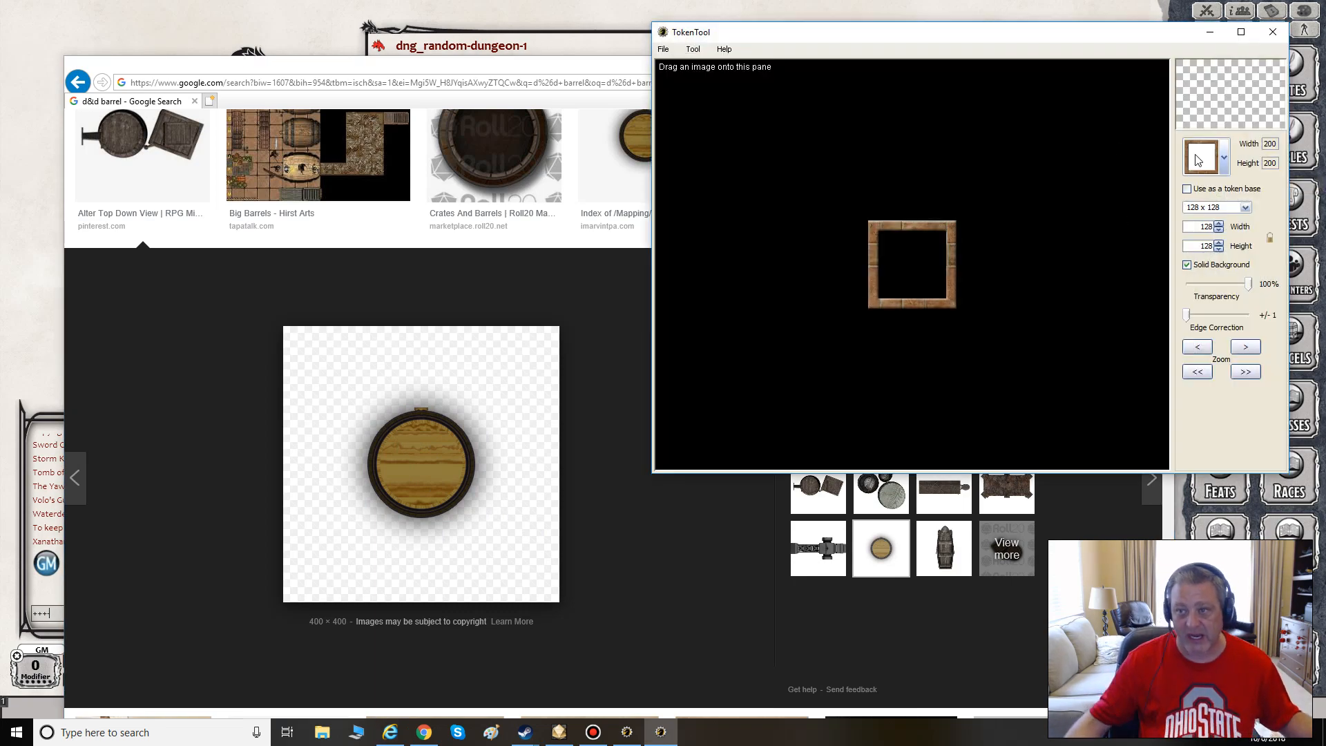
Switch to TokenTool and choose the plain thin square frame for the barrel token.
click(1223, 158)
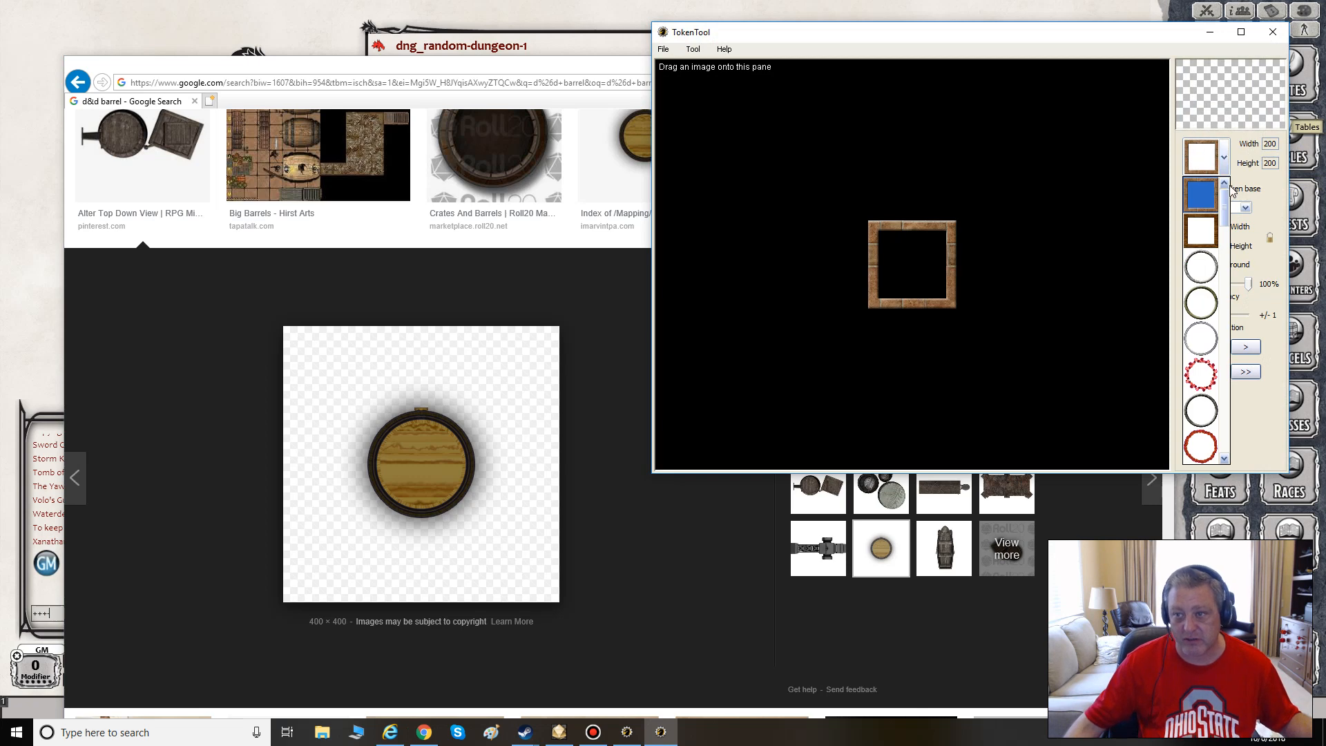
drag(1225, 207, 1235, 384)
click(1200, 336)
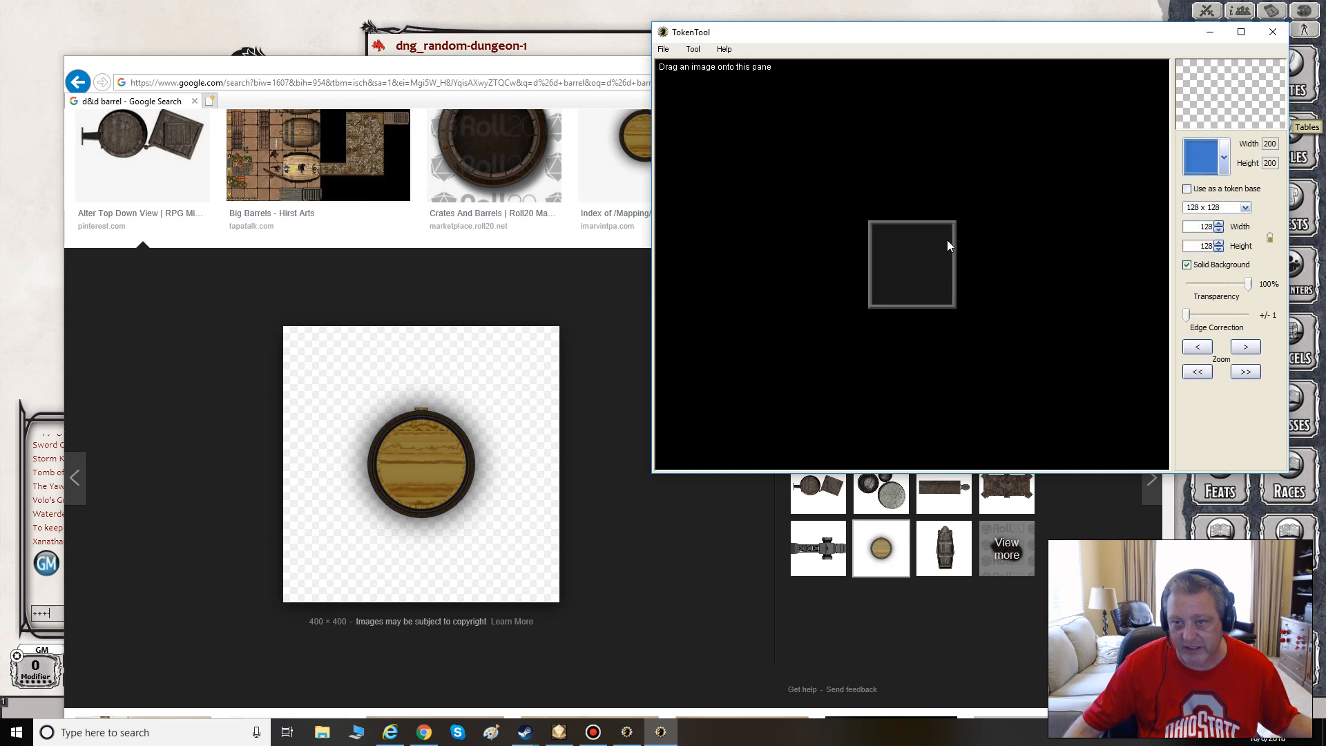
click(1223, 162)
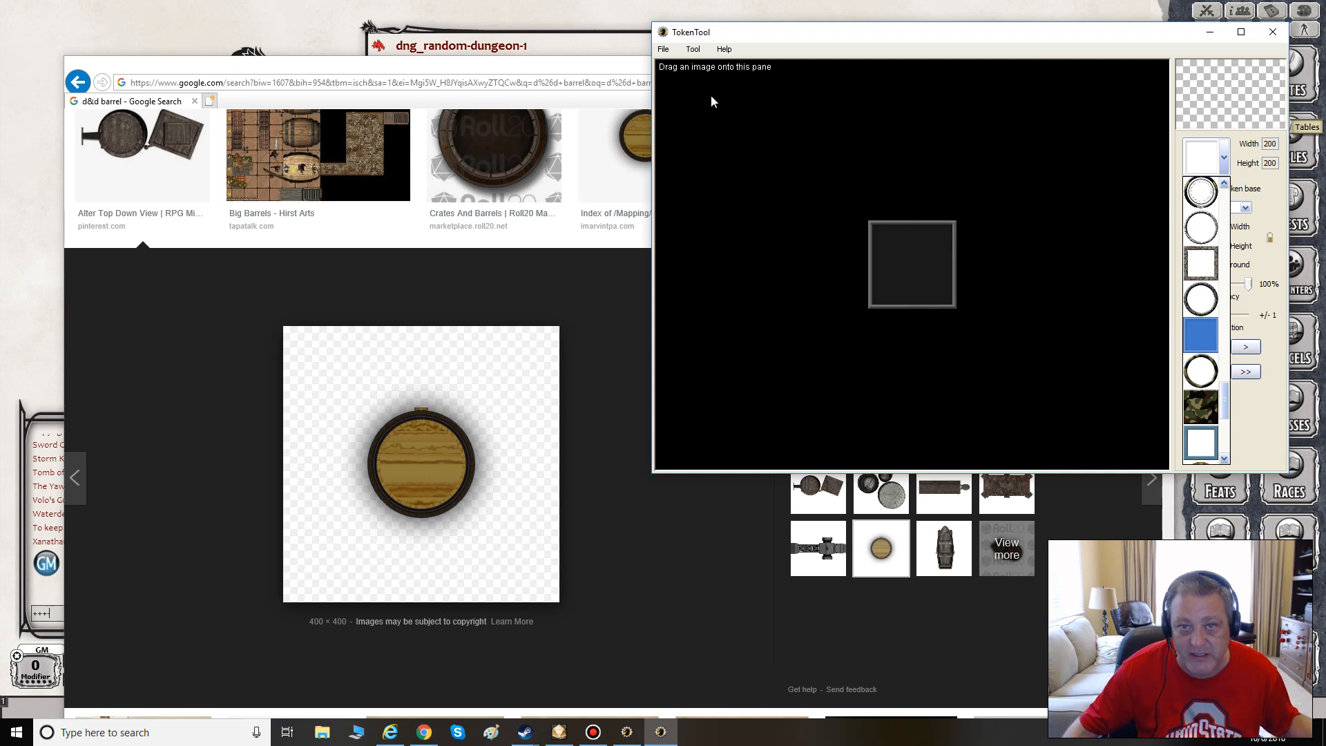
Bring the top-down barrel image from the browser into TokenTool's image pane.
click(693, 49)
click(729, 63)
drag(319, 210, 455, 461)
drag(619, 592, 449, 545)
drag(304, 428, 399, 456)
key(Return)
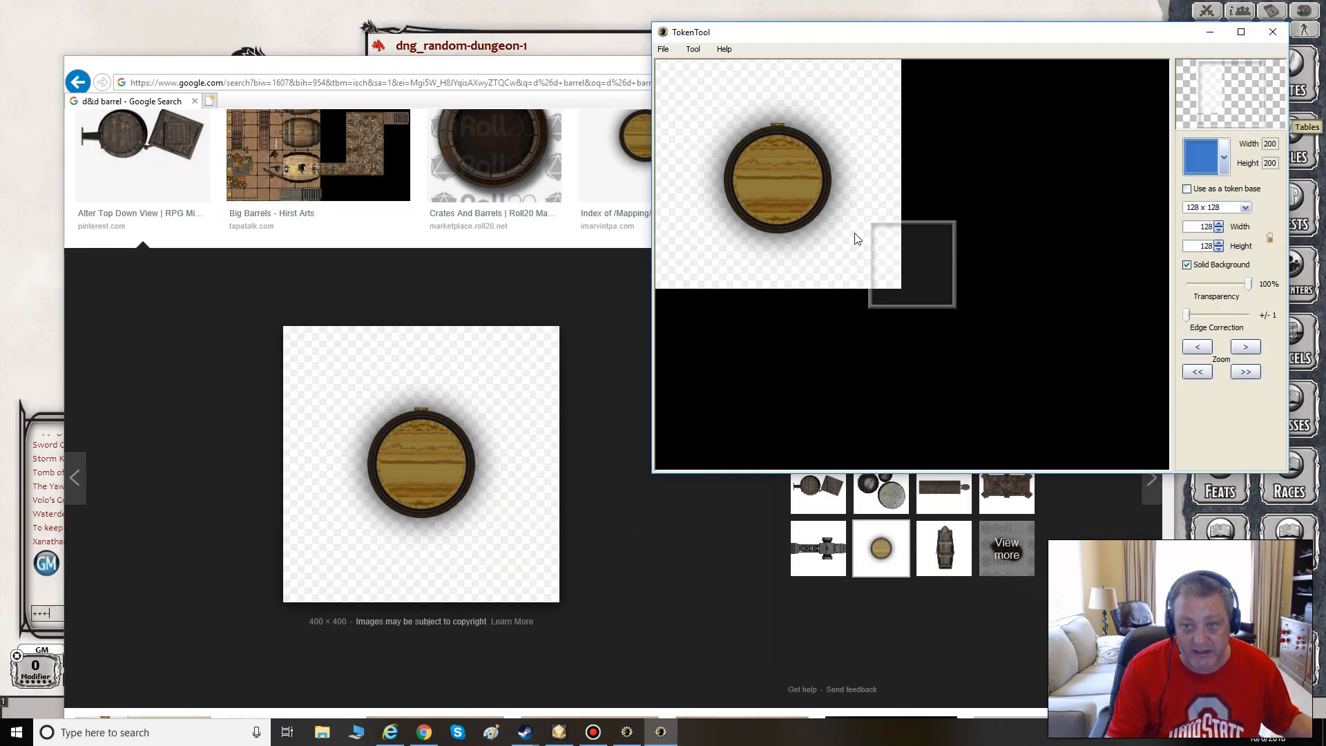
Scale and reposition the barrel image so that the barrel sits centred and fills the square frame.
click(1197, 371)
click(1199, 373)
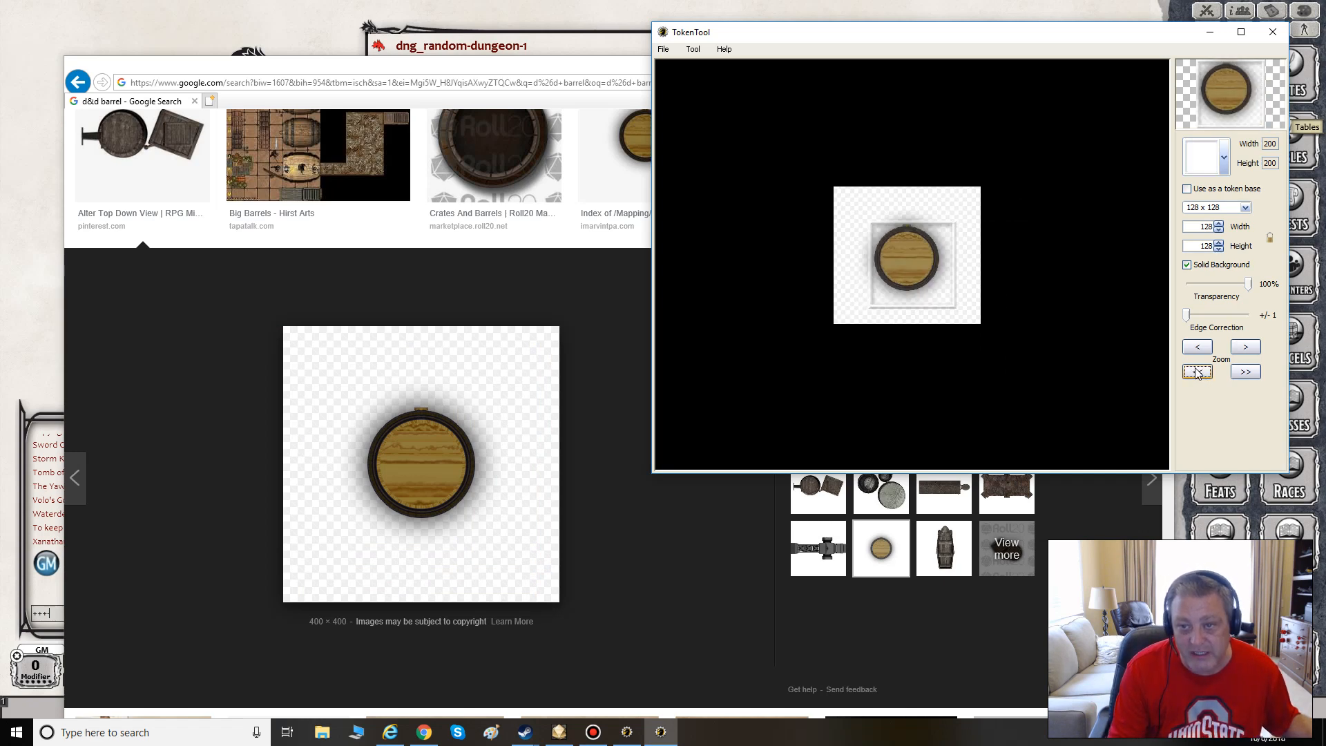
drag(962, 299, 975, 324)
click(1245, 347)
click(1246, 346)
click(1235, 348)
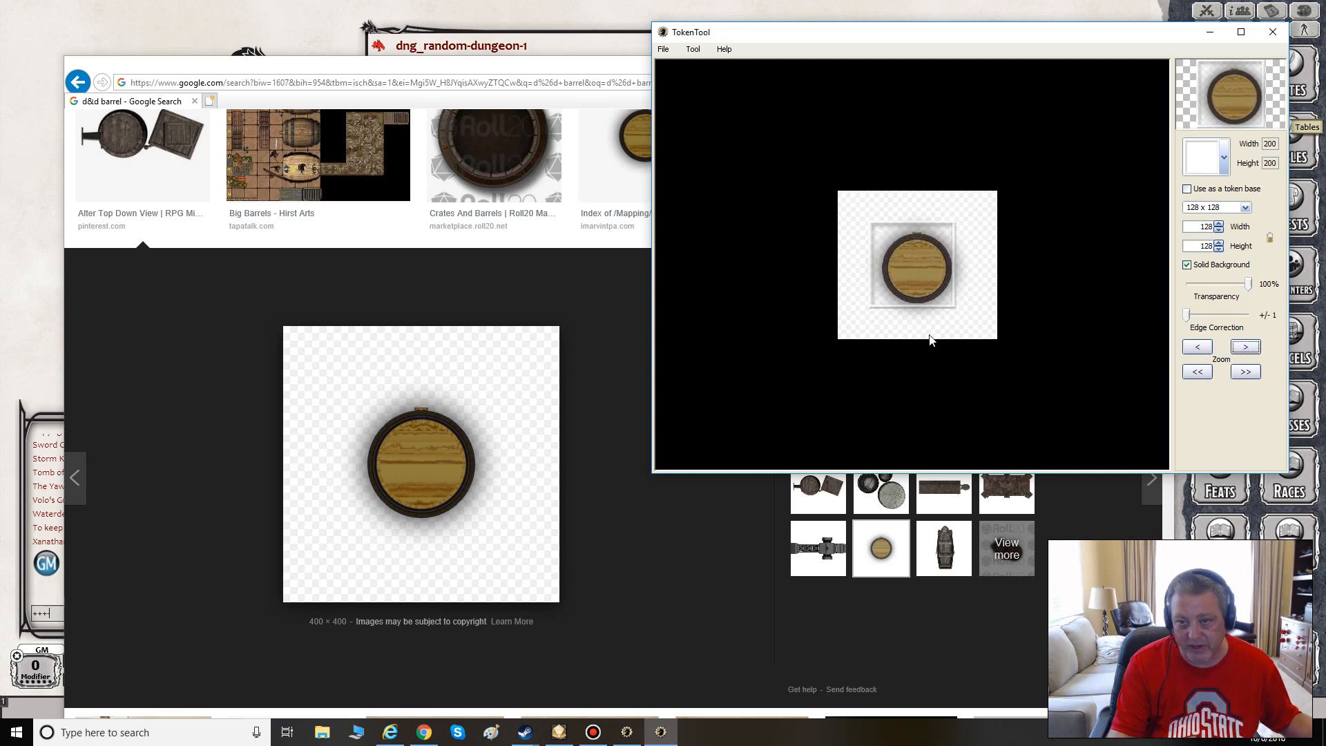
drag(923, 335, 921, 333)
click(1245, 347)
click(1244, 347)
drag(926, 331, 926, 329)
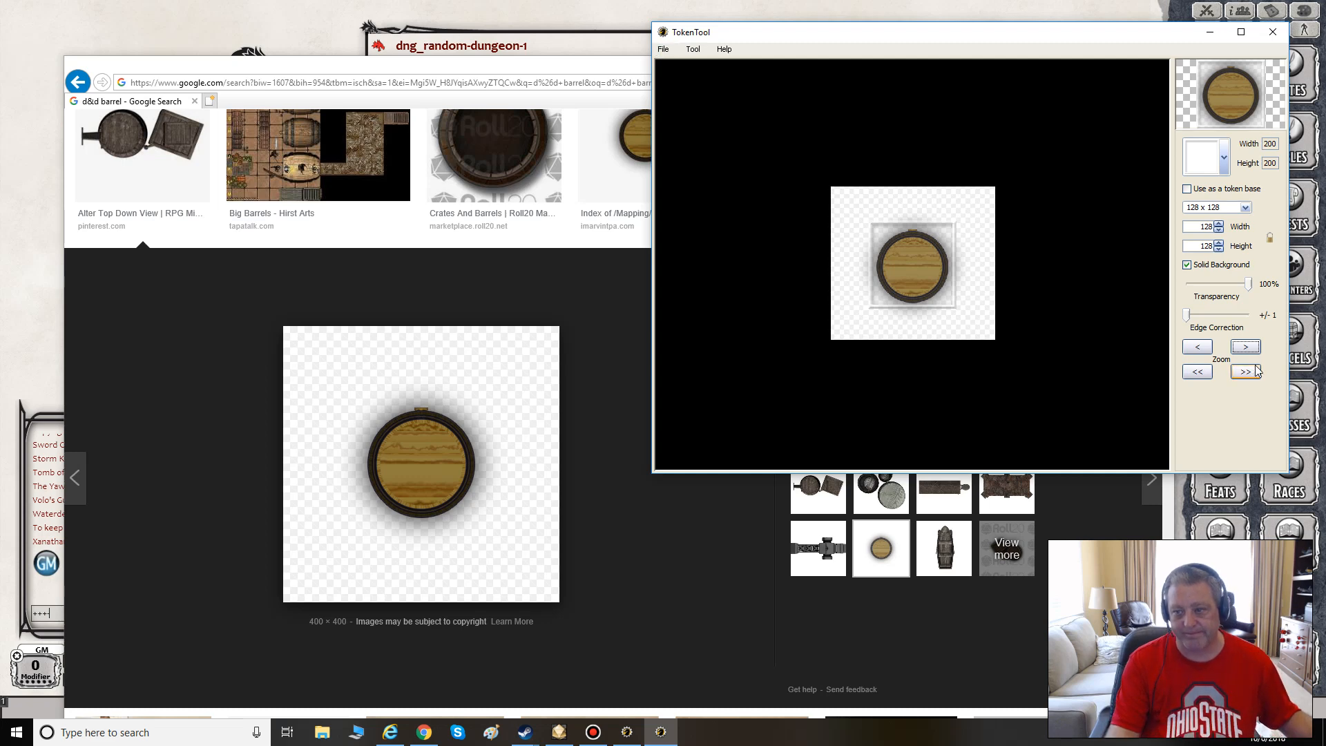
click(1245, 347)
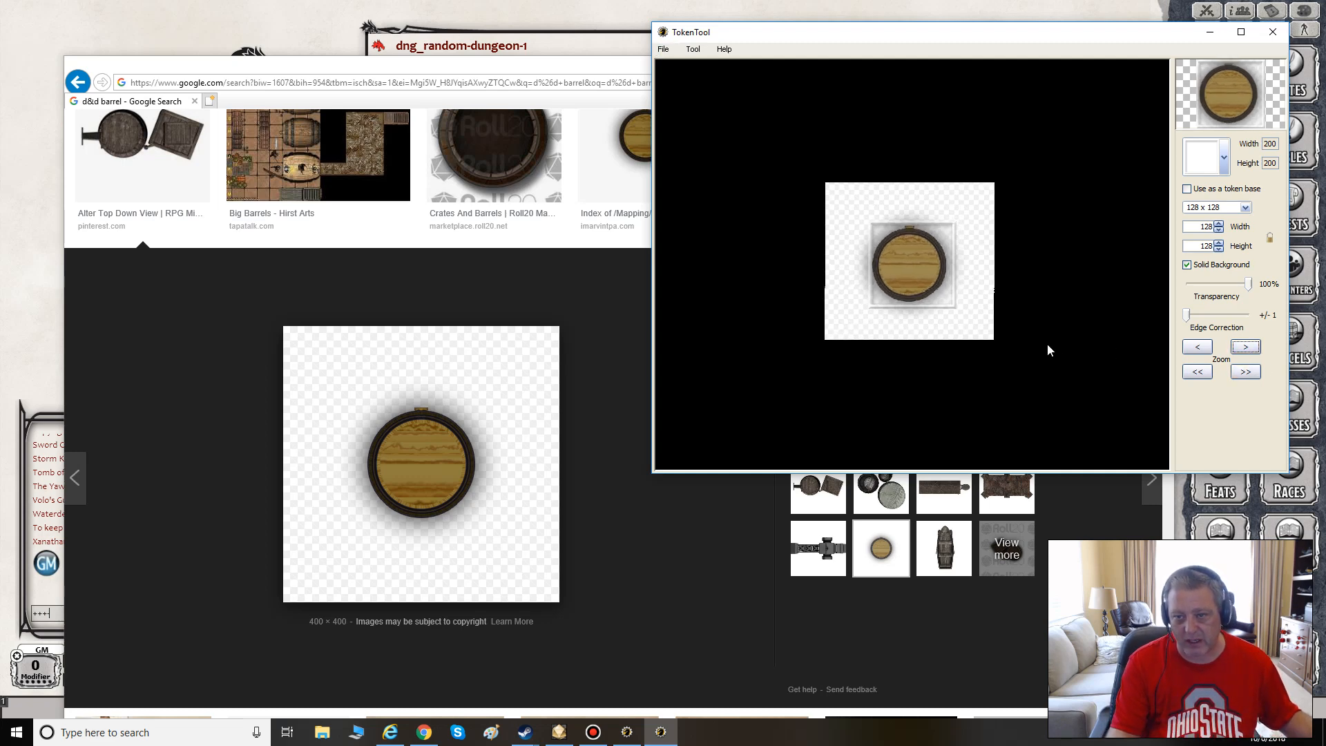
click(1245, 347)
drag(1043, 379, 1036, 371)
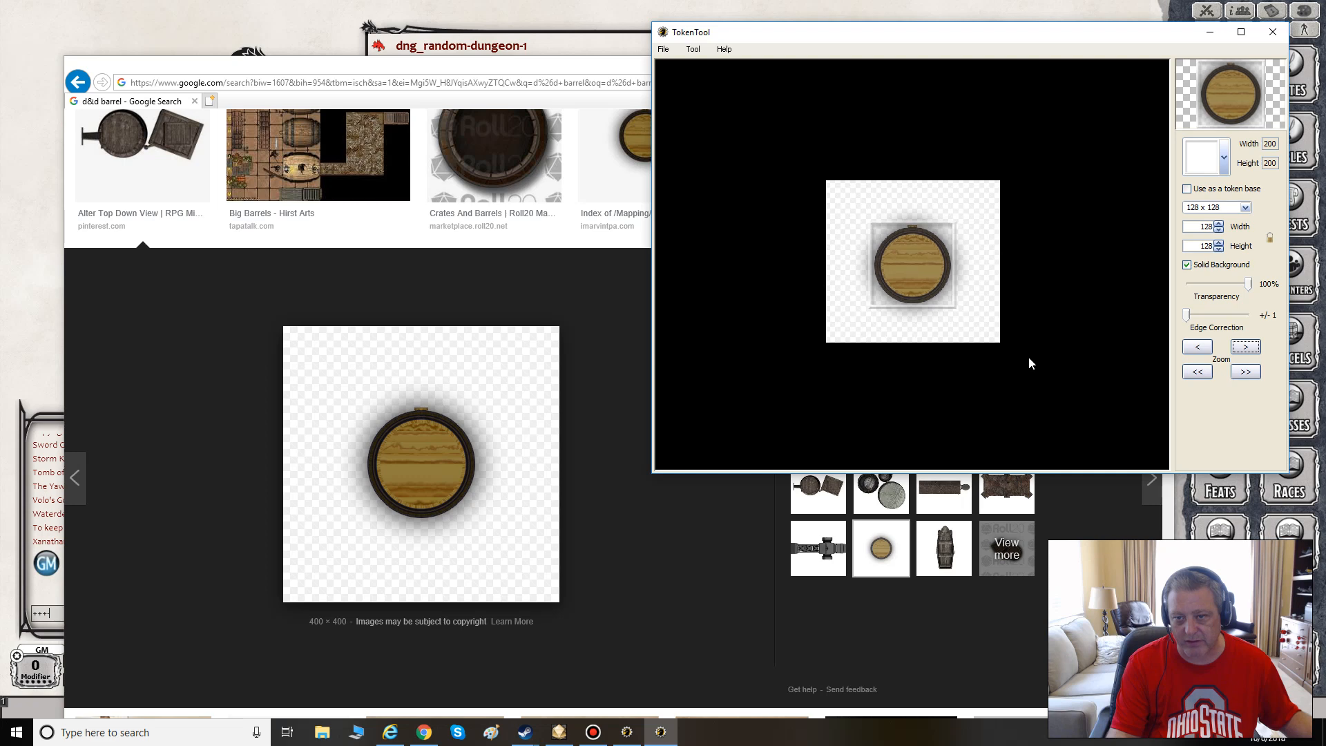
Save the token as Barrel in the Tokens folder.
click(663, 49)
click(698, 80)
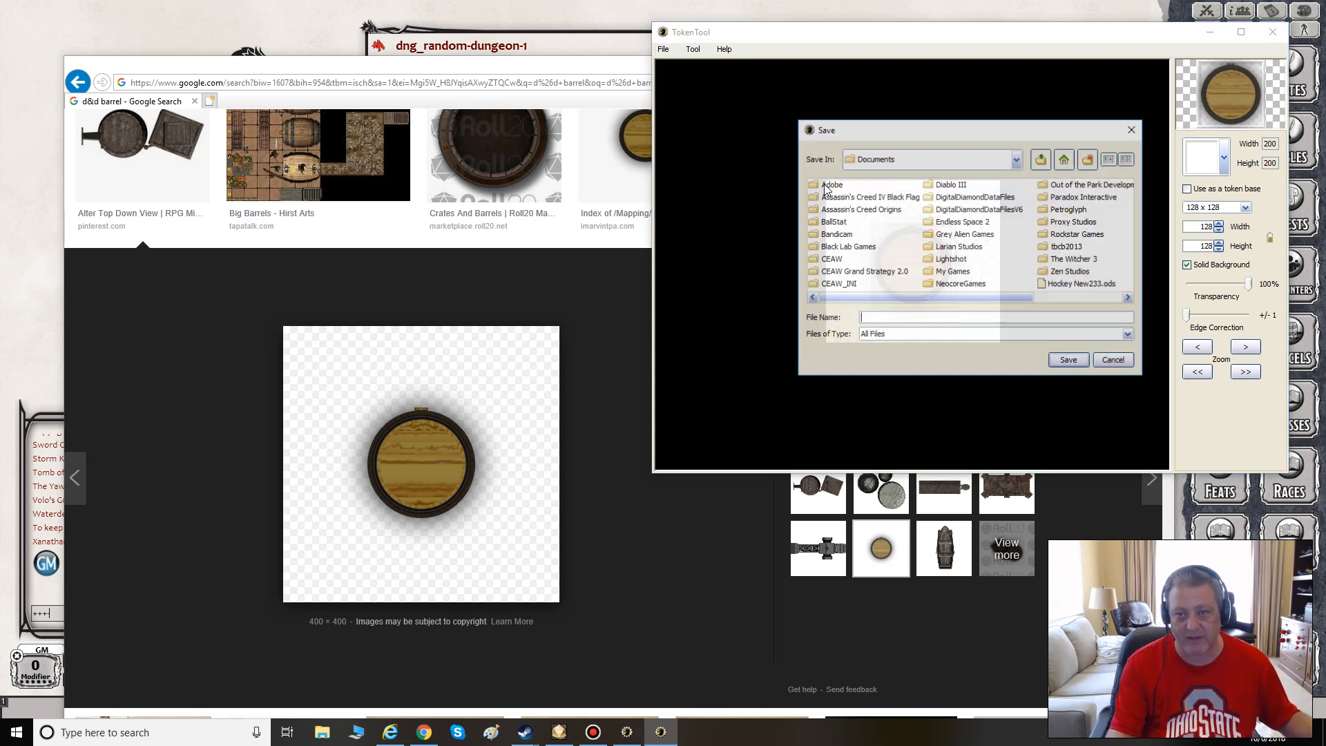
click(952, 164)
click(897, 185)
click(836, 262)
double_click(837, 272)
double_click(828, 284)
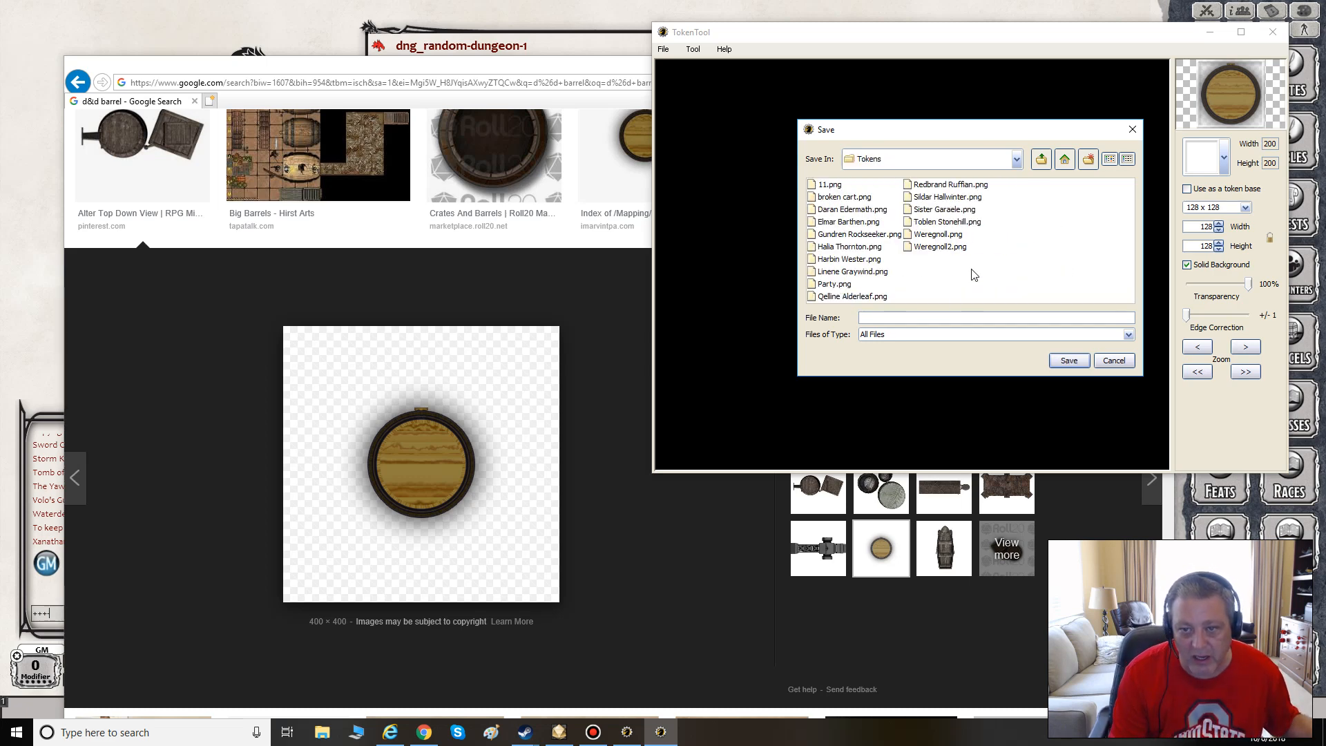
click(928, 321)
text(BV)
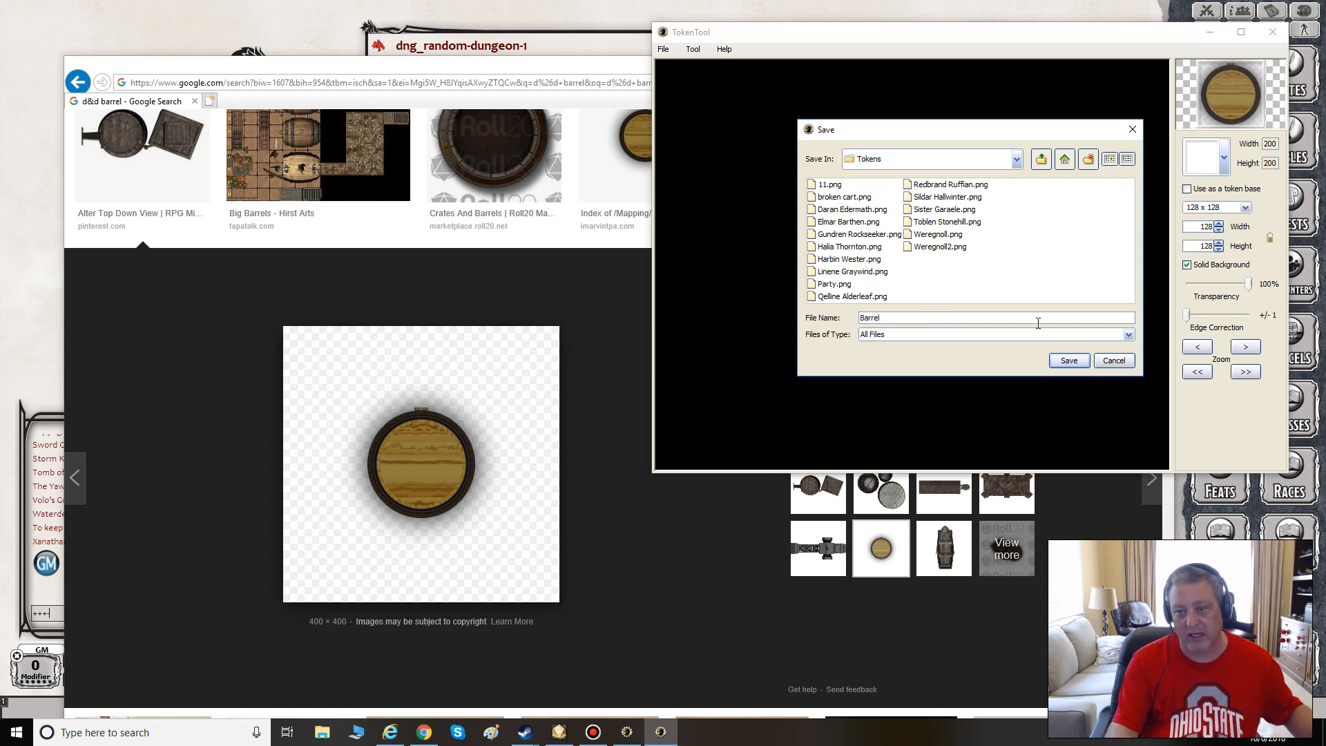
click(1068, 360)
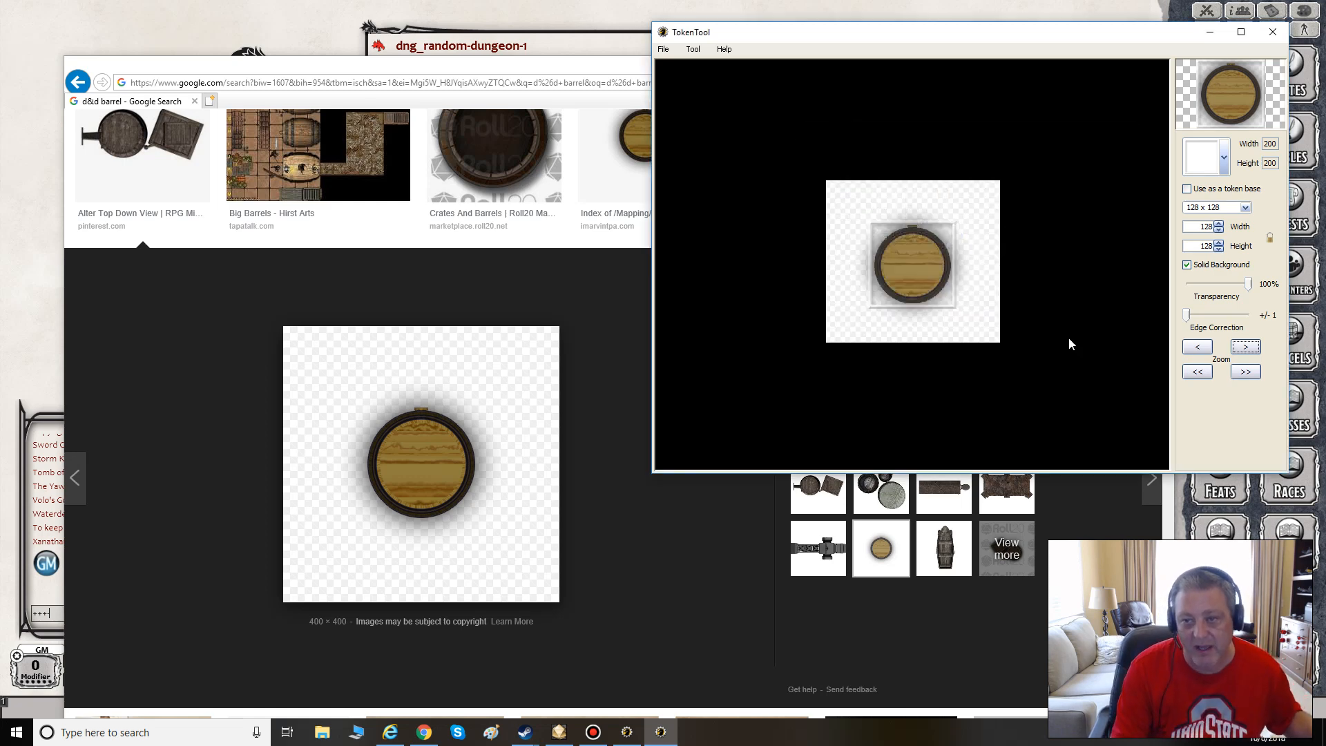
Close TokenTool, minimise the browser, and open the GM token folder (host) from the campaign's token library.
click(1274, 34)
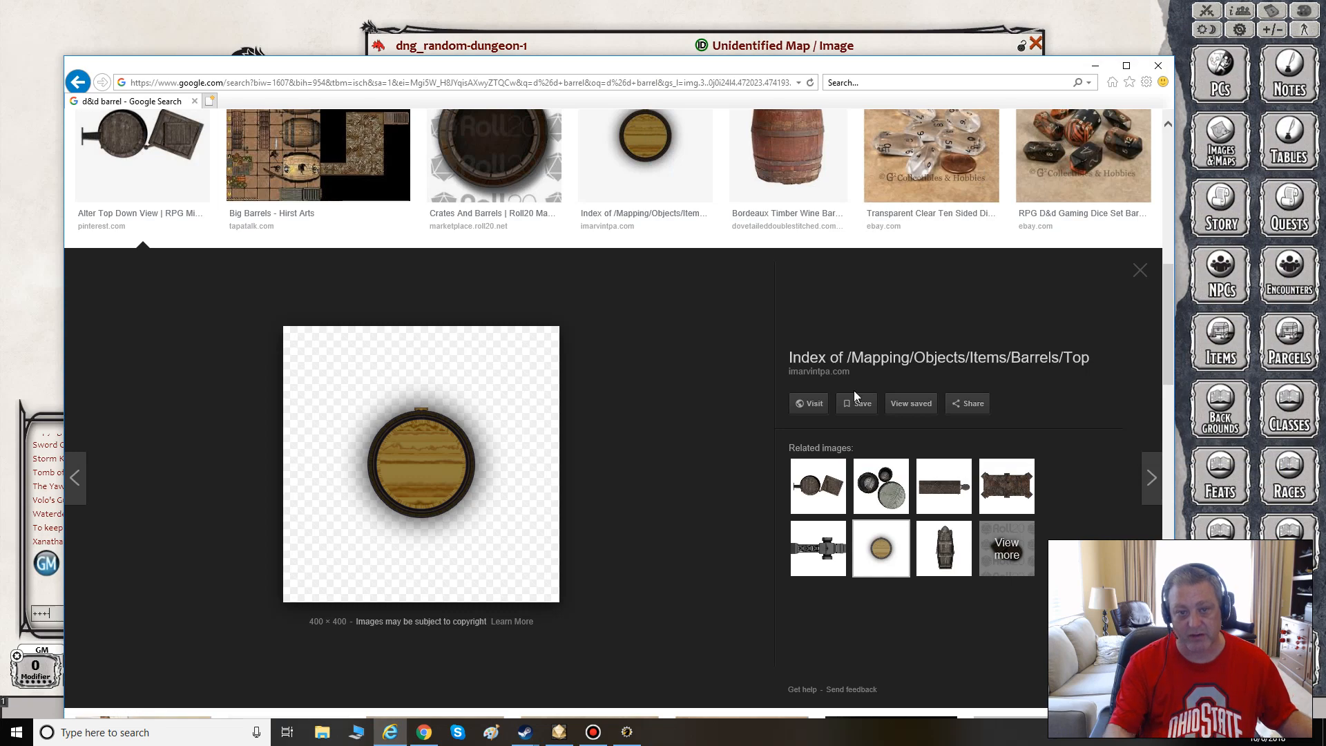
click(1093, 66)
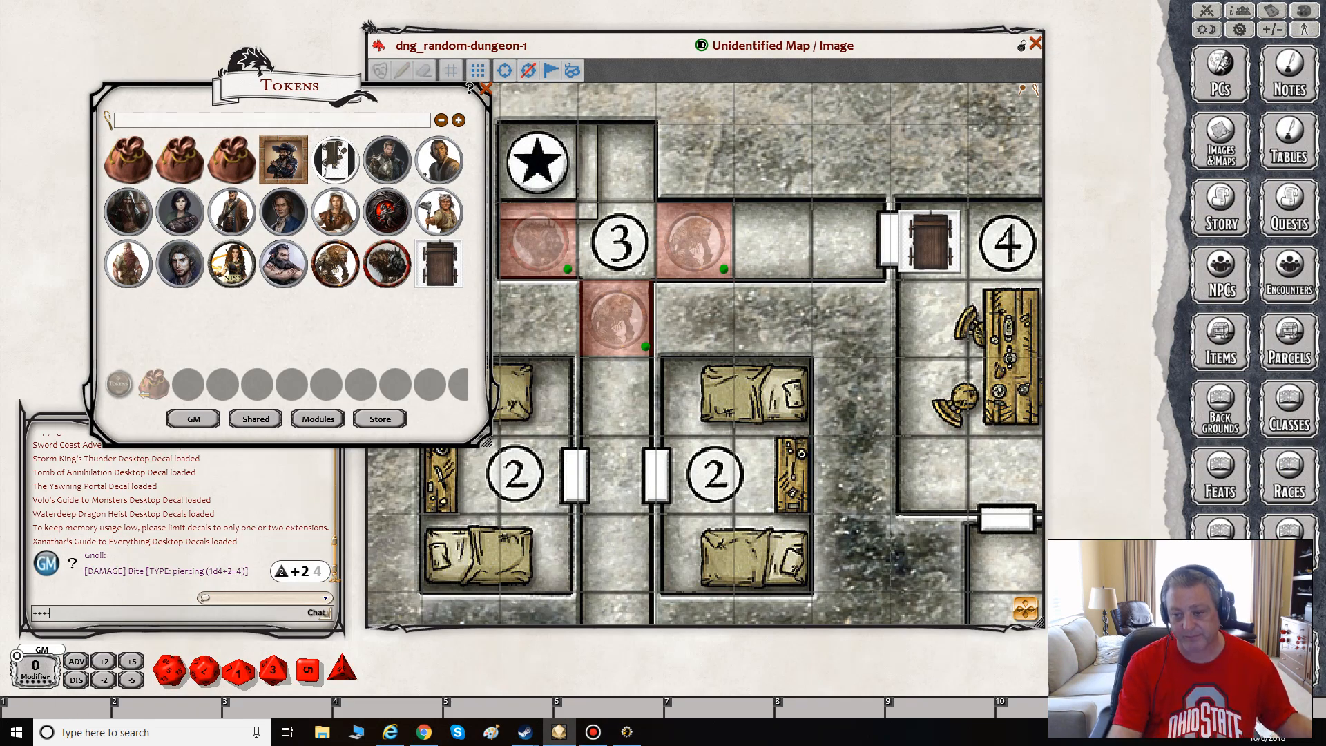
click(486, 88)
click(1221, 666)
click(204, 420)
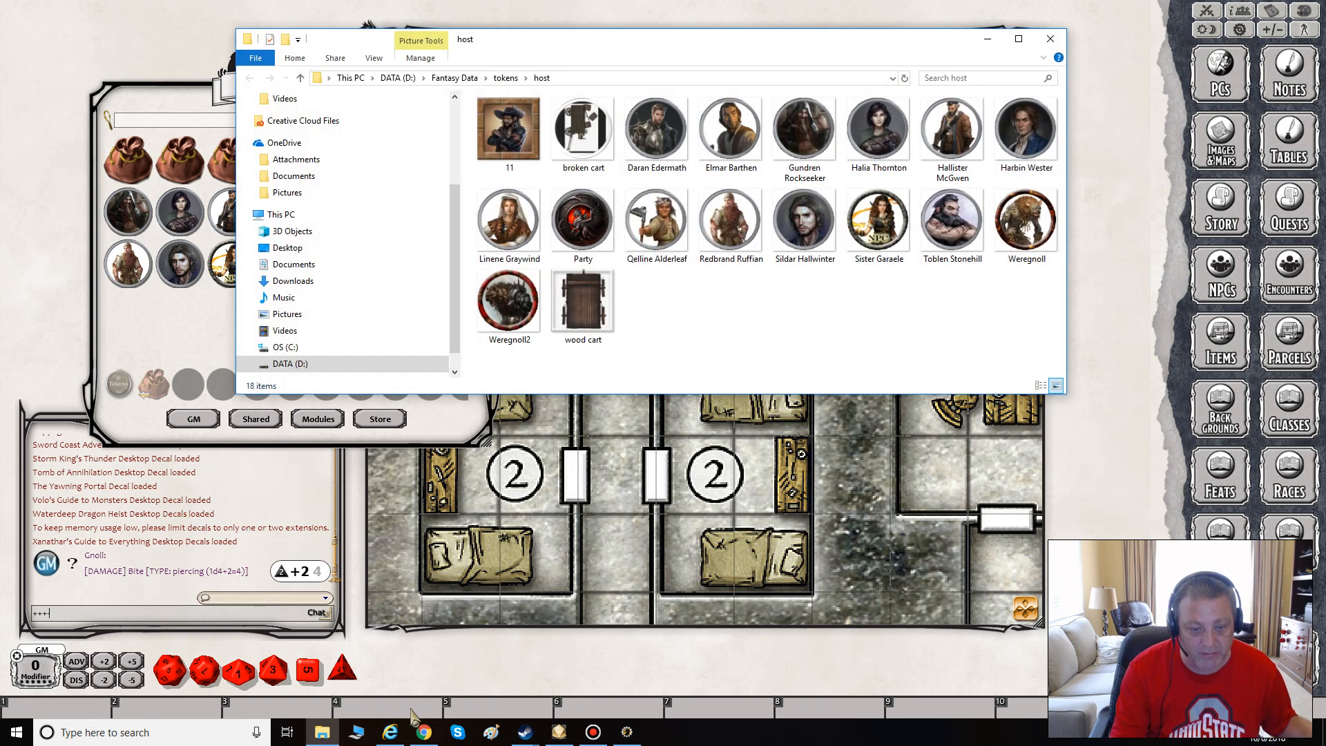
Open a second File Explorer window showing the Tokens folder on the DATA (D:) drive.
click(323, 732)
click(322, 732)
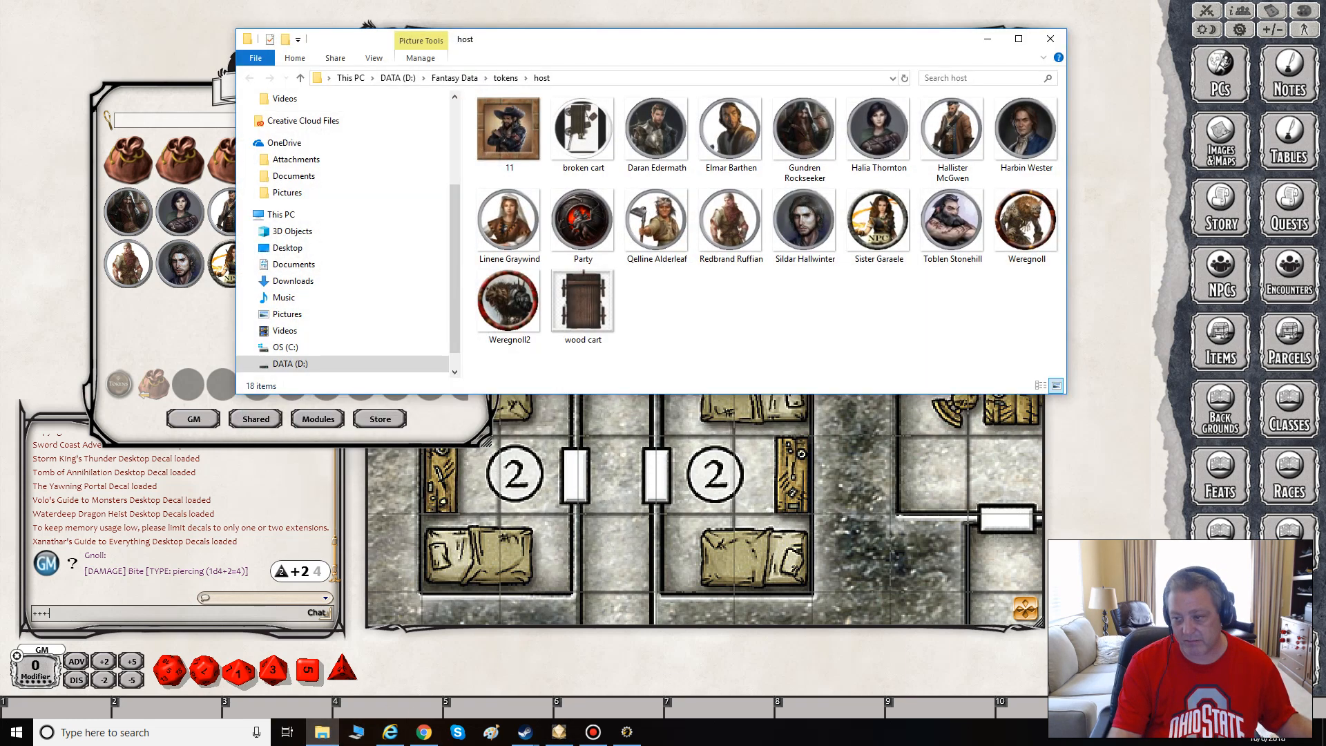
click(323, 732)
click(322, 733)
key(super+e)
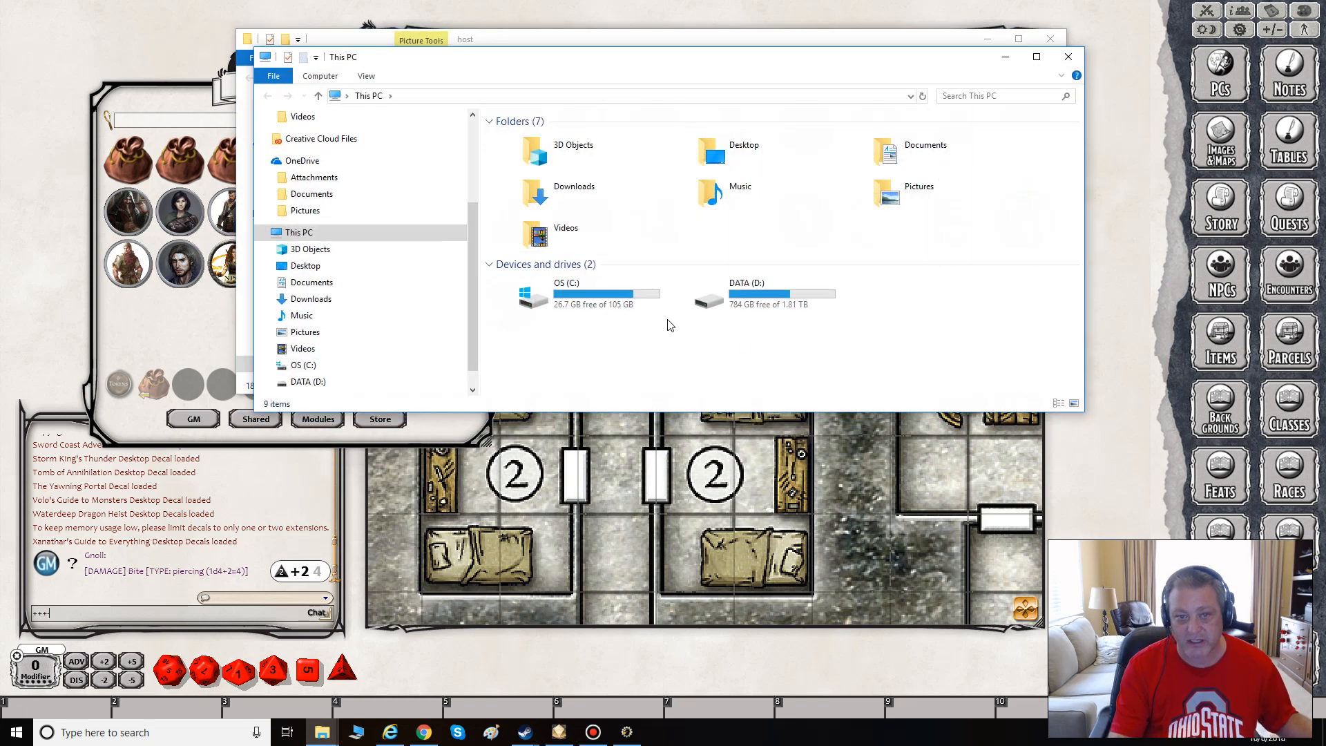
double_click(718, 297)
scroll(665, 304, down, 8)
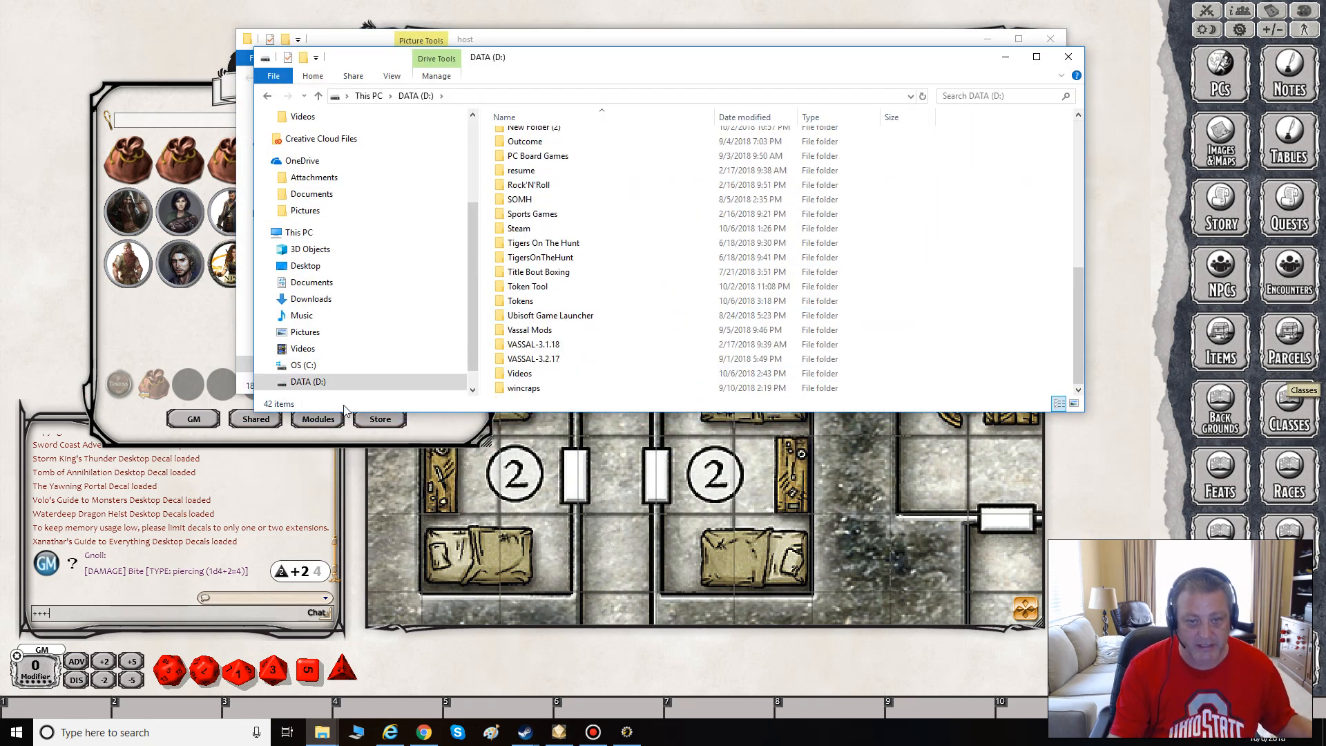
double_click(522, 301)
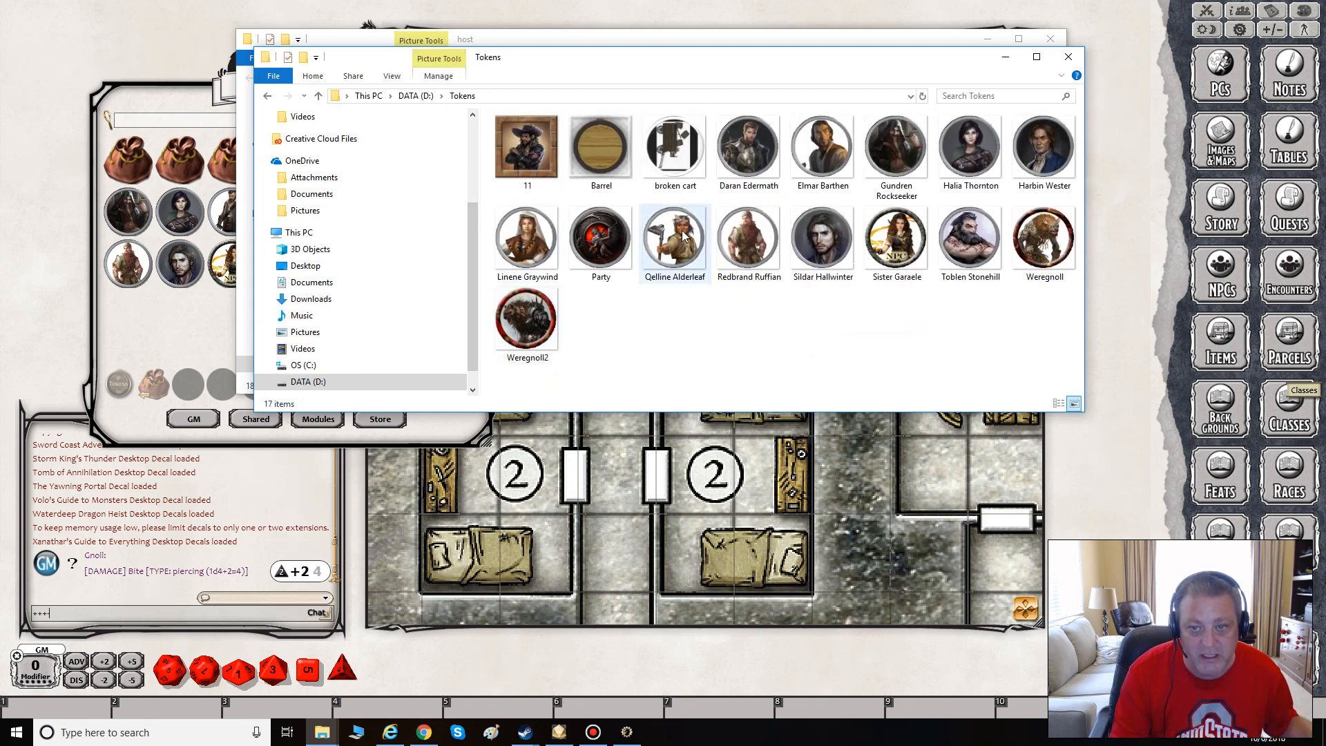
Copy the Barrel image from the Tokens folder into the host folder and close both folder windows.
drag(652, 61, 784, 434)
drag(739, 529, 725, 338)
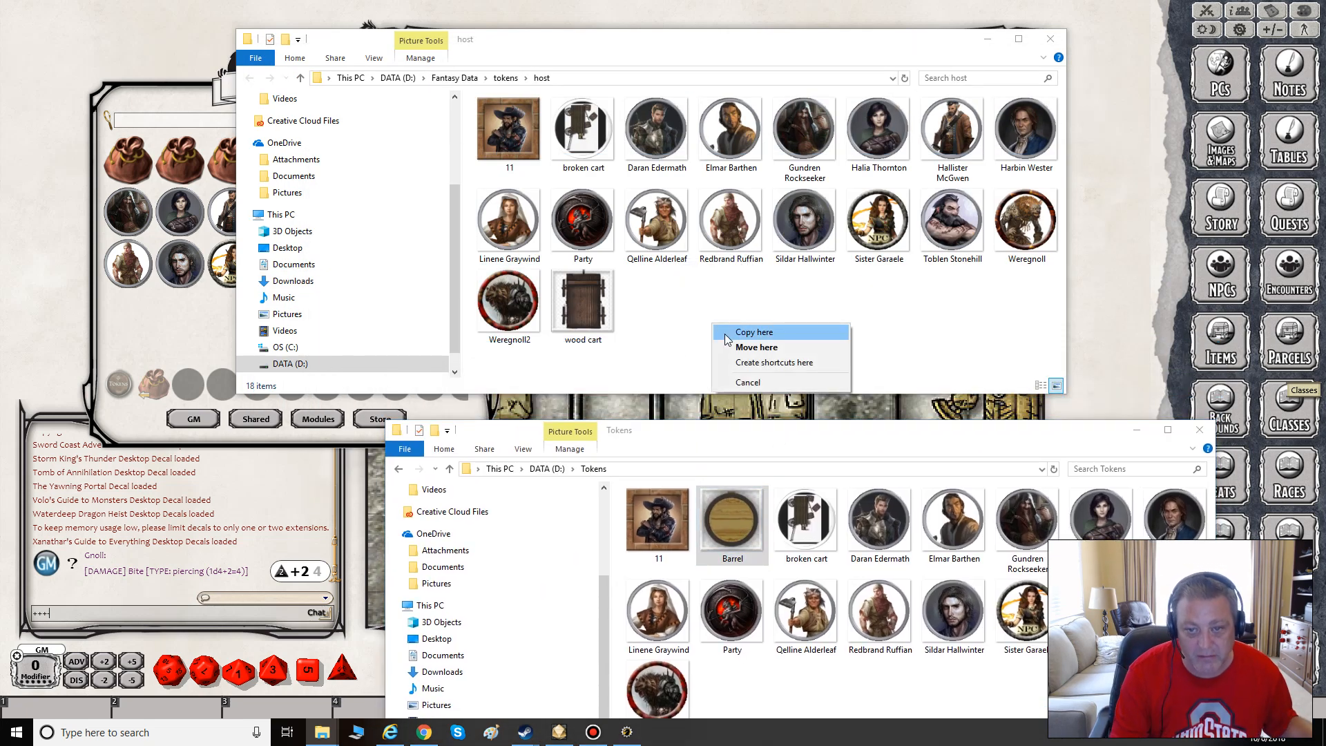
click(727, 333)
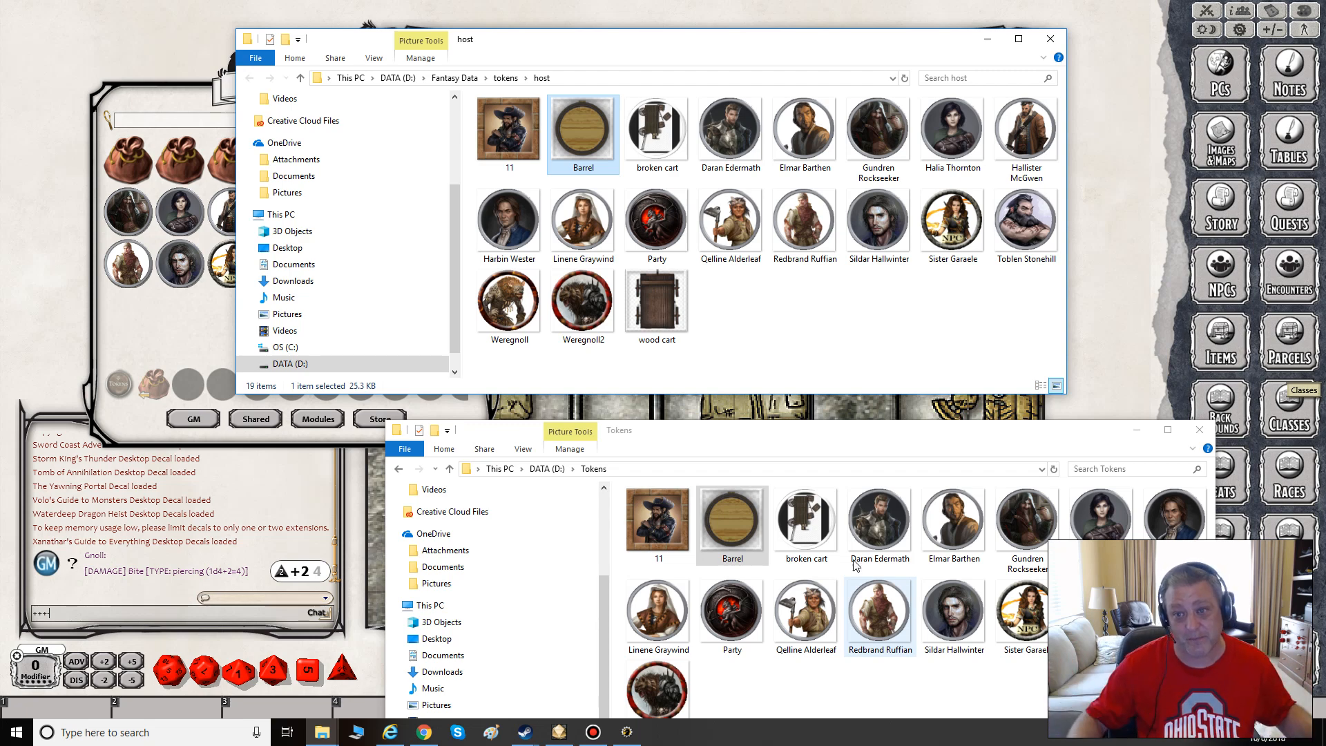
click(1200, 430)
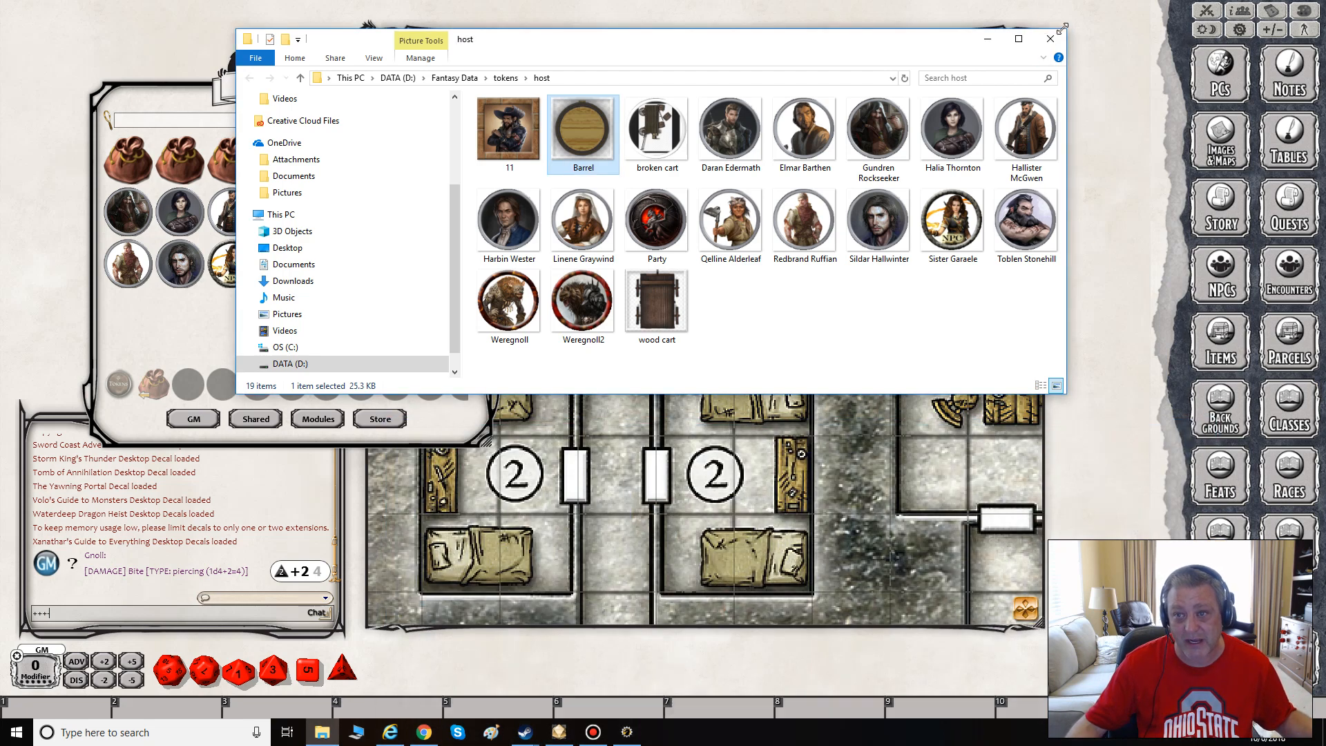
click(1050, 38)
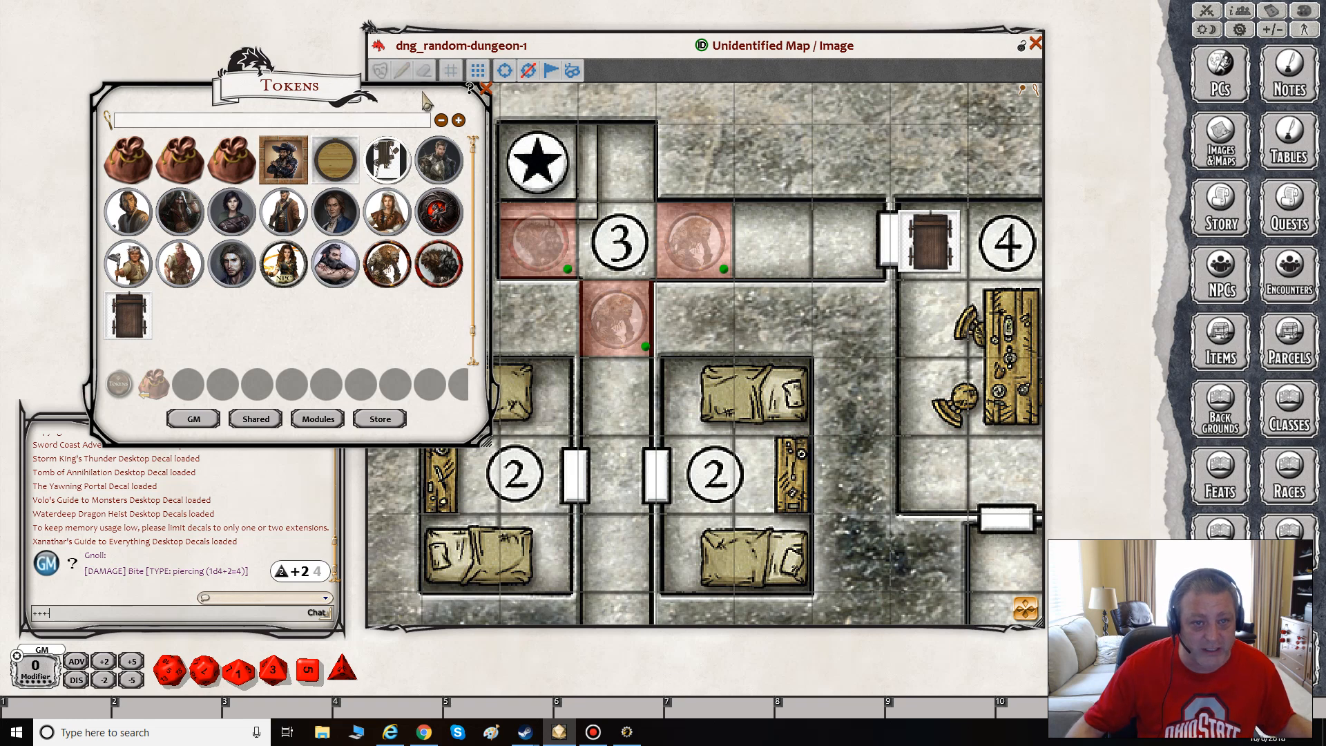
Place two Barrel tokens side by side along the upper wall of the corridor between areas 1 and 5, and close the token library.
drag(354, 98, 1033, 238)
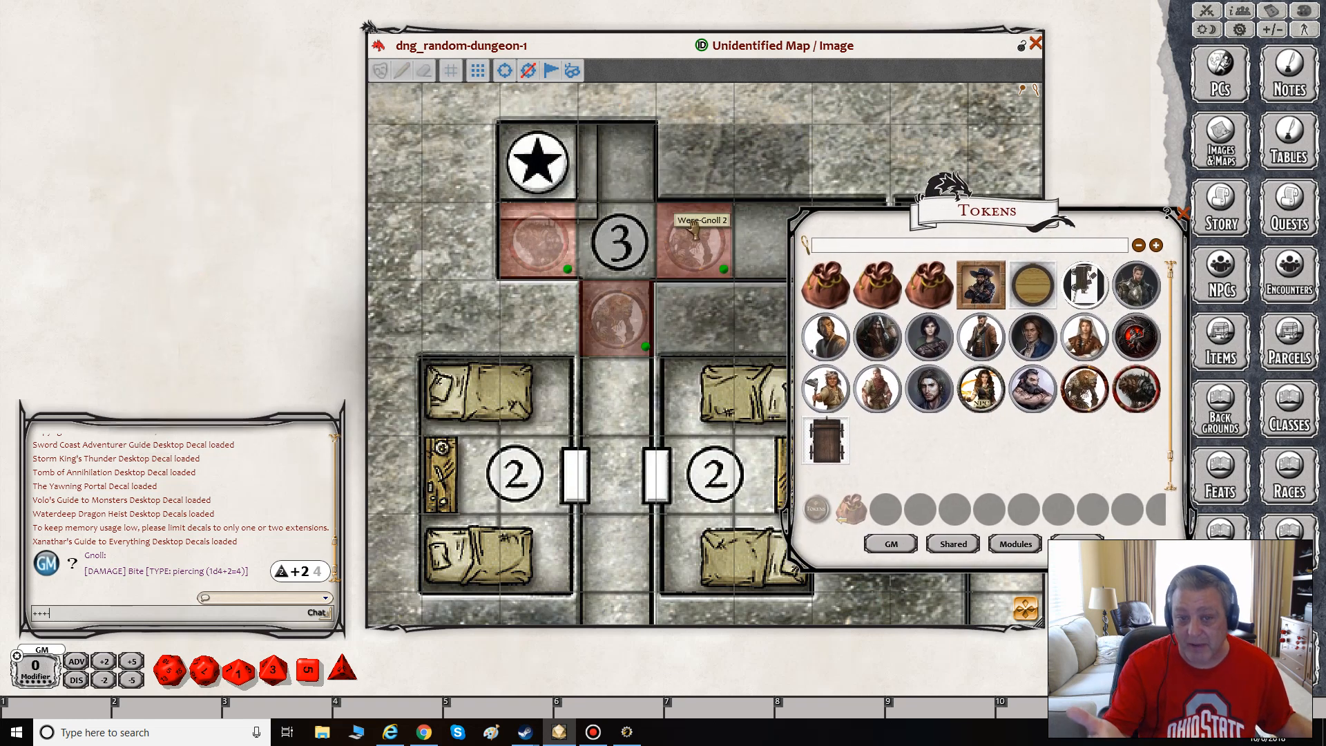
drag(1027, 609, 1036, 649)
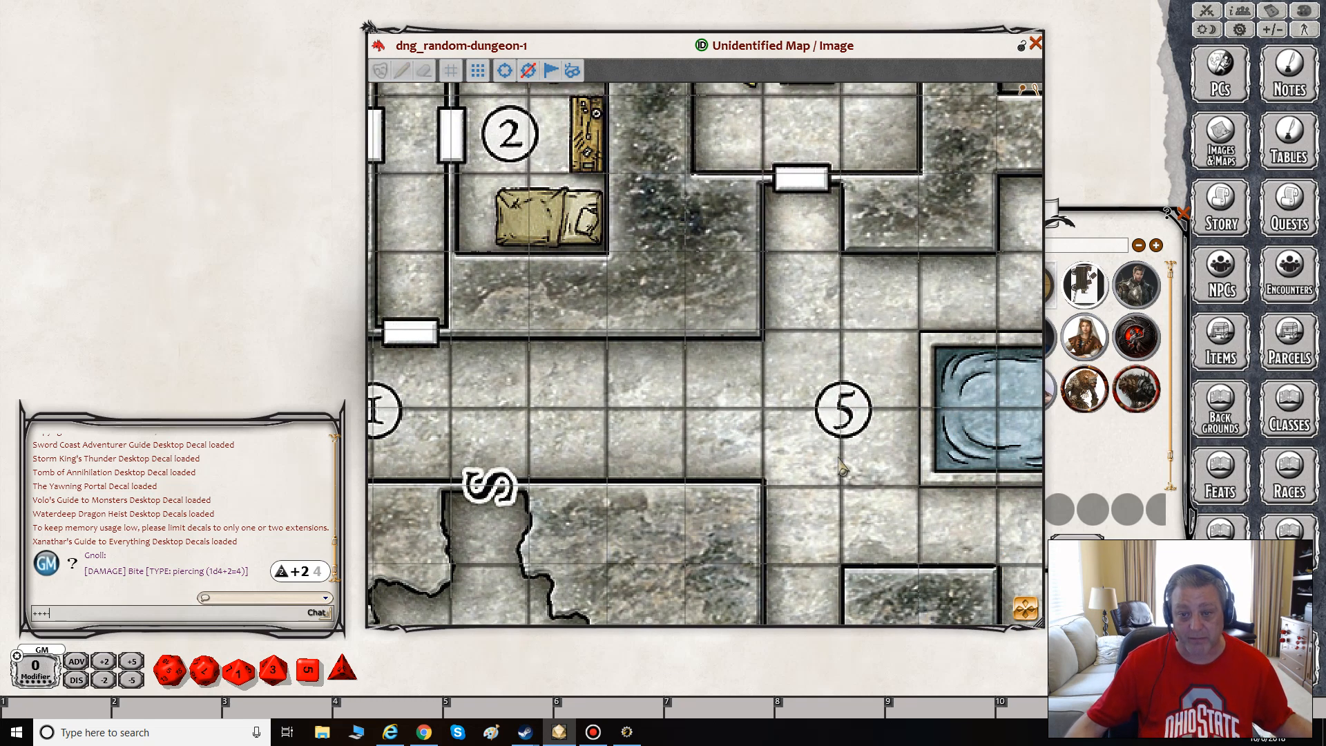
click(1117, 451)
drag(1033, 285, 646, 373)
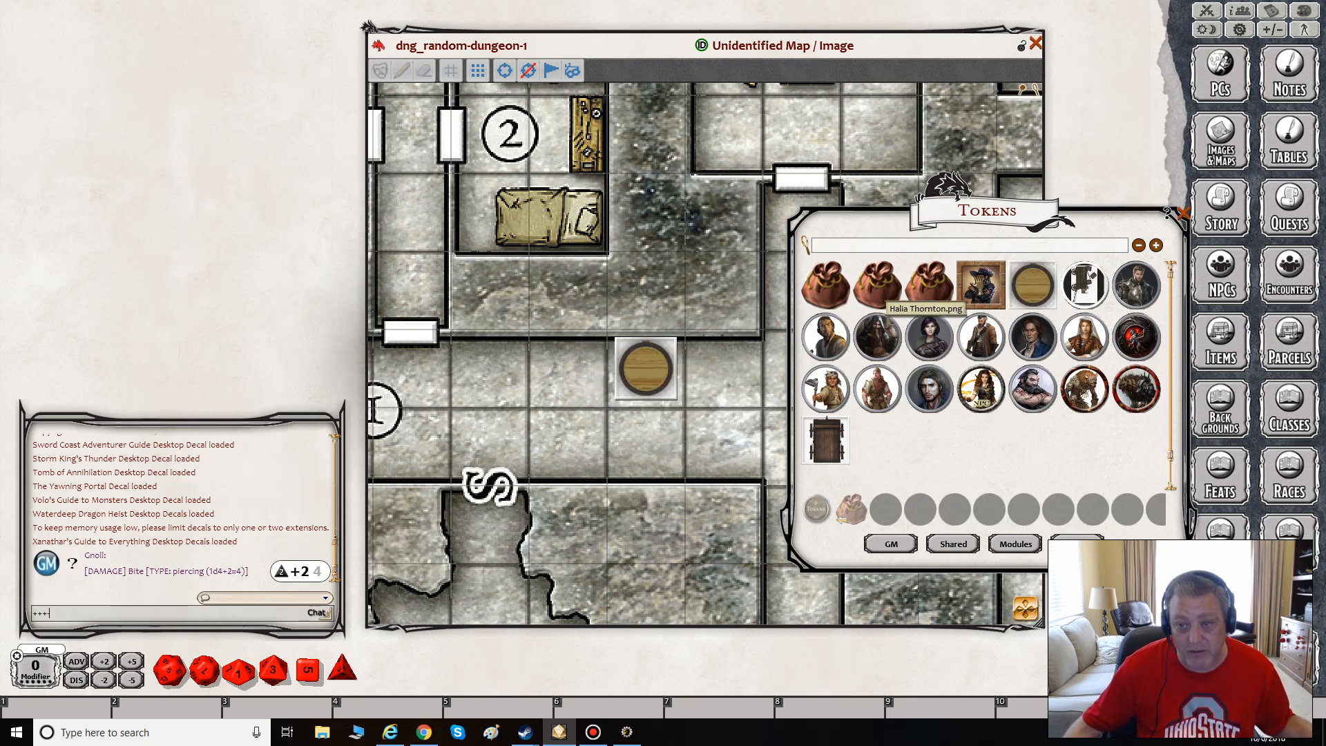
drag(1033, 285, 570, 378)
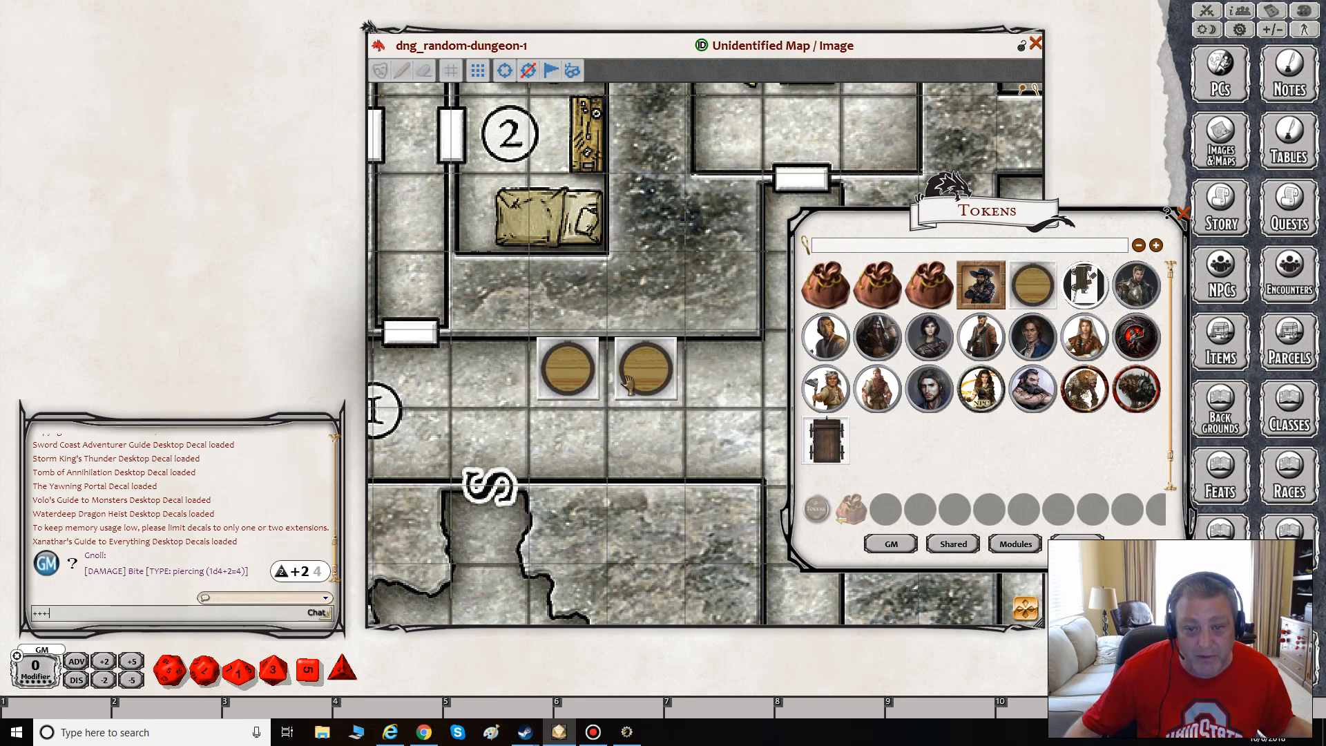
click(1182, 215)
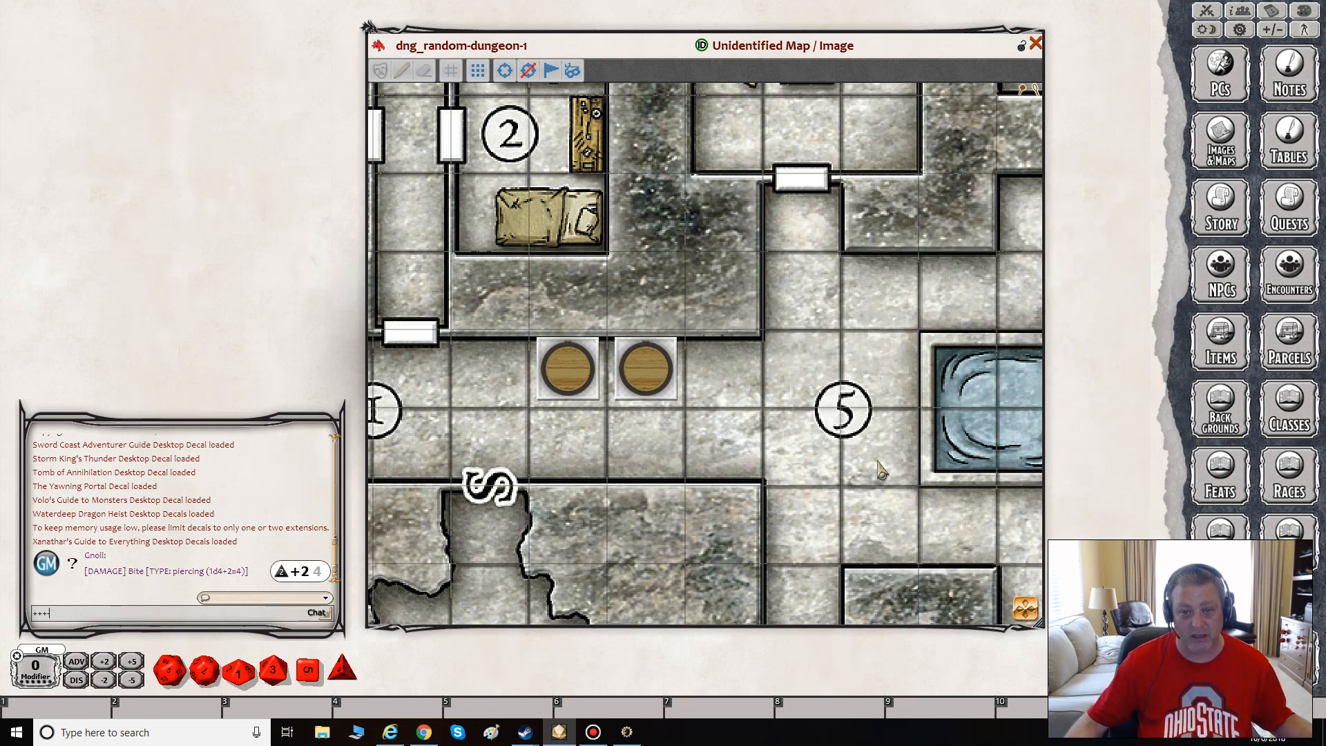
Move the cart token from room 4 to the narrow corridor running north between rooms 4 and 6.
scroll(884, 477, down, 5)
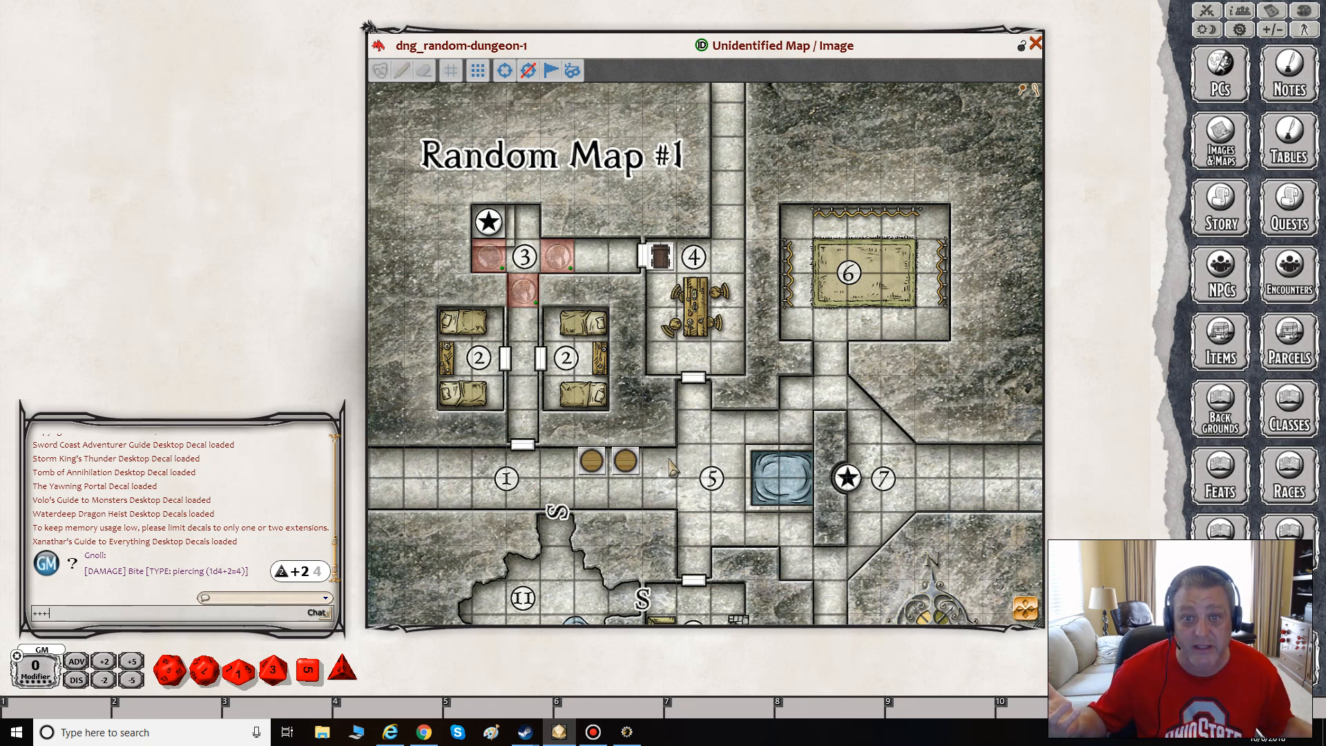
drag(660, 256, 733, 196)
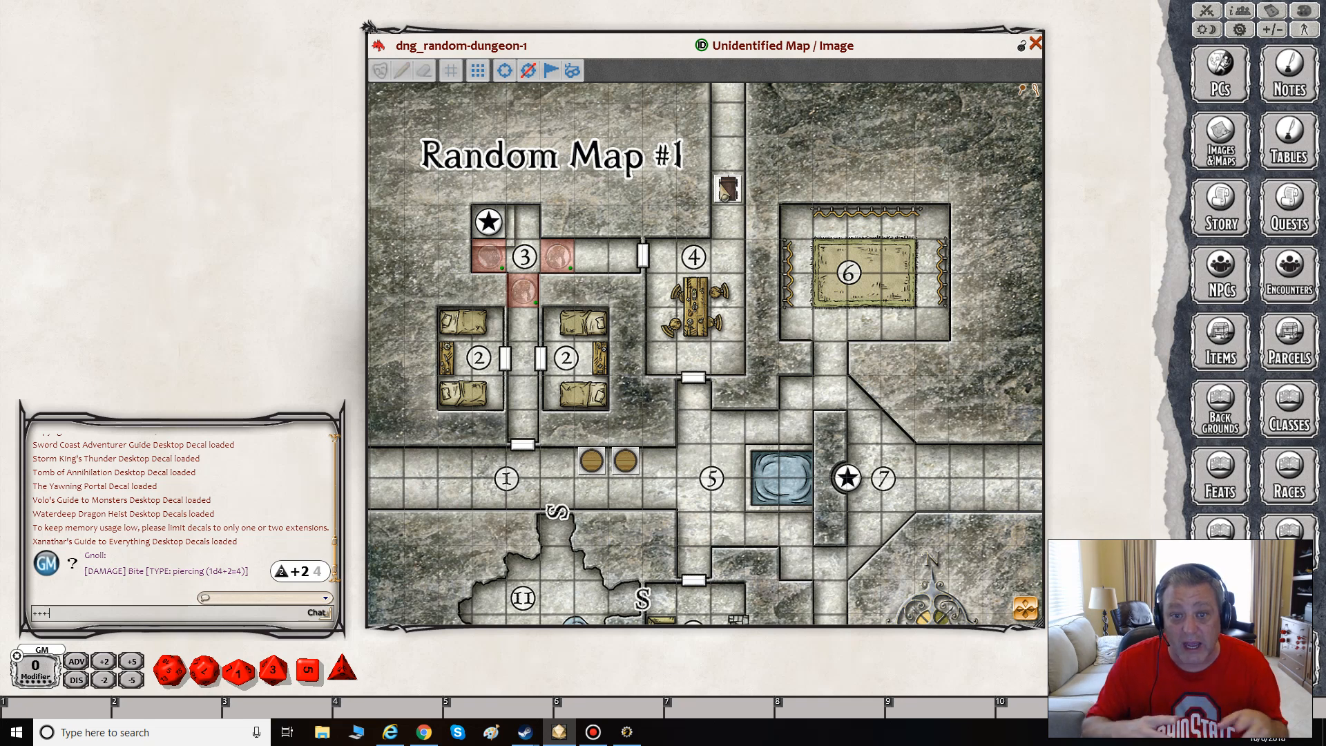
Draw a short freehand stroke on the map just above the area 5 label.
click(401, 70)
mouse_move(712, 415)
mouse_down()
mouse_move(752, 454)
mouse_move(723, 427)
mouse_up()
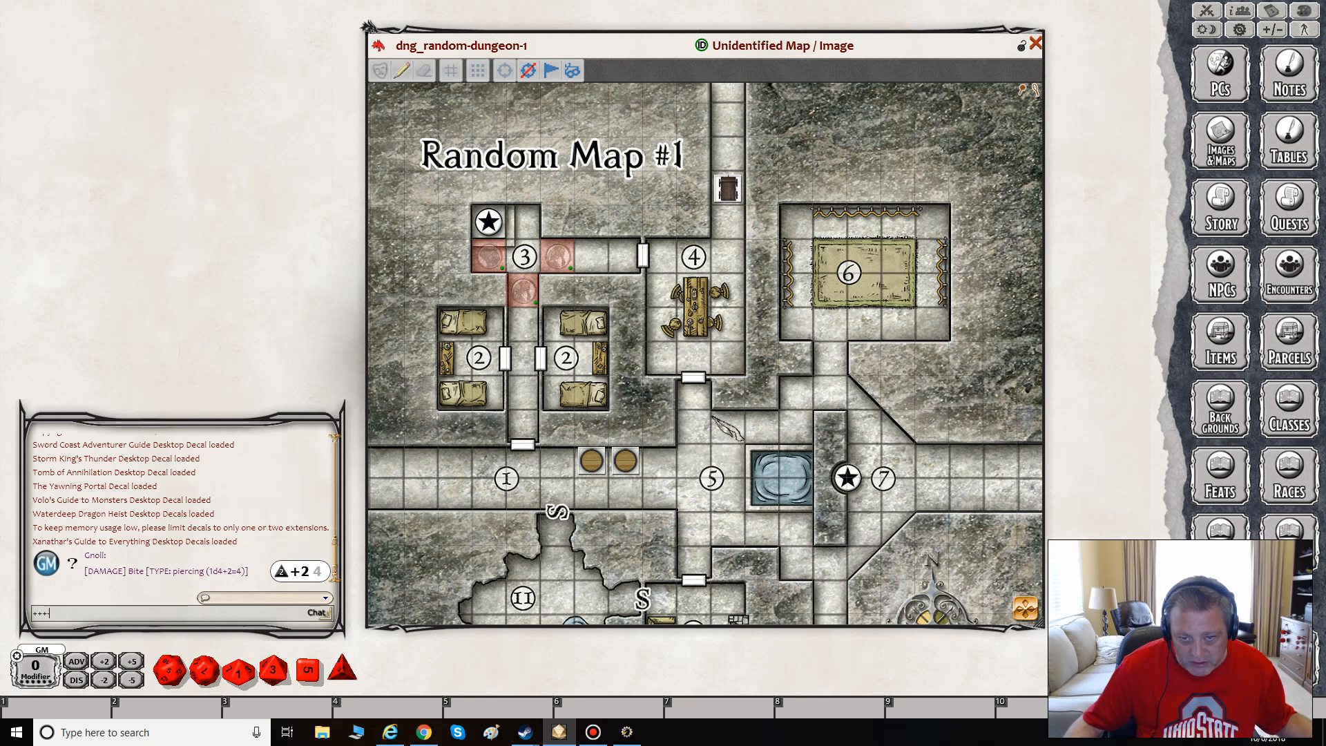